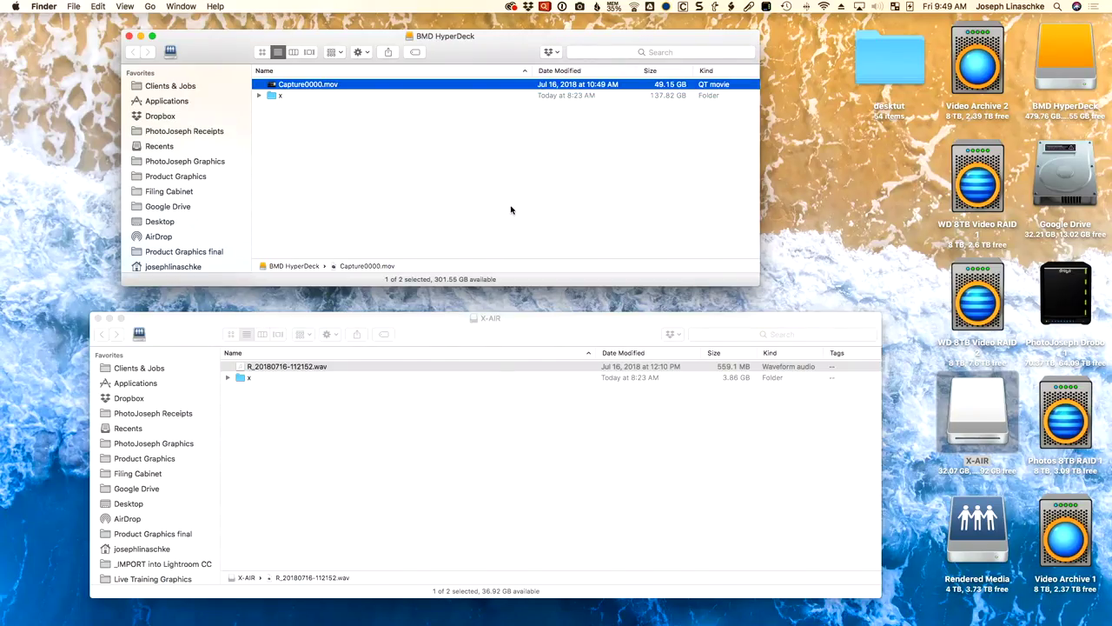
# Rename the Capture0000.mov recording on the BMD HyperDeck drive as "2018-07-27 | Hover Board", keeping the .mov extension.
pyautogui.click(1071, 68)
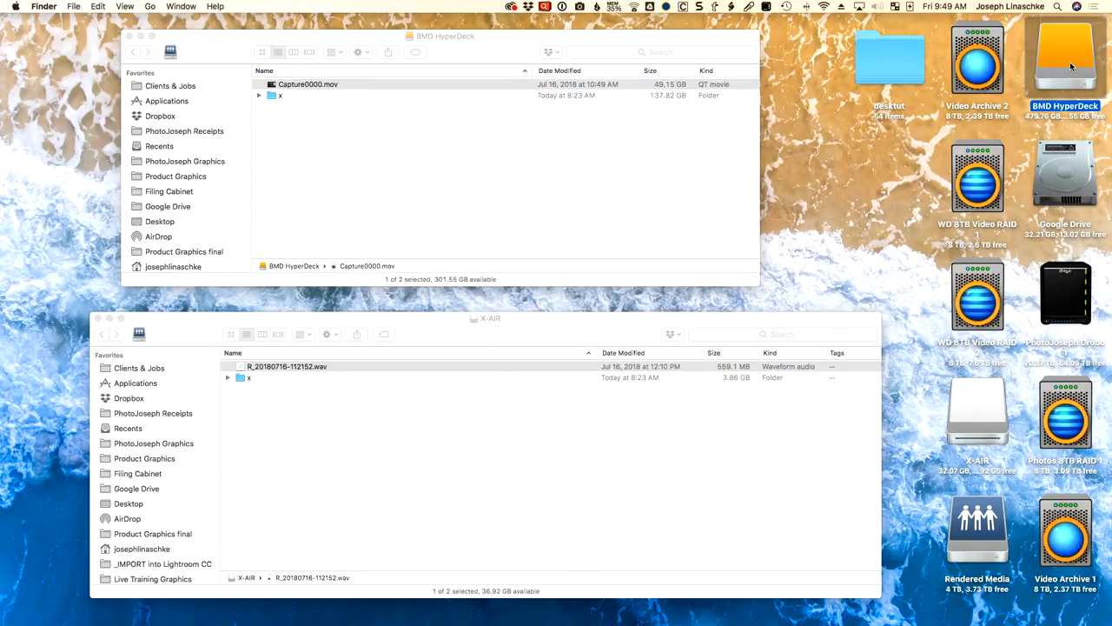
pyautogui.click(968, 407)
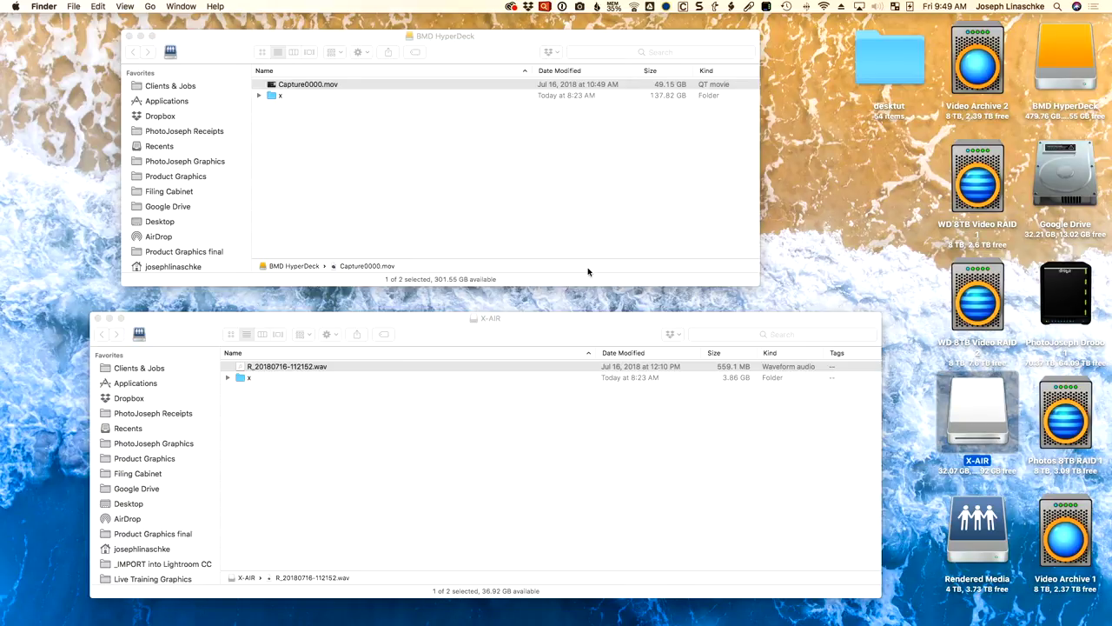
pyautogui.click(304, 82)
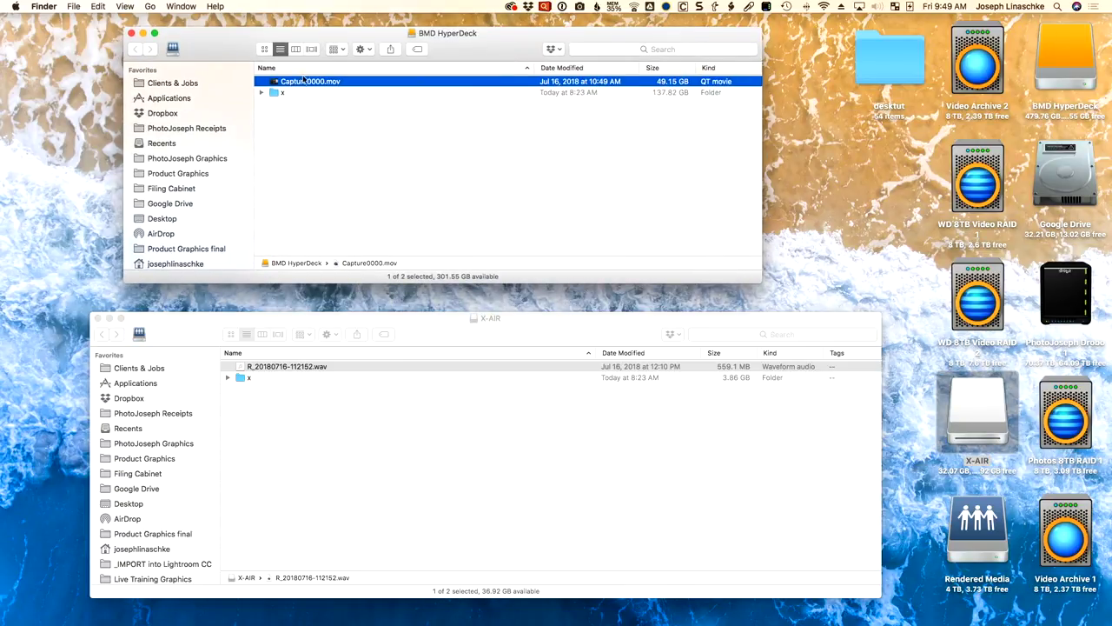
pyautogui.press('Return')
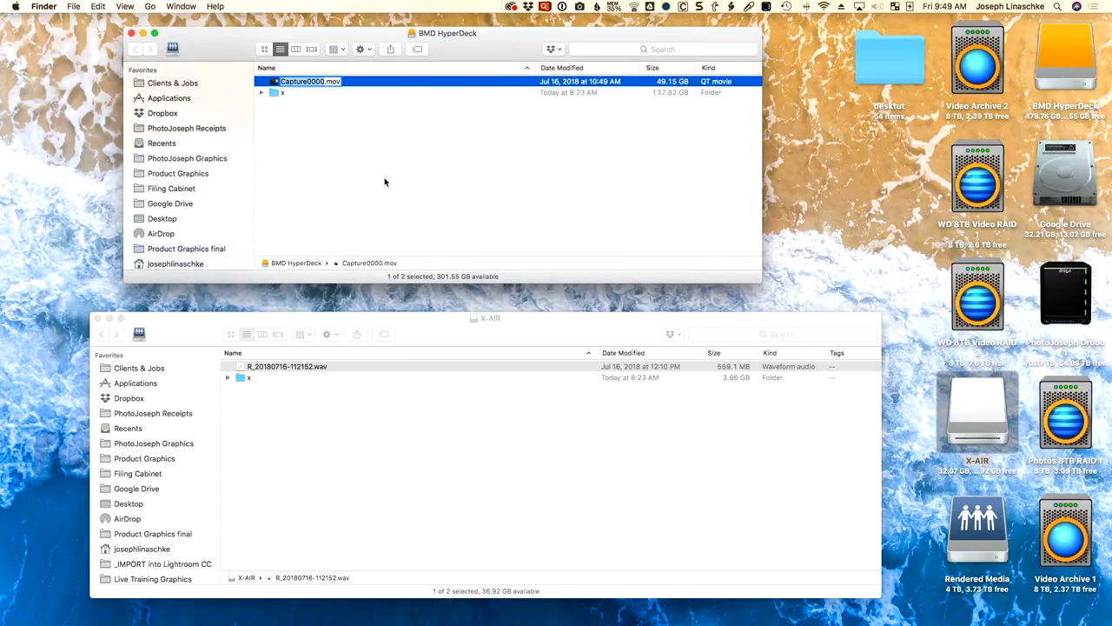
pyautogui.write('2018-07-27')
pyautogui.write('| Hover Board')
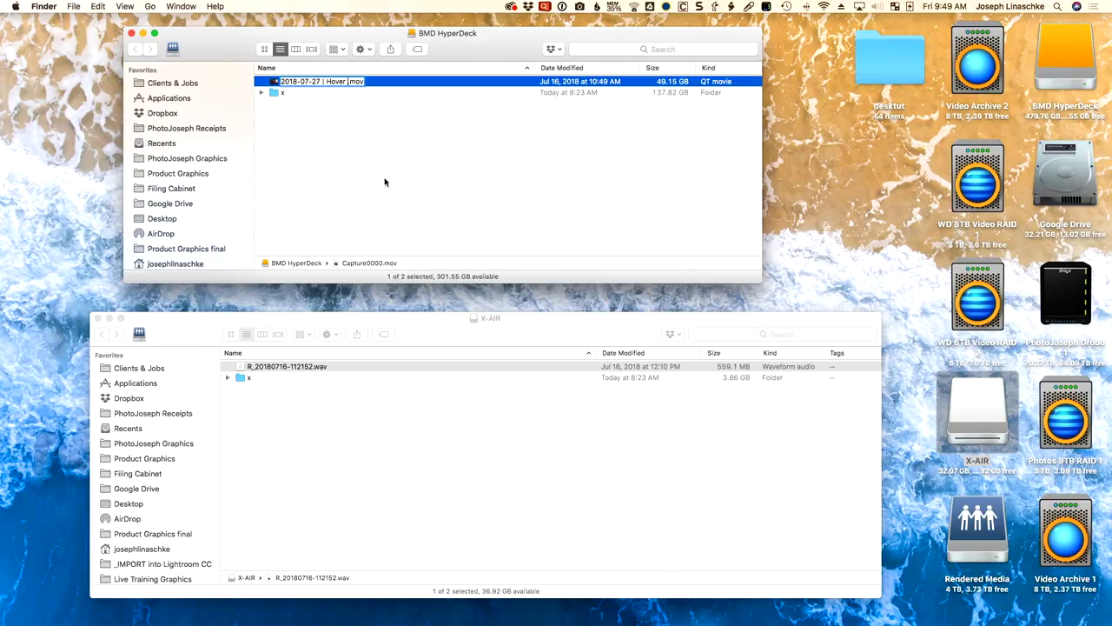
pyautogui.press('Return')
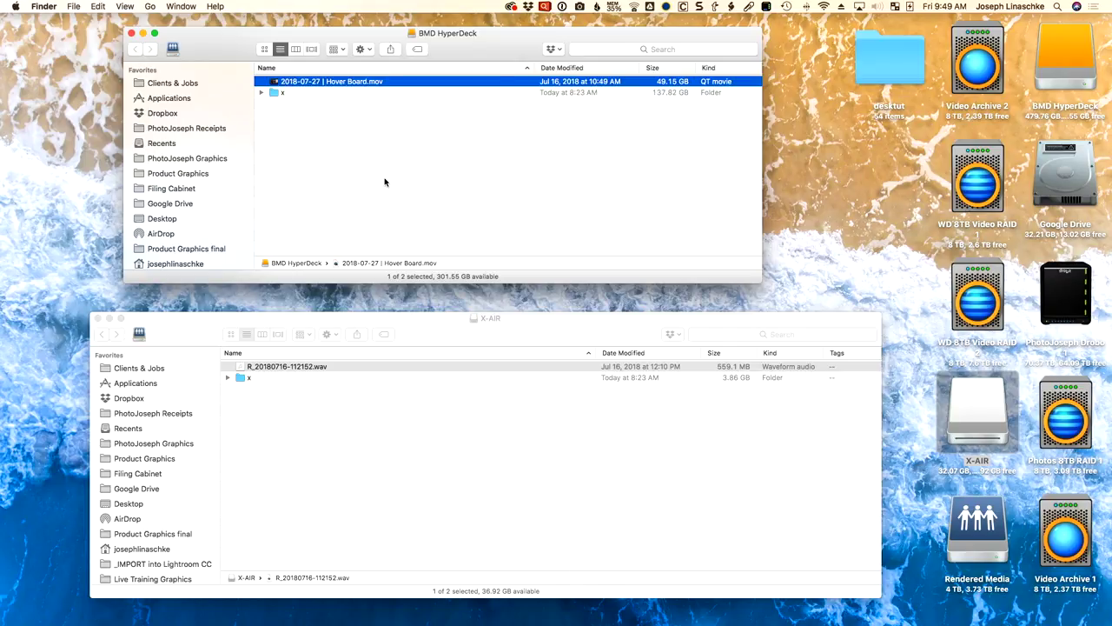
# Add "2018-07-27 | Hover Board" in front of the existing name of the WAV recording on the X-AIR drive.
pyautogui.click(333, 369)
pyautogui.press('Return')
pyautogui.press('Left')
pyautogui.write('2018-07-27 | Hover Board')
pyautogui.press('Return')
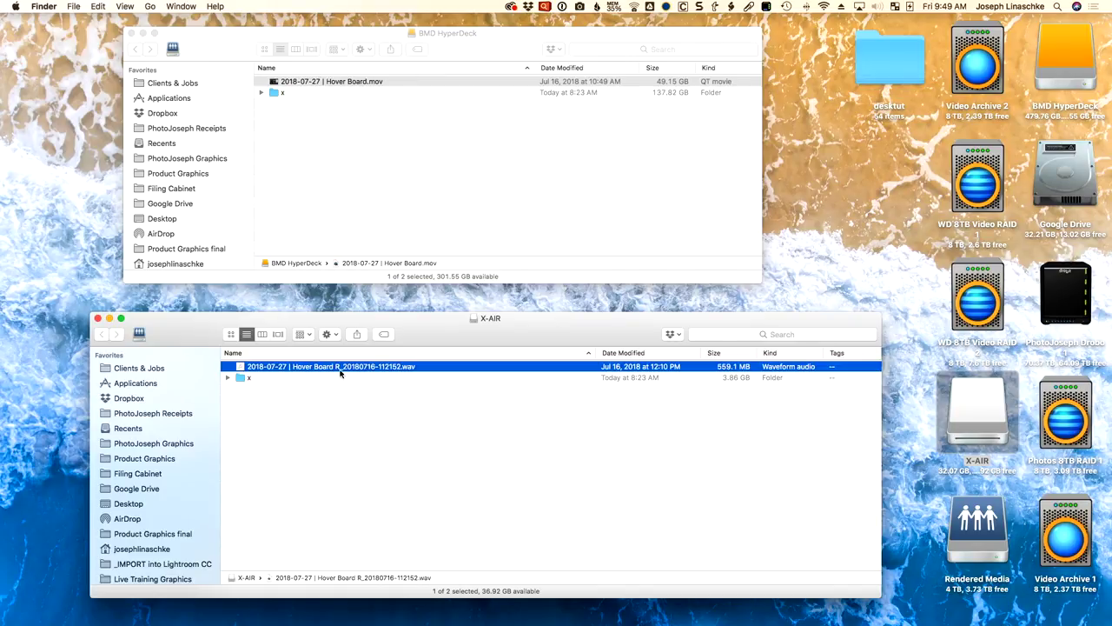
# Switch to Final Cut Pro and create an event named "2018-07-27 | Hover Board" with a new project, using automatic settings.
pyautogui.moveTo(619, 620)
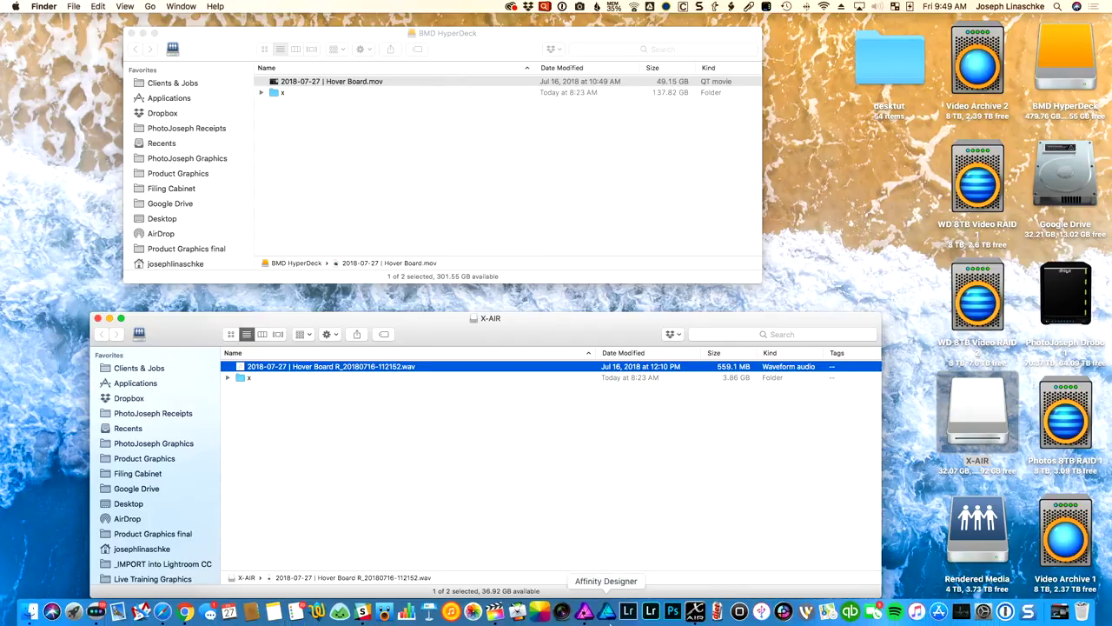
pyautogui.click(494, 613)
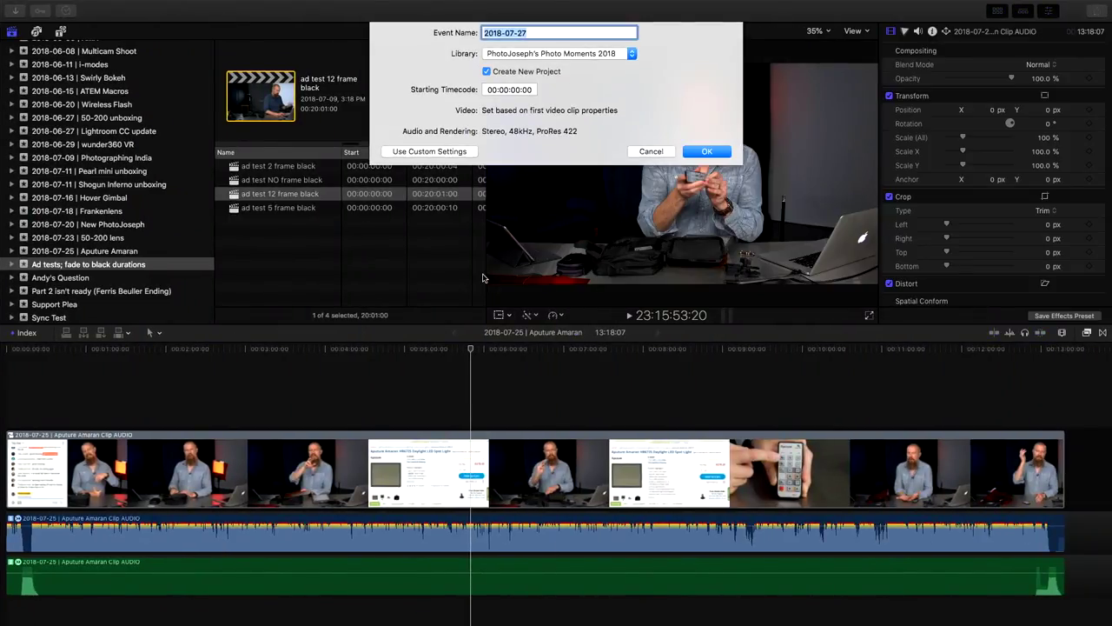
pyautogui.press('Right')
pyautogui.write('| Hover Board')
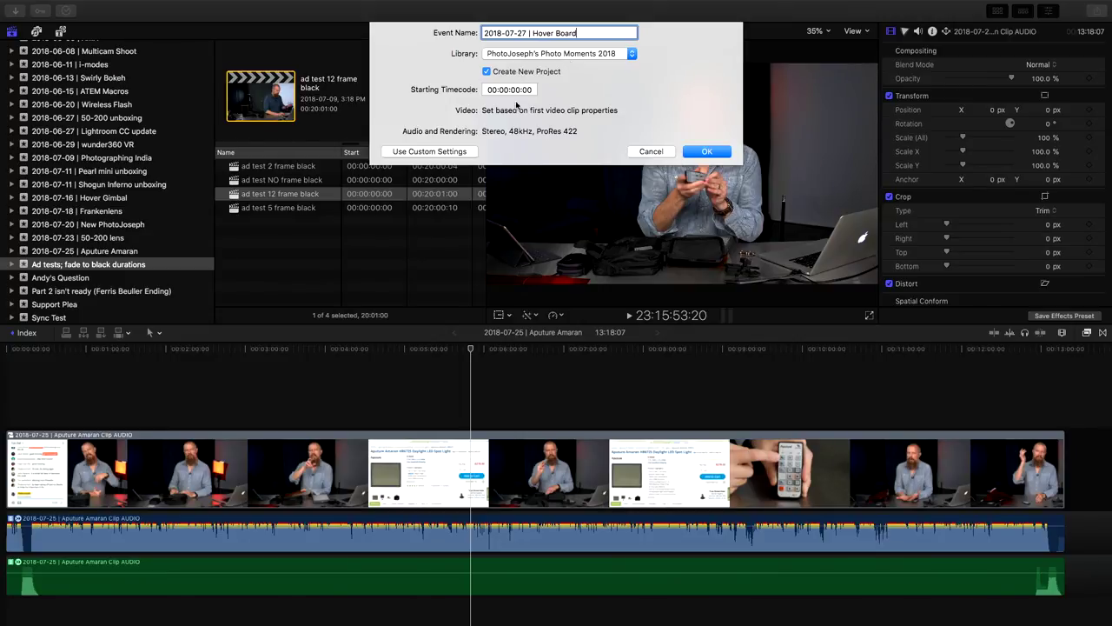
pyautogui.click(444, 150)
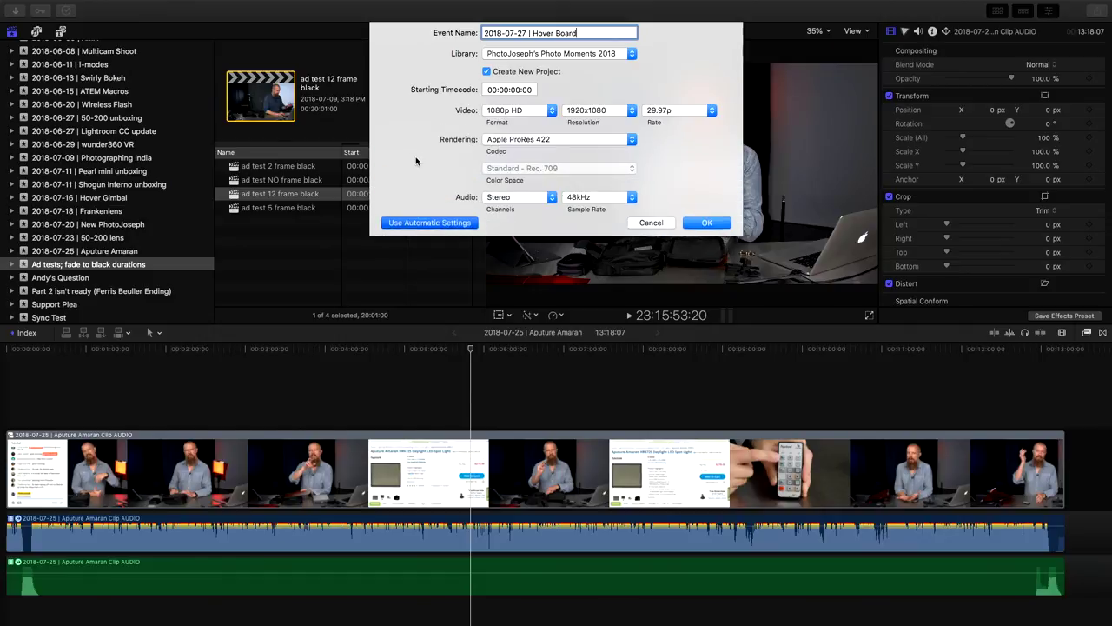
pyautogui.click(462, 228)
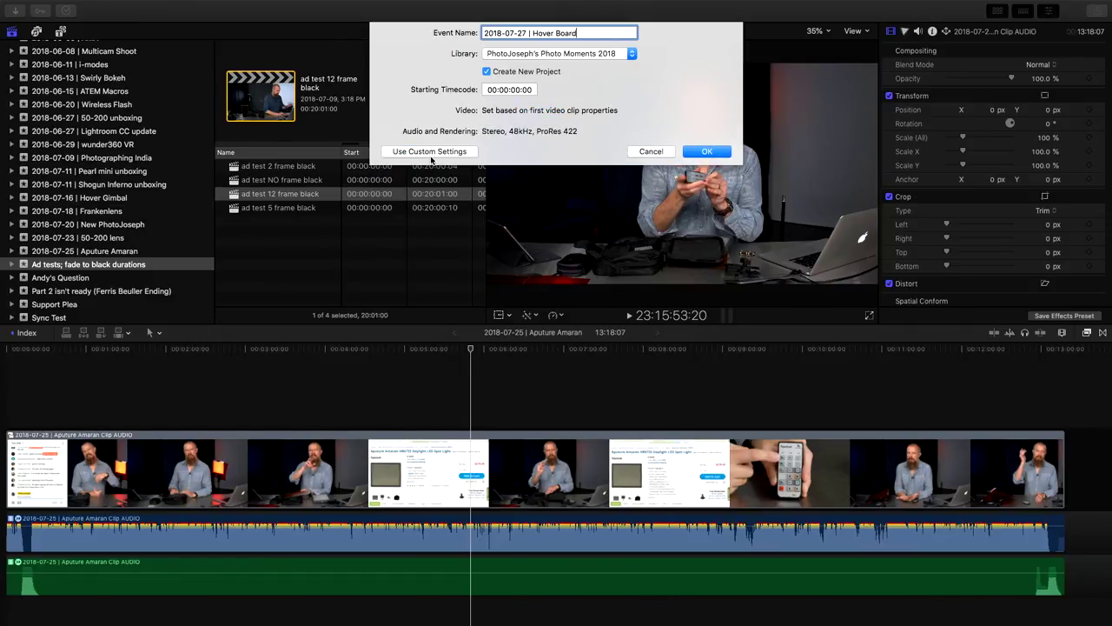
pyautogui.click(725, 153)
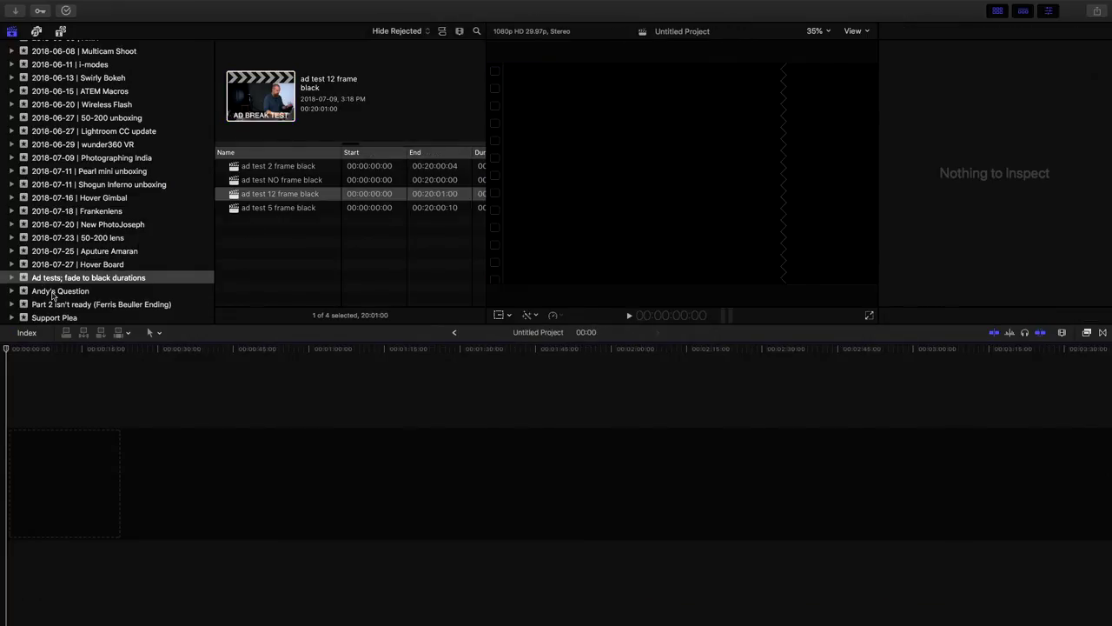
# Rename the untitled project in the 2018-07-27 | Hover Board event as "2018-07-27 | Hover Board".
pyautogui.scroll(-1, 98, 290)
pyautogui.click(102, 251)
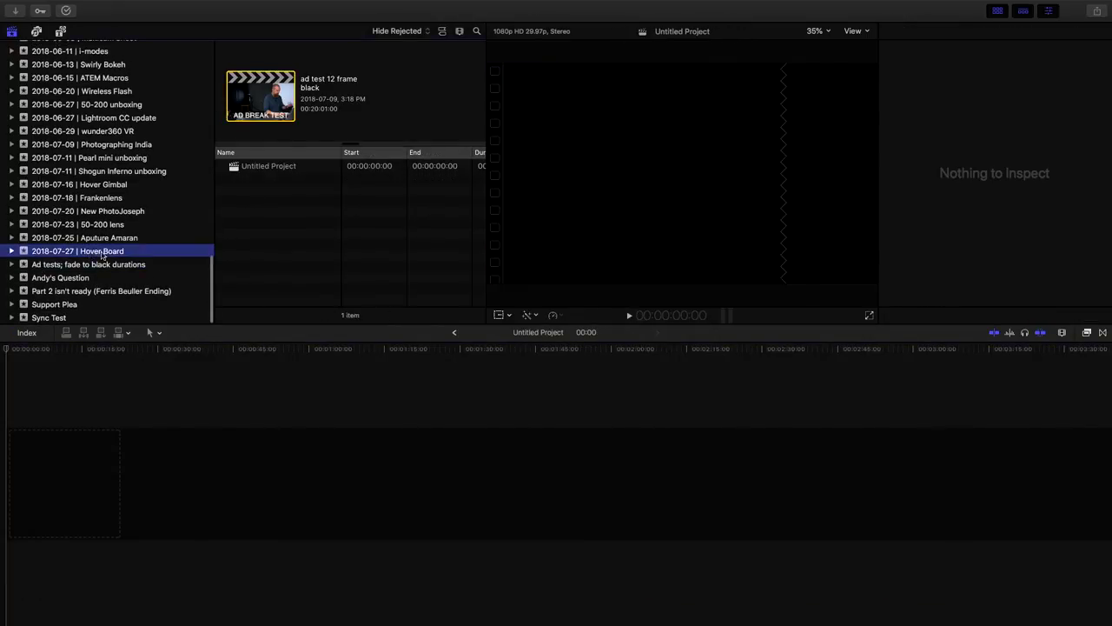
pyautogui.click(268, 167)
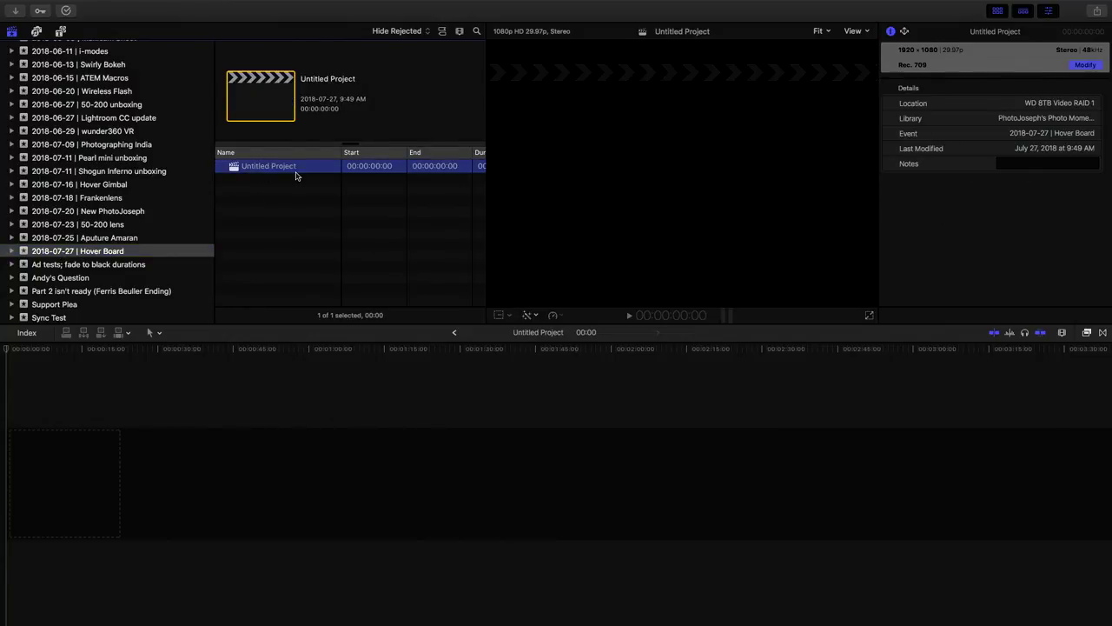
pyautogui.click(295, 170)
pyautogui.write('2018-07-27 | Hover Board')
pyautogui.press('Return')
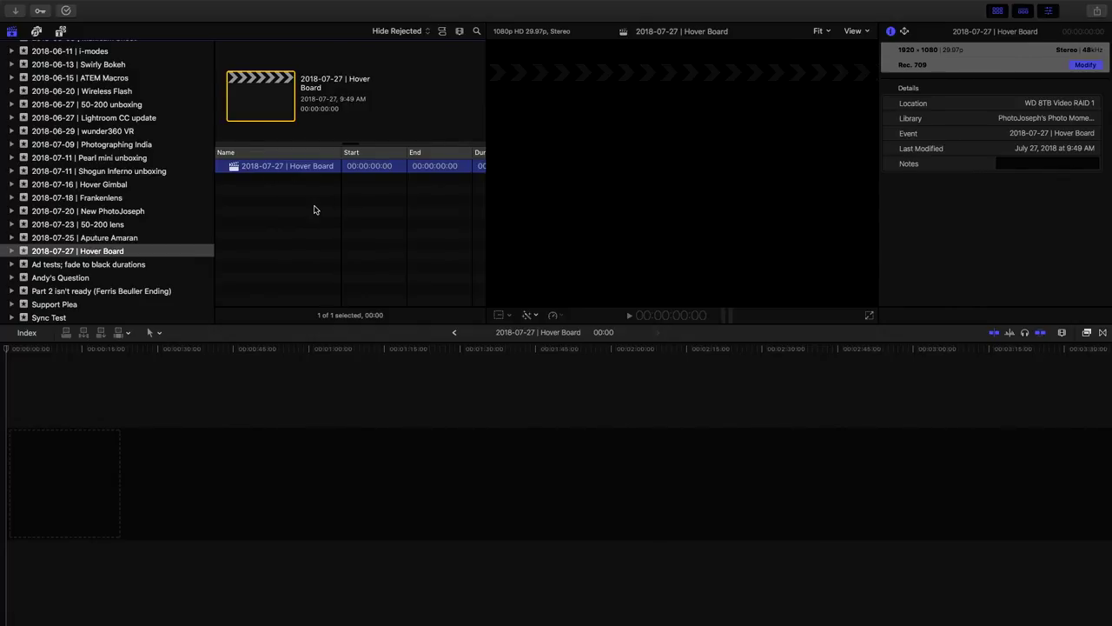
# Import 2018-07-27 | Hover Board.mov from BMD HyperDeck into the Hover Board event, leaving the file in place.
pyautogui.press('super+i')
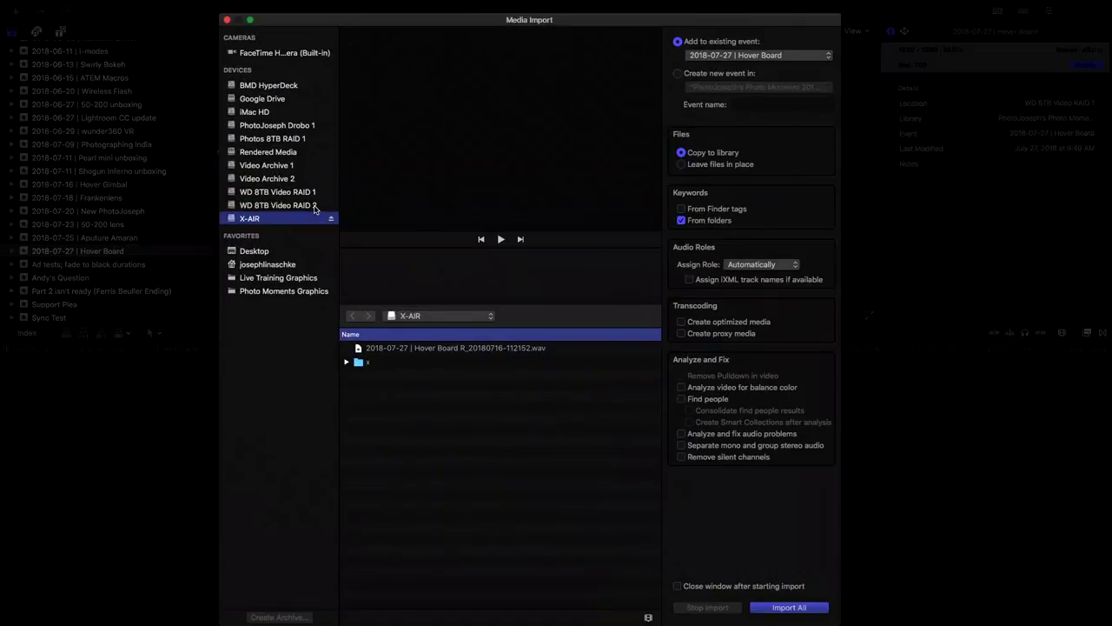
pyautogui.click(291, 87)
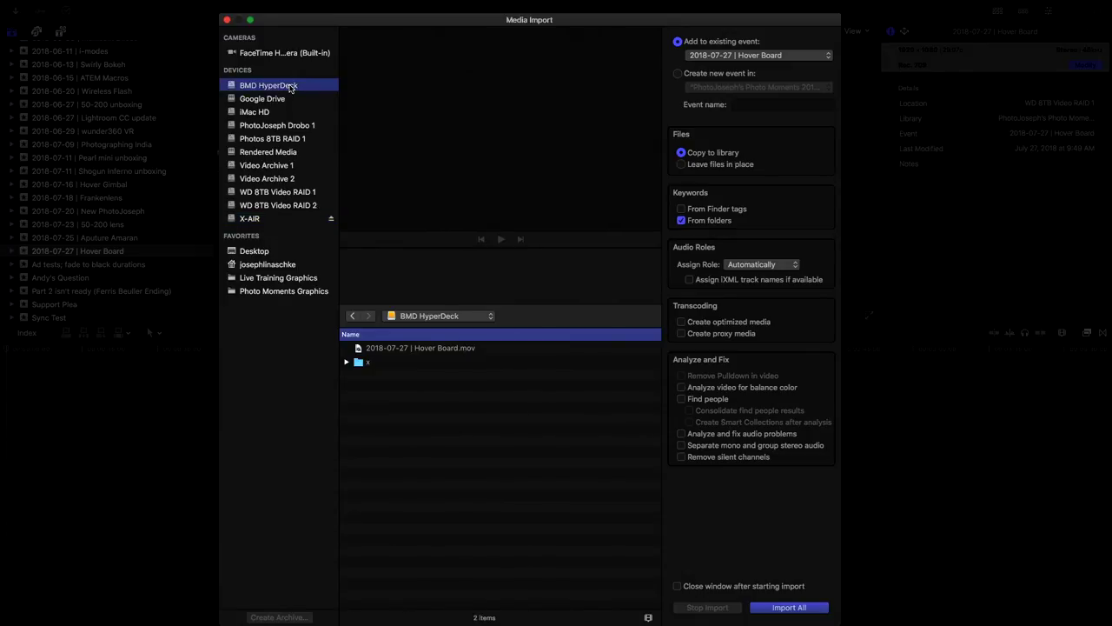
pyautogui.click(449, 349)
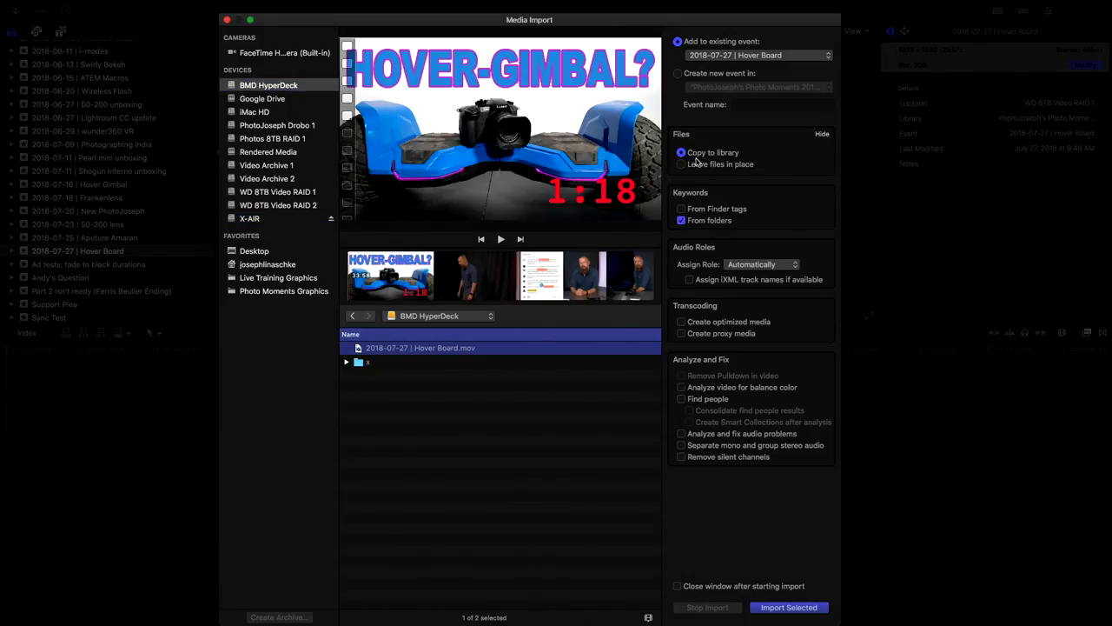
pyautogui.press('super+Tab')
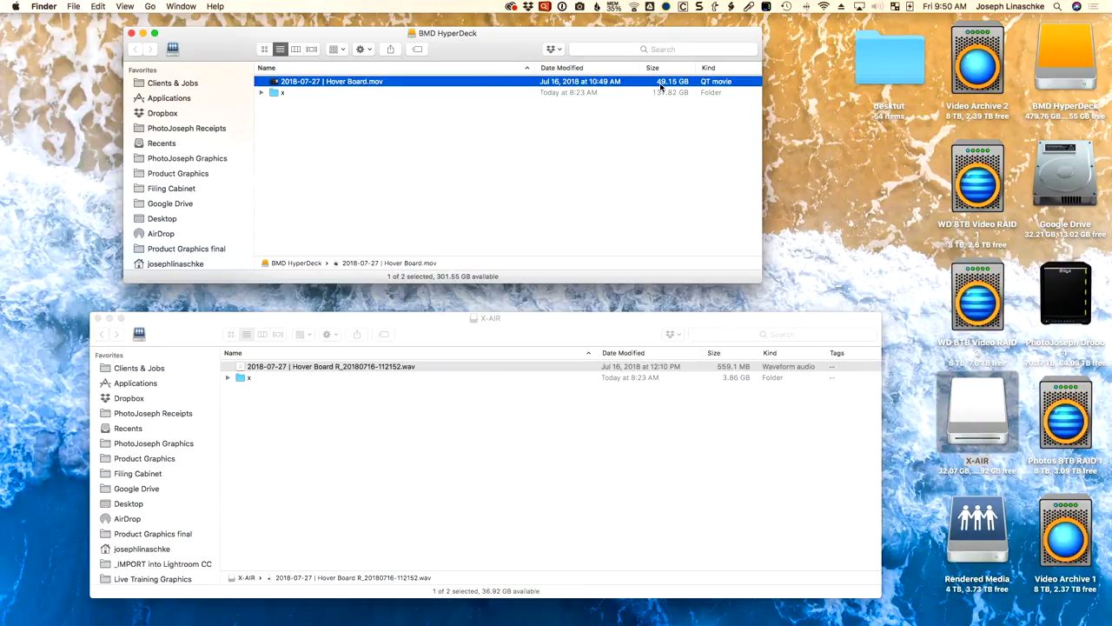
pyautogui.press('super+Tab')
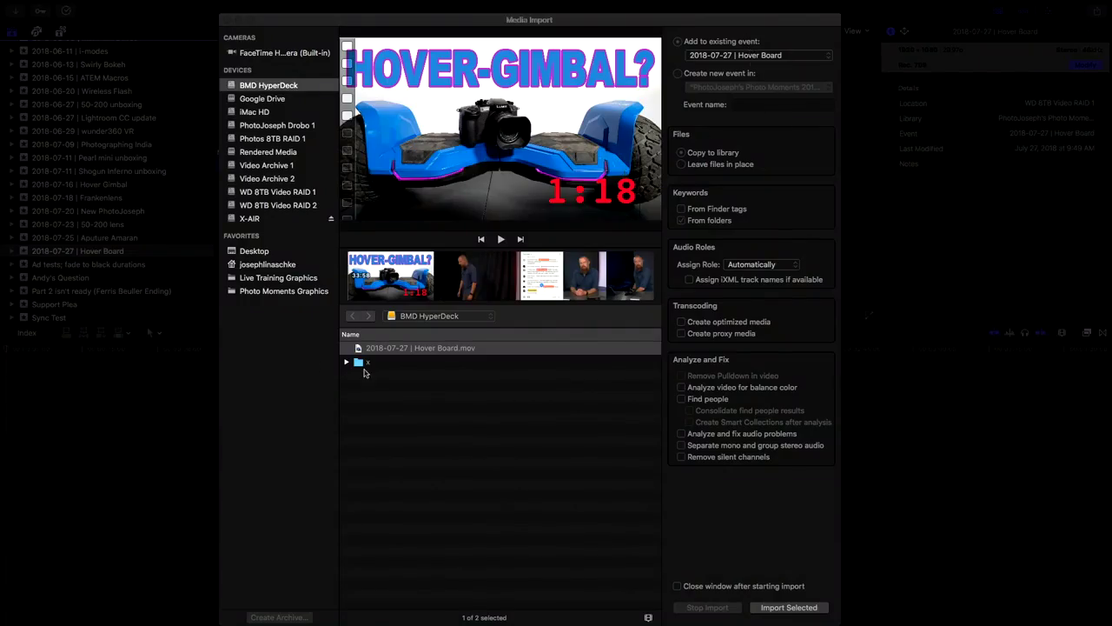
pyautogui.click(402, 351)
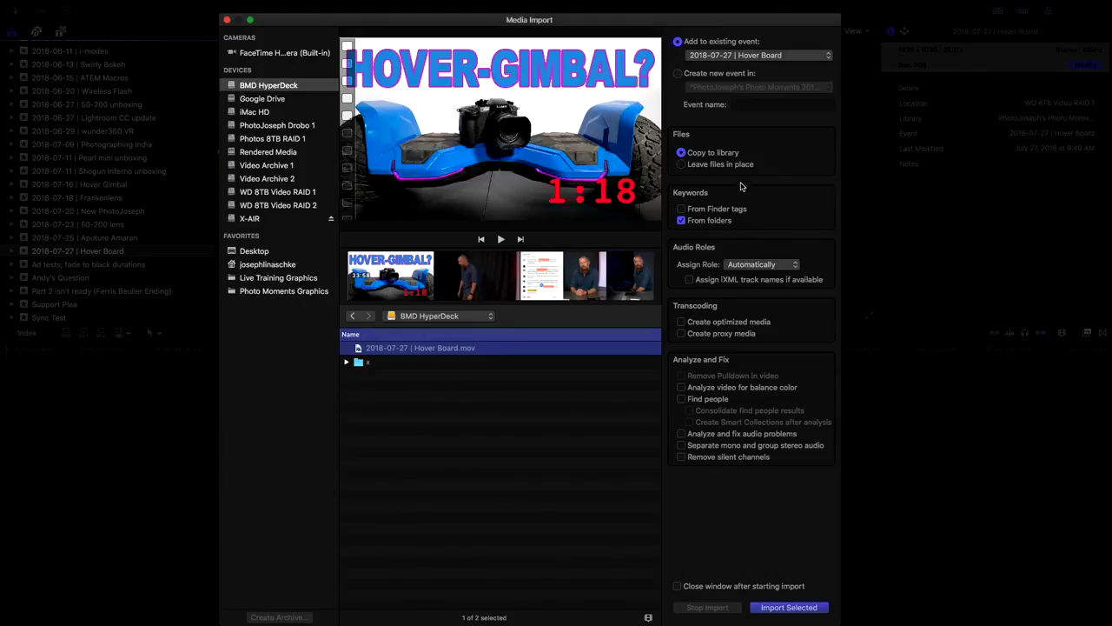
pyautogui.click(703, 164)
pyautogui.click(789, 607)
# Import the Hover Board WAV file from the X-AIR drive into the same event, copying it to the library.
pyautogui.click(258, 218)
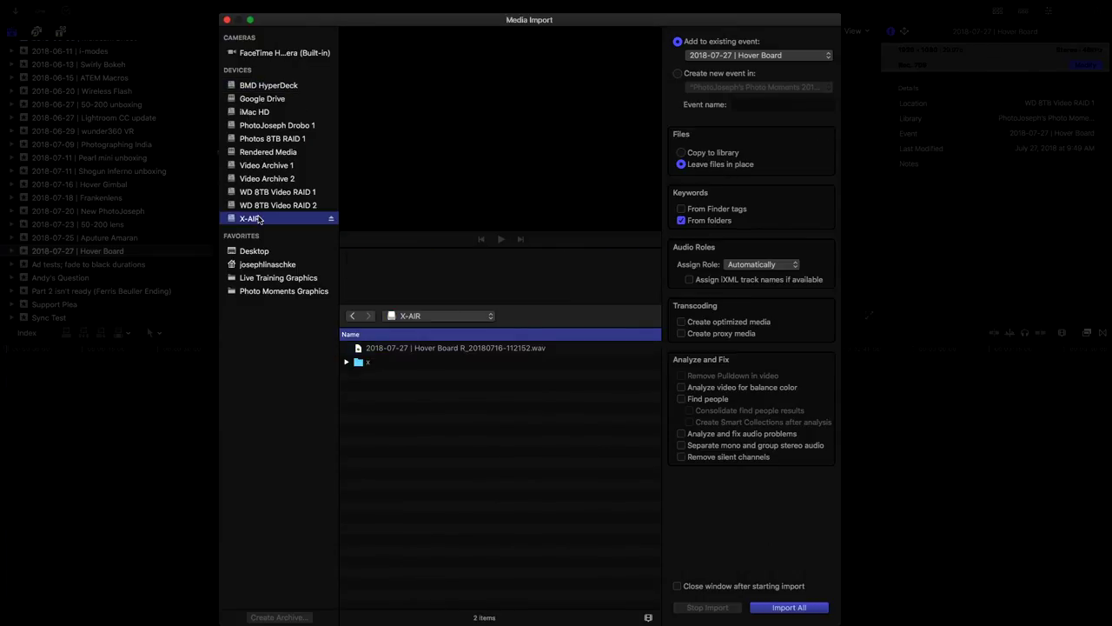
pyautogui.click(473, 347)
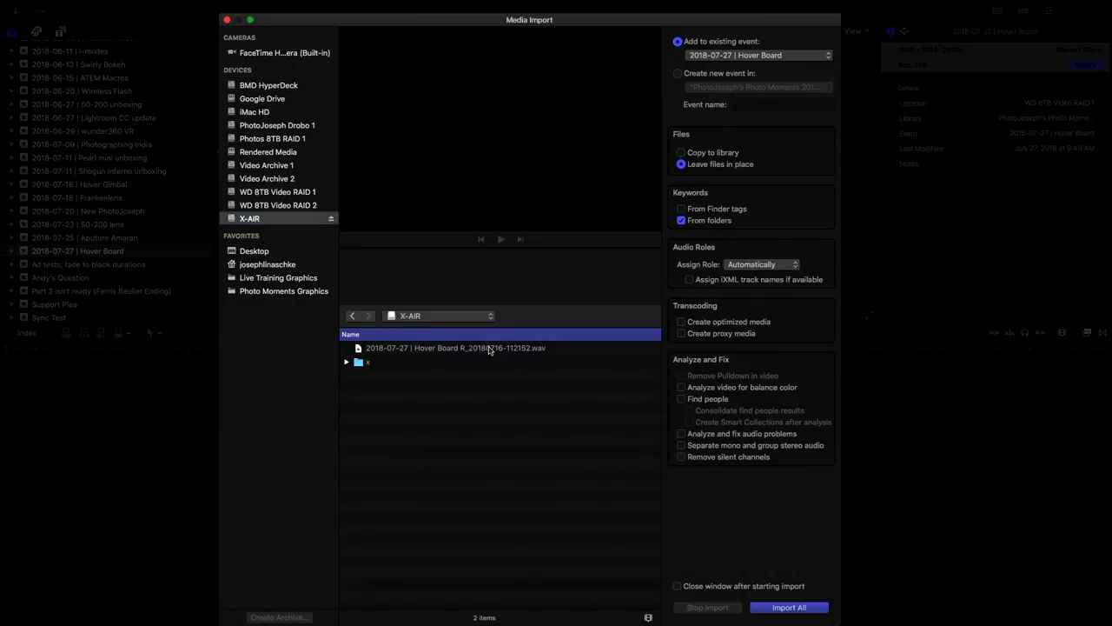
pyautogui.click(693, 153)
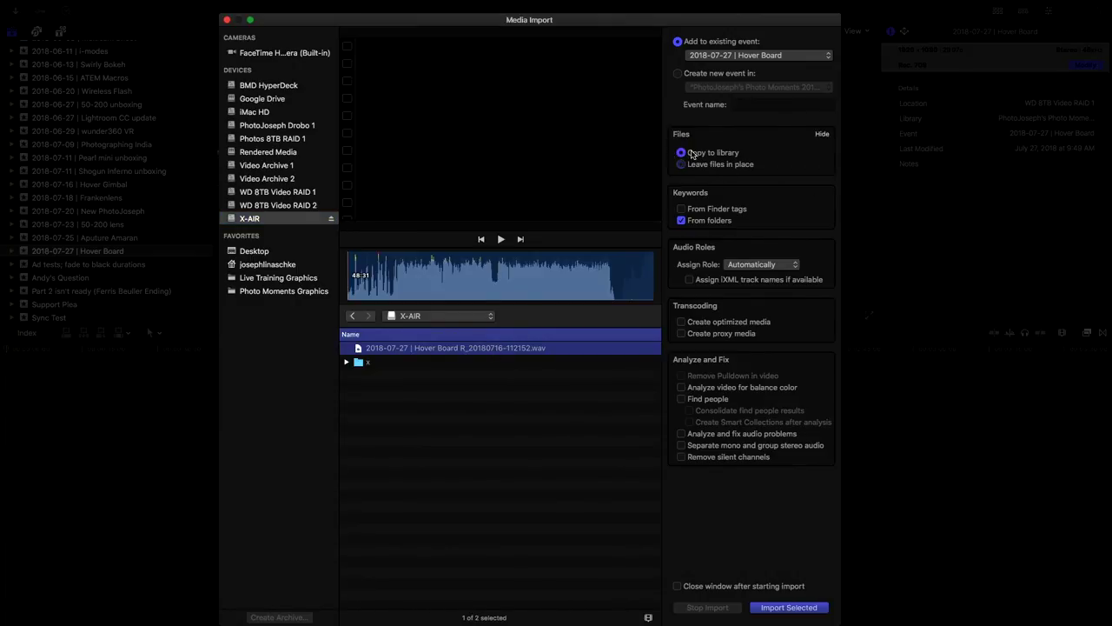
pyautogui.click(782, 607)
# Switch to Affinity Photo and check the pixel dimensions of the Hover Gimbal document without resizing it.
pyautogui.press('super+Tab')
pyautogui.press('super+Tab')
pyautogui.press('super+Tab')
pyautogui.press('super+Tab')
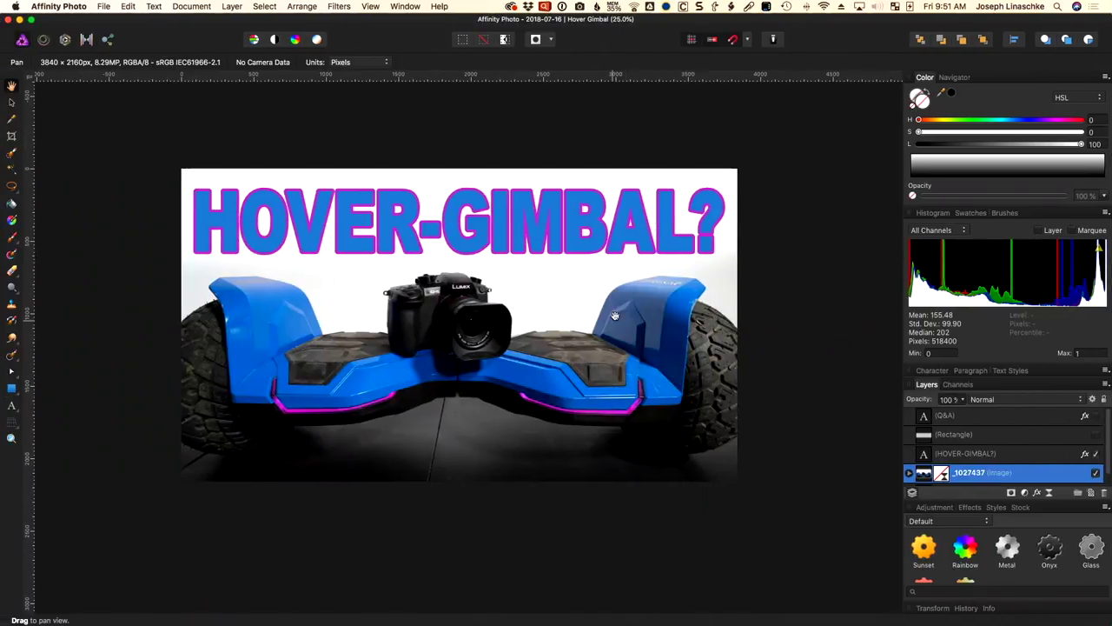
pyautogui.scroll(2, 379, 293)
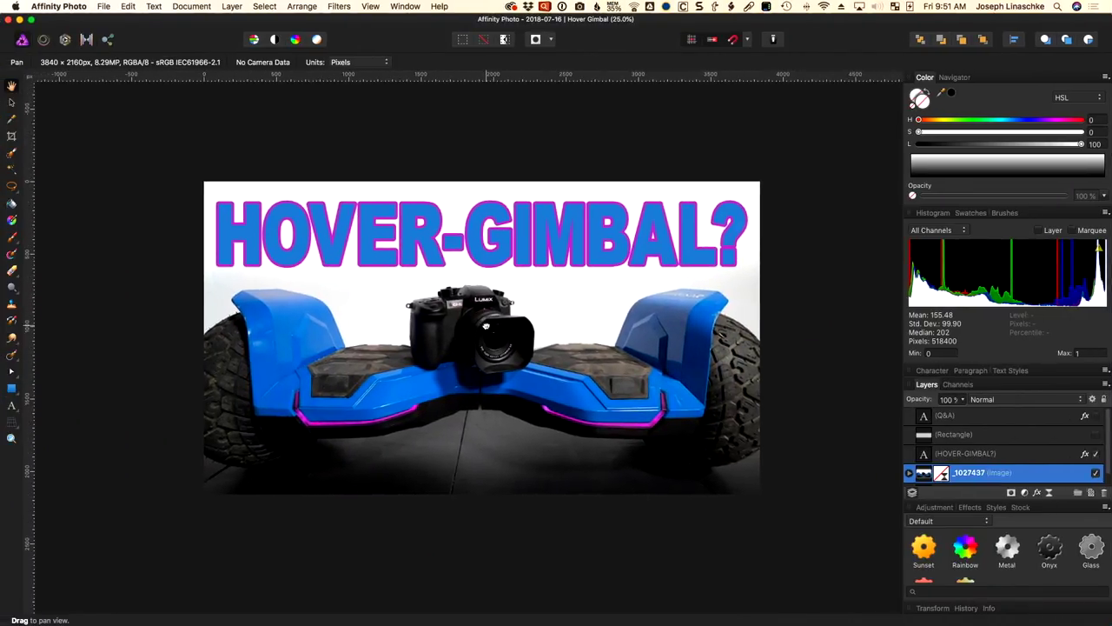
pyautogui.press('super+alt+i')
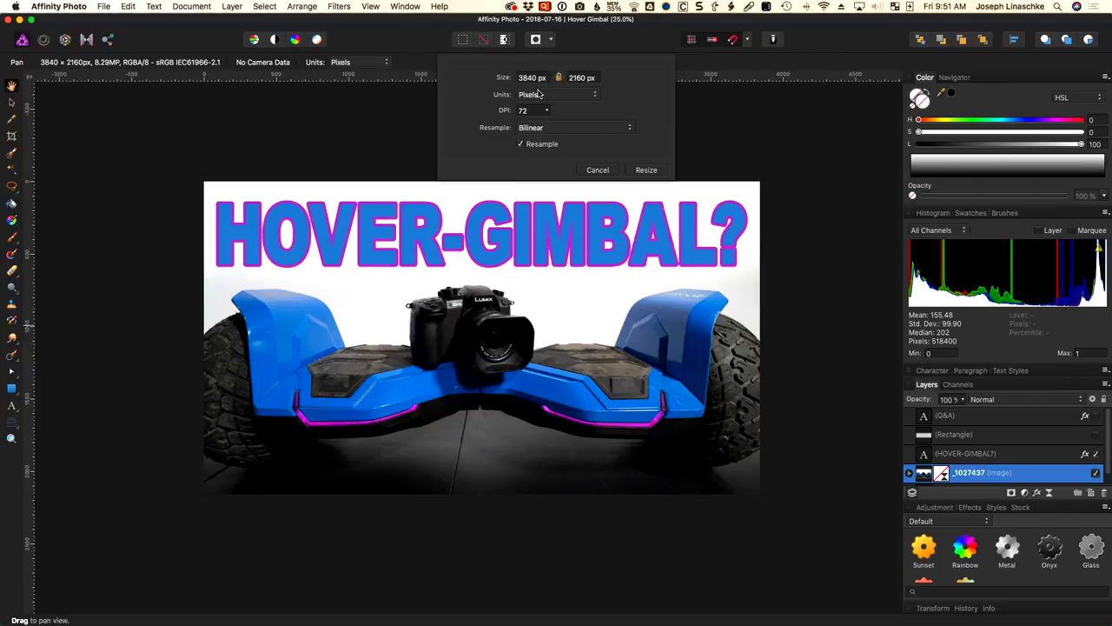
pyautogui.click(597, 170)
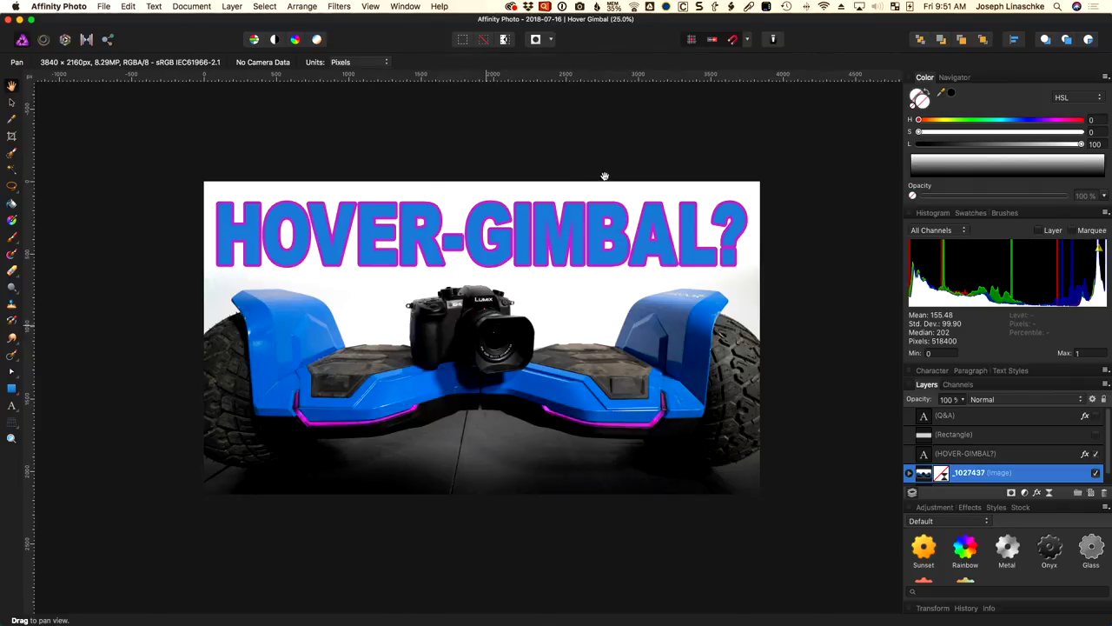
# Hide the HOVER-GIMBAL? text layer so only the hoverboard and camera image is shown.
pyautogui.scroll(-2, 541, 278)
pyautogui.moveTo(555, 276); pyautogui.dragTo(538, 281)
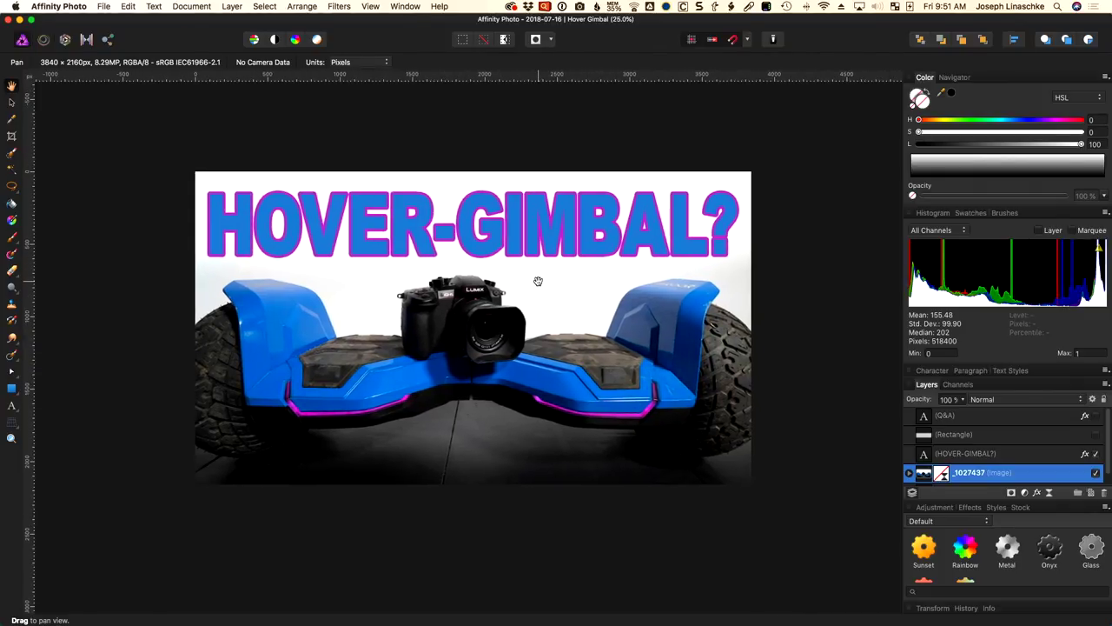
pyautogui.scroll(-1, 1035, 464)
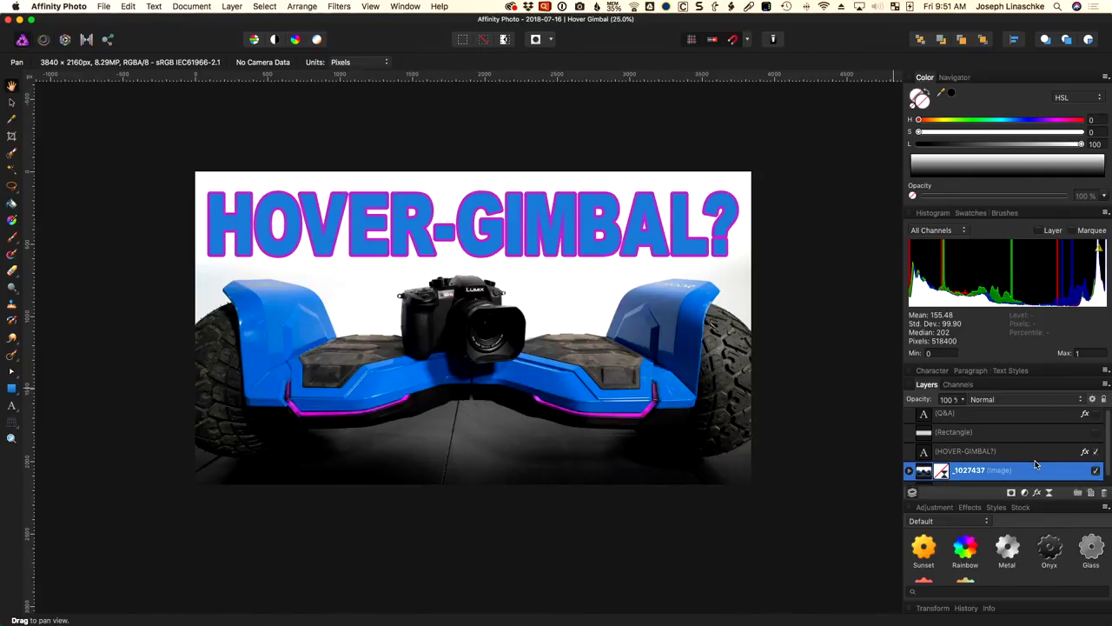
pyautogui.scroll(1, 1096, 471)
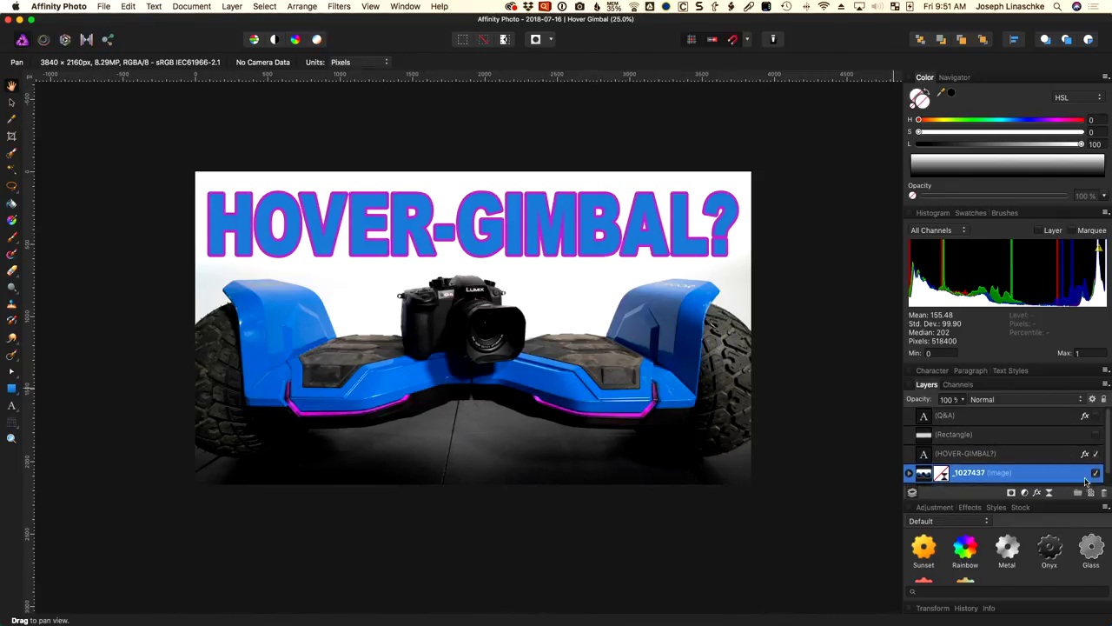
pyautogui.scroll(-1, 1084, 455)
pyautogui.scroll(1, 1088, 453)
pyautogui.scroll(-1, 1094, 450)
pyautogui.click(1096, 453)
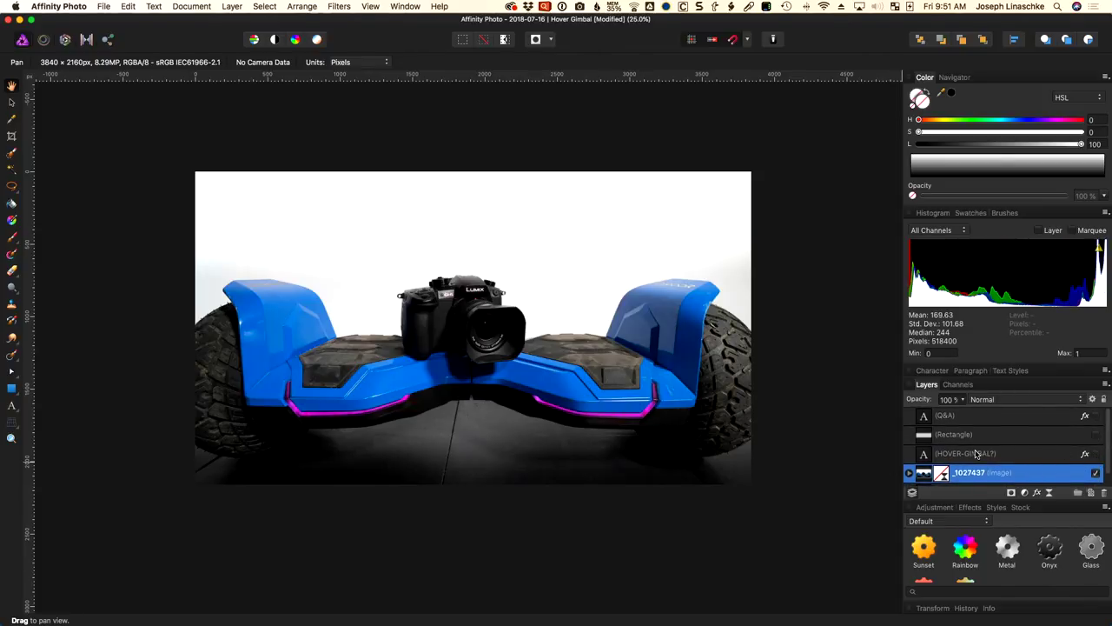
# Export the hoverboard and camera image as a 3840 x 2160 px PNG-24 named title bg on the Desktop.
pyautogui.scroll(-2, 977, 454)
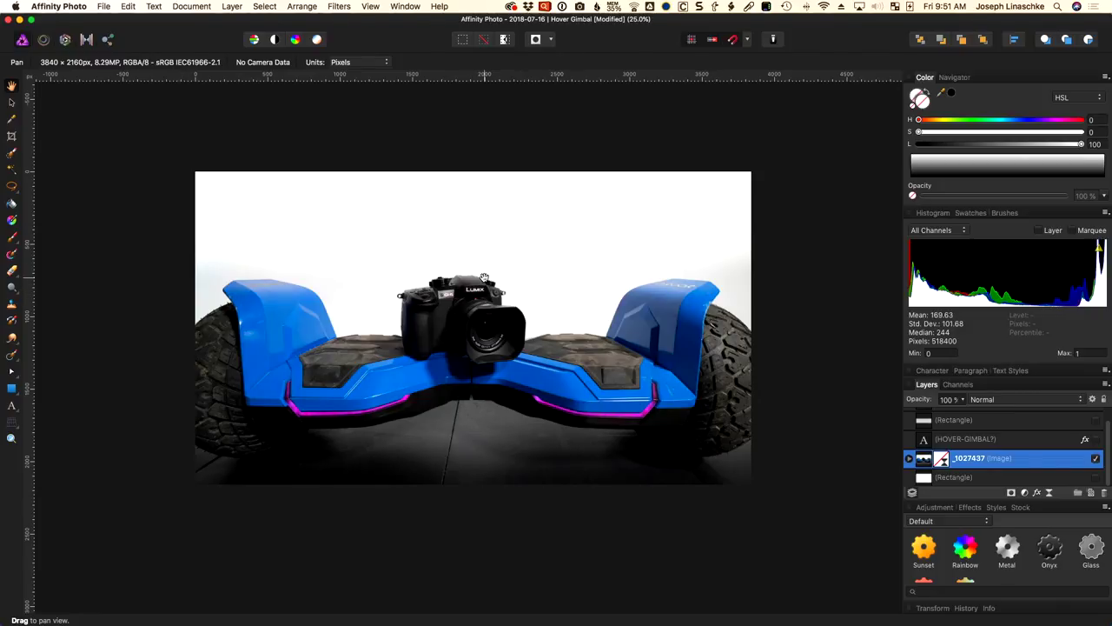
pyautogui.press('super+alt+shift+s')
pyautogui.click(402, 76)
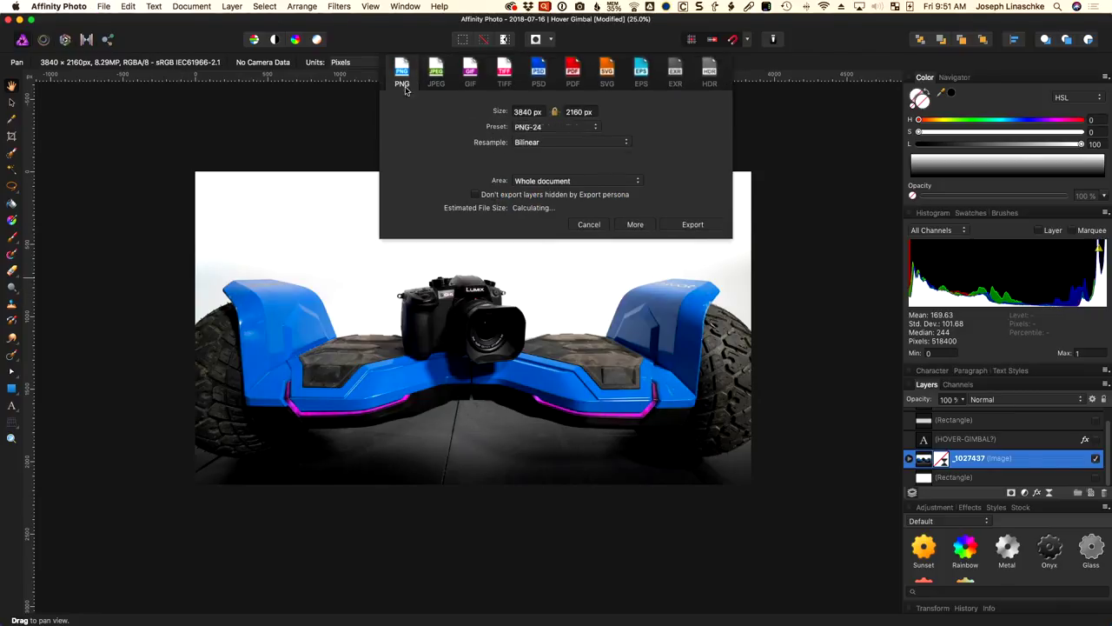
pyautogui.click(691, 226)
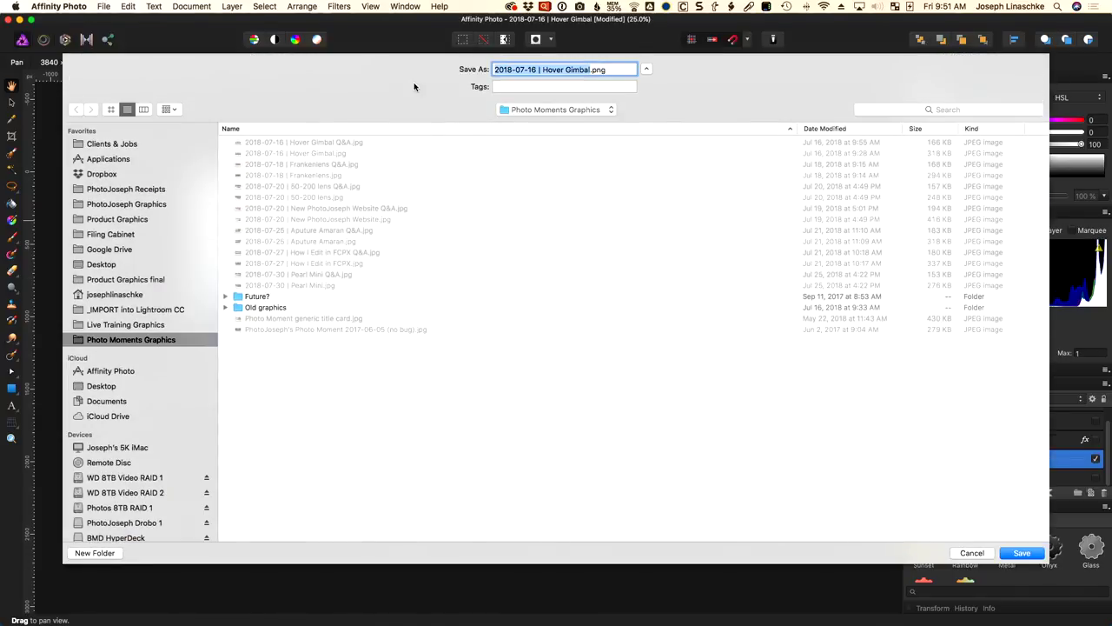
pyautogui.press('super+shift+d')
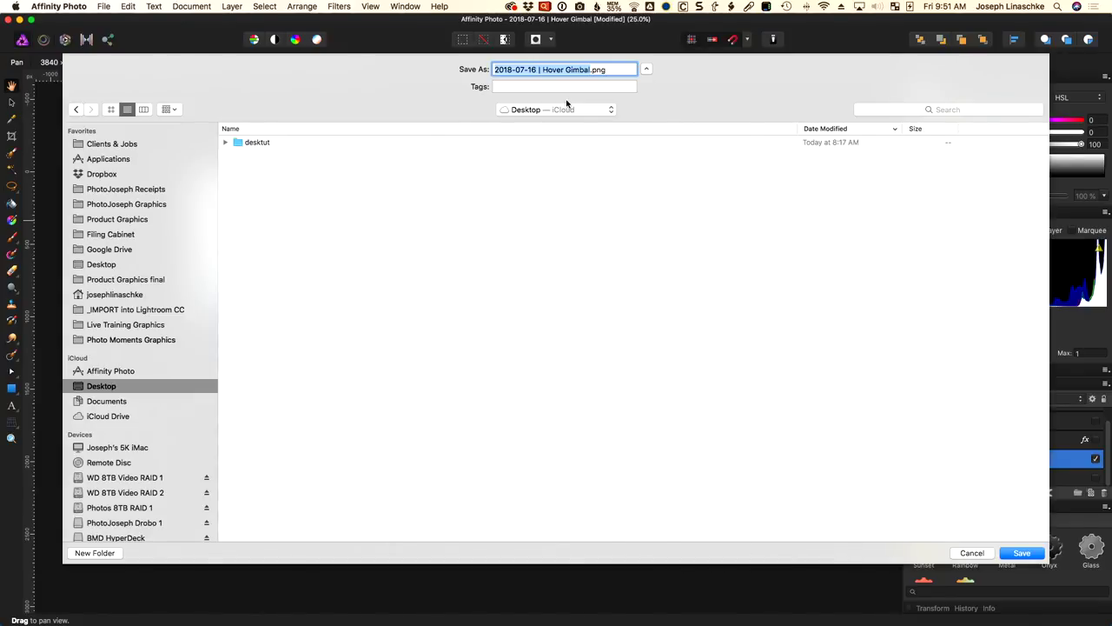
pyautogui.write('title bg')
pyautogui.press('Return')
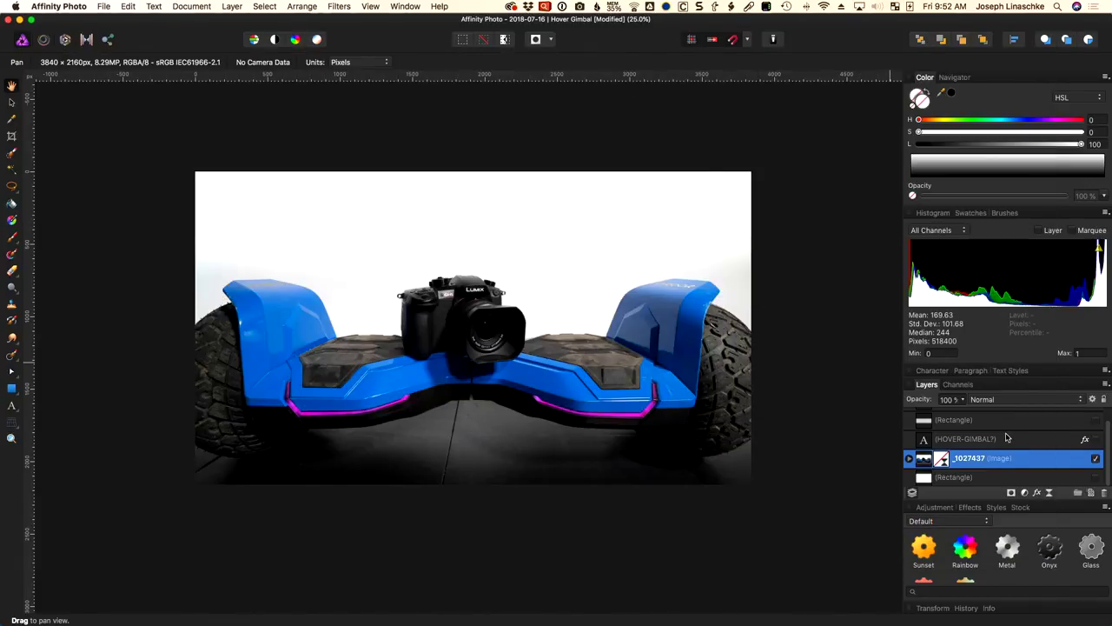
# Hide the _1027437 image layer, show only the HOVER-GIMBAL? text, and export it to the Desktop as the PNG title text.
pyautogui.click(1096, 458)
pyautogui.click(1097, 439)
pyautogui.press('super+alt+shift+s')
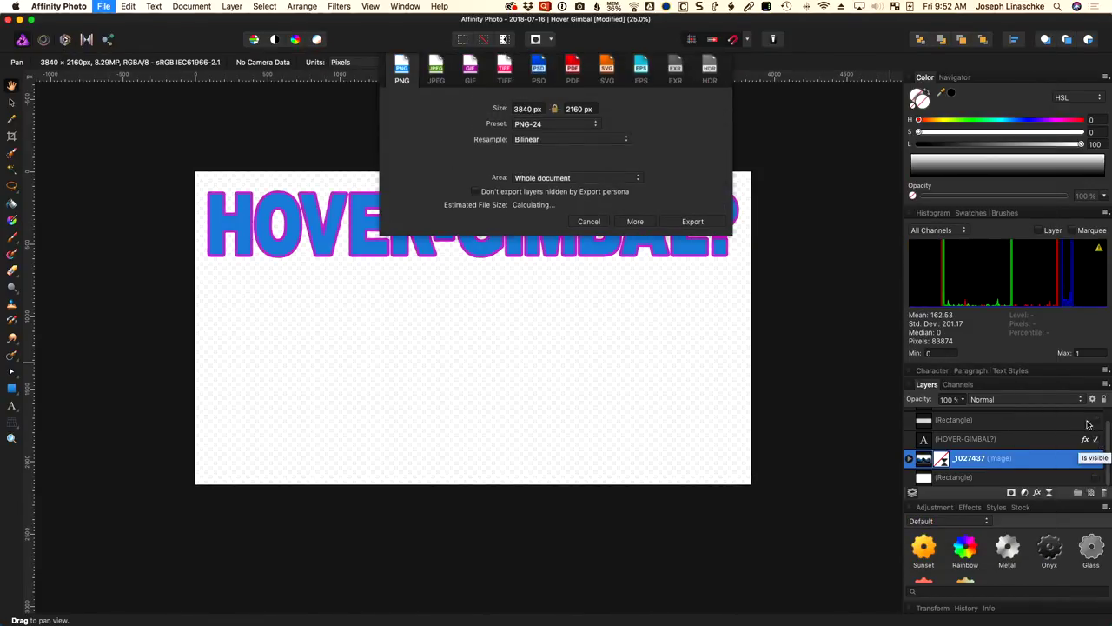
pyautogui.click(694, 225)
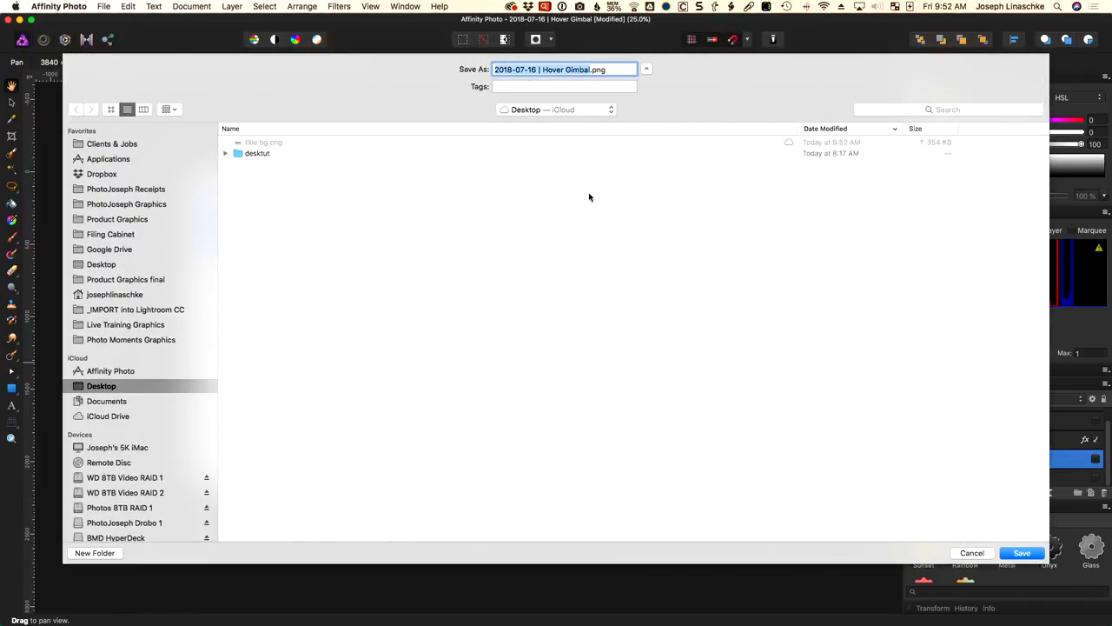
pyautogui.write('title text')
pyautogui.press('Return')
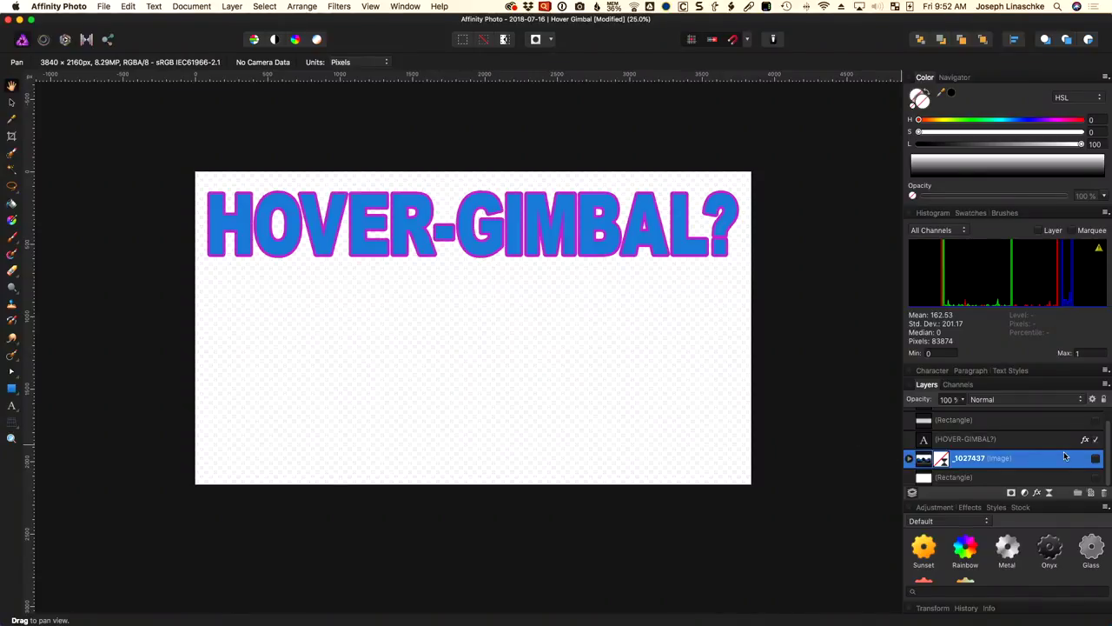
# Preview the Q&A card elements by showing the image with its Gaussian Blur enabled and the Q&A text alone.
pyautogui.click(1096, 438)
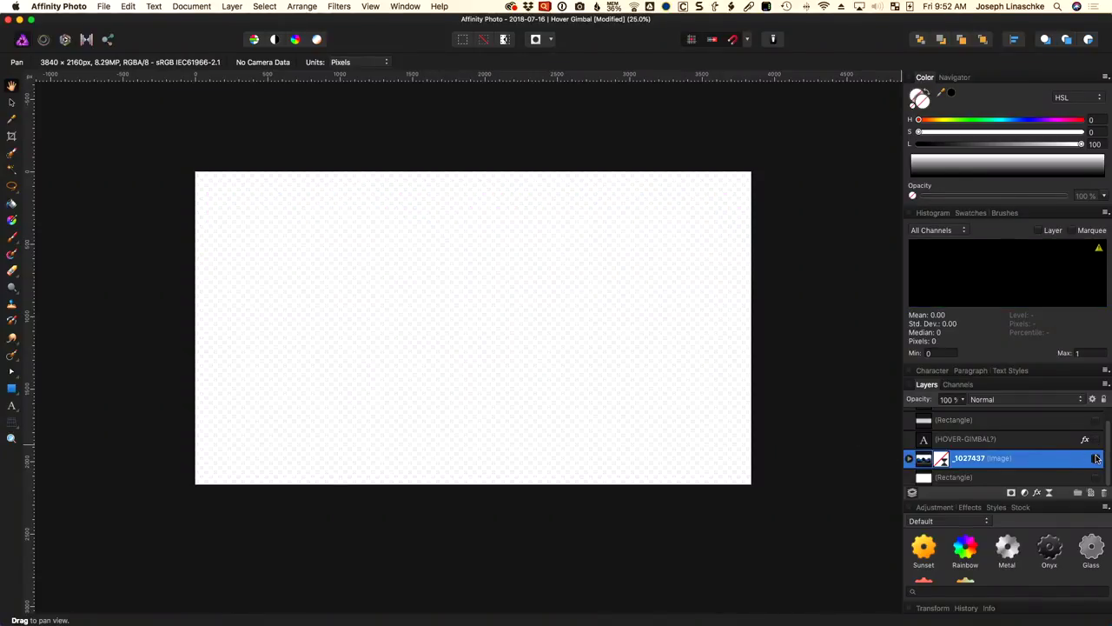
pyautogui.click(1095, 458)
pyautogui.click(910, 459)
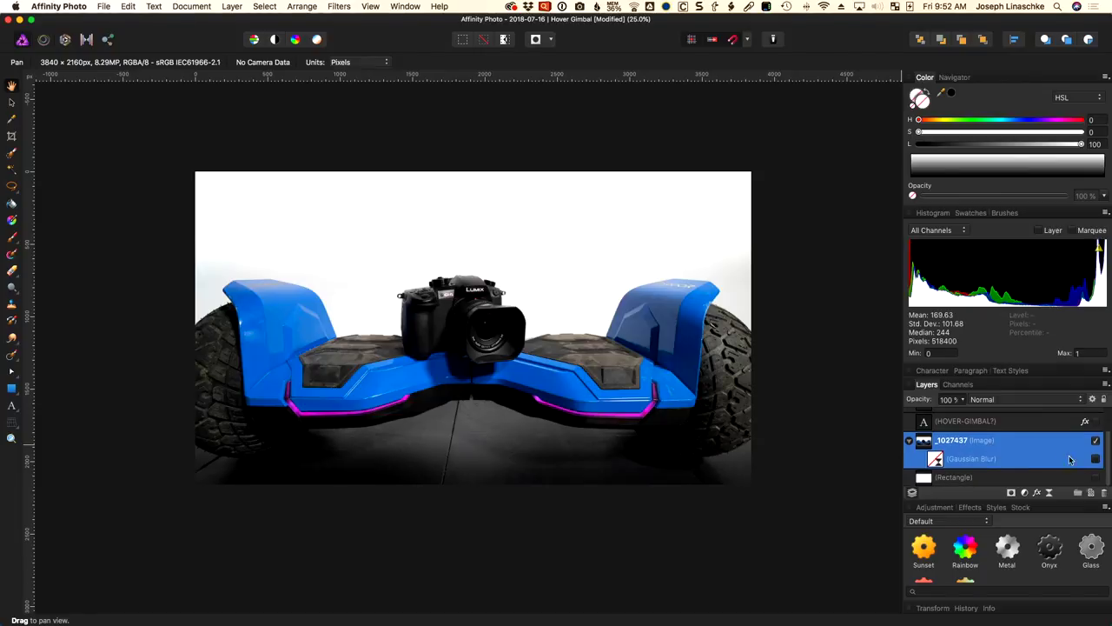
pyautogui.click(1096, 459)
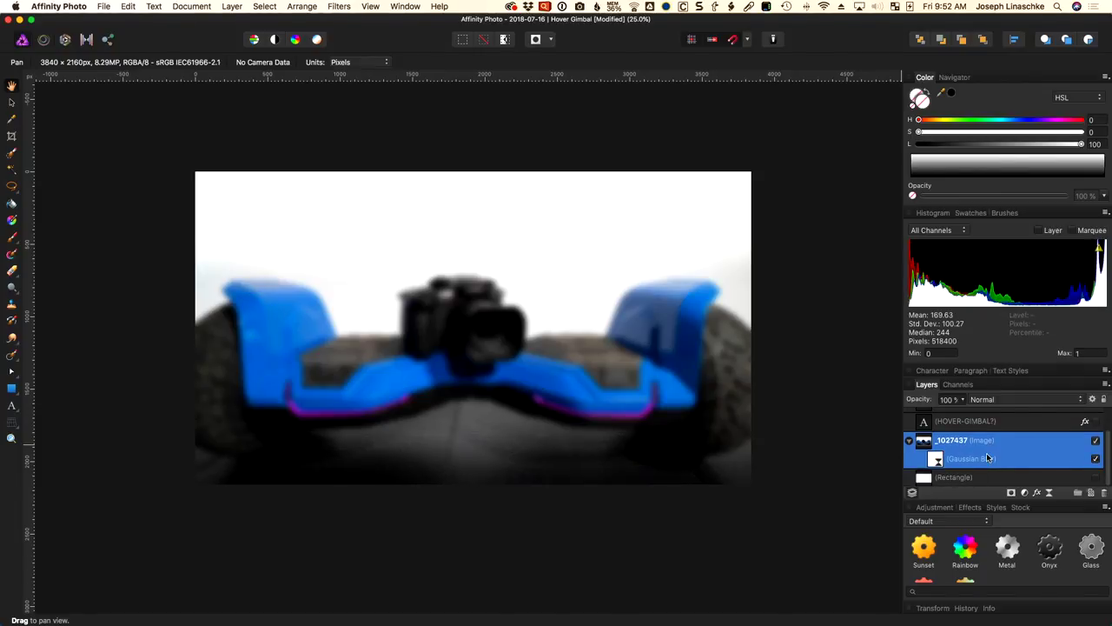
pyautogui.scroll(2, 990, 457)
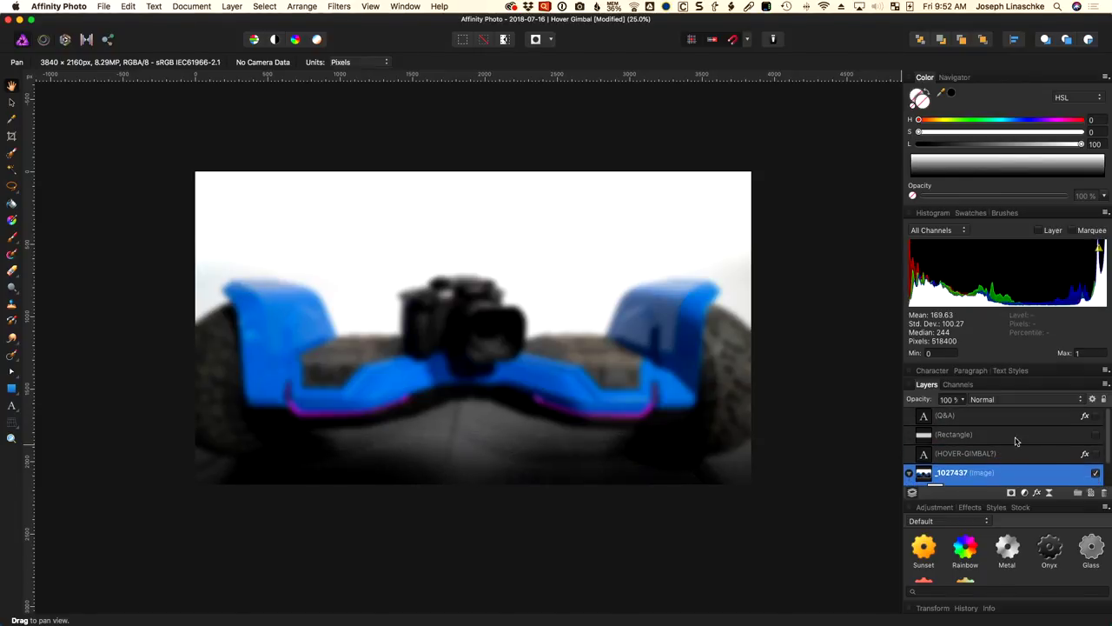
pyautogui.click(1094, 472)
pyautogui.click(1096, 416)
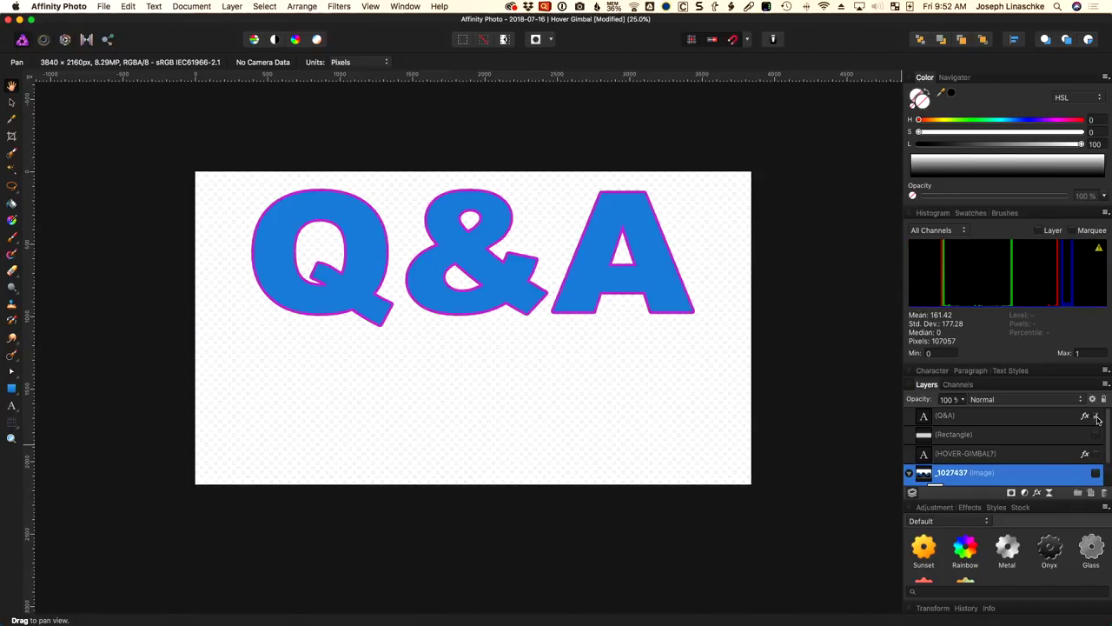
pyautogui.click(1097, 417)
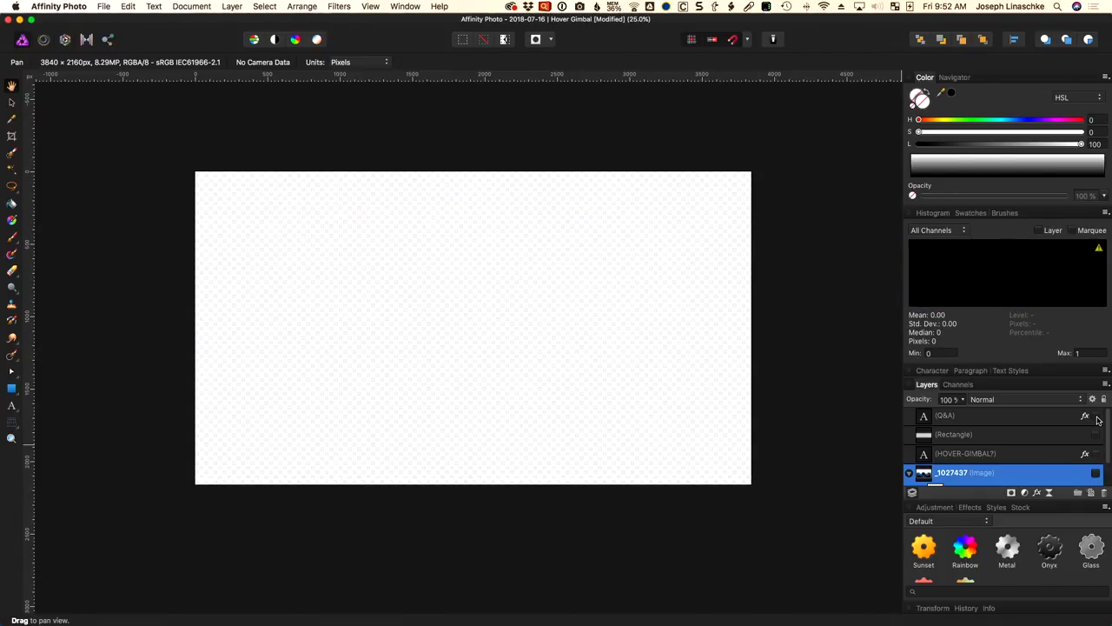
# Switch to Final Cut Pro and import title bg.png and title text.png from the Desktop into the Hover Board event, copying them to the library.
pyautogui.press('super+Tab')
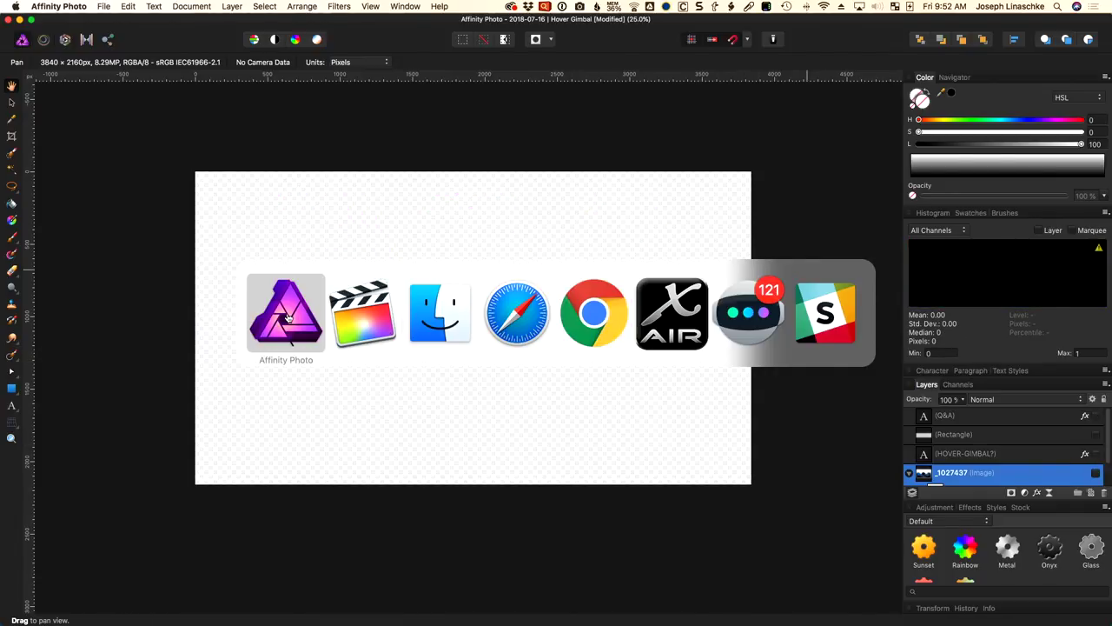
pyautogui.click(360, 315)
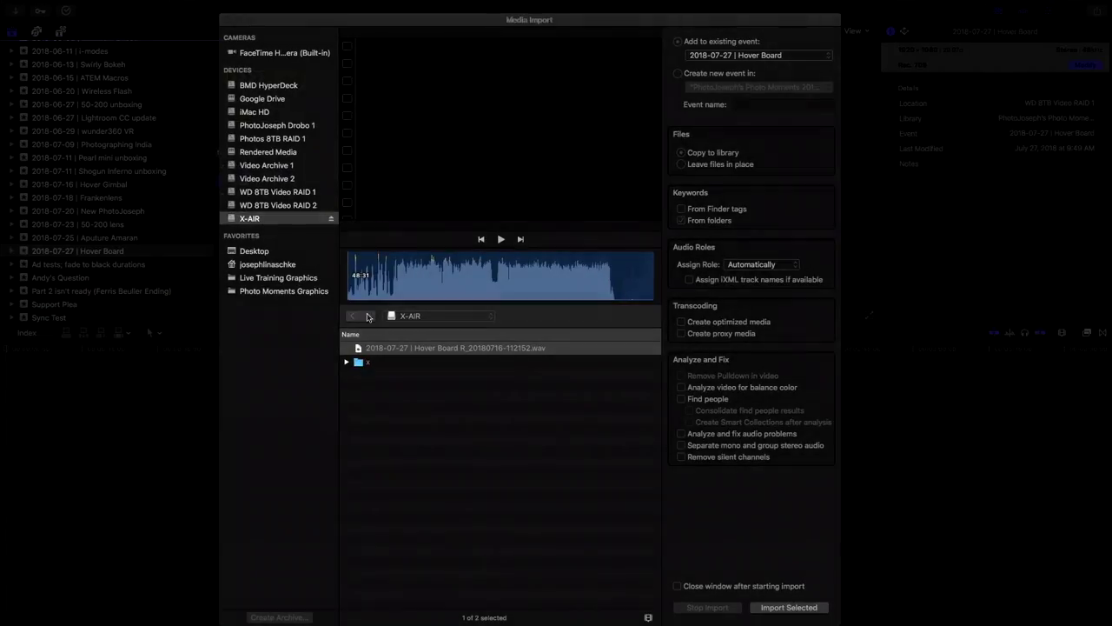
pyautogui.click(277, 252)
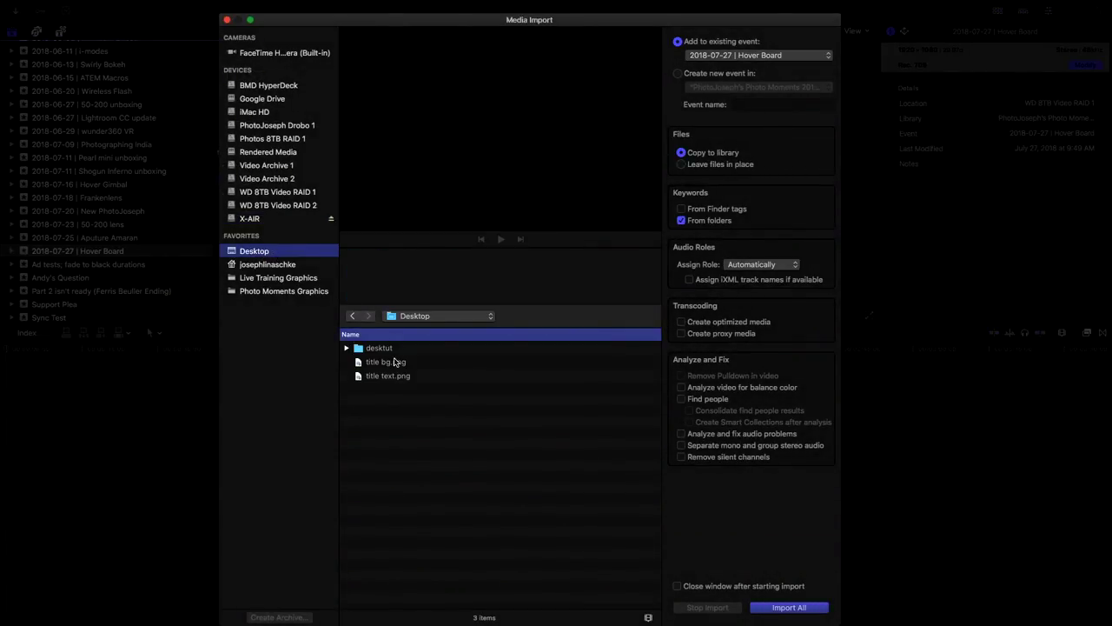
pyautogui.moveTo(395, 362); pyautogui.dragTo(405, 377)
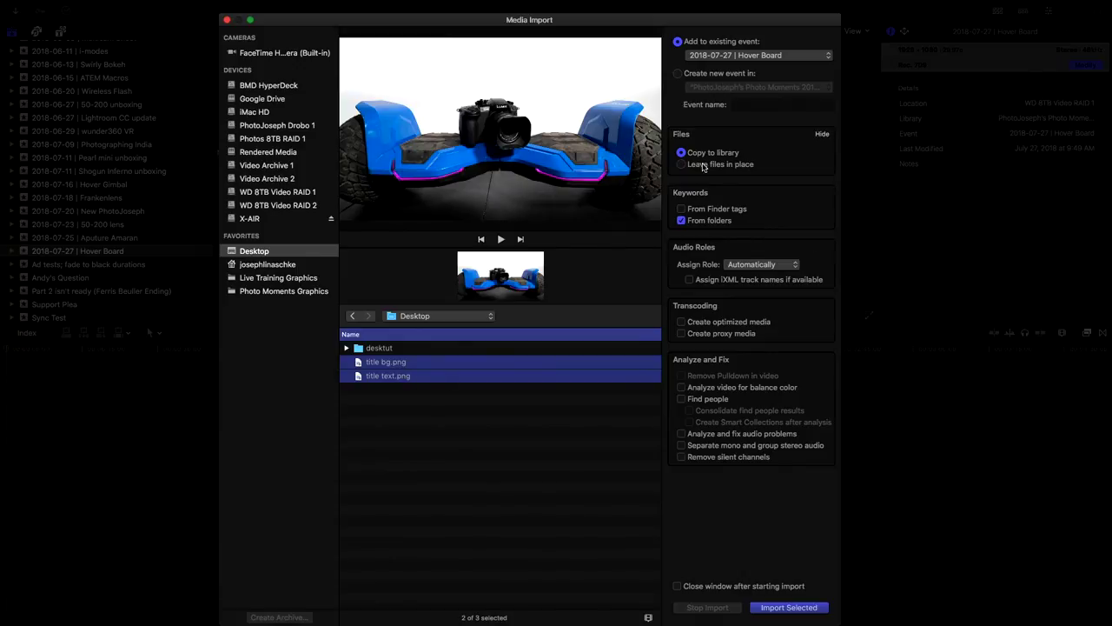
pyautogui.click(795, 606)
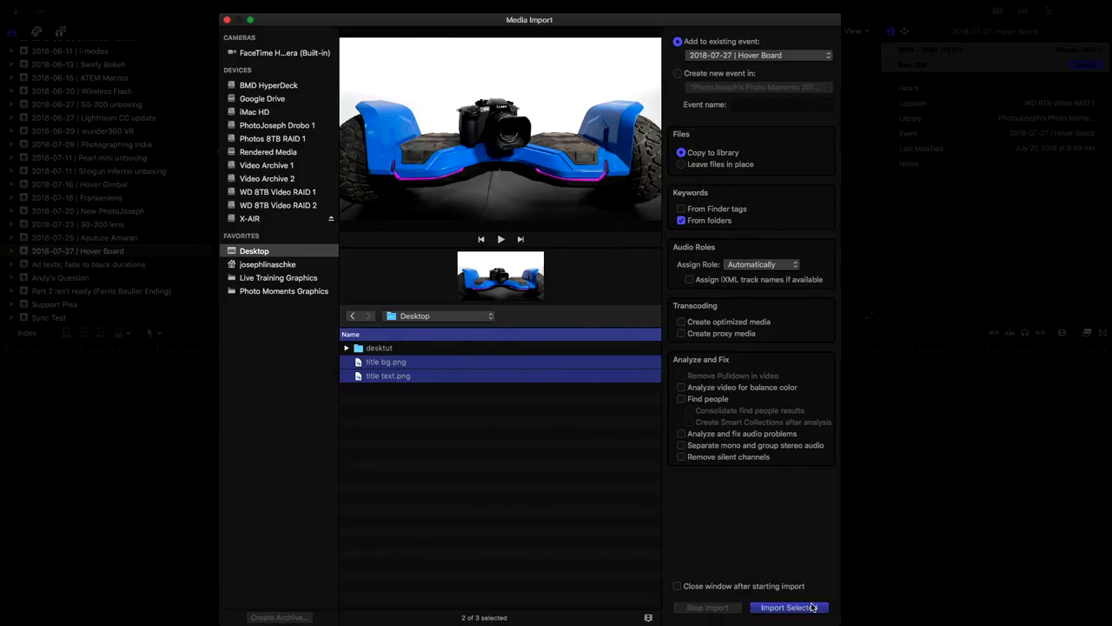
pyautogui.click(227, 19)
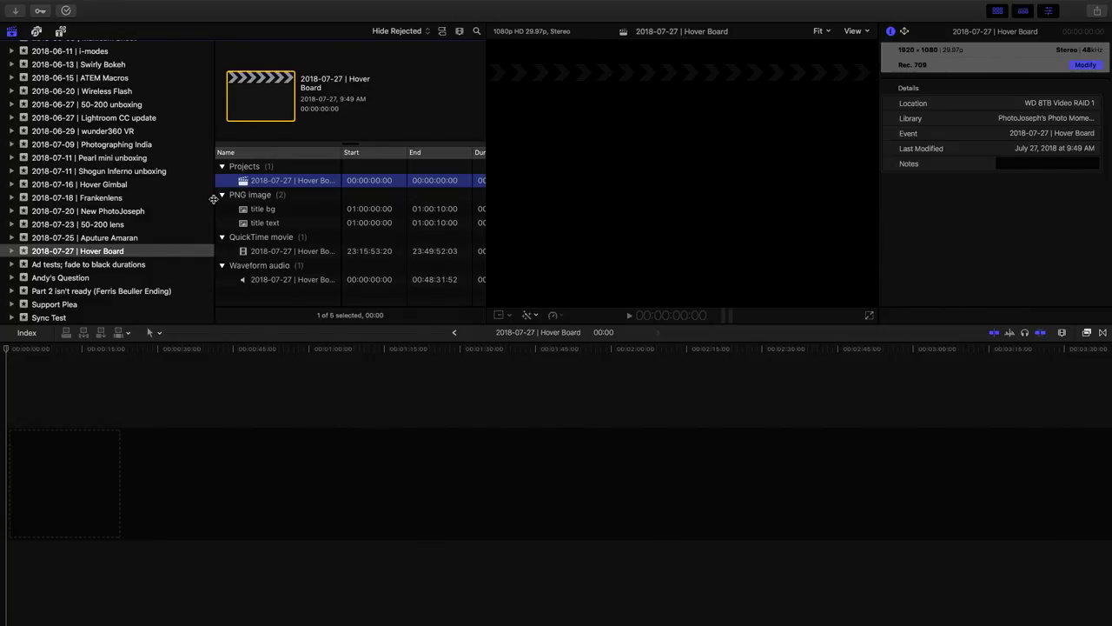
# Widen the clip browser and its Name column, and check the title bg, title text and Hover Board movie clips.
pyautogui.moveTo(213, 199); pyautogui.dragTo(134, 204)
pyautogui.moveTo(263, 157); pyautogui.dragTo(328, 156)
pyautogui.click(178, 210)
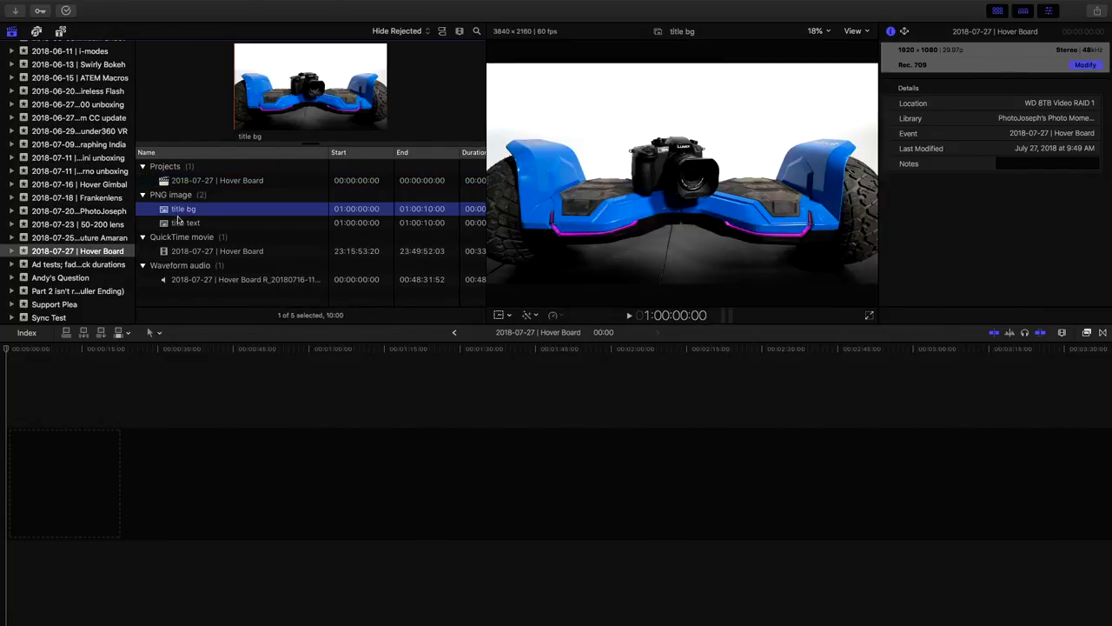
pyautogui.click(179, 222)
pyautogui.click(181, 251)
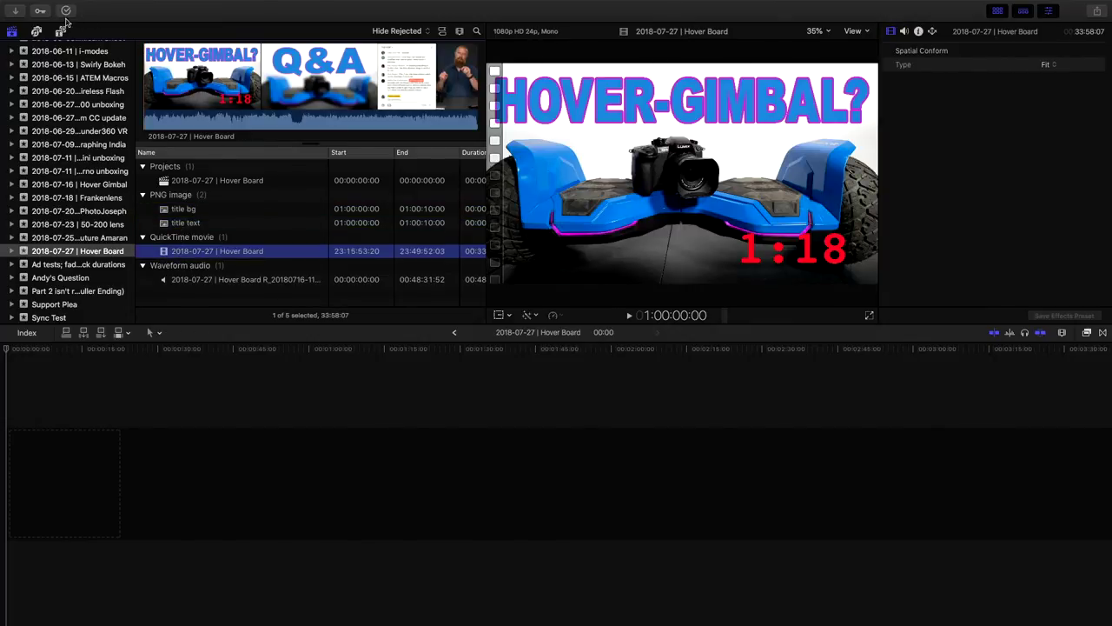
pyautogui.click(265, 107)
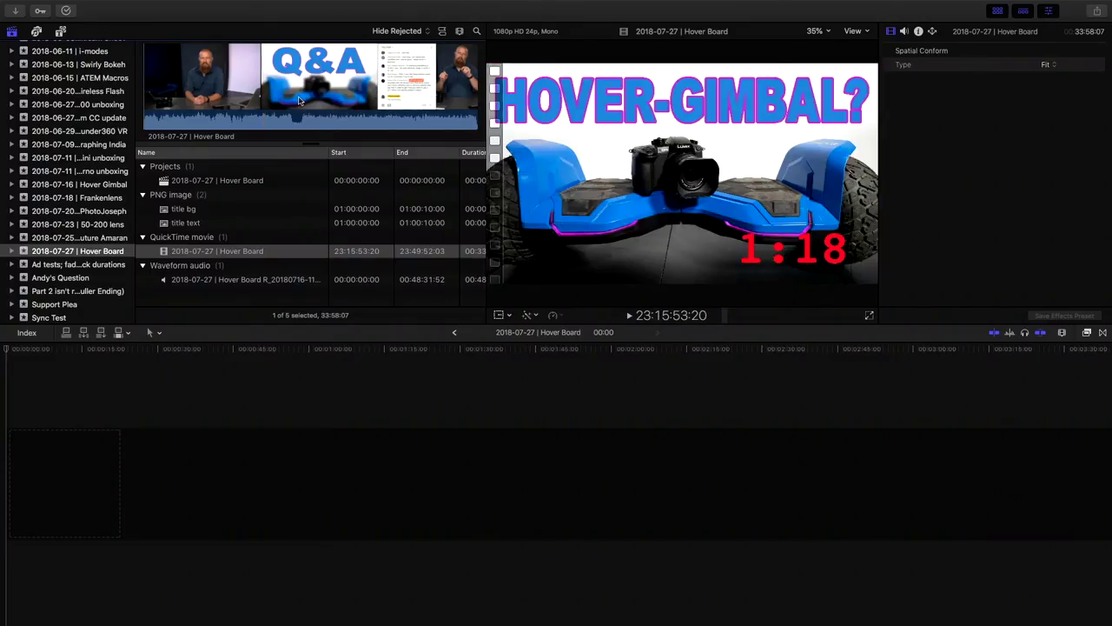
pyautogui.click(170, 253)
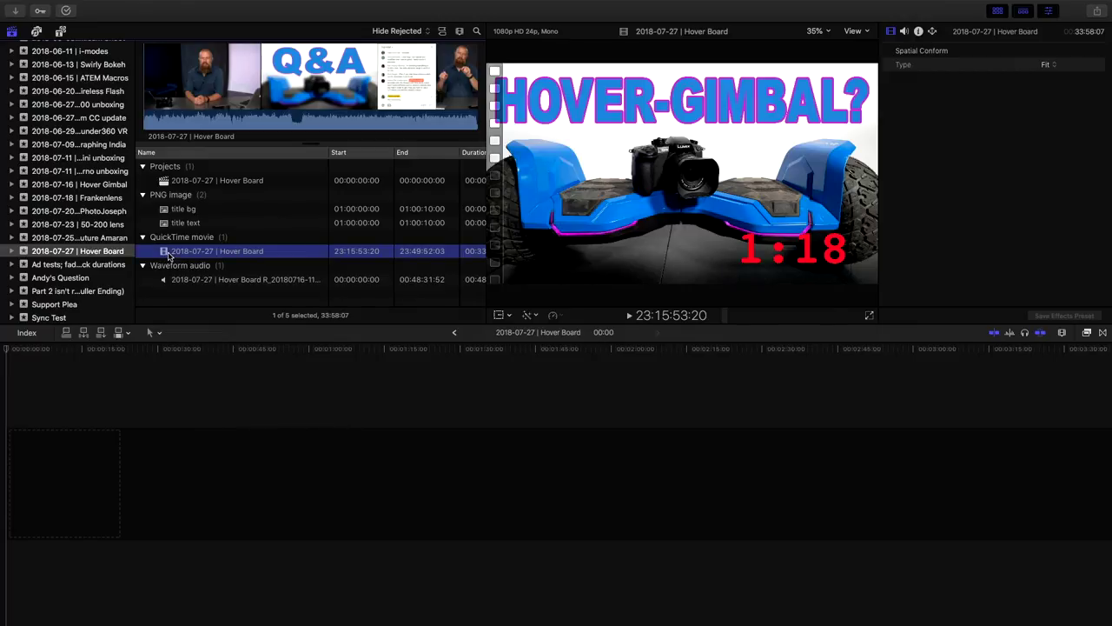
# Set the Hover Board WAV clip's audio configuration to Dual Mono and disable the Dialogue-1 channel, leaving only Dialogue-2 enabled.
pyautogui.click(173, 281)
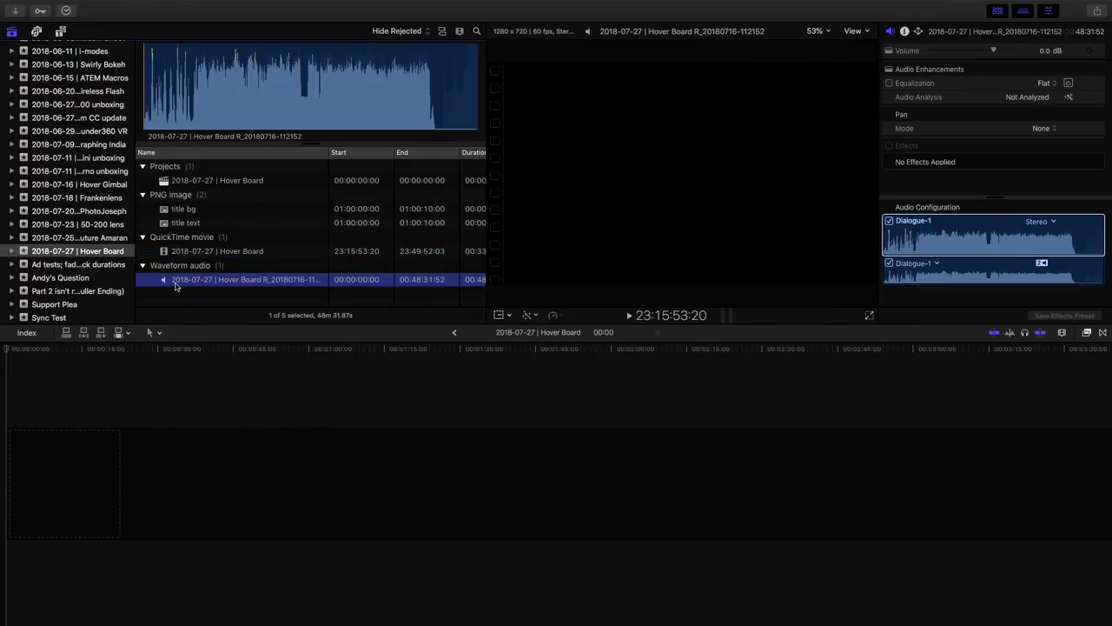
pyautogui.click(530, 391)
pyautogui.click(174, 280)
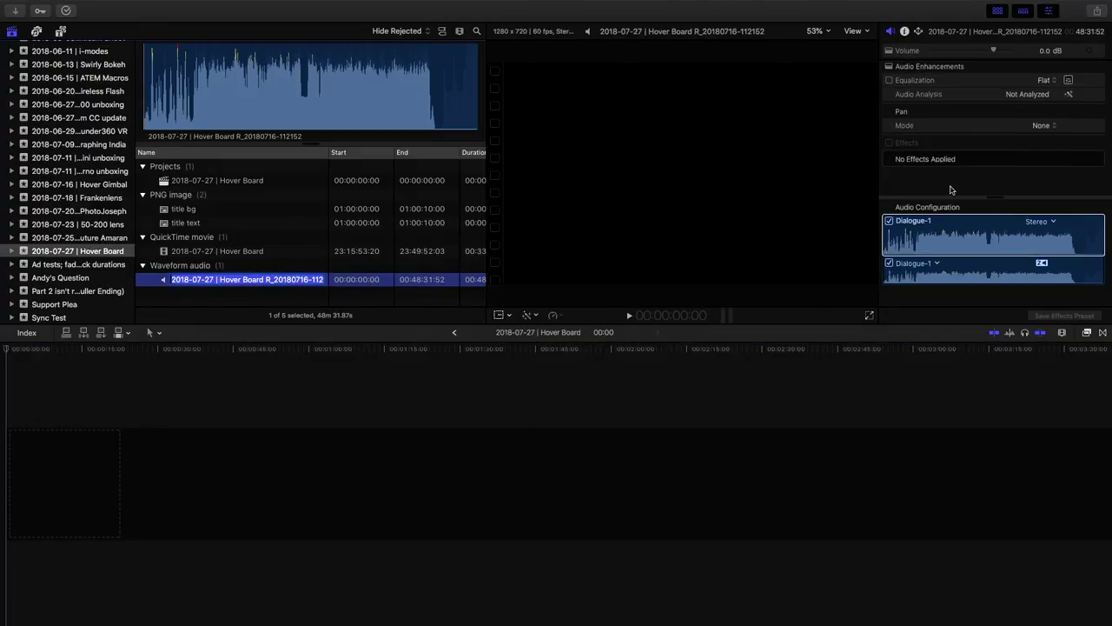
pyautogui.scroll(-2, 988, 212)
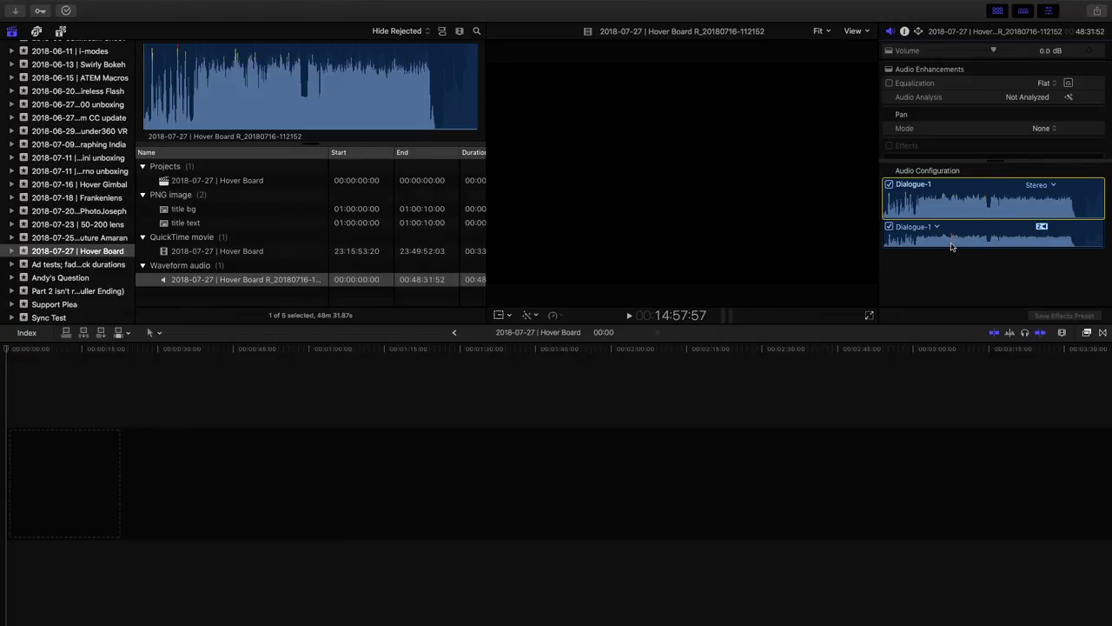
pyautogui.click(1039, 185)
pyautogui.click(1048, 198)
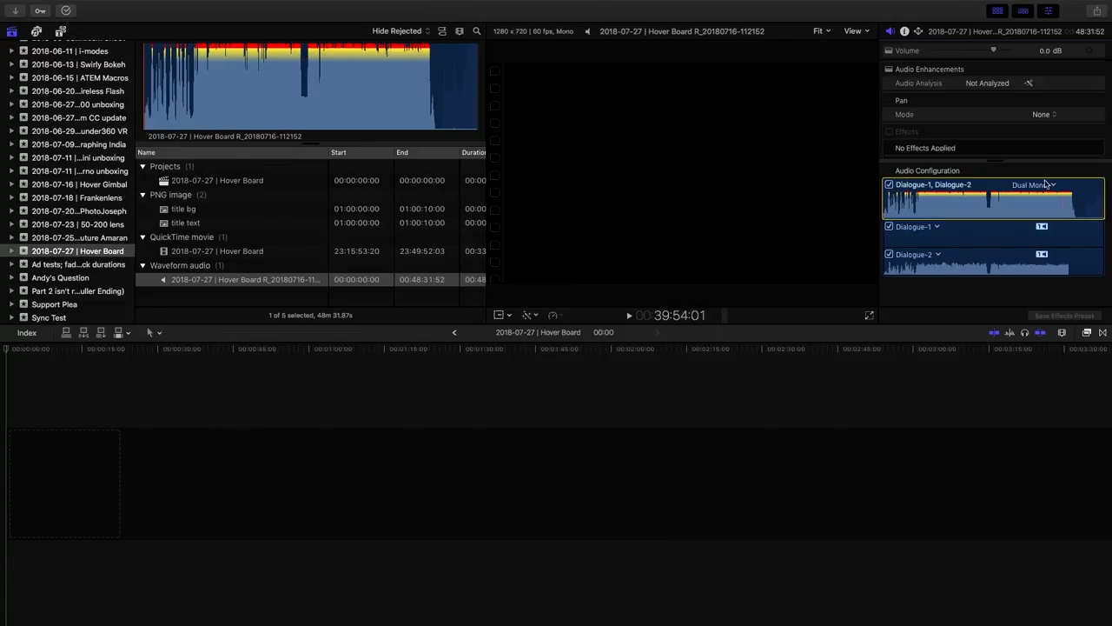
pyautogui.click(889, 227)
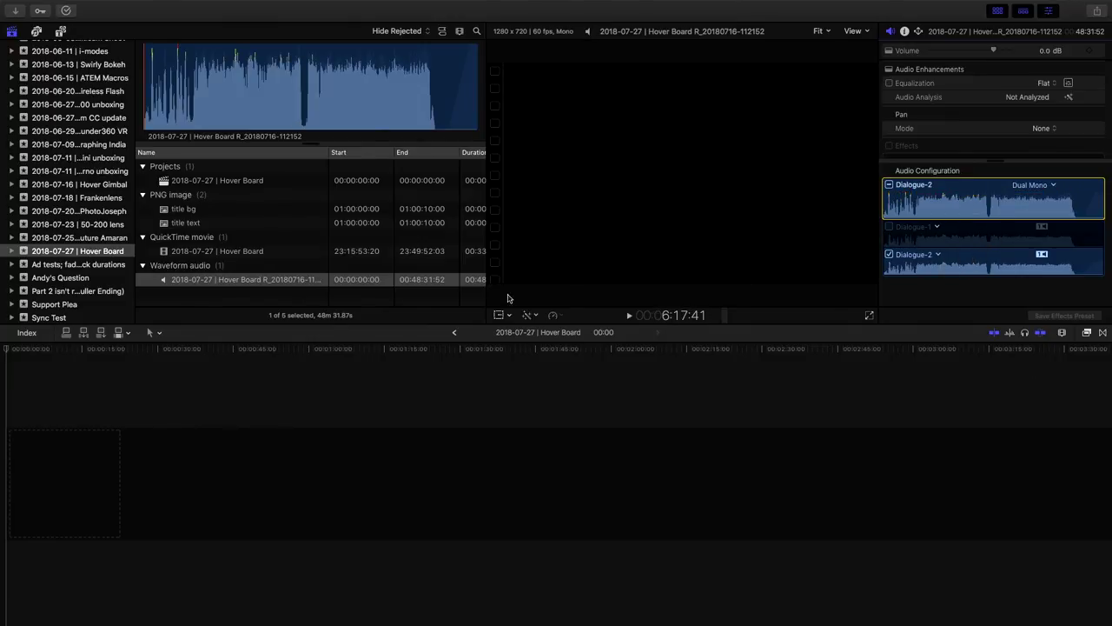
# Synchronize the Hover Board movie with the WAV clip using audio, with AV clip audio components disabled, and select the new synchronized clip.
pyautogui.press('super+shift+a')
pyautogui.click(231, 254)
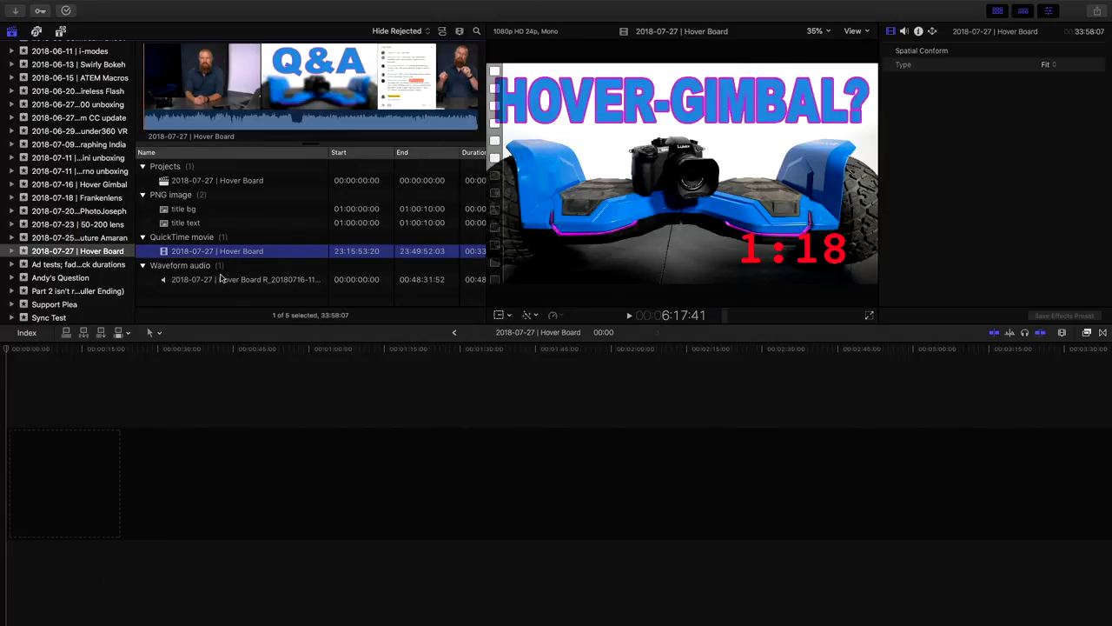
pyautogui.keyDown('super'); pyautogui.click(223, 280); pyautogui.keyUp('super')
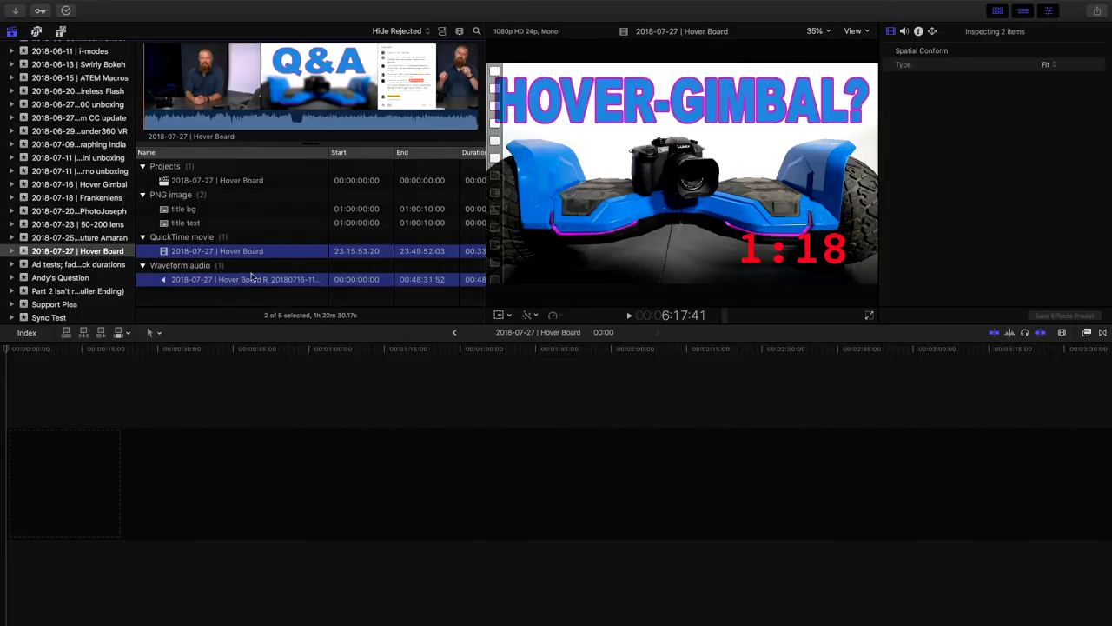
pyautogui.rightClick(241, 252)
pyautogui.click(275, 292)
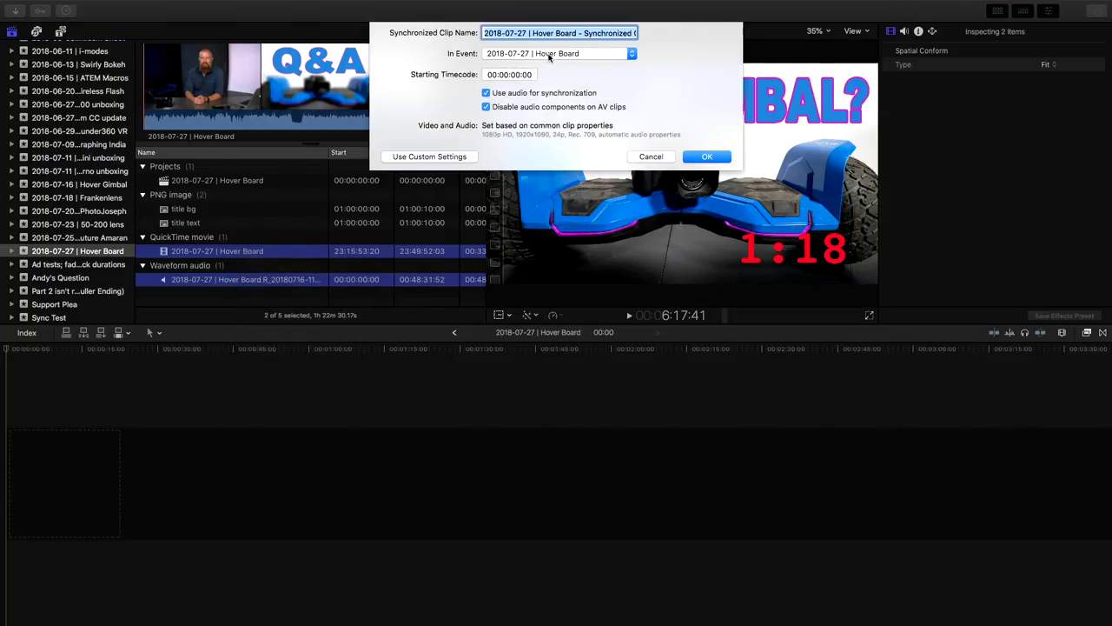
pyautogui.click(612, 33)
pyautogui.press('super+Right')
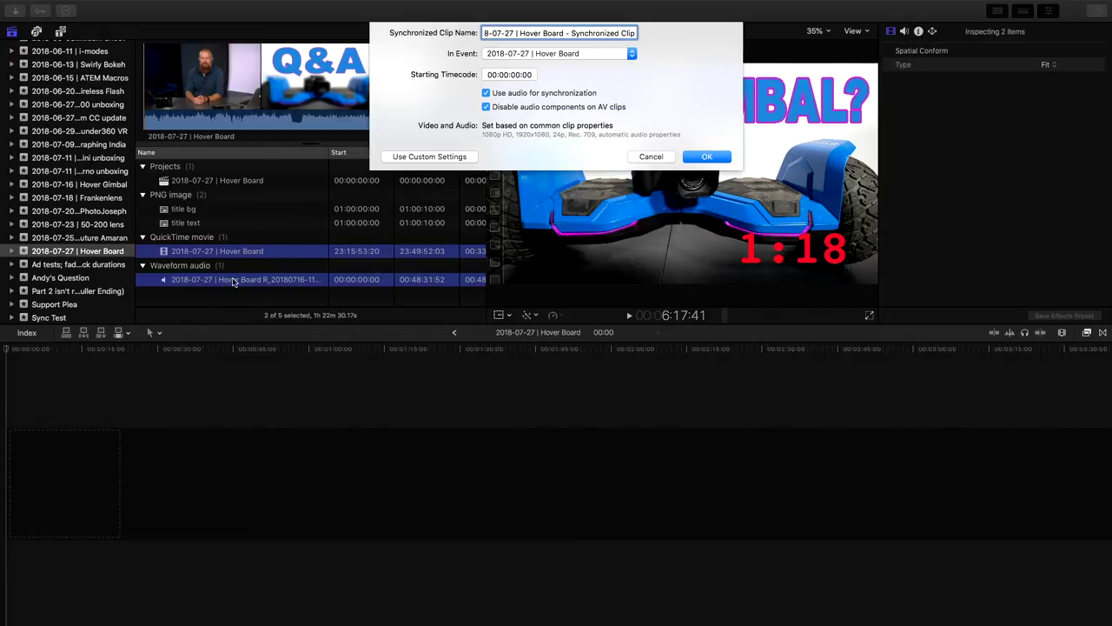
pyautogui.click(707, 157)
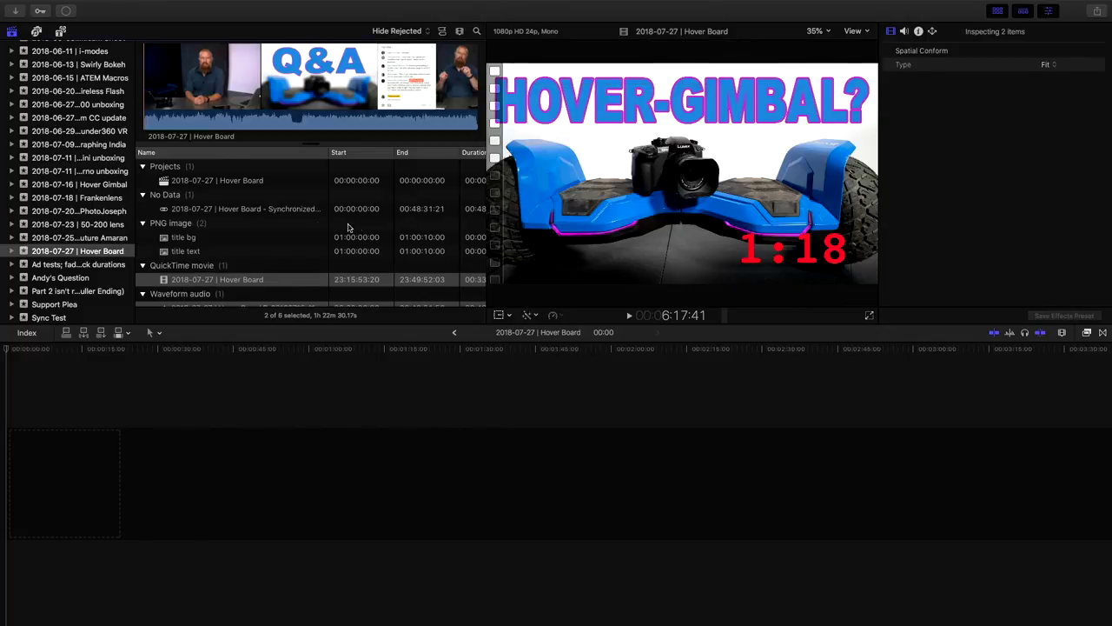
pyautogui.click(234, 214)
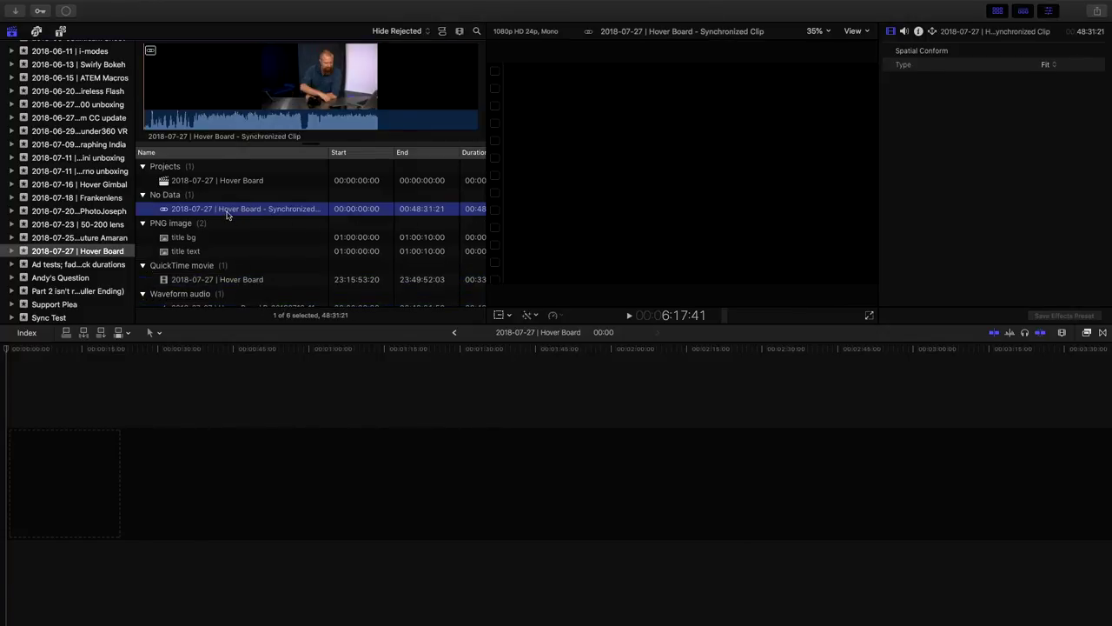
# Open the synchronized Hover Board clip in its own timeline and play sections near its start and end to check audio sync.
pyautogui.click(226, 214)
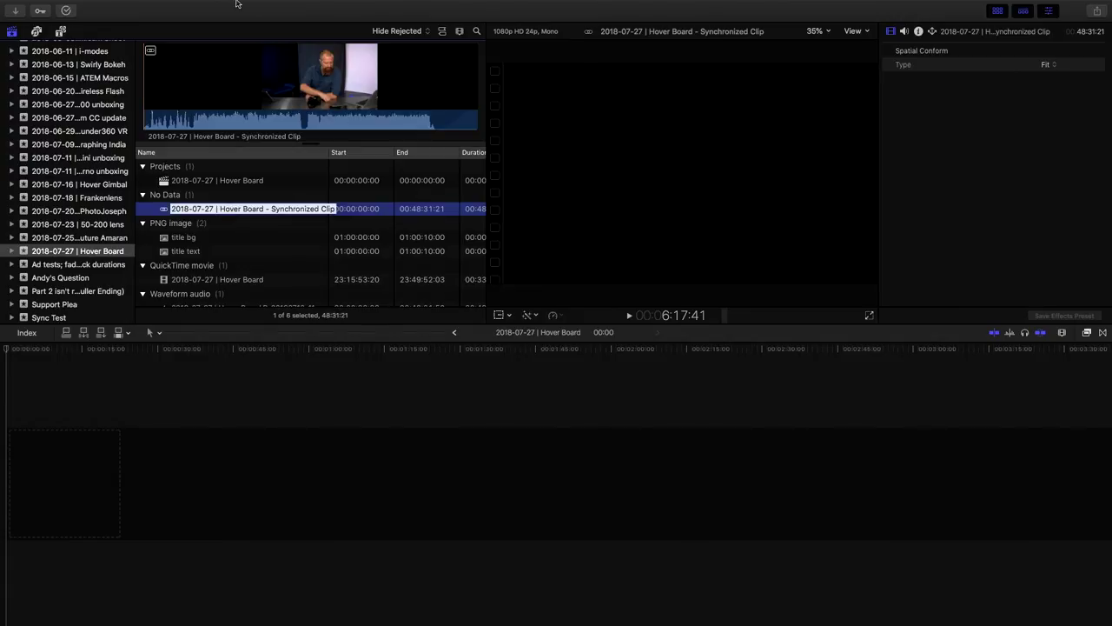
pyautogui.press('Return')
pyautogui.moveTo(230, 2)
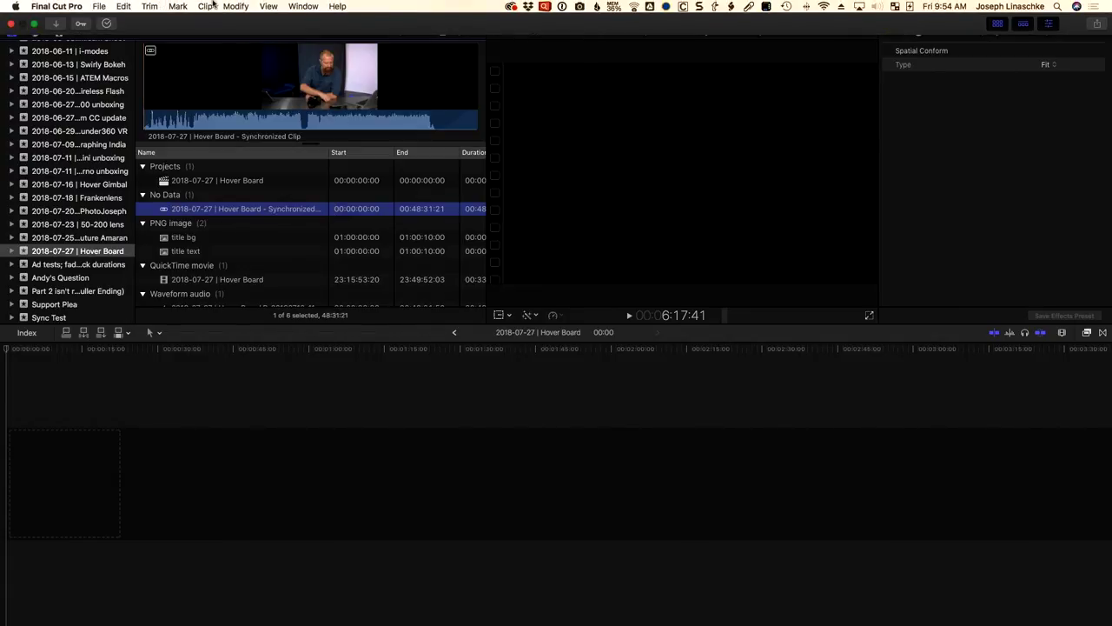
pyautogui.click(206, 6)
pyautogui.click(223, 53)
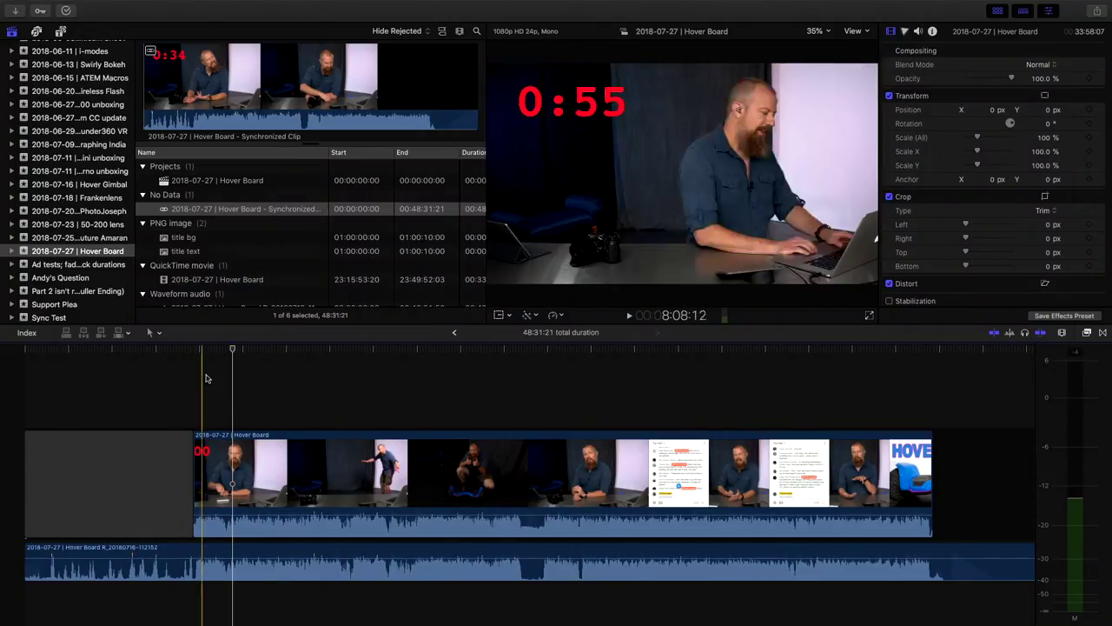
pyautogui.press('space')
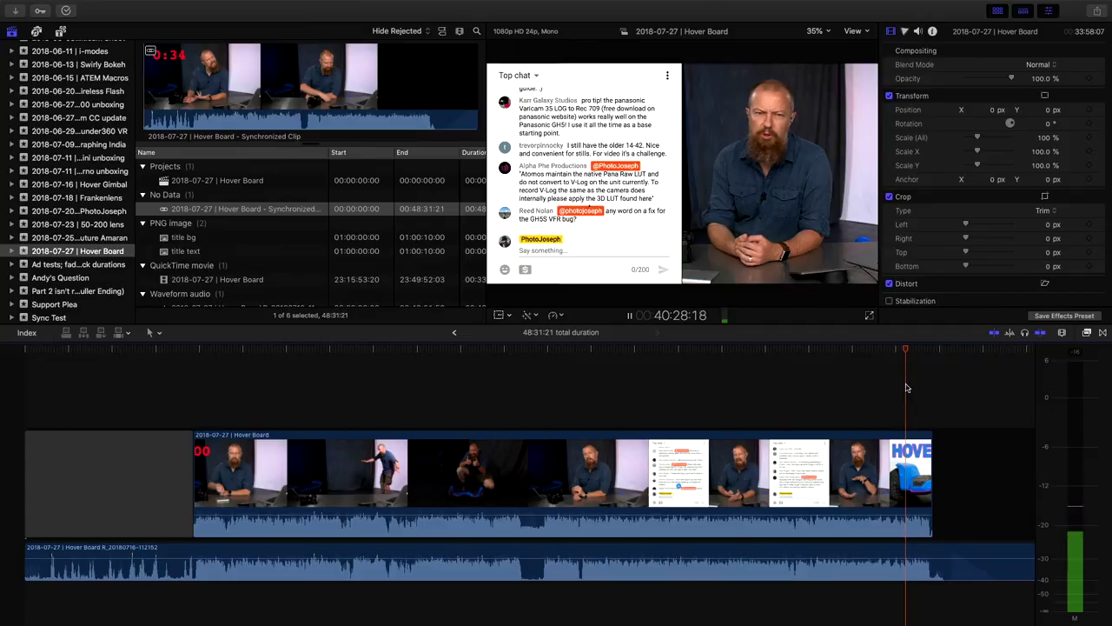
pyautogui.press('space')
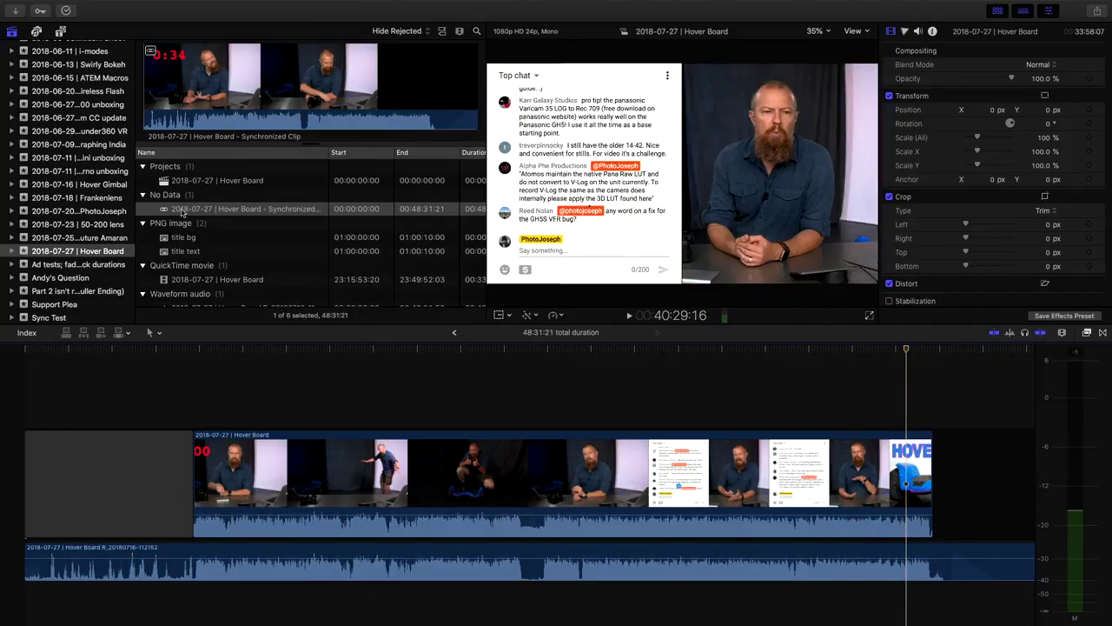
# Open the 2018-07-27 | Hover Board project, append the synchronized clip to its timeline, and fit the whole clip in view.
pyautogui.doubleClick(174, 182)
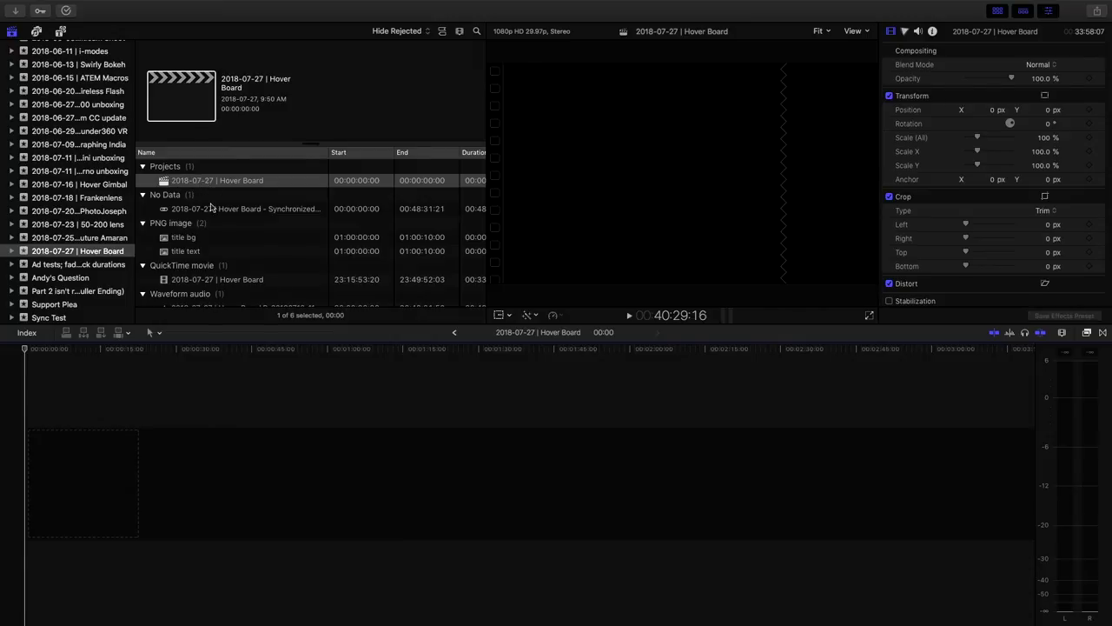
pyautogui.click(187, 212)
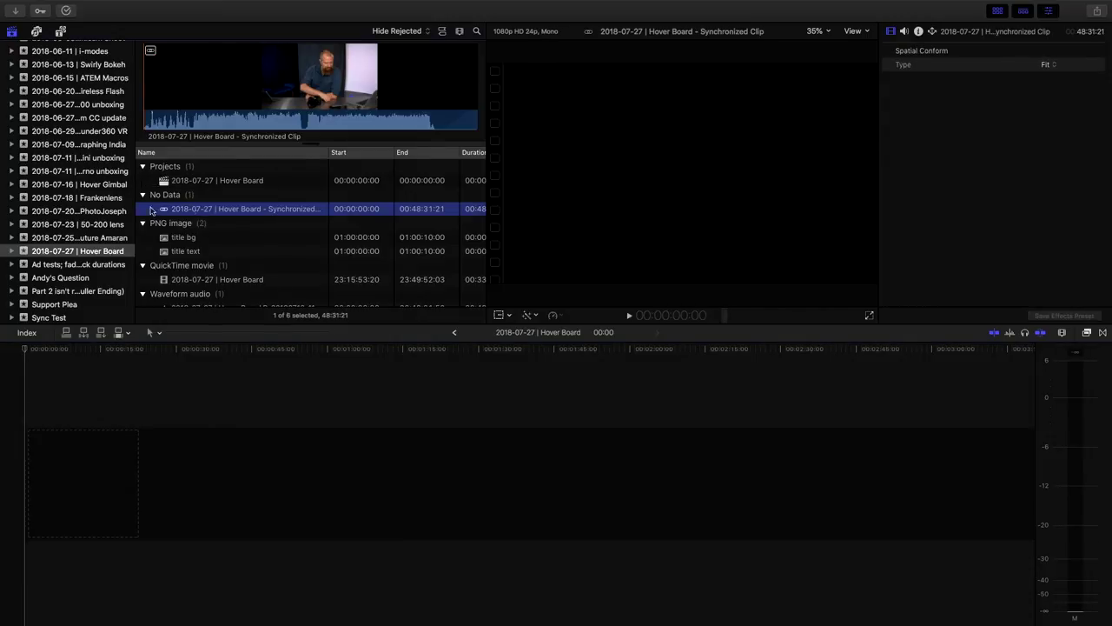
pyautogui.press('e')
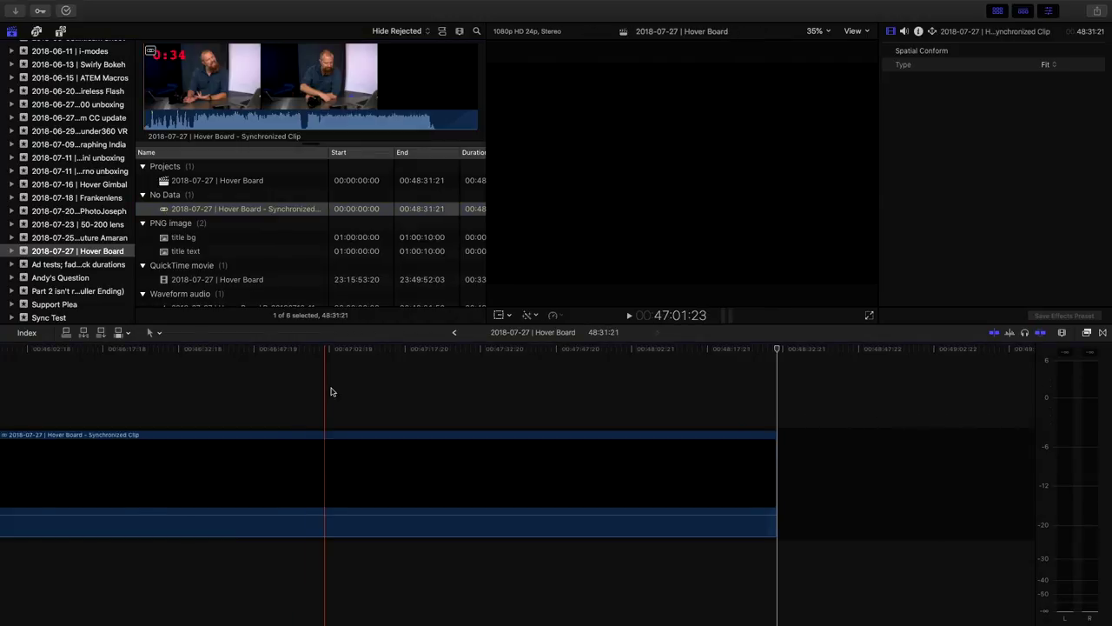
pyautogui.hotkey('shift', 'z')
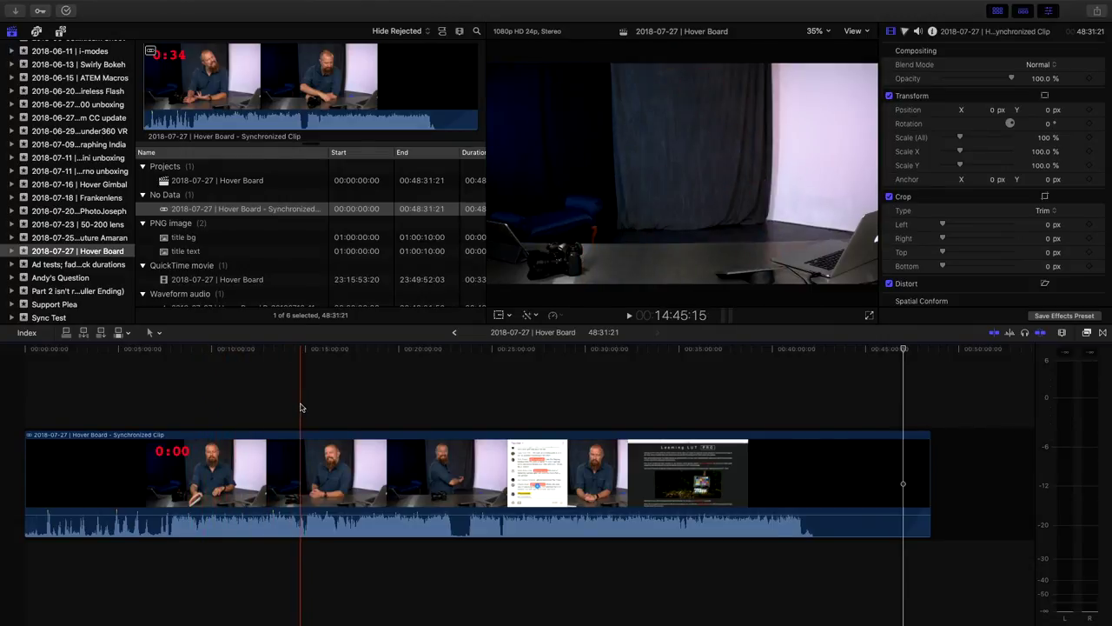
# Find the start of the show in the synchronized clip, split it at 14:45:12, and delete everything before the cut.
pyautogui.press('super+equal')
pyautogui.press('super+equal')
pyautogui.press('super+equal')
pyautogui.press('super+equal')
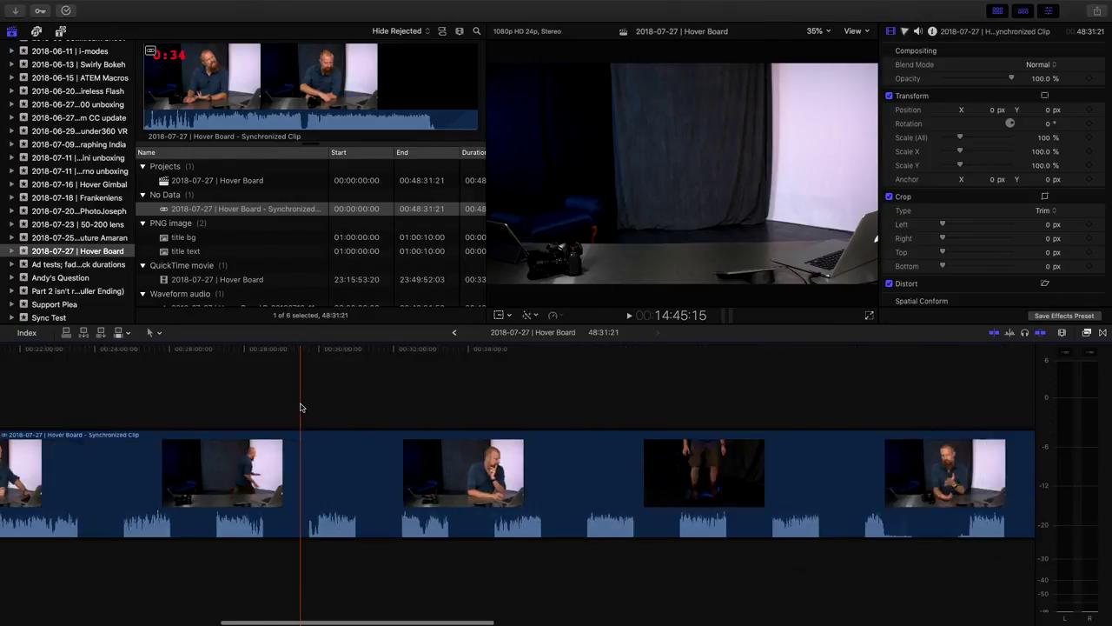
pyautogui.press('space')
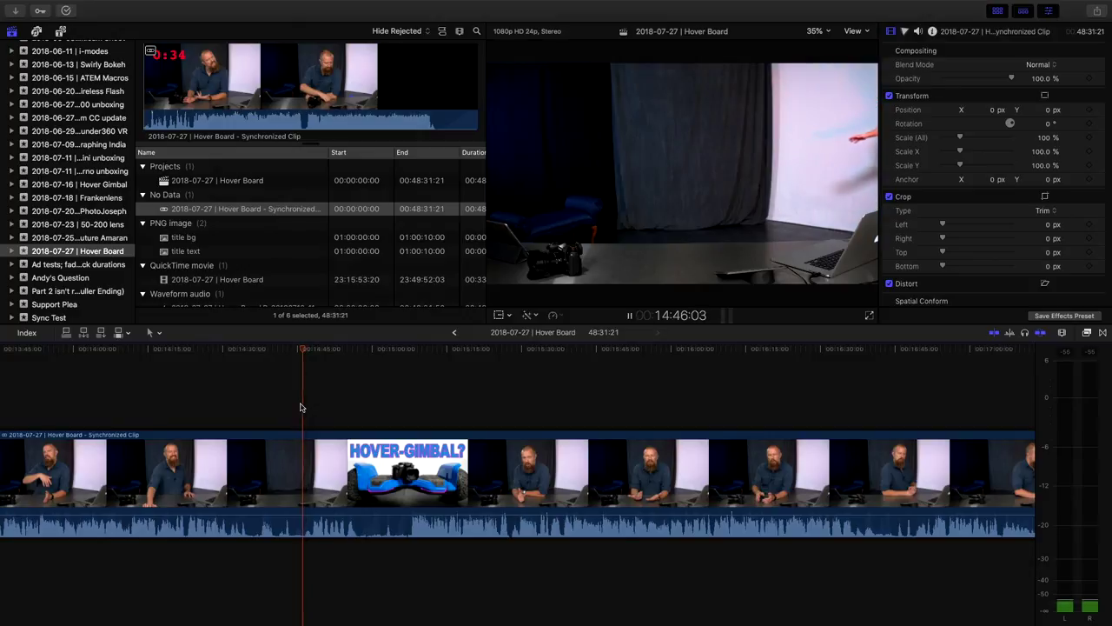
pyautogui.press('space')
pyautogui.press('super+b')
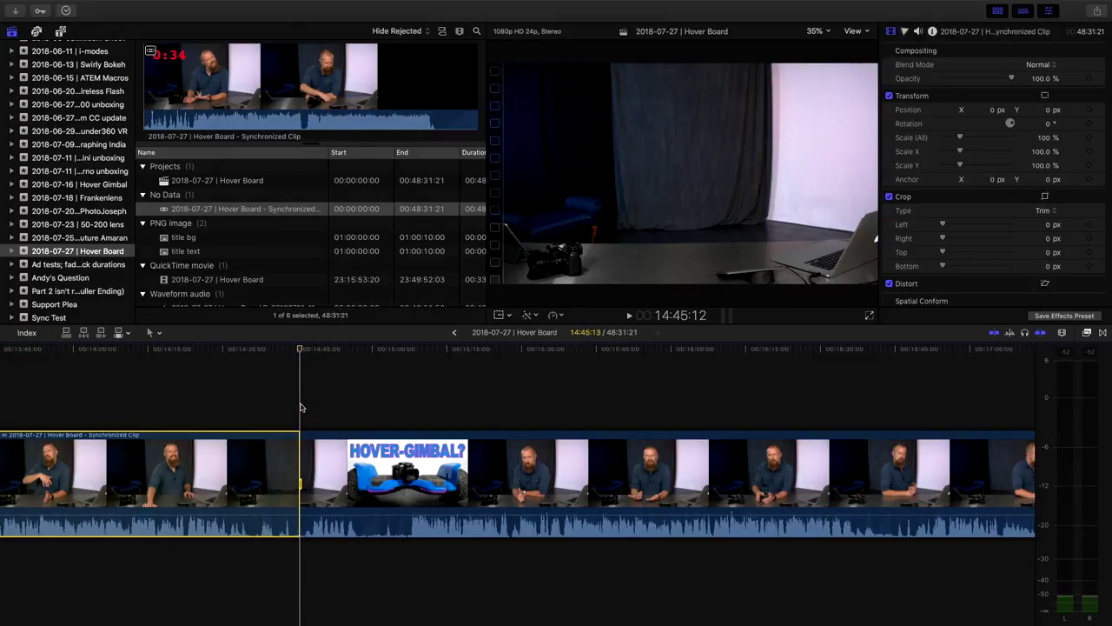
pyautogui.press('BackSpace')
# Play through the opening up to the title graphic and split the clip at 11:13, where the host is leaning on the desk.
pyautogui.press('space')
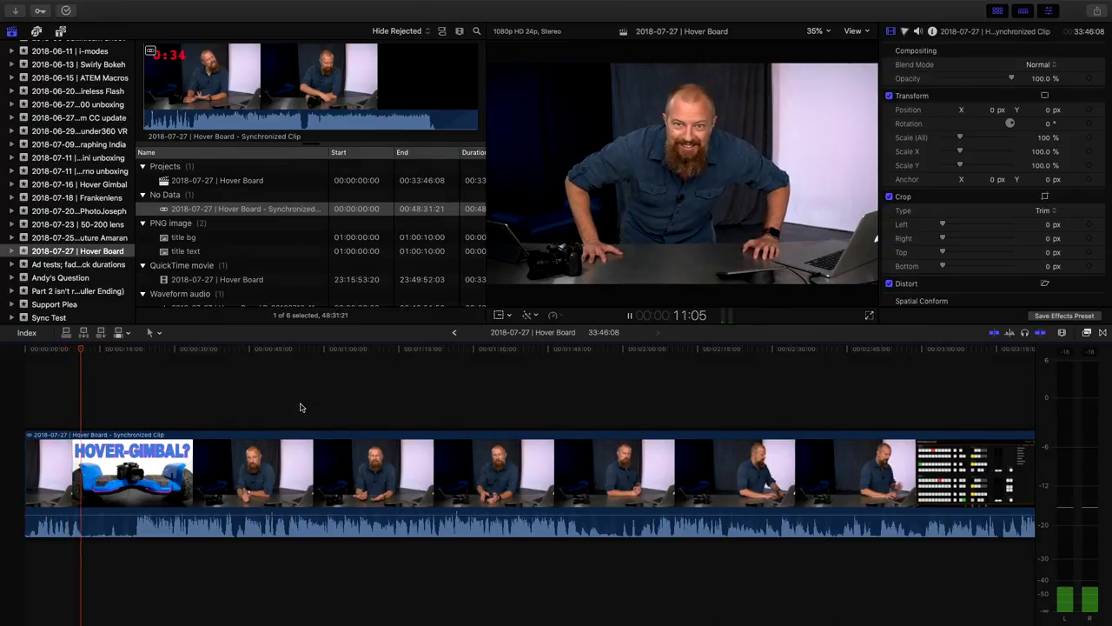
pyautogui.press('space')
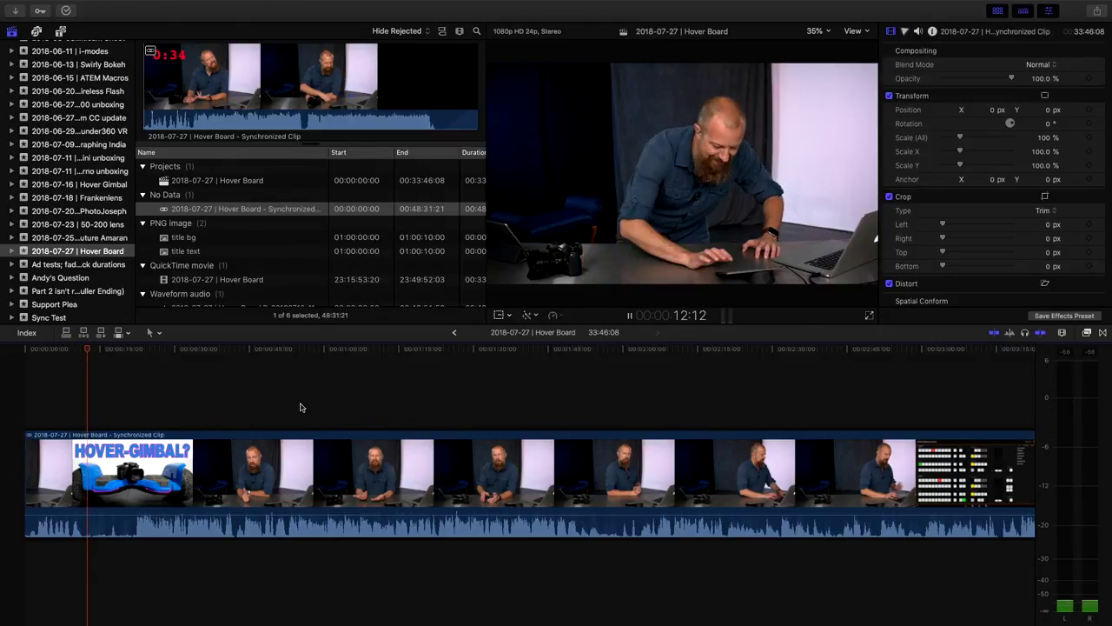
pyautogui.press('j')
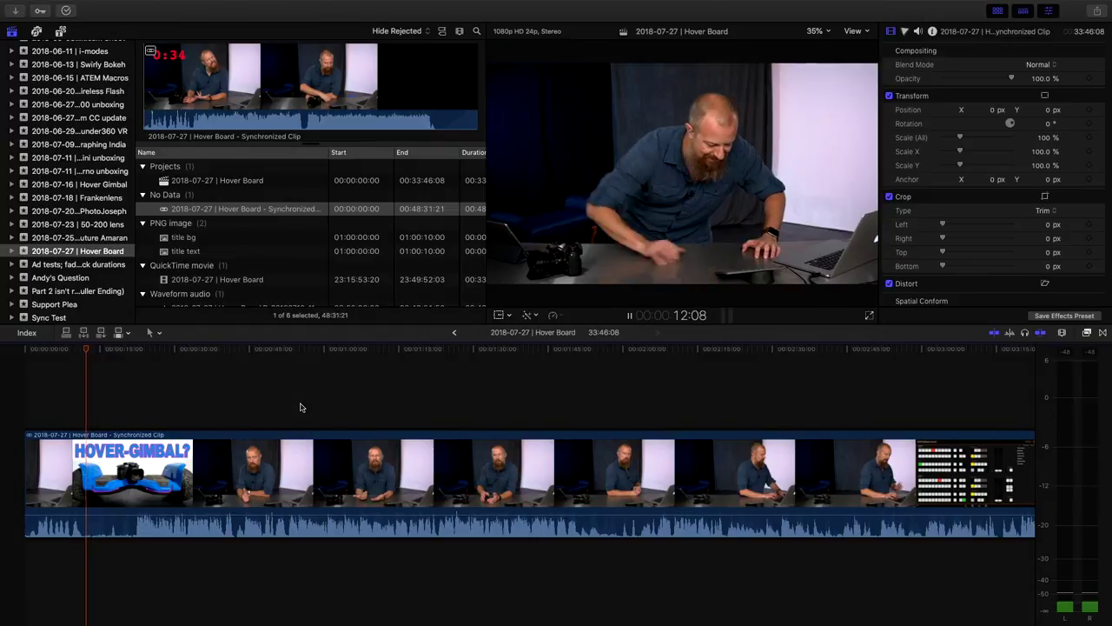
pyautogui.press('space')
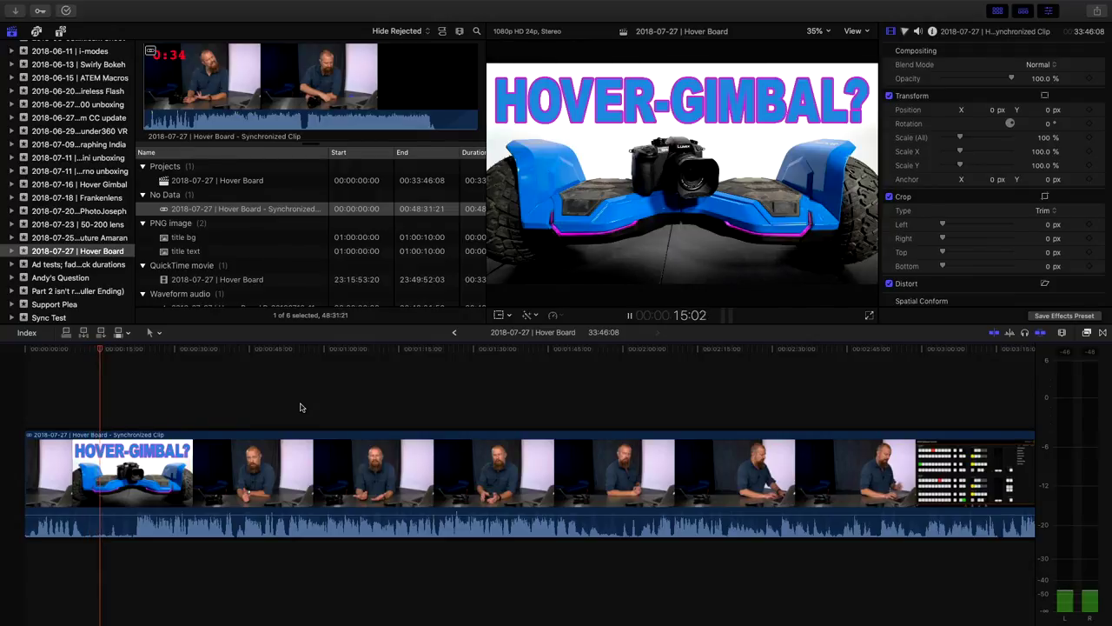
pyautogui.press('space')
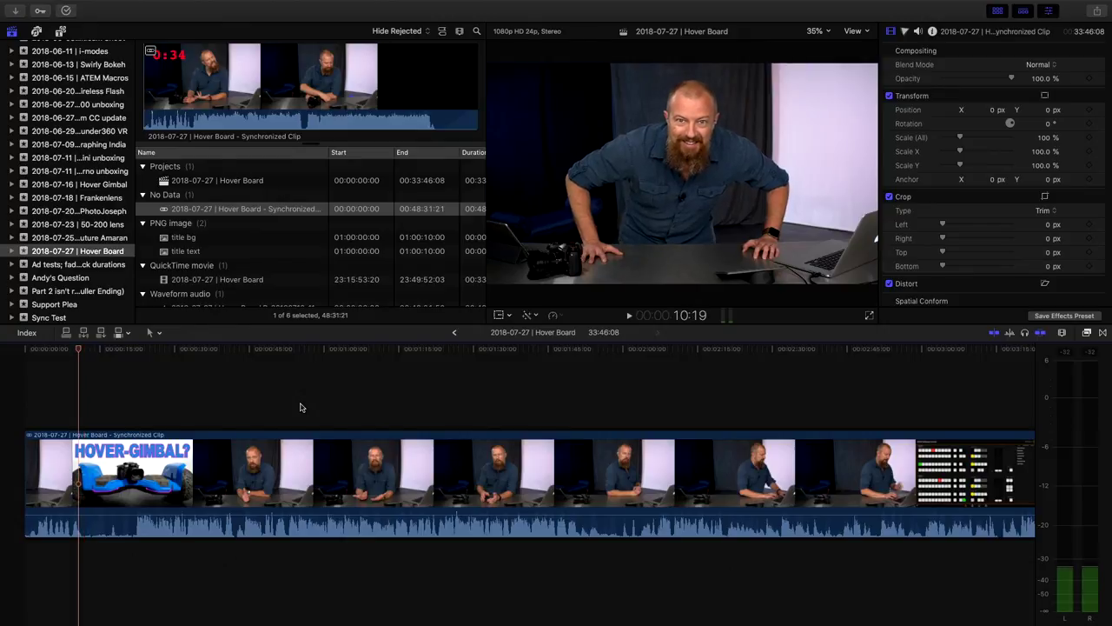
pyautogui.press('l')
pyautogui.press('space')
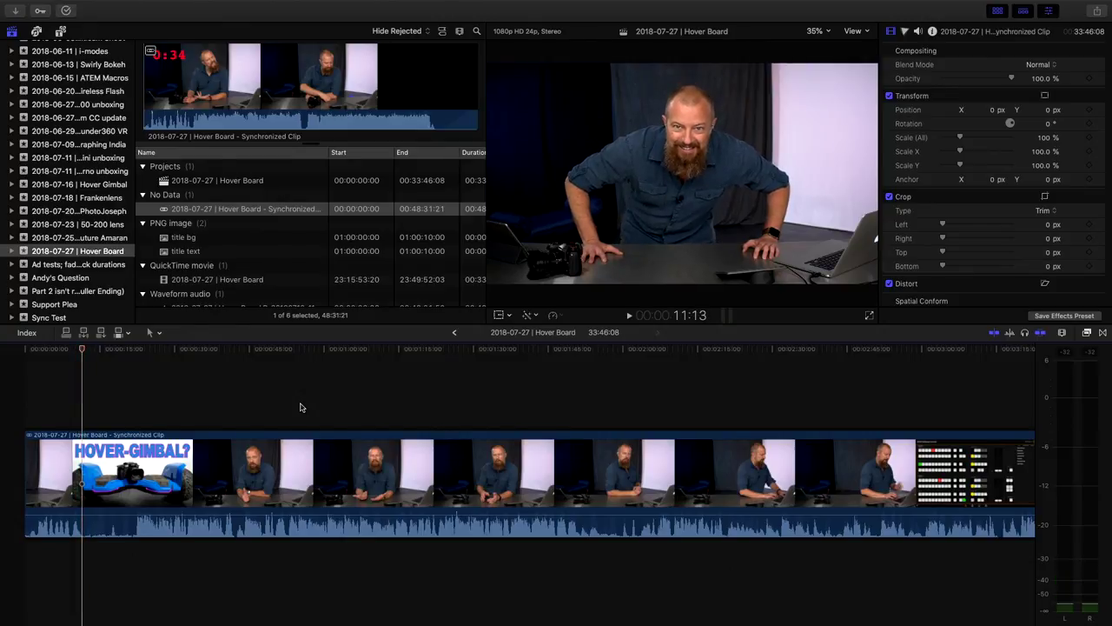
pyautogui.press('super+b')
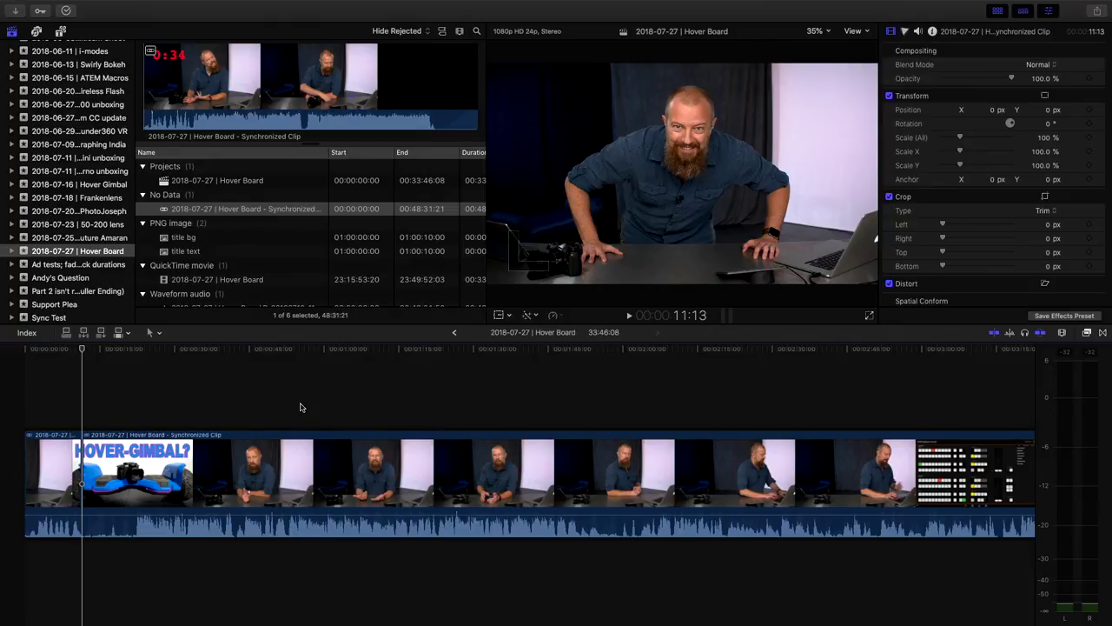
# Ripple trim about 3 seconds off the start of the second clip so it begins on the title graphic, and play the cut.
pyautogui.moveTo(86, 466); pyautogui.dragTo(102, 469)
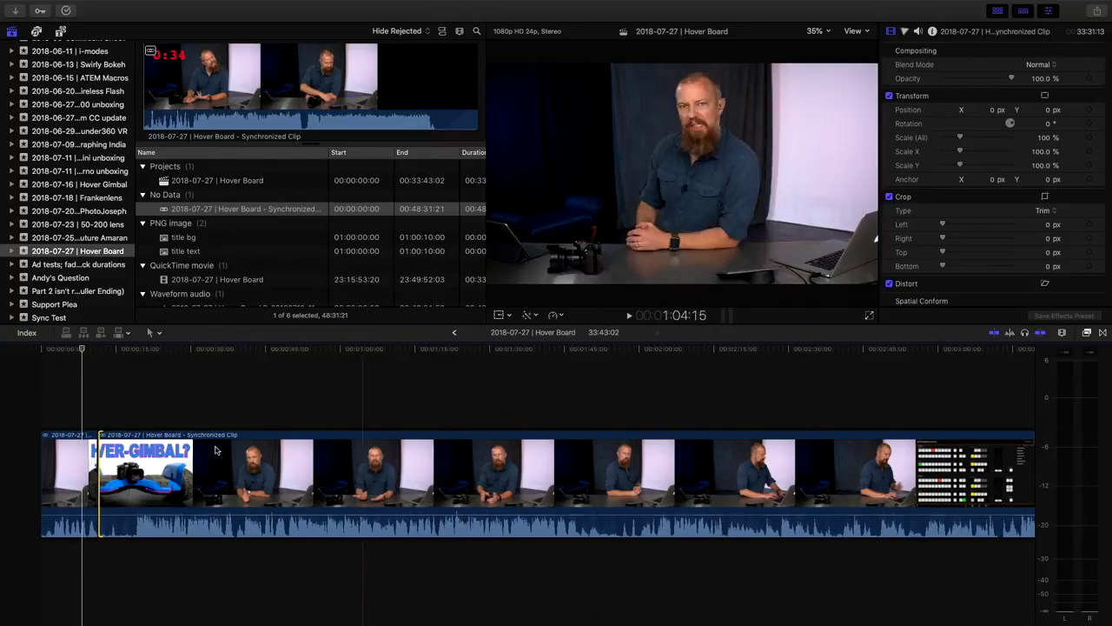
pyautogui.press('space')
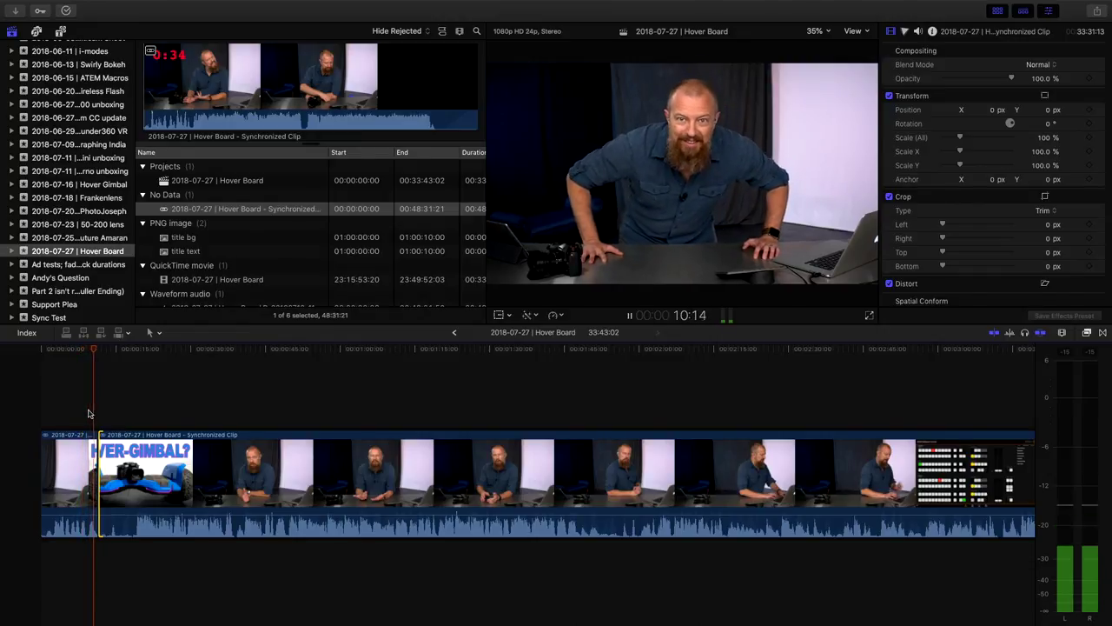
pyautogui.press('space')
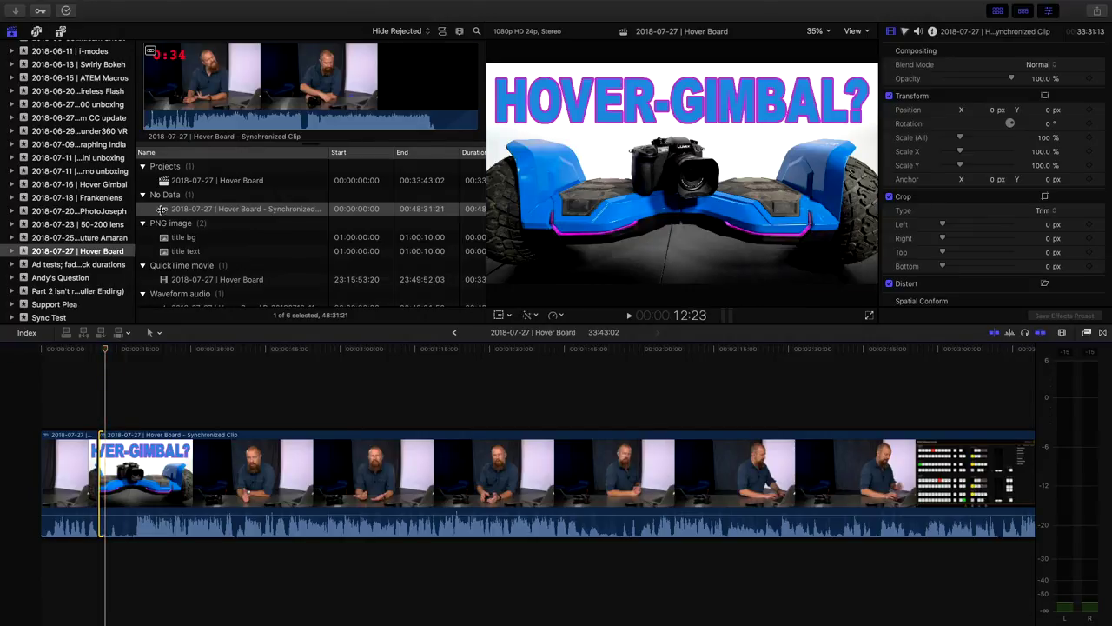
# Open the Music collection in _Reusable Assets, widen the sidebar and Name column, and select the 11 sec, PJPM intro Hi-Tech Glitch Logo track.
pyautogui.moveTo(135, 209); pyautogui.dragTo(209, 208)
pyautogui.scroll(10, 136, 161)
pyautogui.scroll(5, 137, 161)
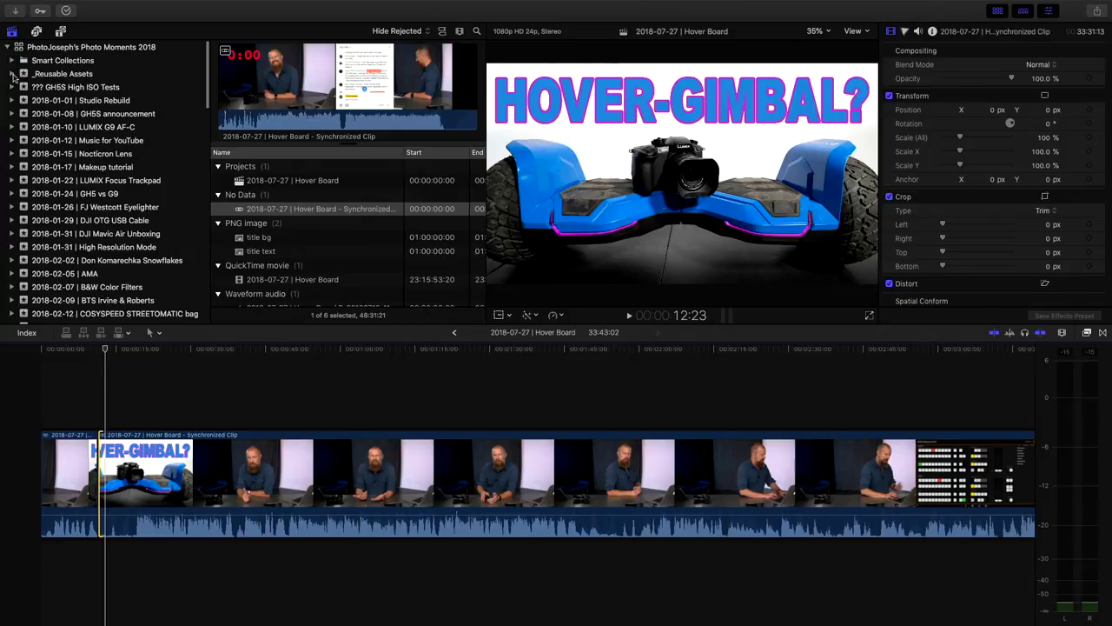
pyautogui.click(11, 74)
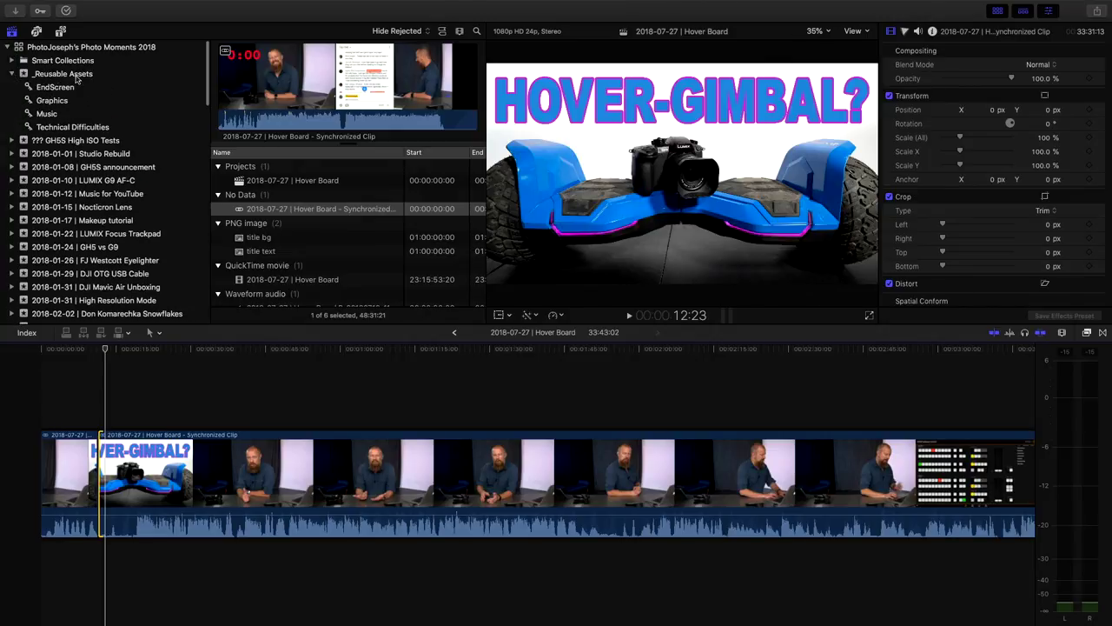
pyautogui.click(47, 114)
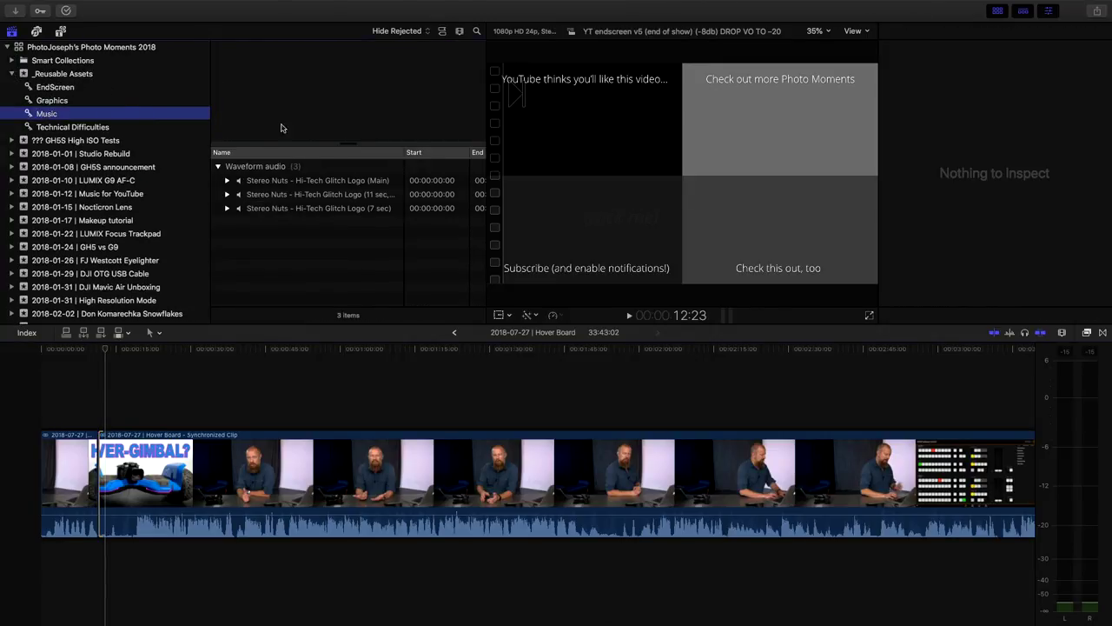
pyautogui.moveTo(404, 152); pyautogui.dragTo(455, 153)
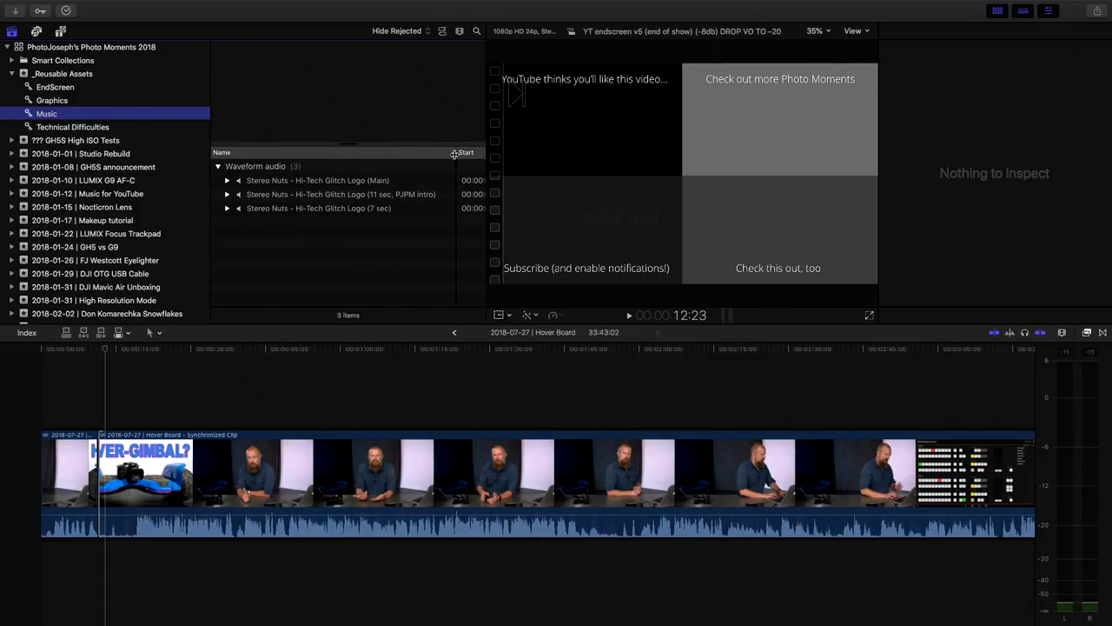
pyautogui.click(339, 197)
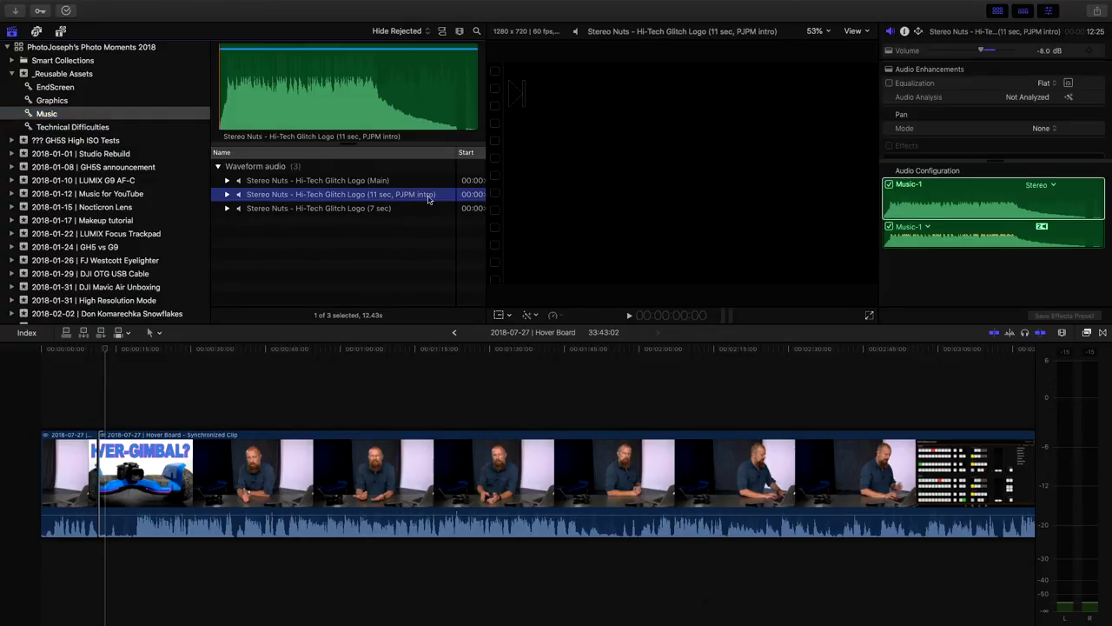
# Attach the 11 sec intro music below the video so it starts just before the title graphic cut, and play that section.
pyautogui.moveTo(300, 196); pyautogui.dragTo(93, 565)
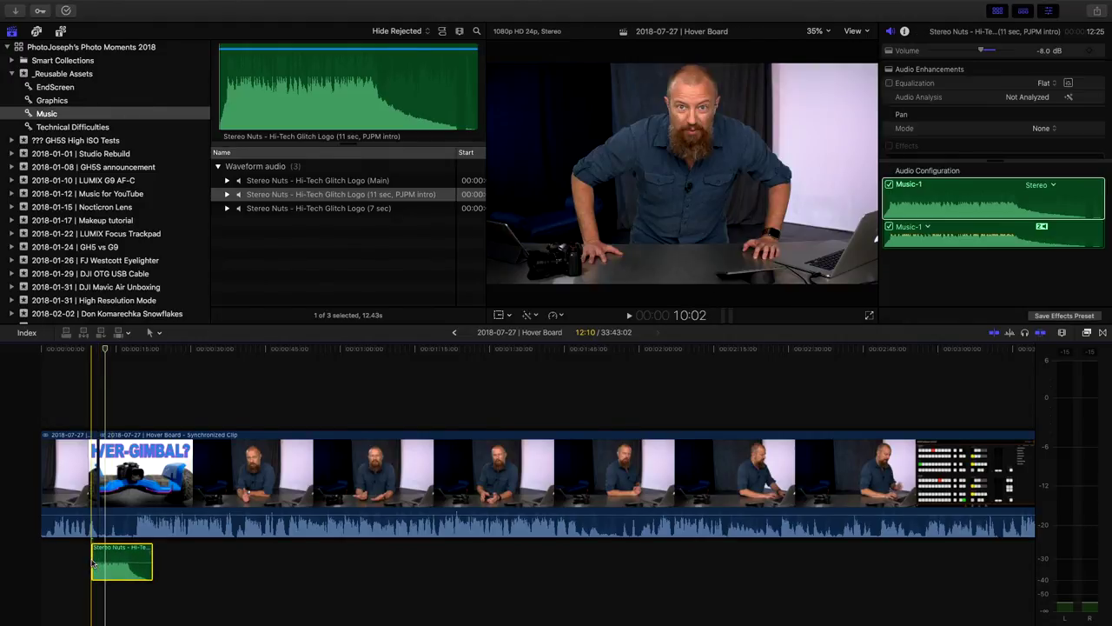
pyautogui.moveTo(61, 429); pyautogui.dragTo(222, 608)
pyautogui.moveTo(237, 559); pyautogui.dragTo(269, 566)
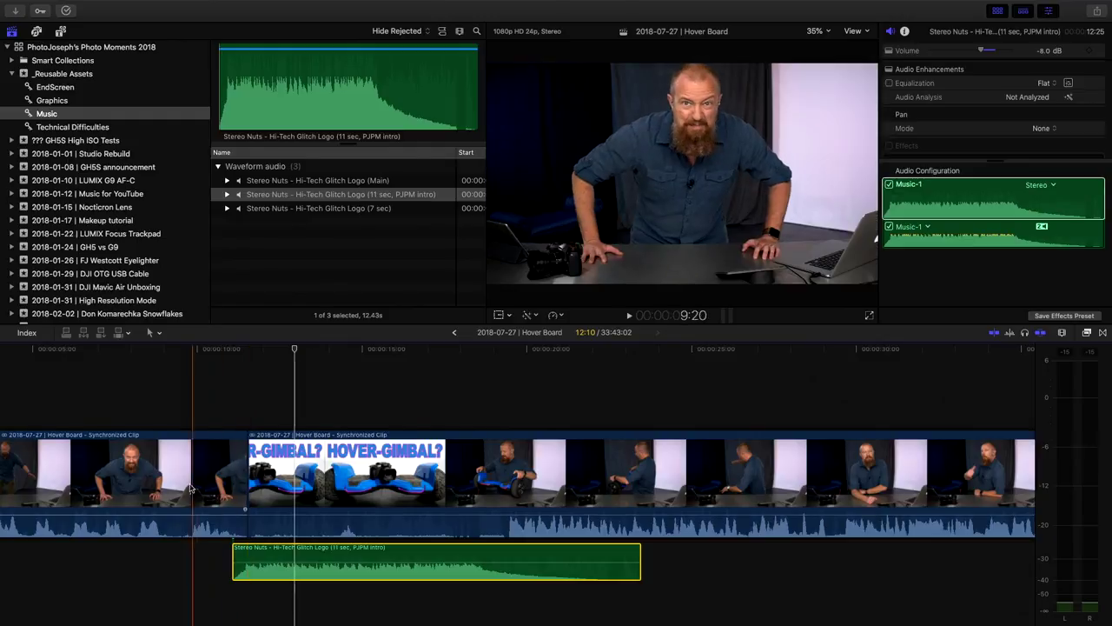
pyautogui.press('space')
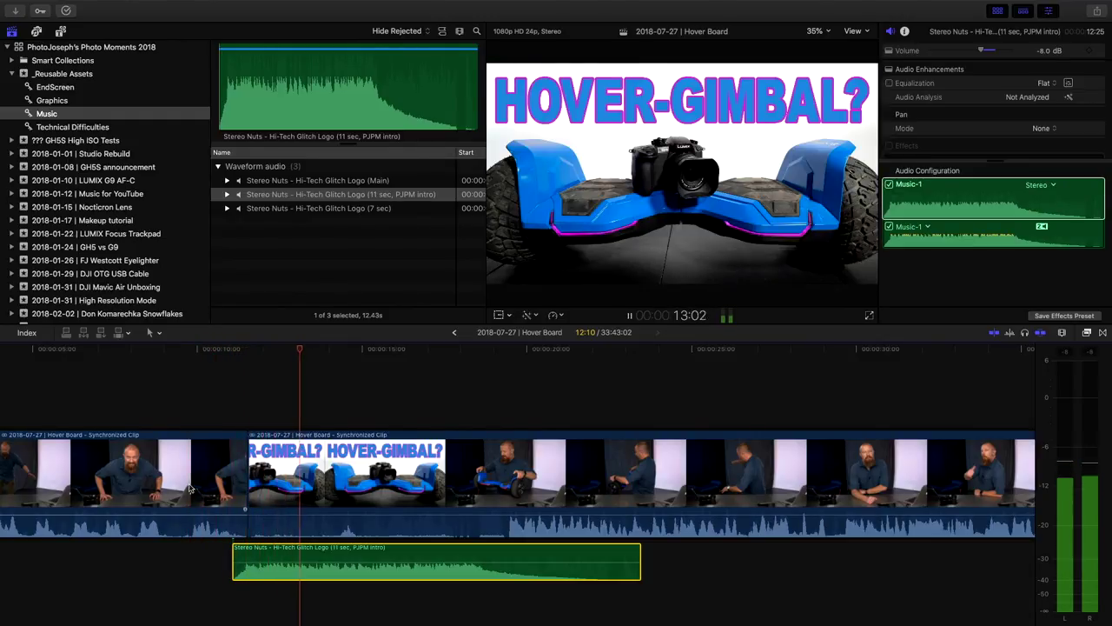
pyautogui.press('space')
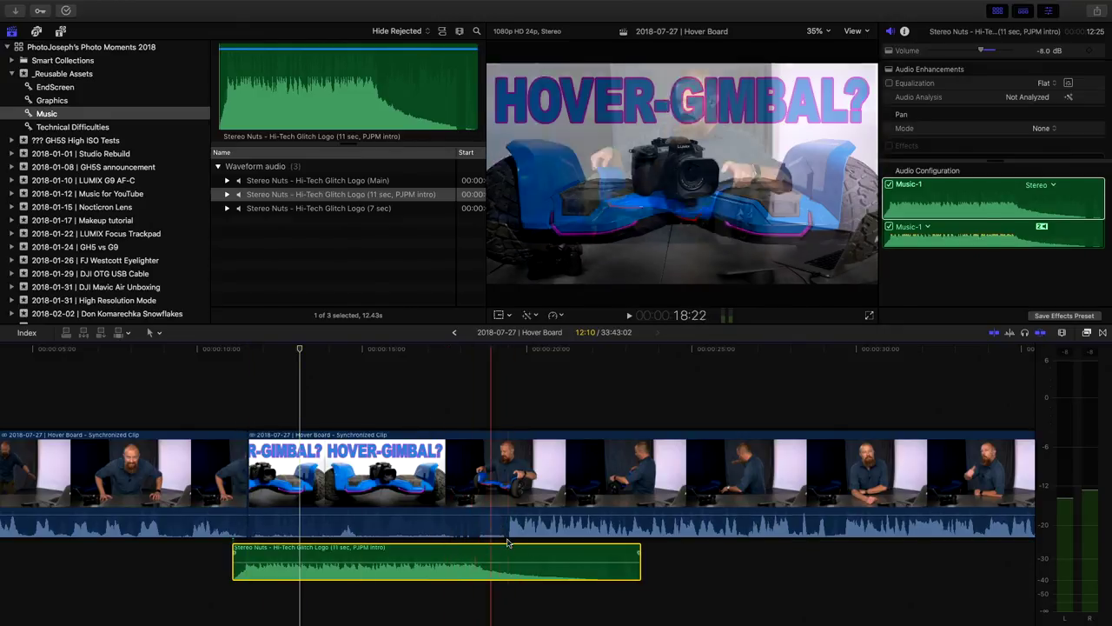
# Check the music's ending, ripple trim a further 10 frames off the title graphic clip's start, and replay the transition to the host.
pyautogui.press('space')
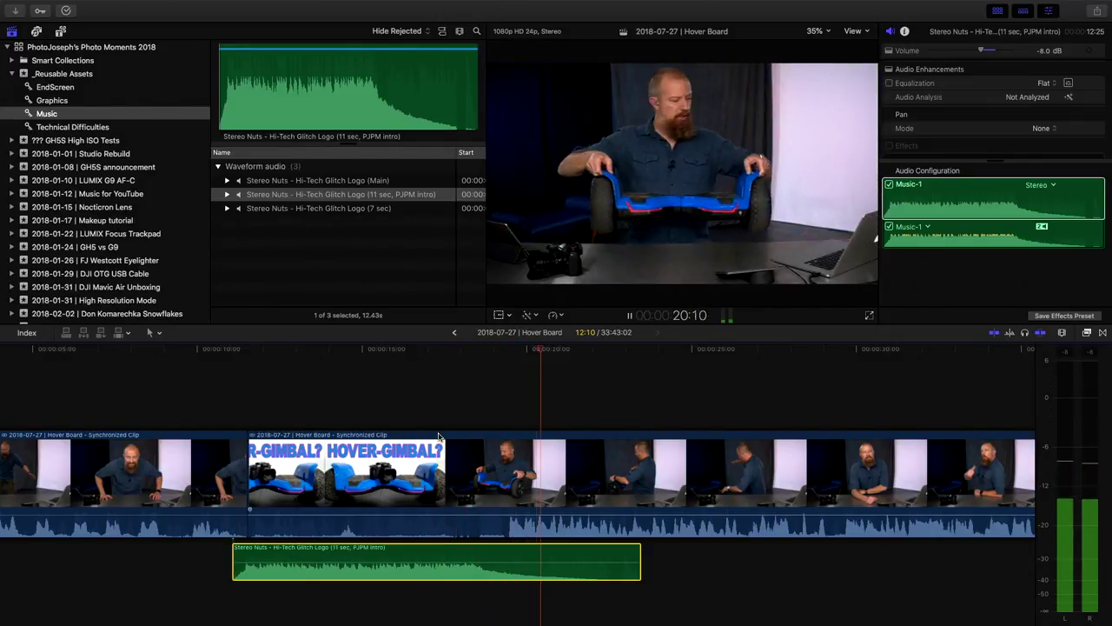
pyautogui.press('space')
pyautogui.moveTo(252, 469)
pyautogui.mouseDown()
pyautogui.moveTo(330, 470)
pyautogui.moveTo(273, 470)
pyautogui.mouseUp()
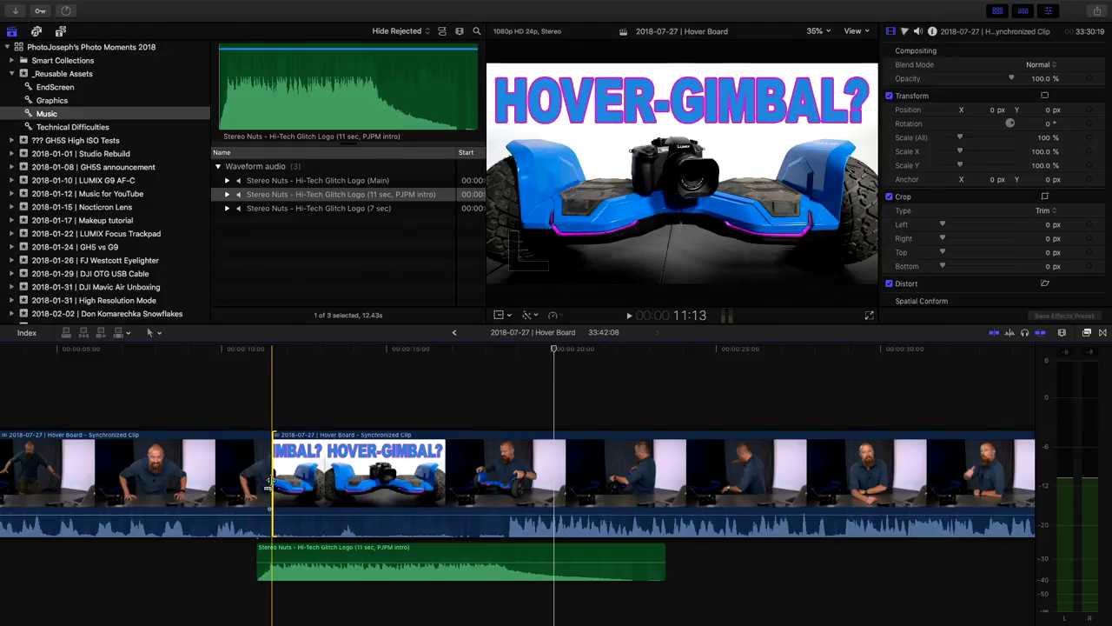
pyautogui.moveTo(275, 478); pyautogui.dragTo(263, 478)
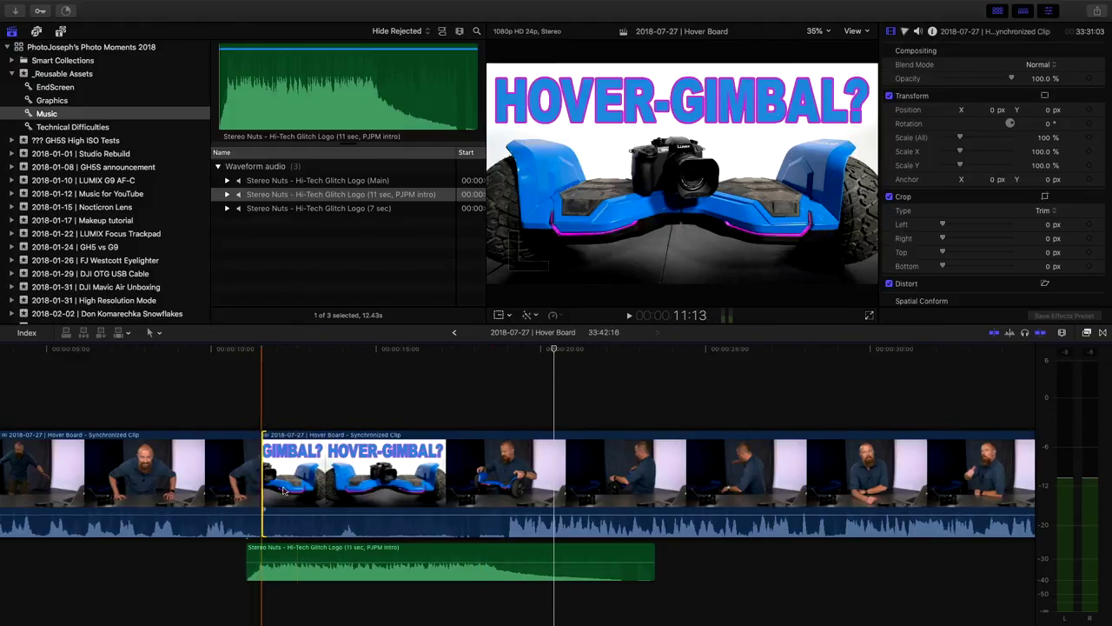
pyautogui.press('space')
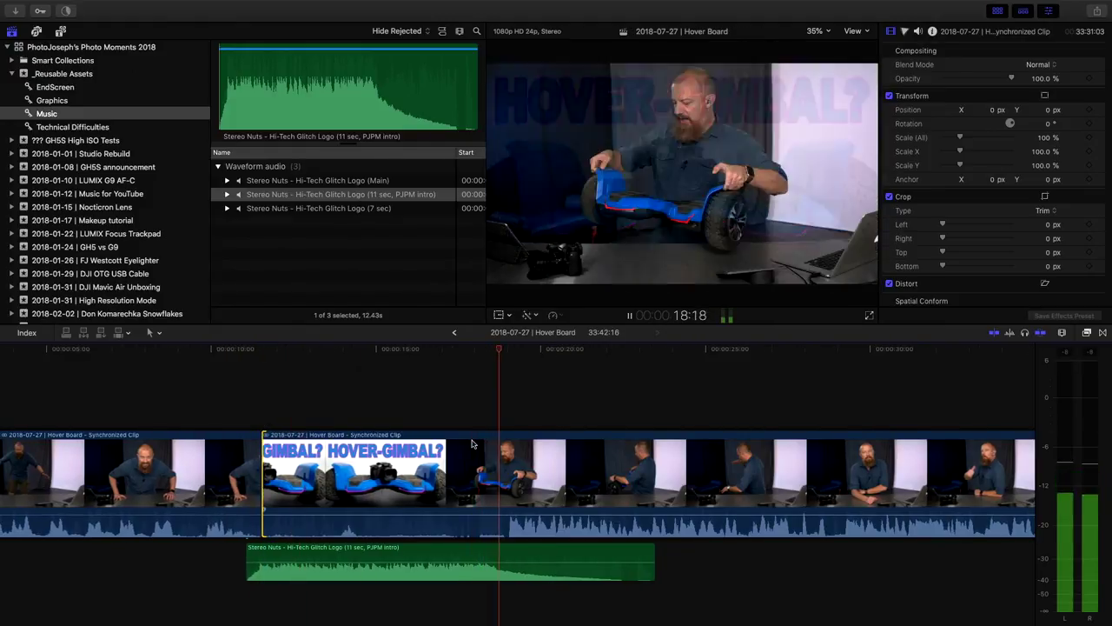
# Keyframe the second clip's audio so it stays silent until 19:00, and reduce the timeline clip height.
pyautogui.press('space')
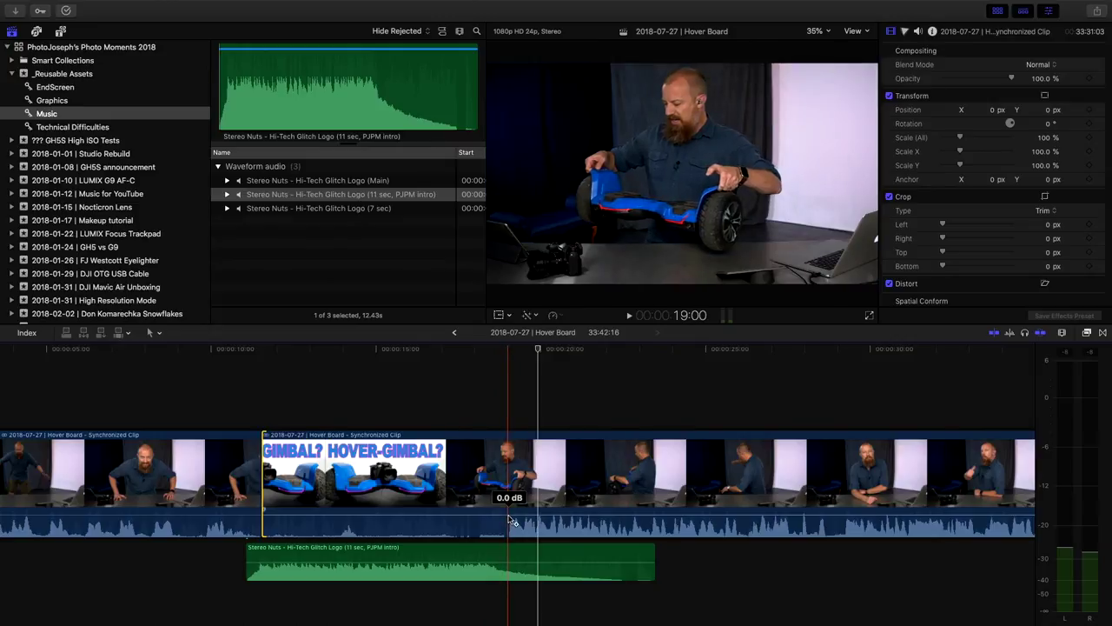
pyautogui.click(503, 519)
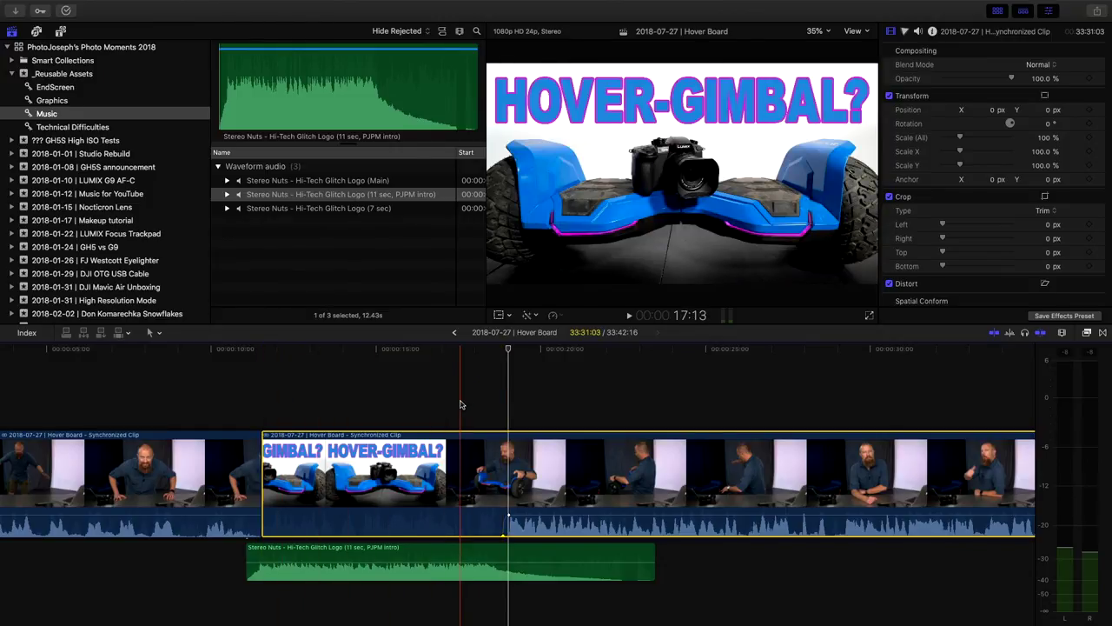
pyautogui.click(1063, 334)
pyautogui.moveTo(1056, 409); pyautogui.dragTo(1023, 418)
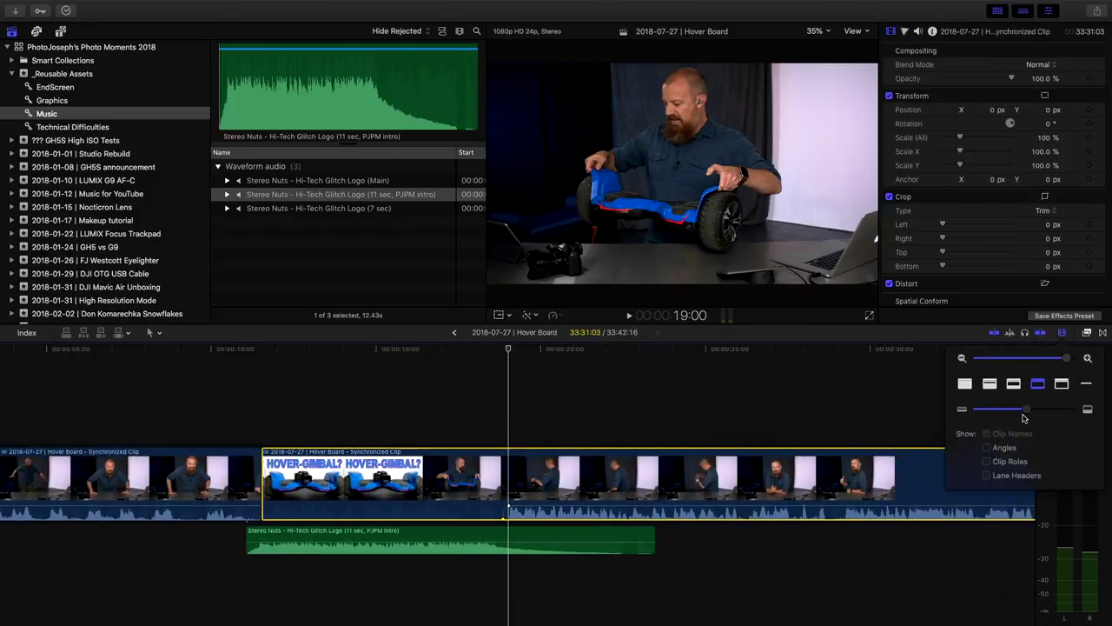
pyautogui.click(1061, 333)
# Open the 2018-07-27 | Hover Board event and attach the title bg image above the start of the second clip.
pyautogui.scroll(-15, 96, 263)
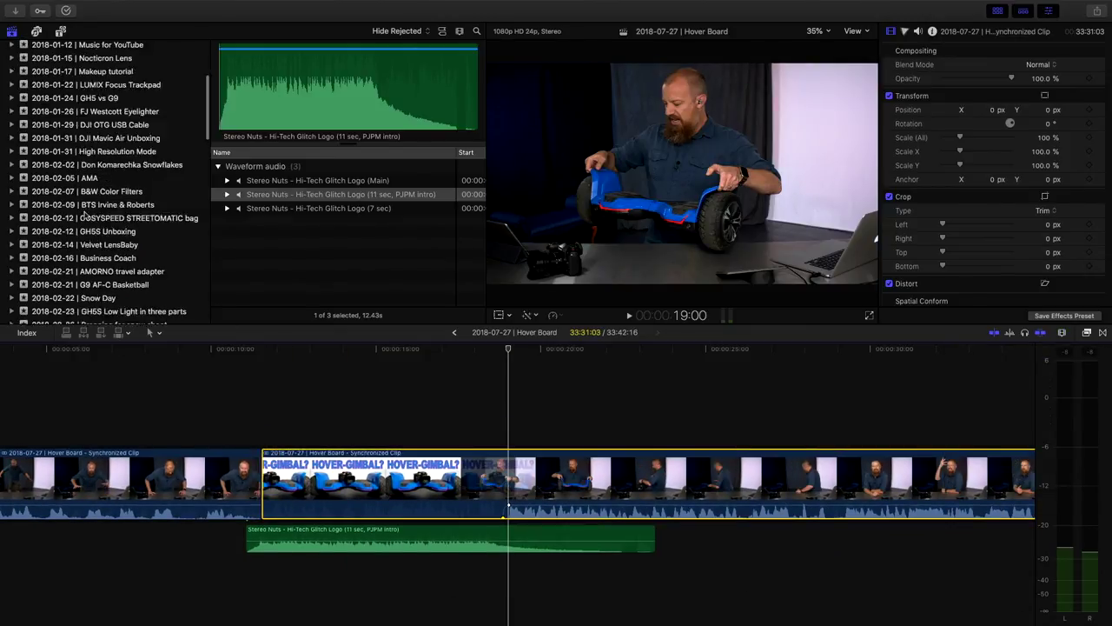
pyautogui.scroll(-5, 96, 262)
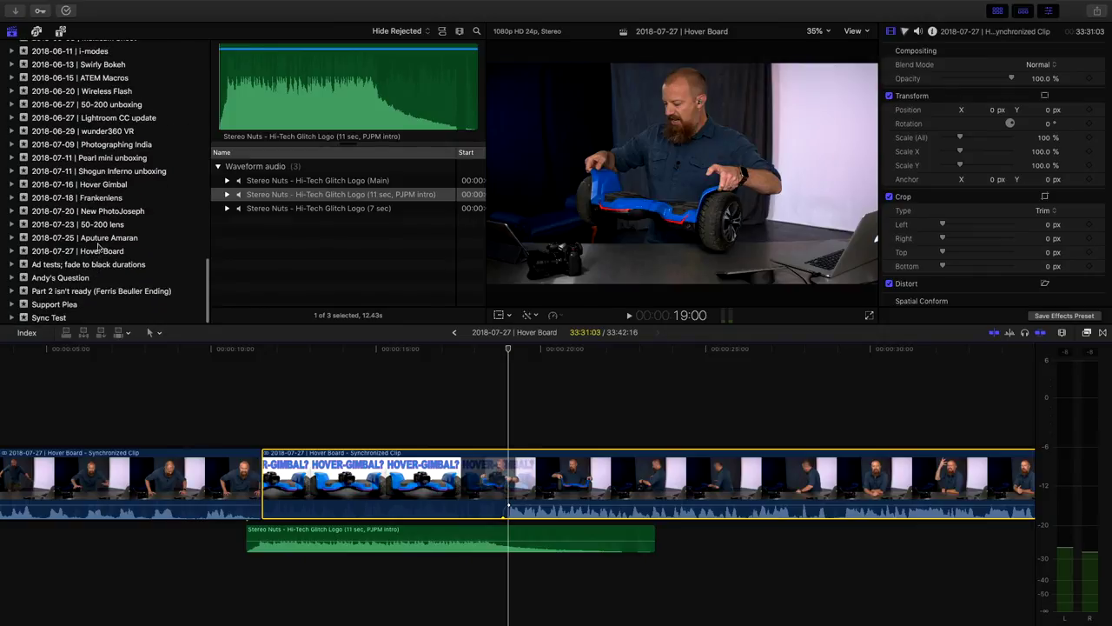
pyautogui.click(87, 252)
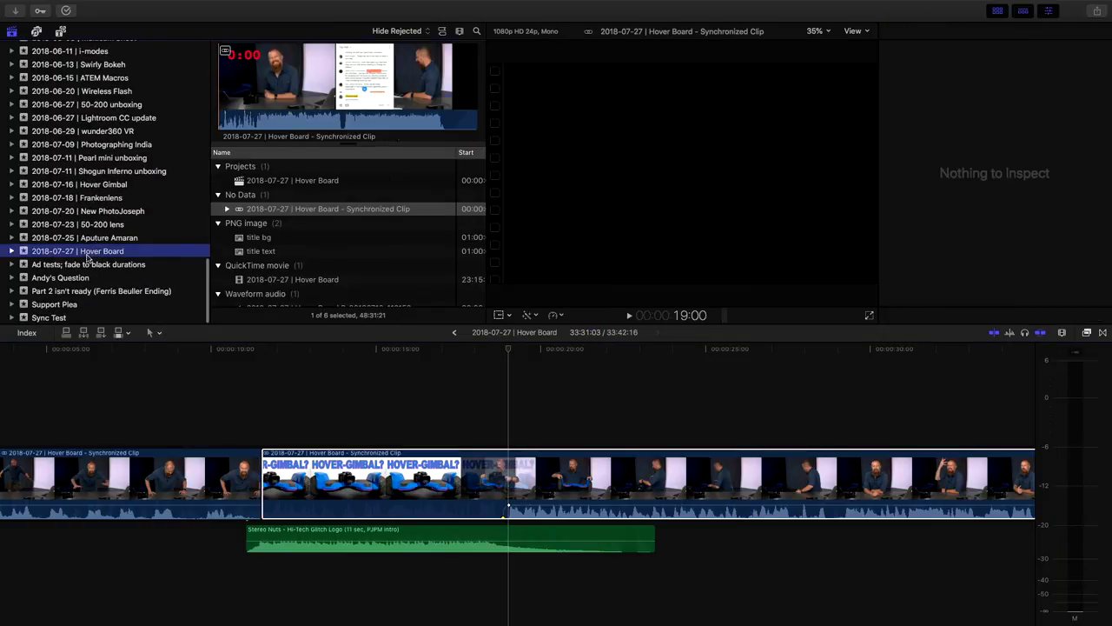
pyautogui.click(247, 238)
pyautogui.click(249, 252)
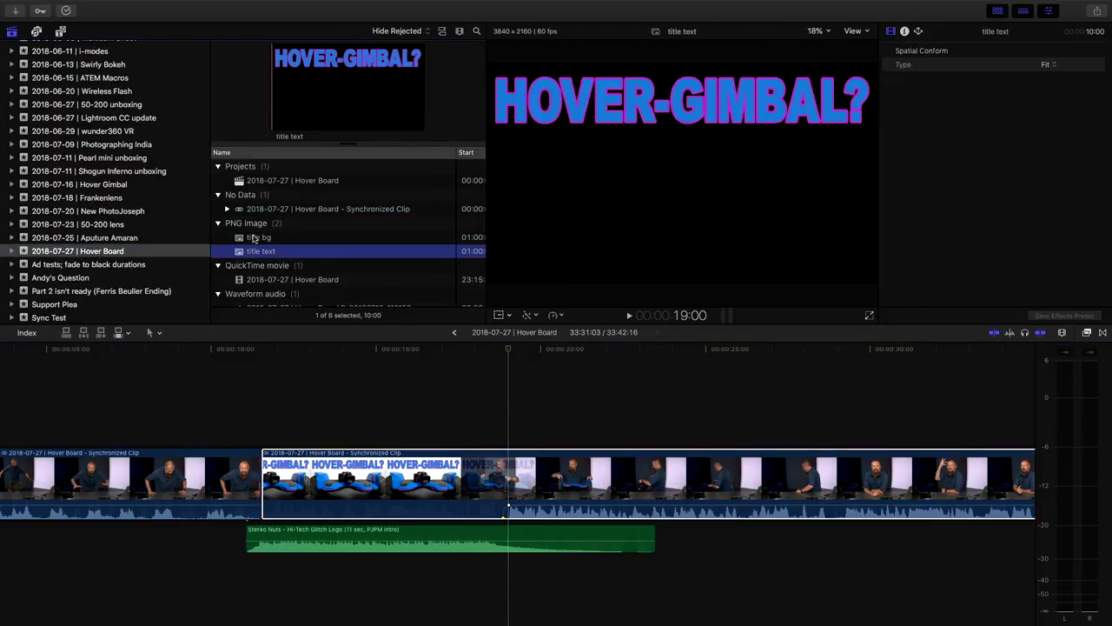
pyautogui.click(254, 238)
pyautogui.moveTo(413, 408); pyautogui.dragTo(361, 409)
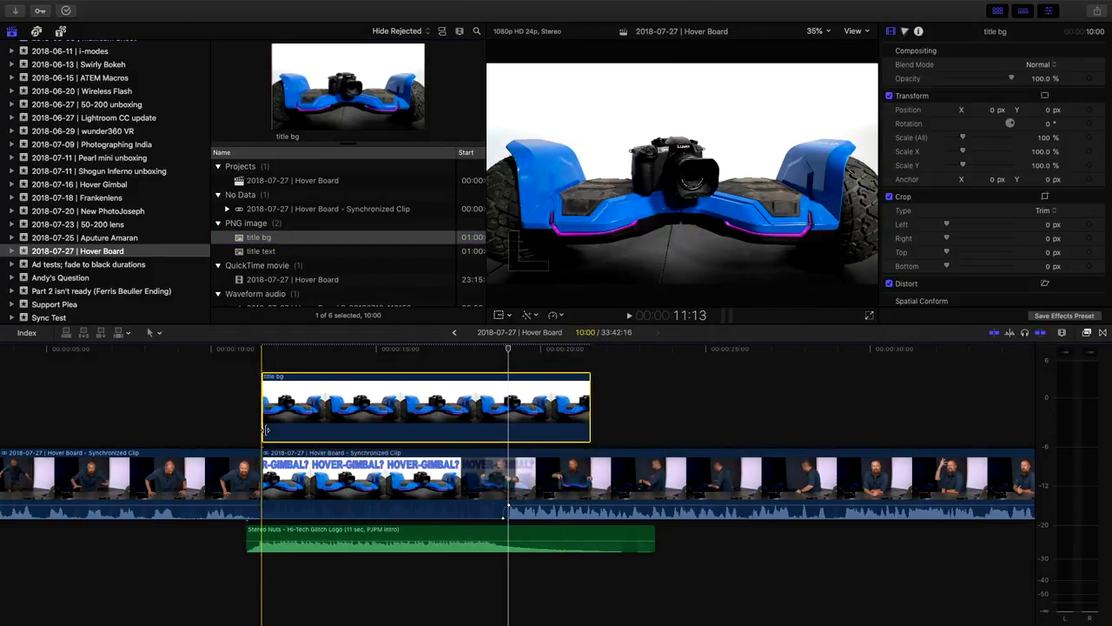
# Trim the end of the title bg clip to 18:06, and toggle its visibility to compare it with the original graphic.
pyautogui.moveTo(589, 408); pyautogui.dragTo(439, 409)
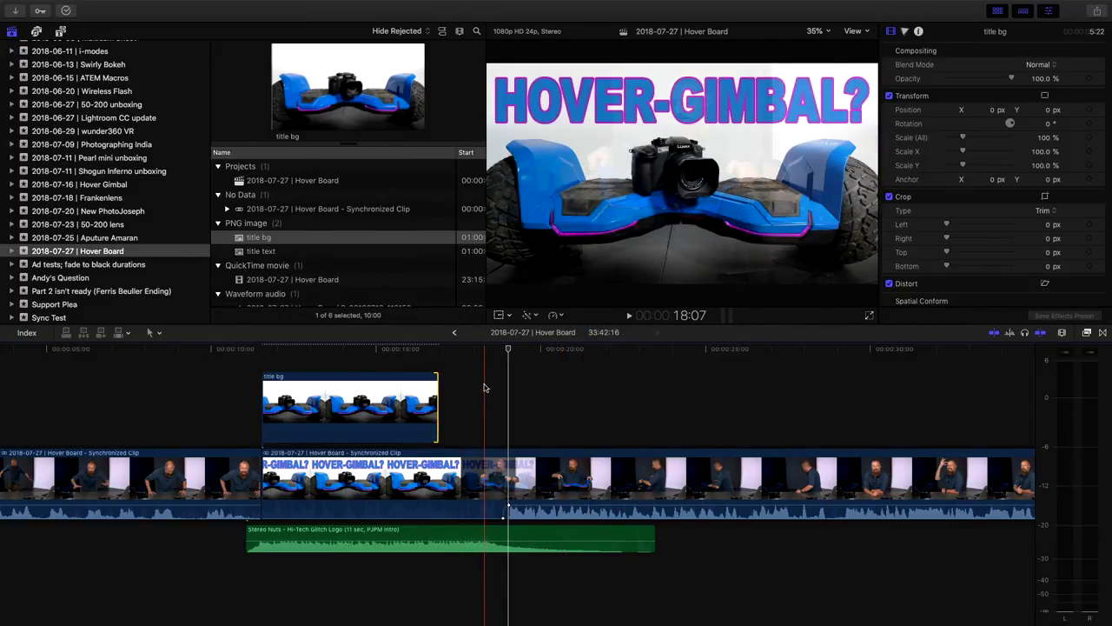
pyautogui.click(482, 389)
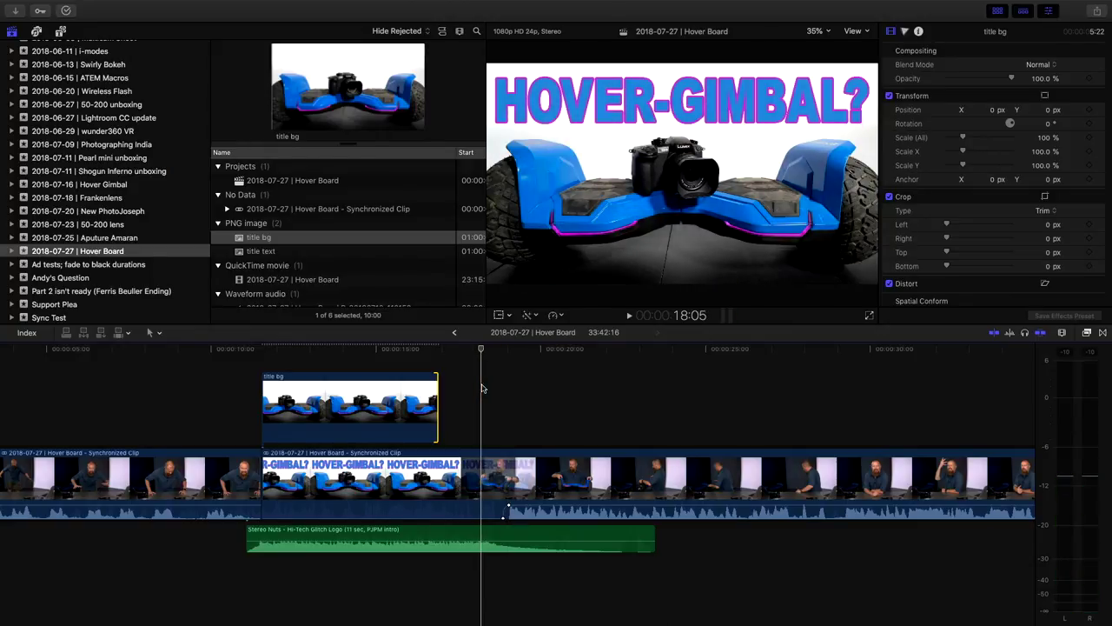
pyautogui.press('Right')
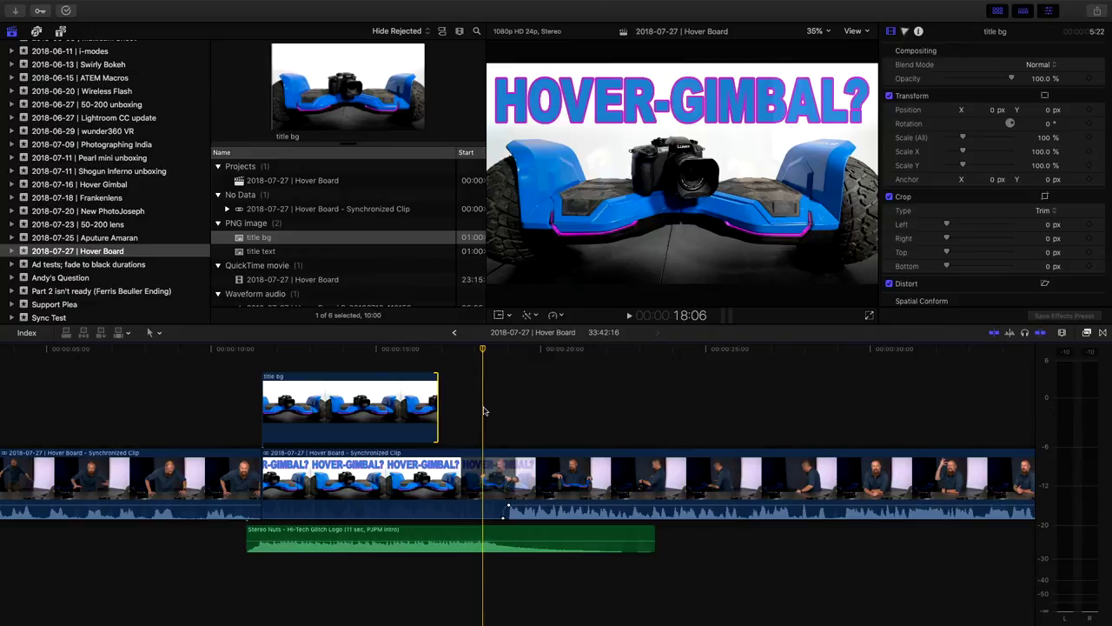
pyautogui.hotkey('shift', 'x')
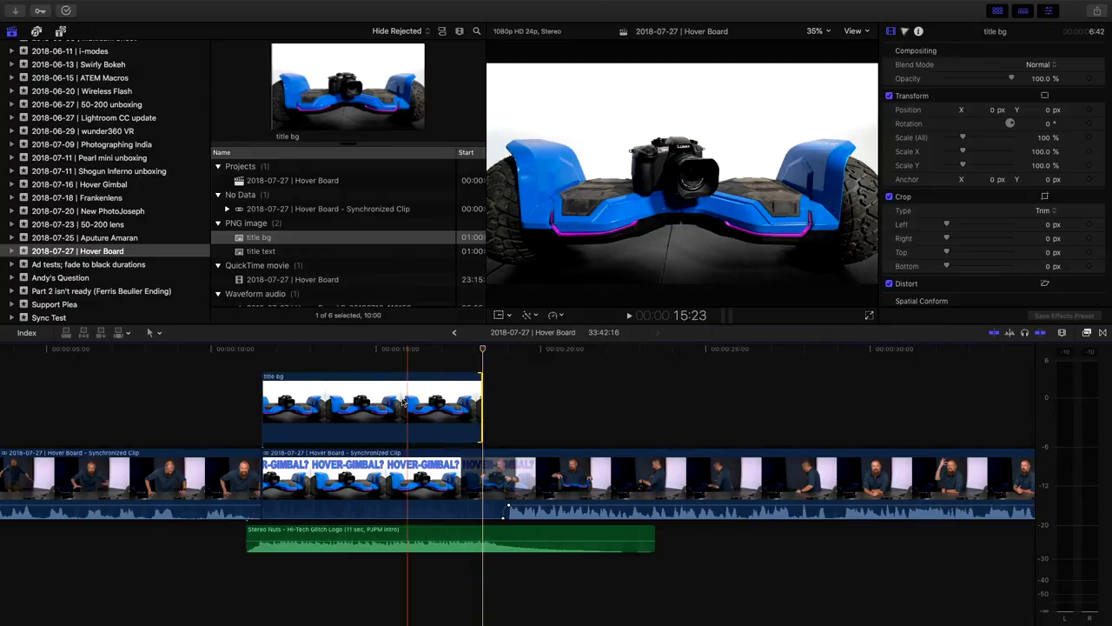
pyautogui.click(424, 414)
pyautogui.press('v')
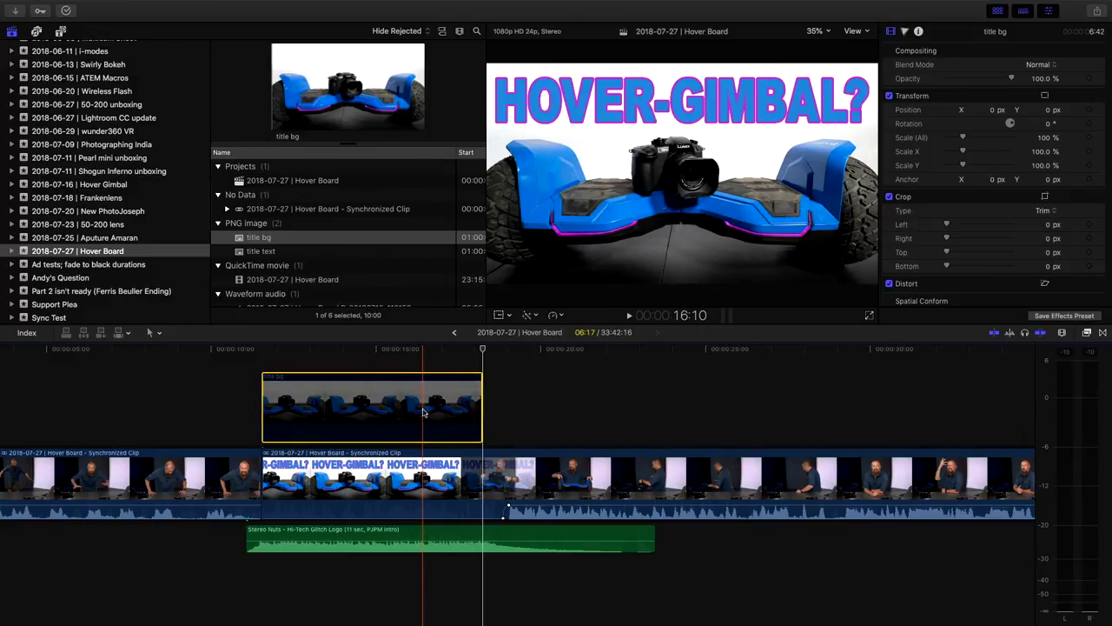
pyautogui.press('v')
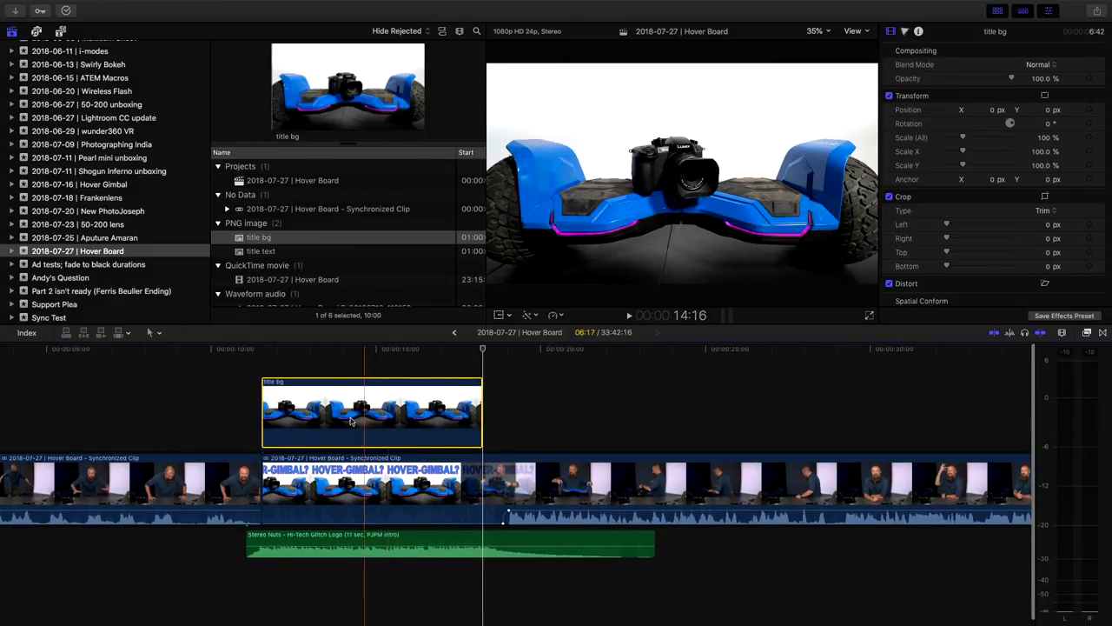
# Reduce the timeline clip height, attach the title text image above title bg, and trim it to the same end point.
pyautogui.click(1061, 333)
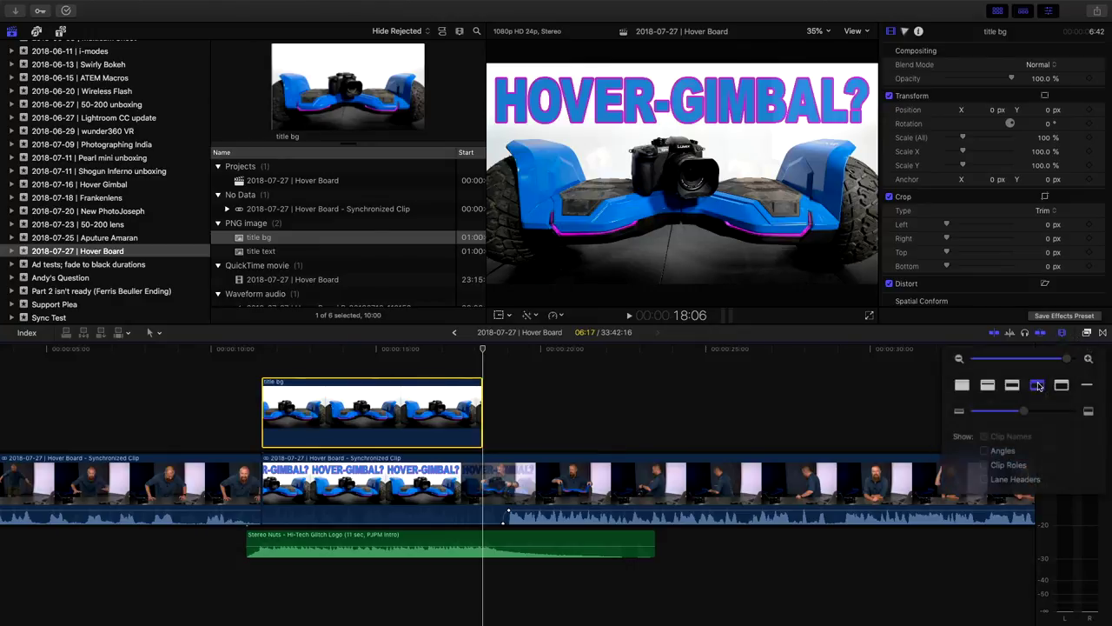
pyautogui.moveTo(1023, 410); pyautogui.dragTo(995, 418)
pyautogui.press('Escape')
pyautogui.moveTo(278, 250); pyautogui.dragTo(510, 408)
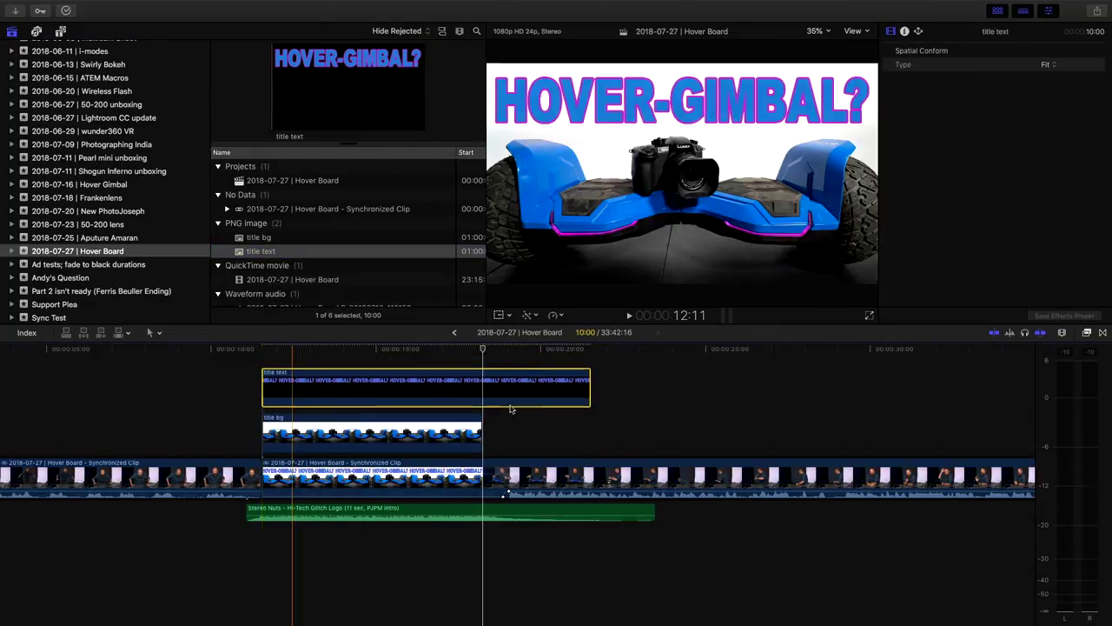
pyautogui.moveTo(590, 393); pyautogui.dragTo(481, 404)
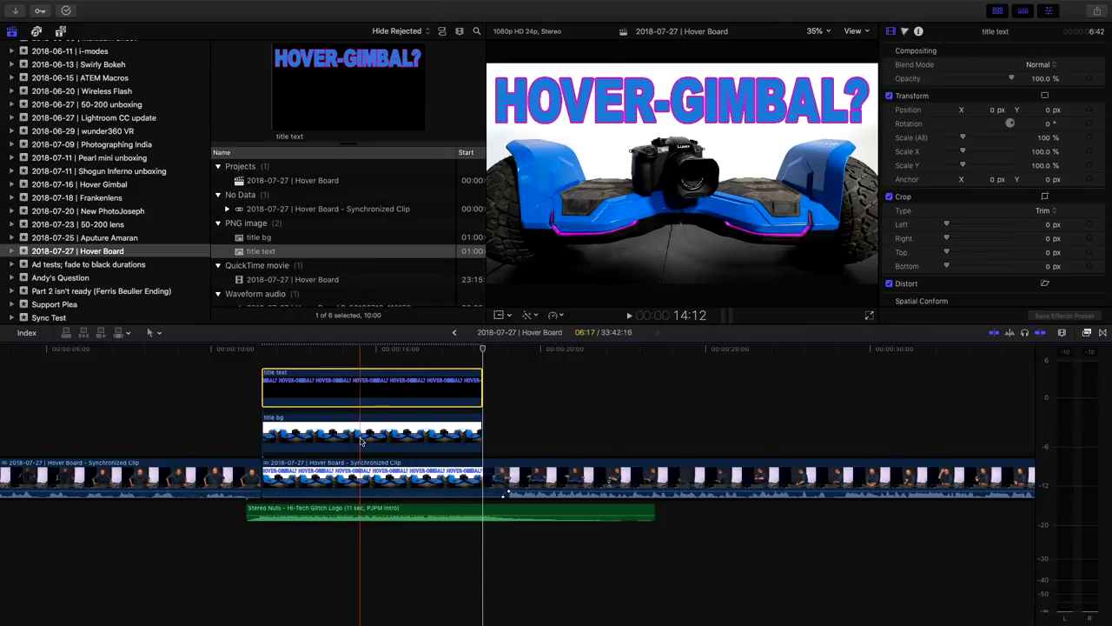
# Select the title text clip and show all video effects in the Effects browser.
pyautogui.click(356, 389)
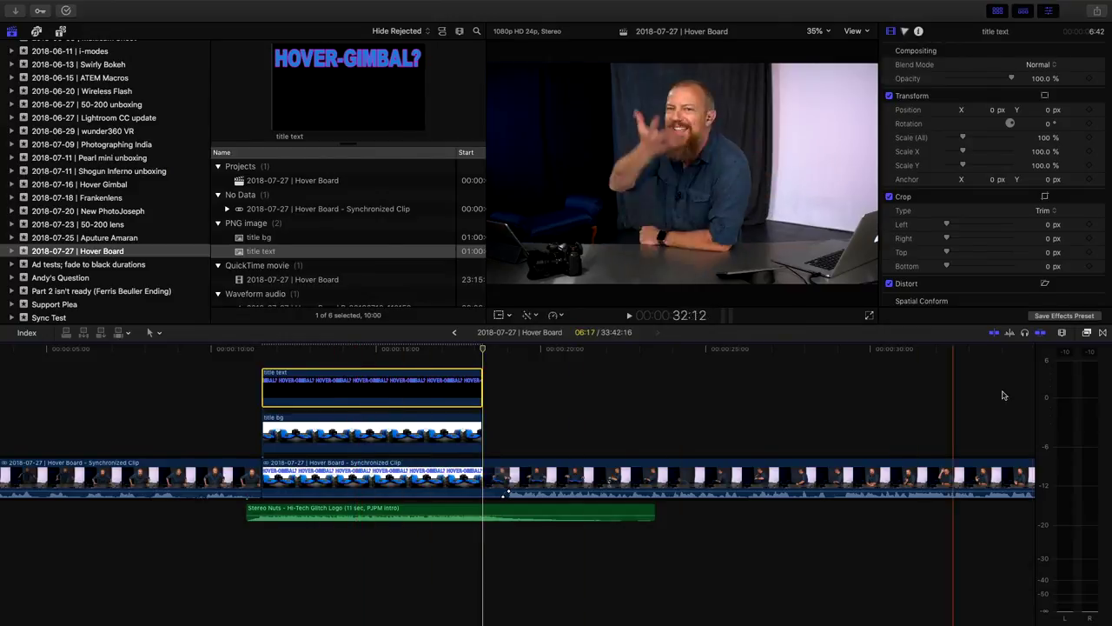
pyautogui.click(1088, 333)
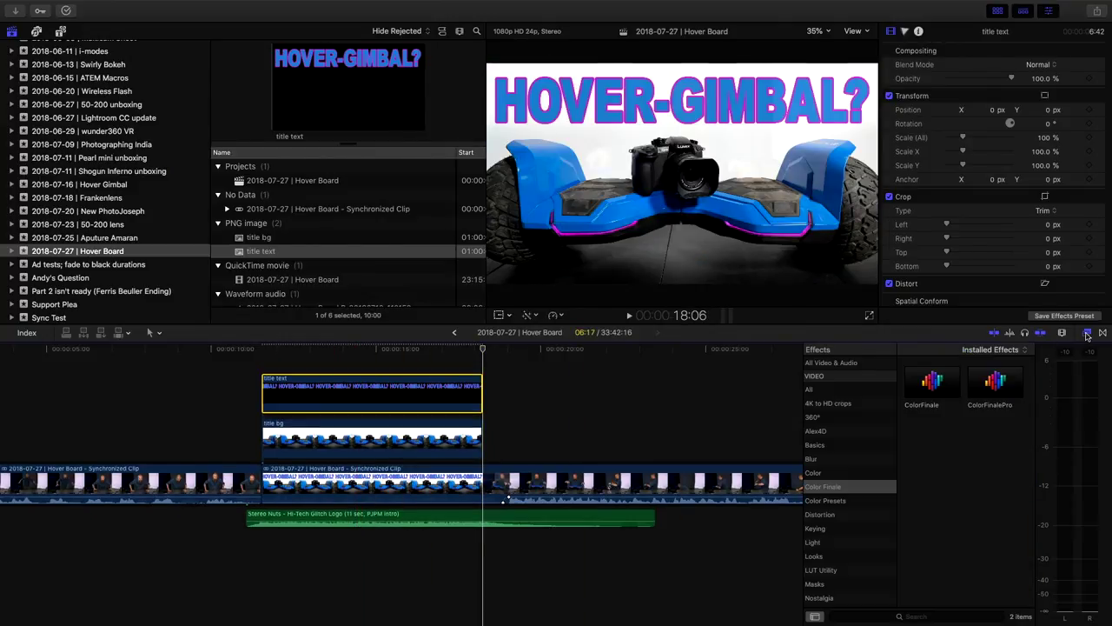
pyautogui.click(827, 390)
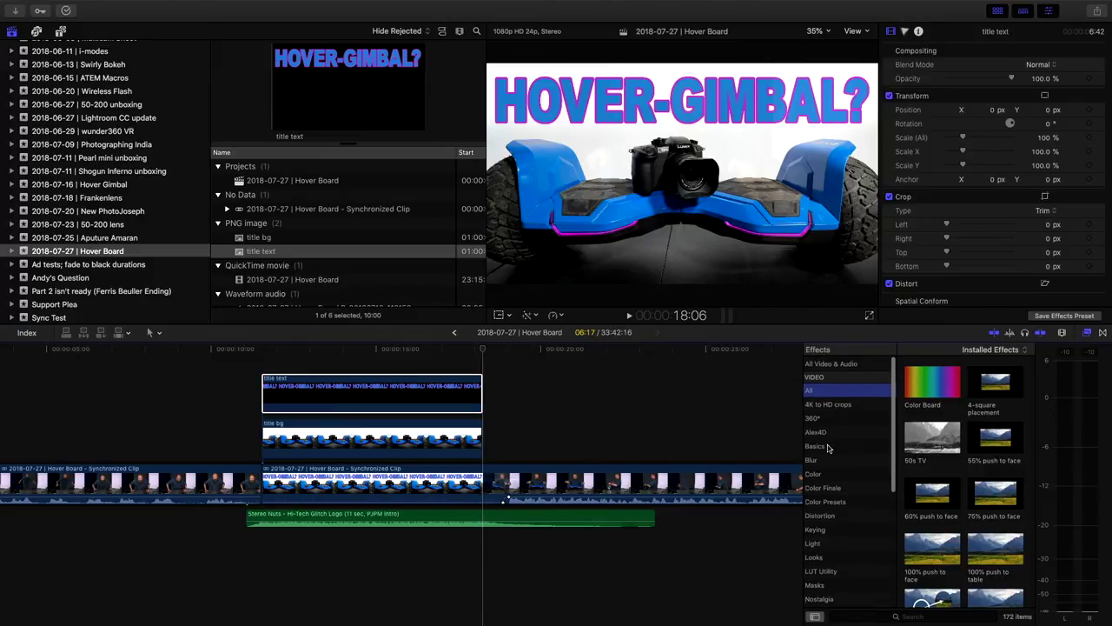
# Try the Alex4D Grow-Shrink effect from the Alex4D category on the title text clip, and remove it.
pyautogui.click(829, 432)
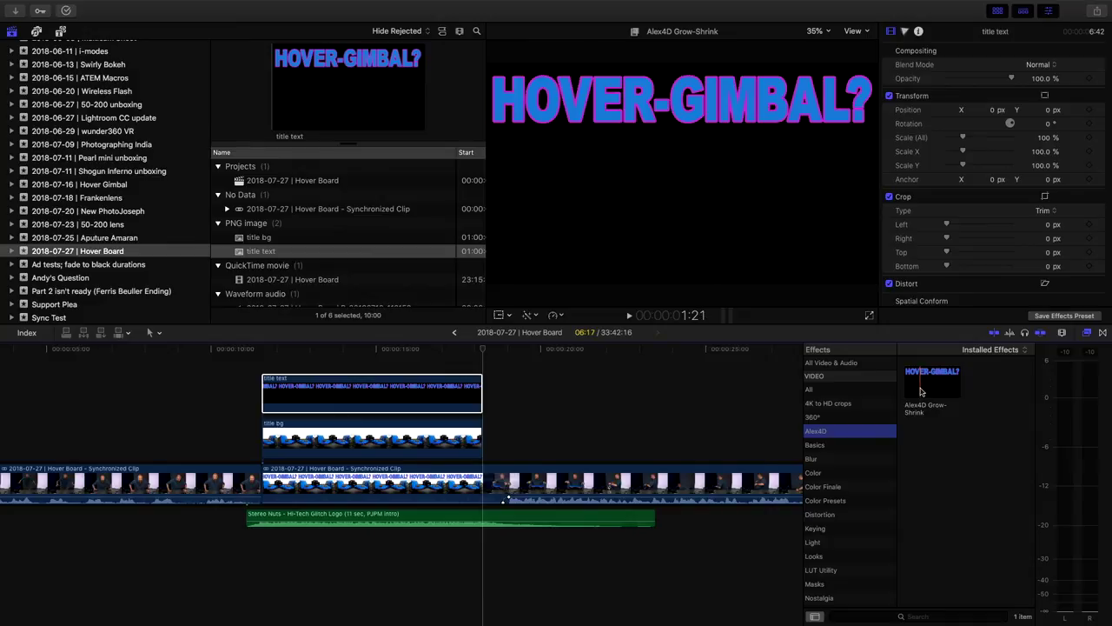
pyautogui.moveTo(921, 391); pyautogui.dragTo(364, 397)
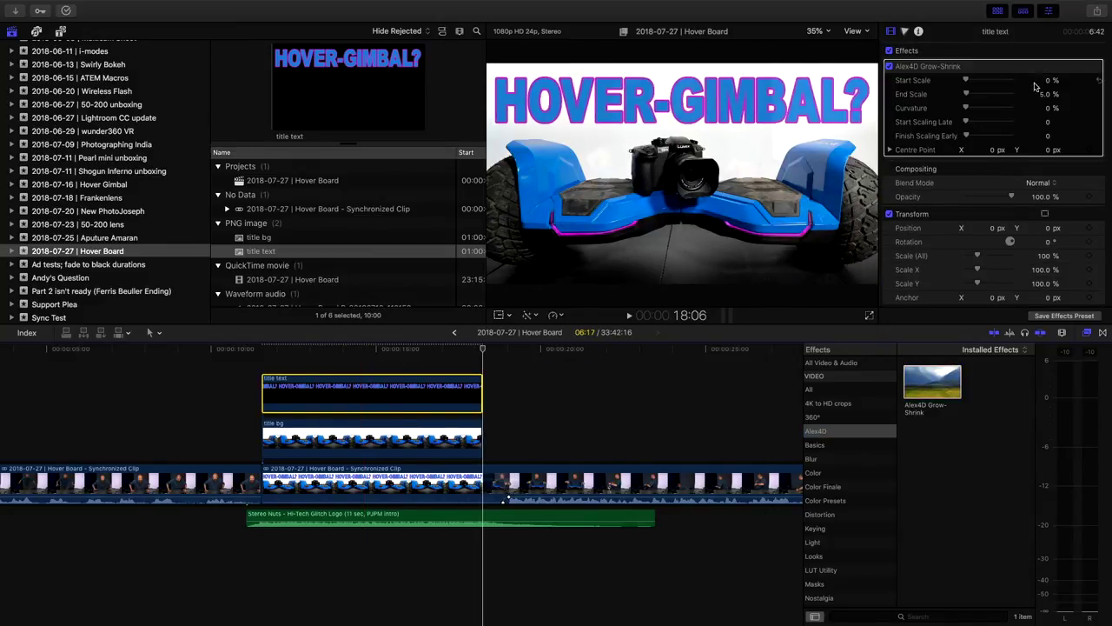
pyautogui.click(1050, 82)
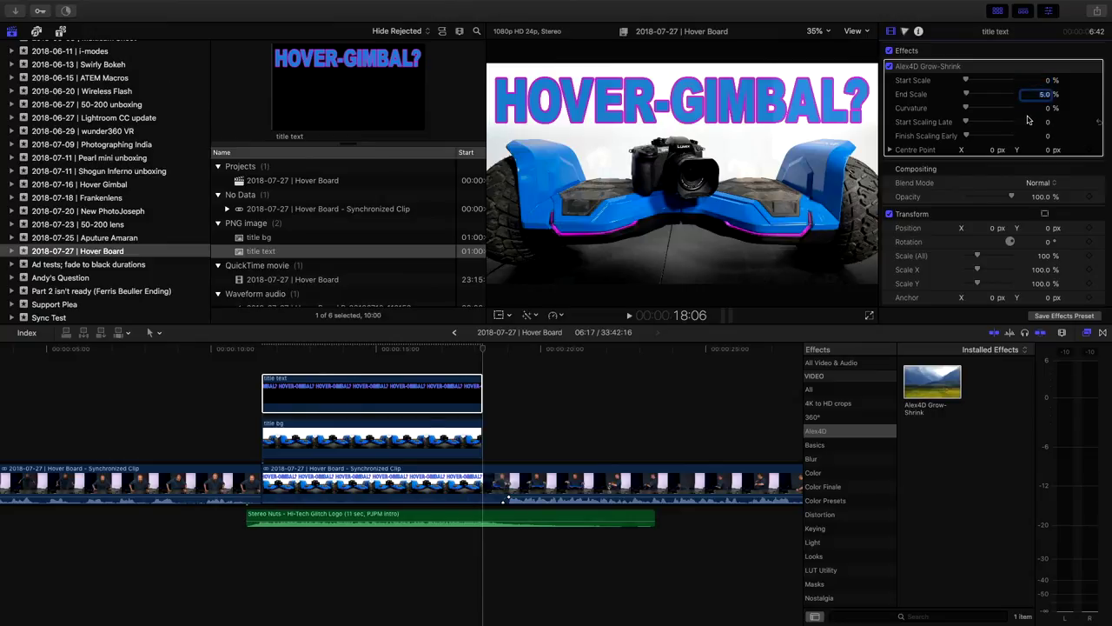
pyautogui.click(478, 387)
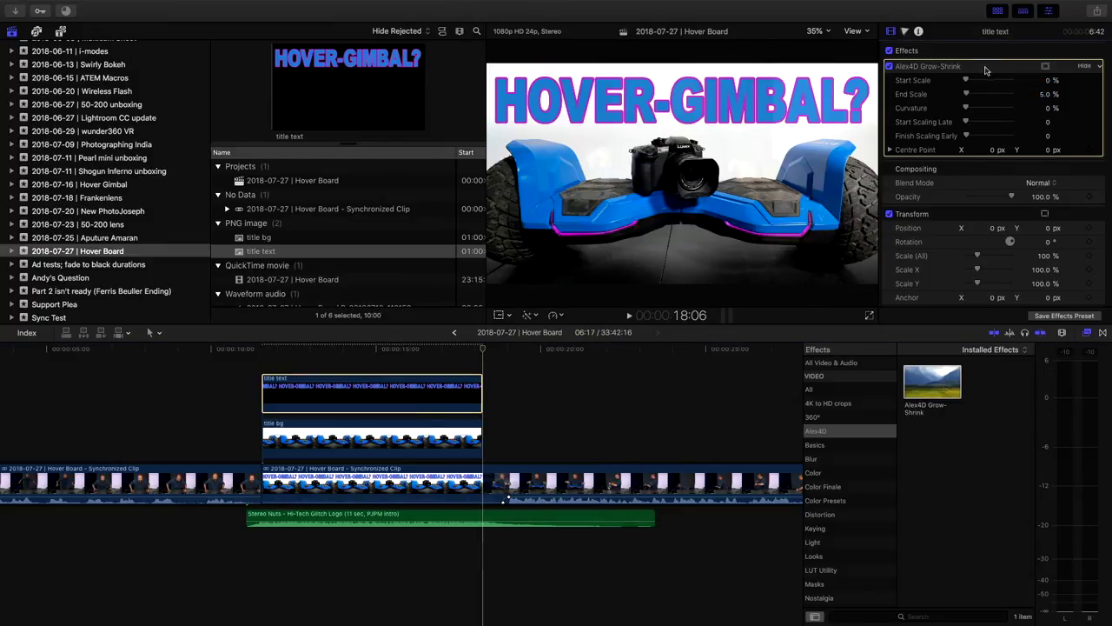
pyautogui.scroll(-3, 997, 70)
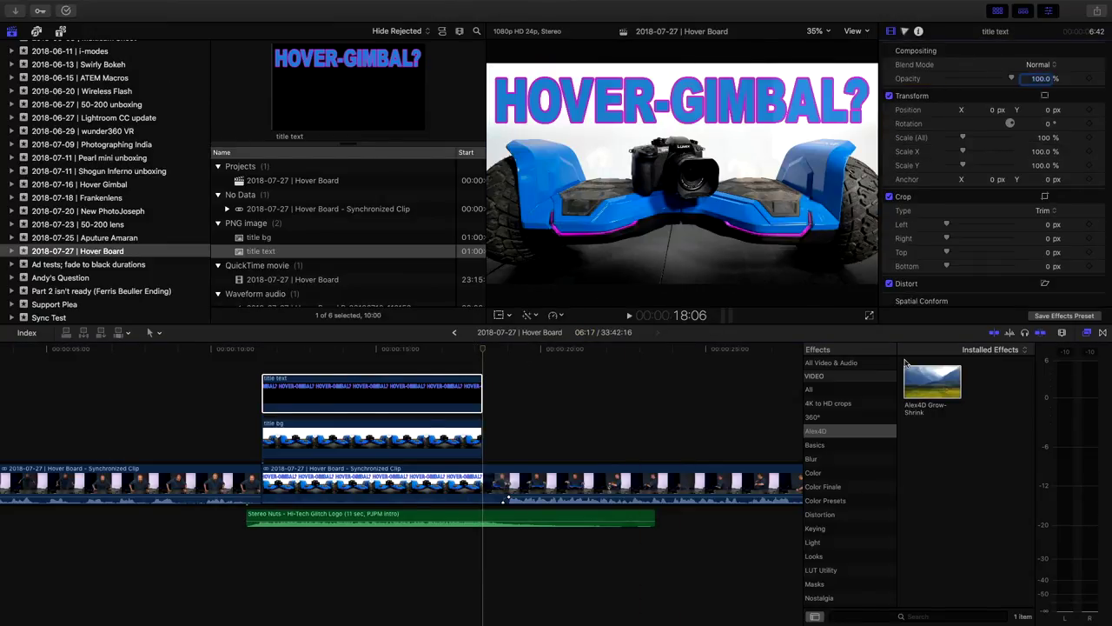
# Apply the PhotoJoseph category's Alex4D Grow-Shrink "to small" preset to the title text clip and play it.
pyautogui.scroll(-3, 841, 570)
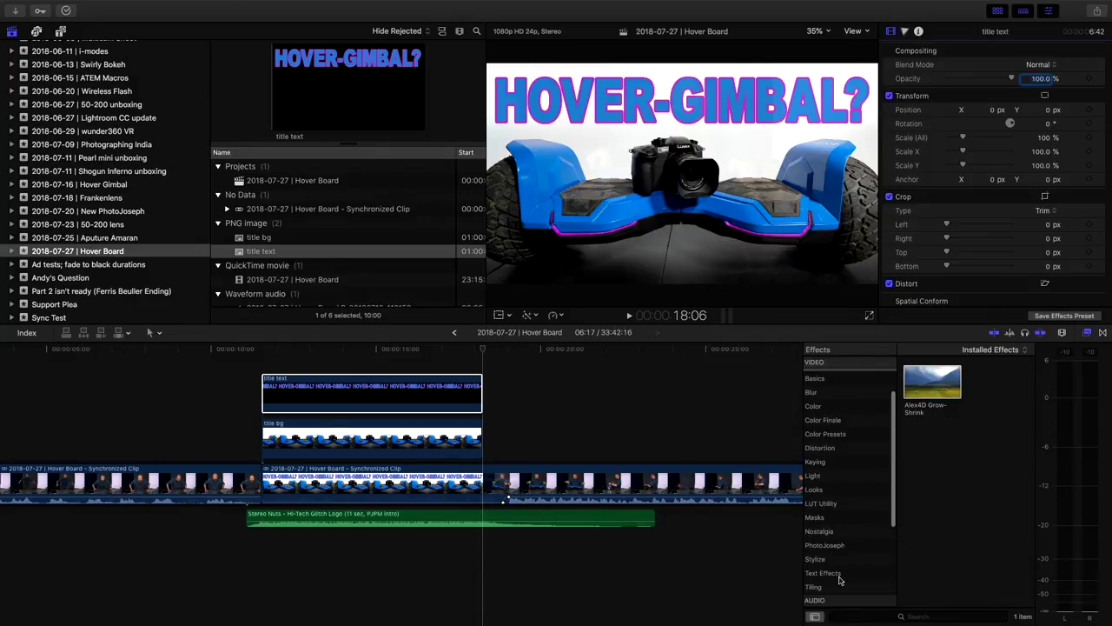
pyautogui.click(839, 545)
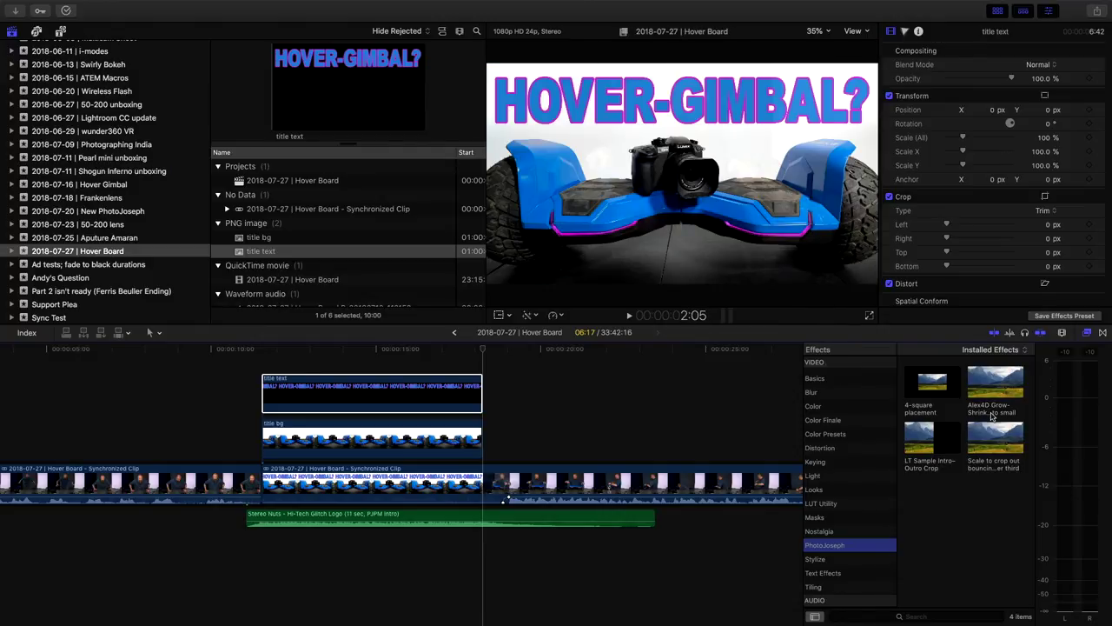
pyautogui.moveTo(995, 382); pyautogui.dragTo(421, 387)
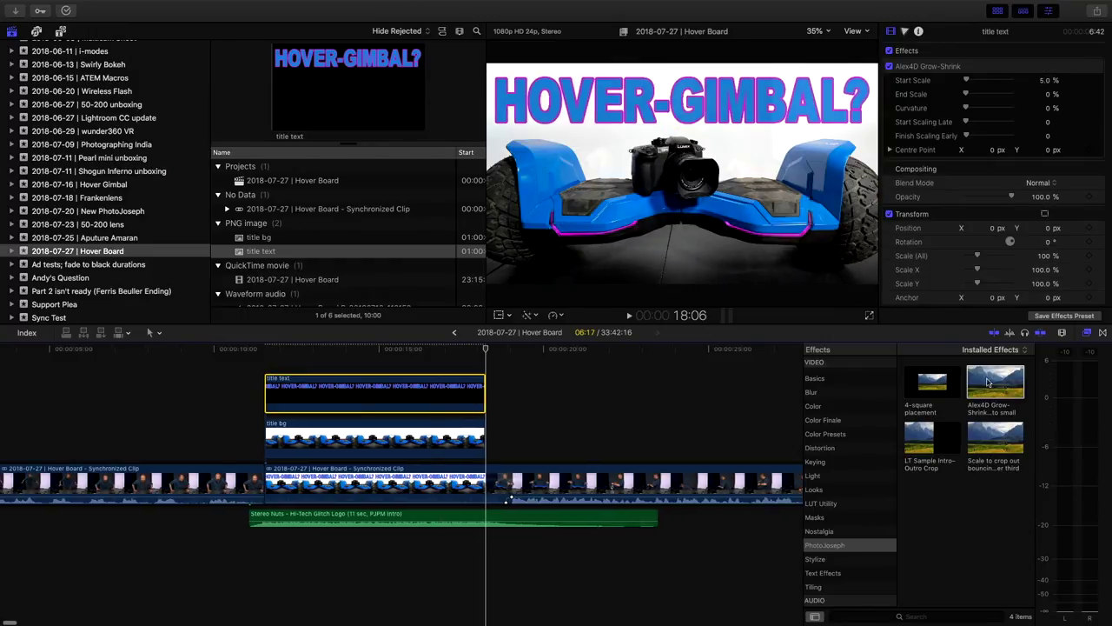
pyautogui.moveTo(494, 418); pyautogui.dragTo(487, 426)
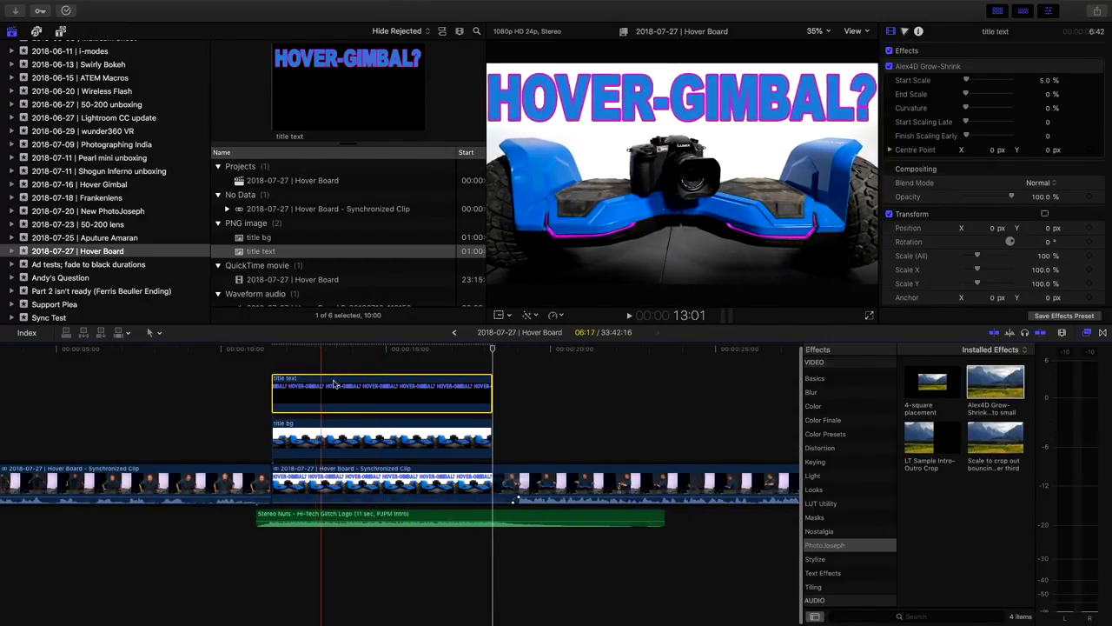
pyautogui.press('space')
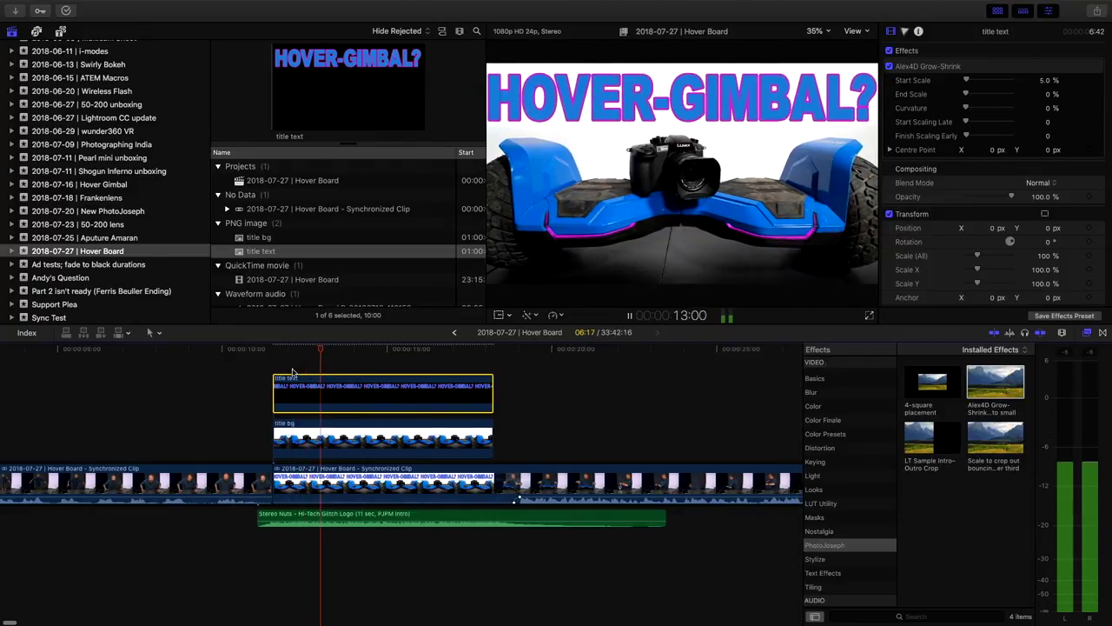
# Apply the same Grow-Shrink preset to the title bg clip, set its Start Scale to 51.8%, and play the title animation.
pyautogui.click(338, 442)
pyautogui.press('space')
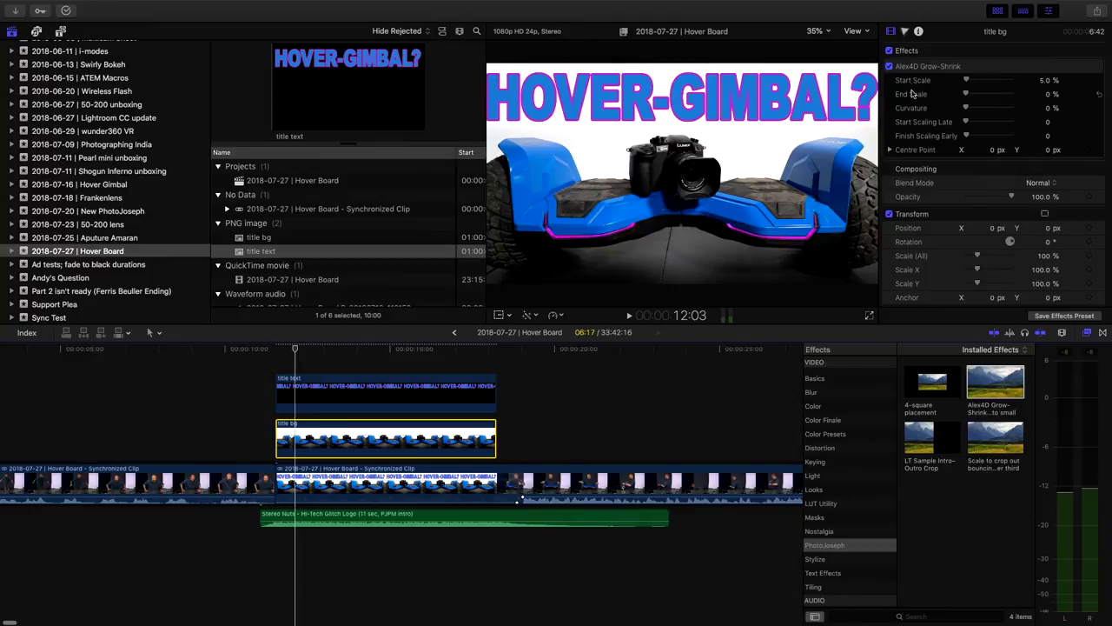
pyautogui.moveTo(966, 79); pyautogui.dragTo(972, 81)
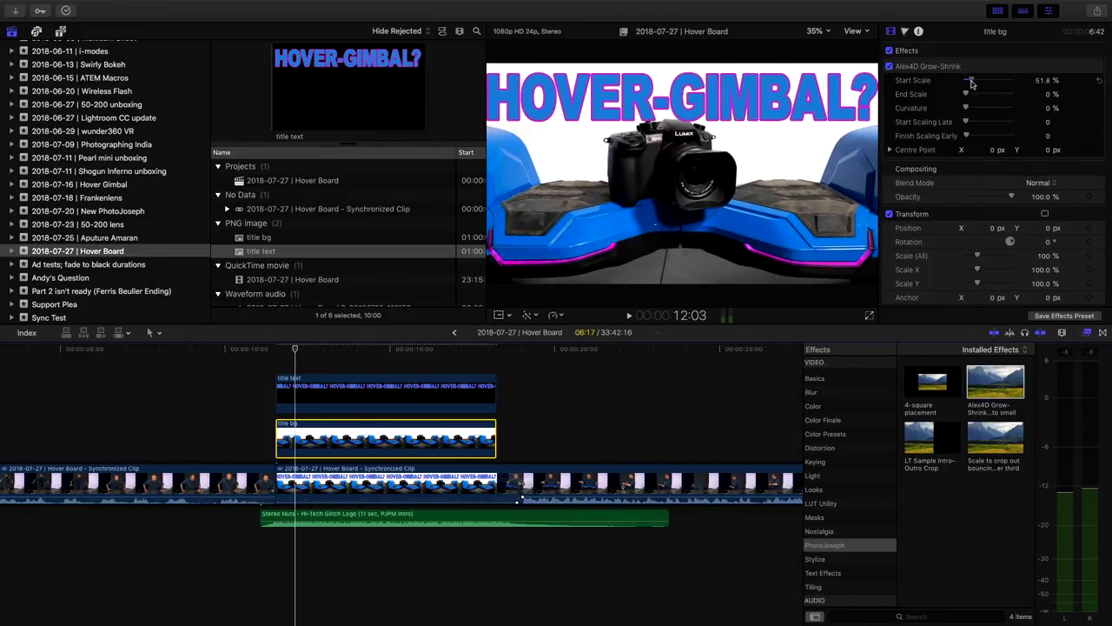
pyautogui.press('space')
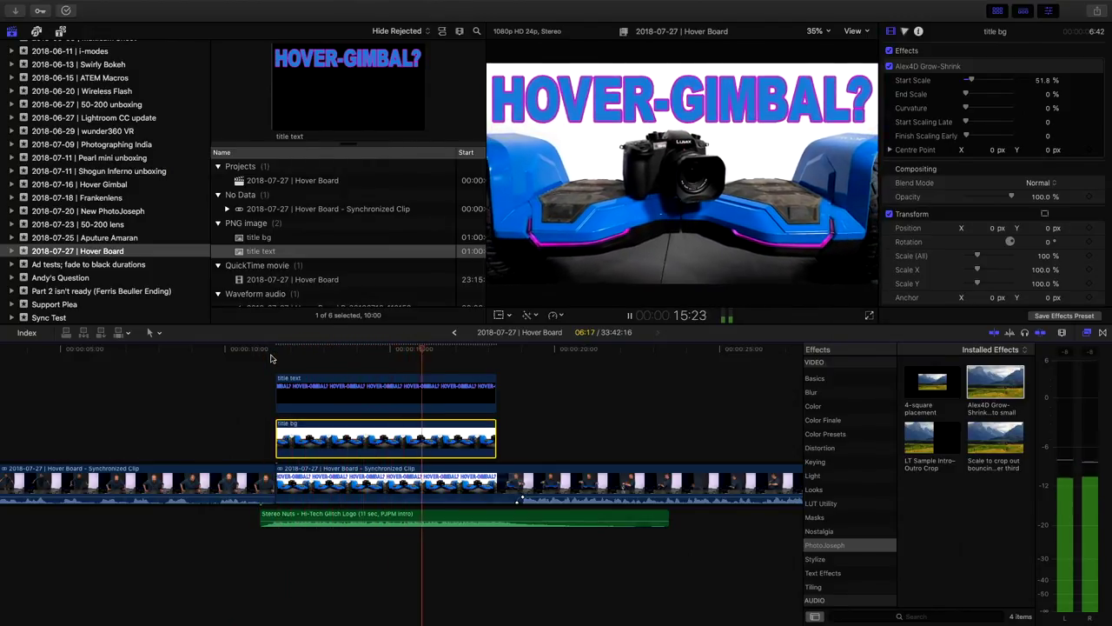
pyautogui.press('space')
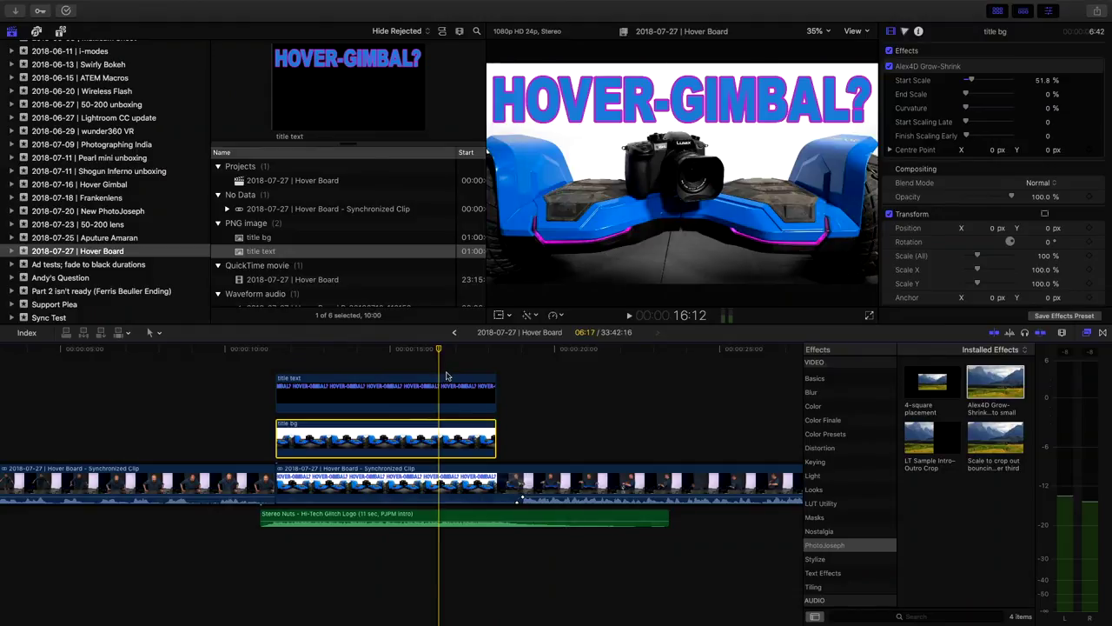
pyautogui.click(492, 377)
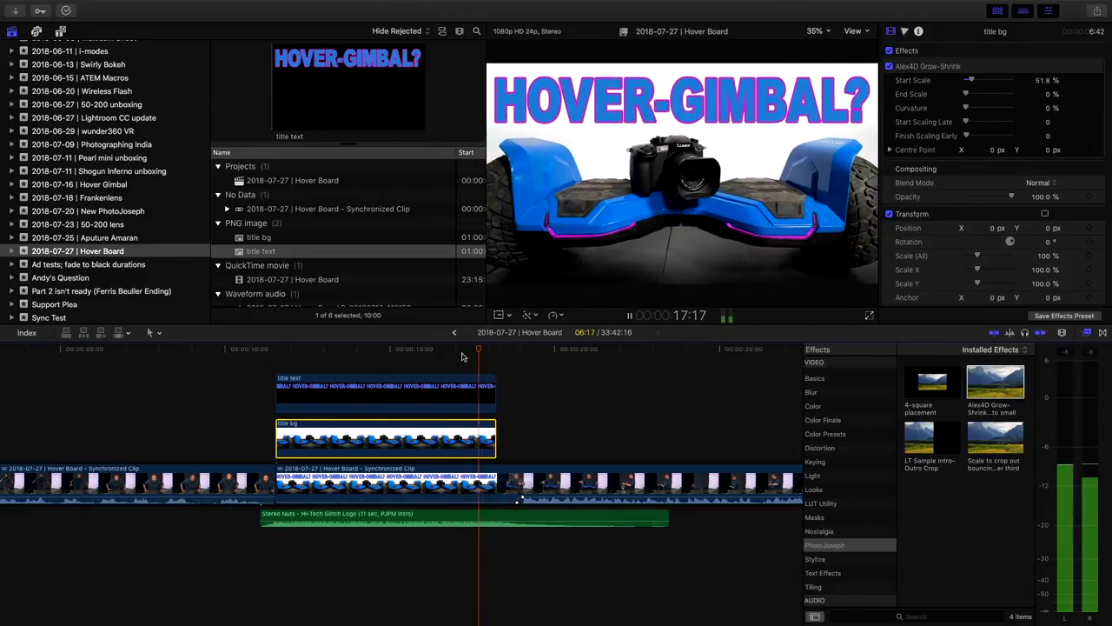
# Stop playback and add a marker named "VIDEO that other video" to the synchronized clip at 00:07:11:17.
pyautogui.press('space')
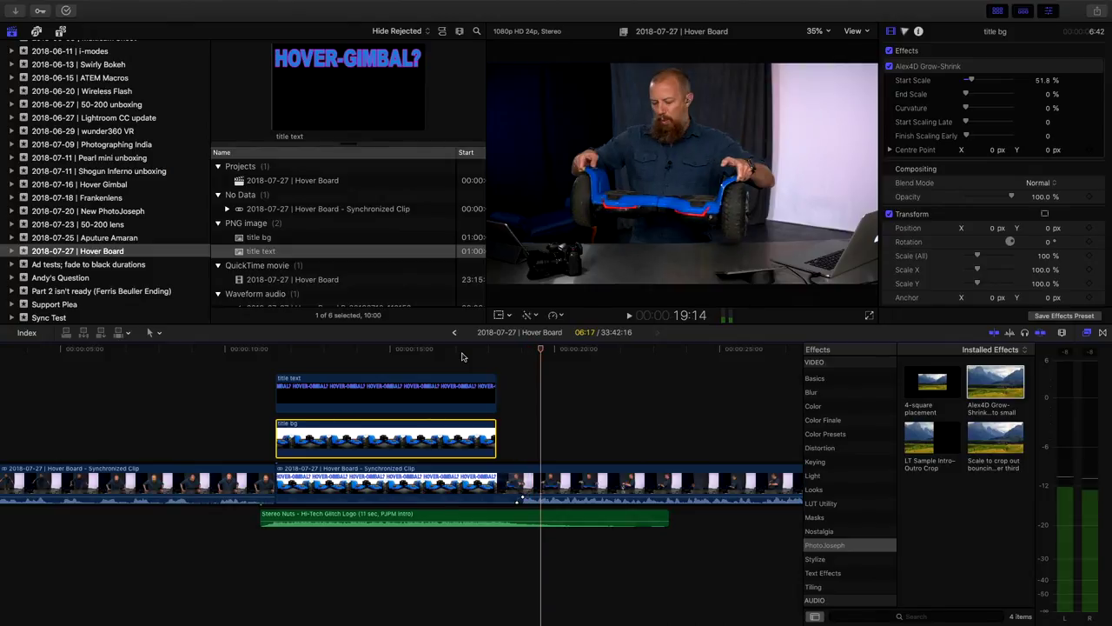
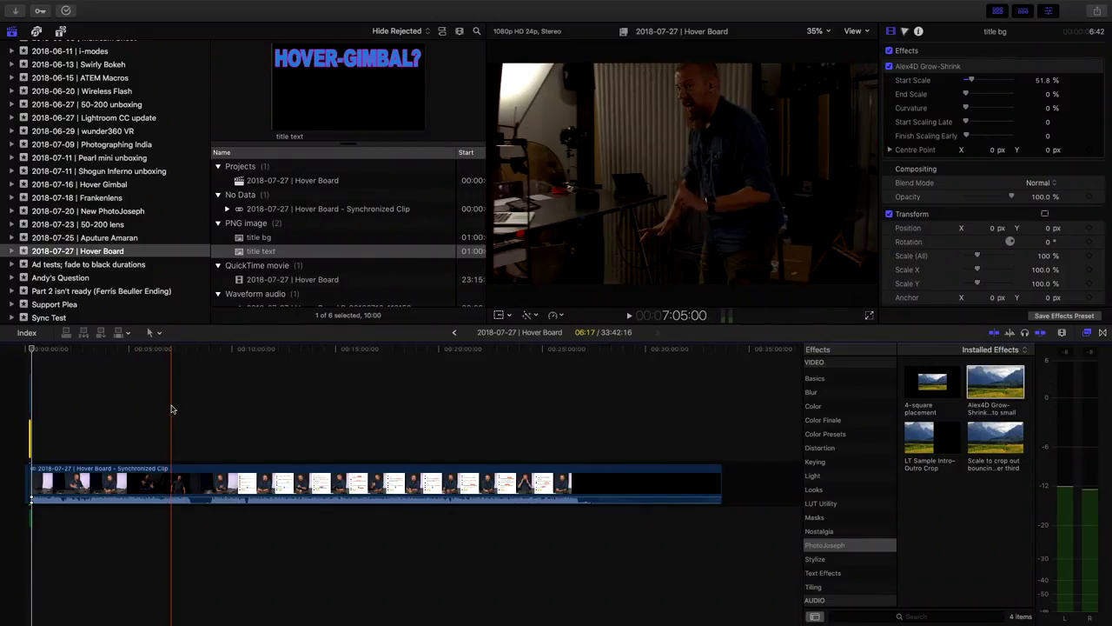
pyautogui.click(173, 409)
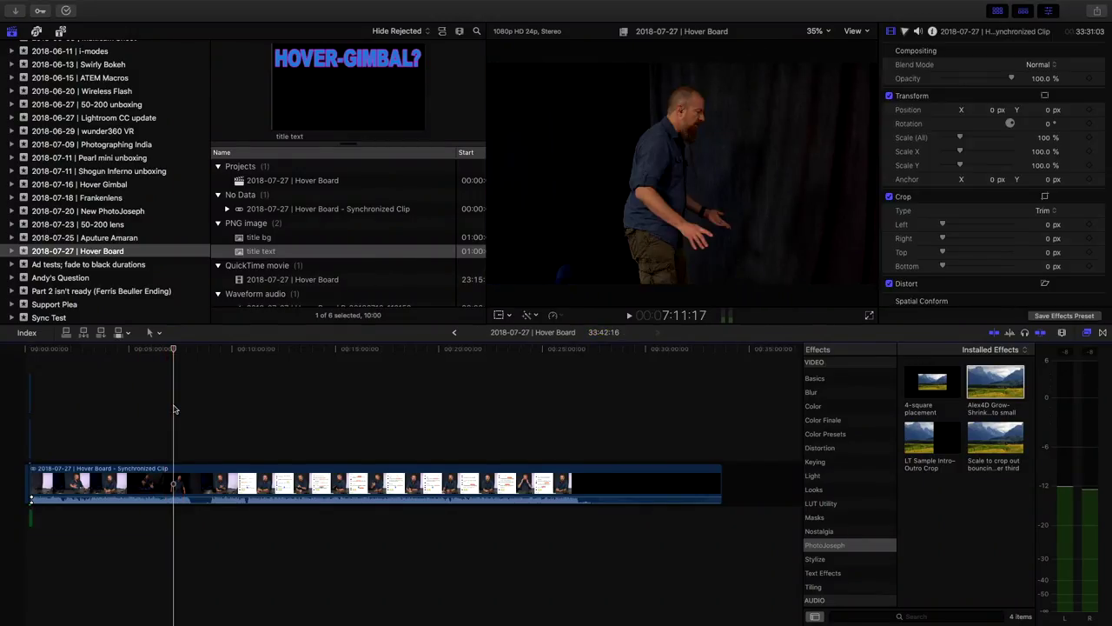
pyautogui.press('super+equal')
pyautogui.press('super+equal')
pyautogui.press('super+equal')
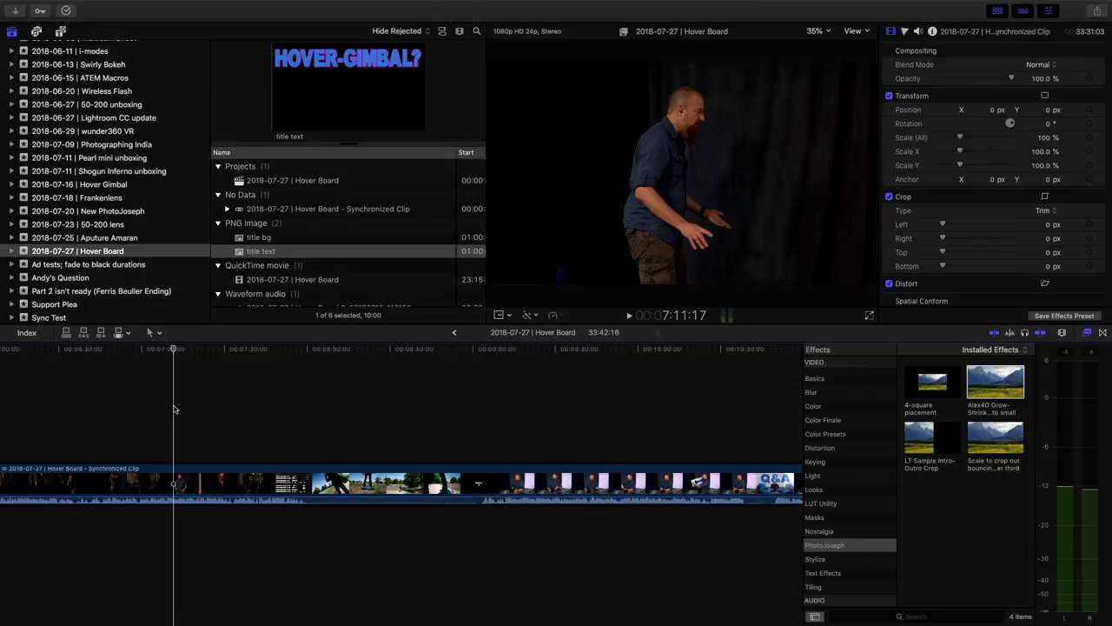
pyautogui.press('m')
pyautogui.press('m')
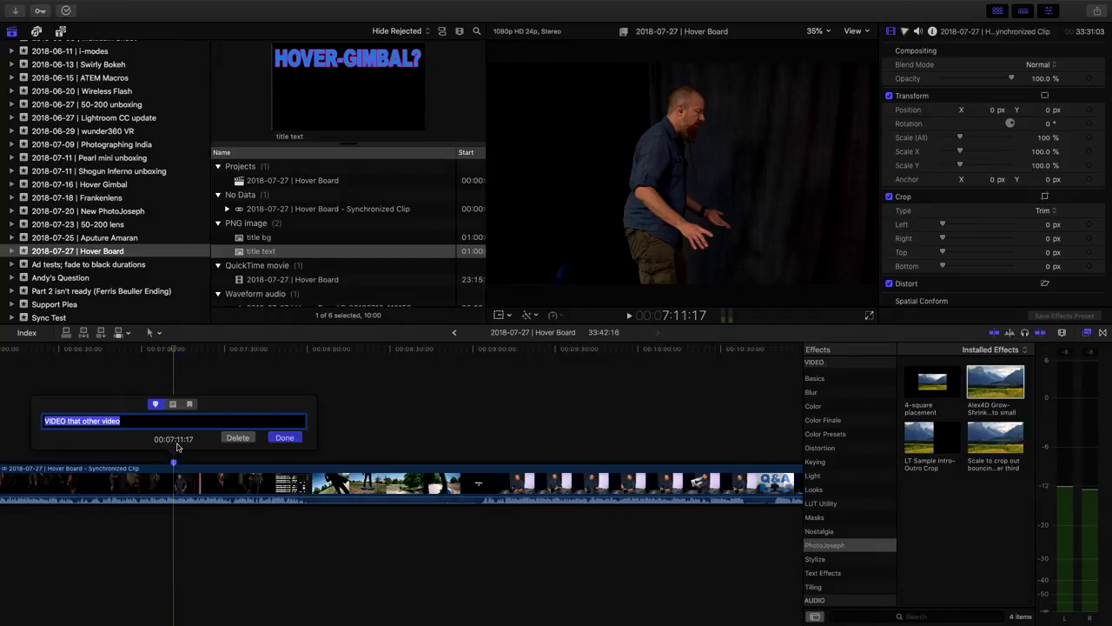
pyautogui.click(285, 437)
# Switch to Slack, send the colleague the direct message "7:11 VIDEO that other video", and return to Final Cut Pro.
pyautogui.press('super+Tab')
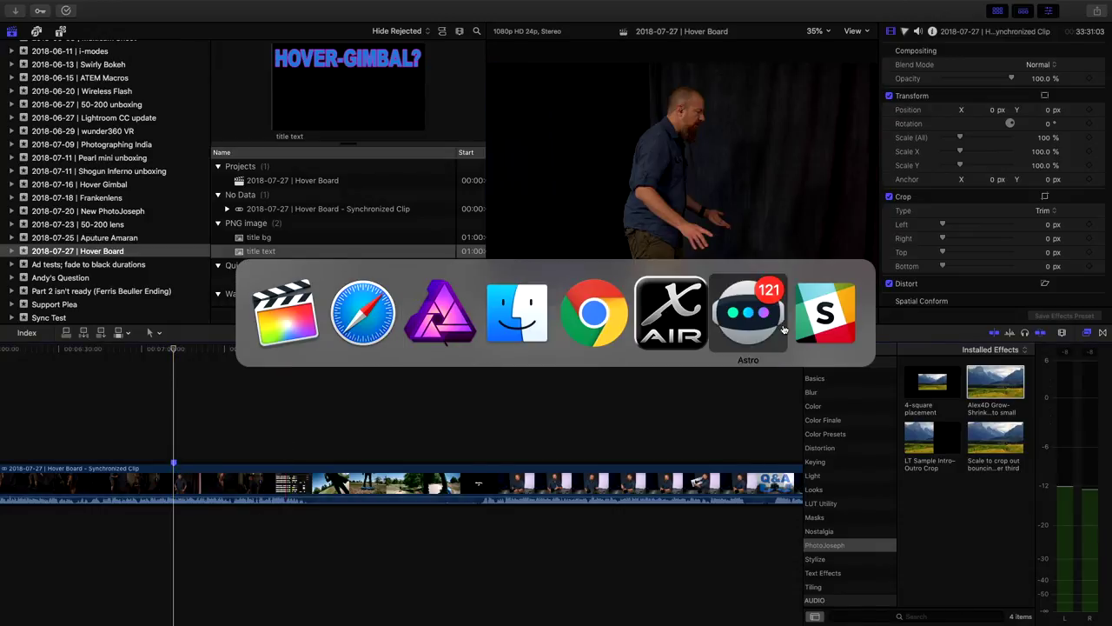
pyautogui.click(857, 330)
pyautogui.click(193, 600)
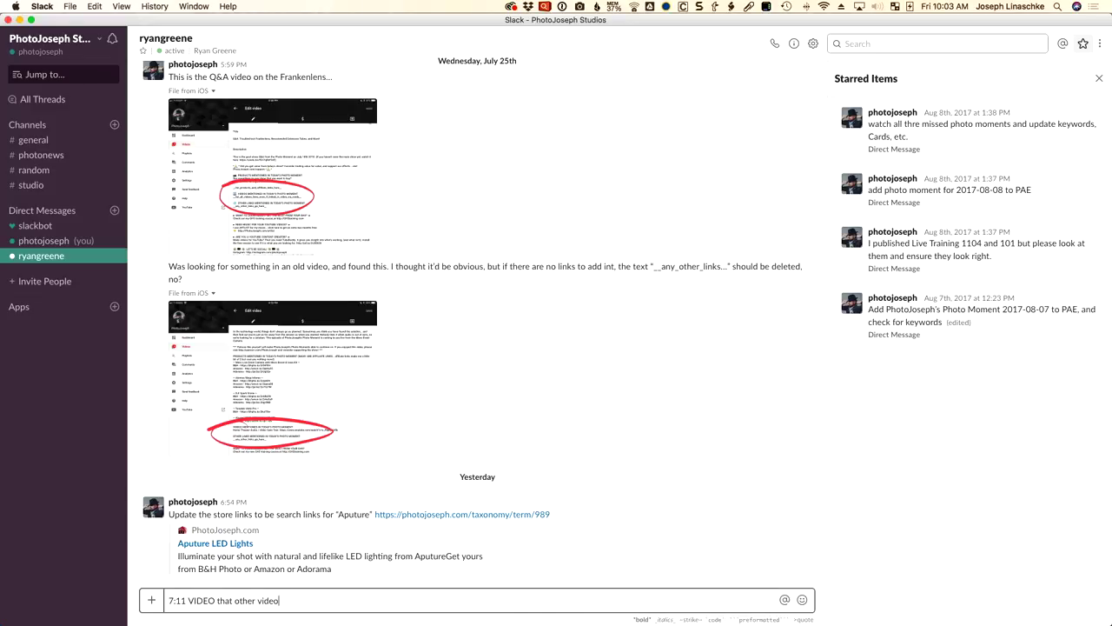
pyautogui.press('Return')
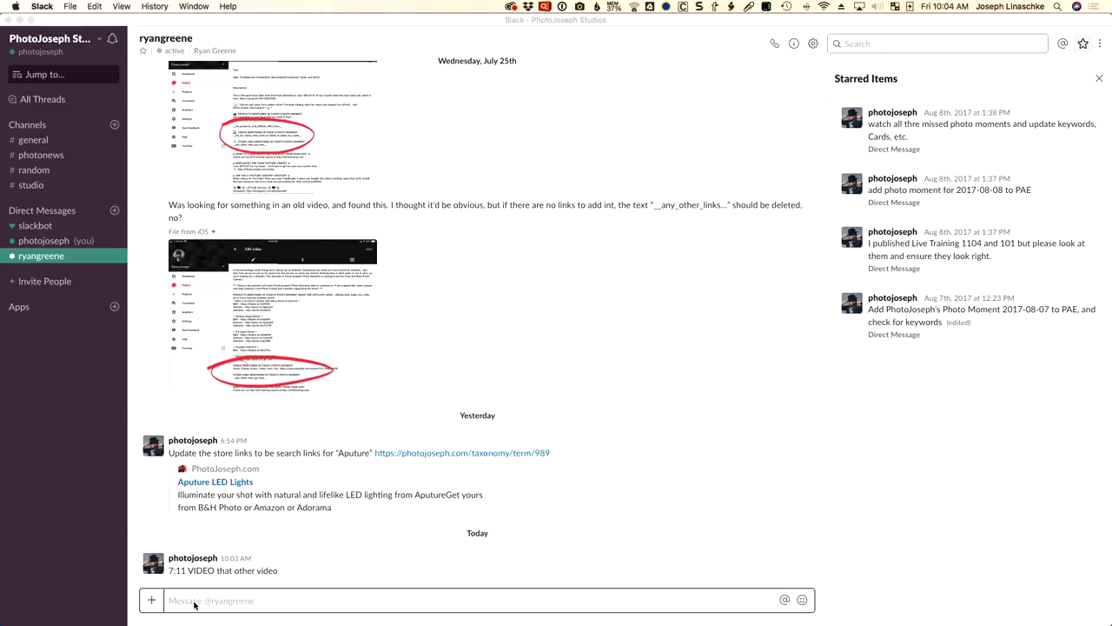
pyautogui.press('super+Tab')
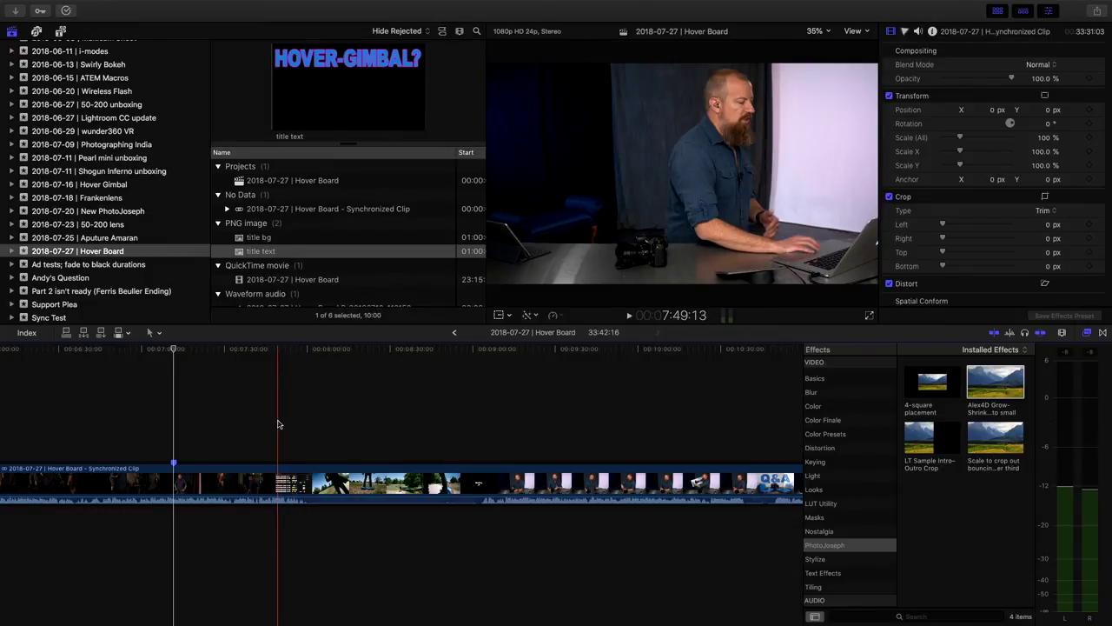
# Play back and forth around the transition into the hoverboard footage, and split the synchronized clip at 00:07:54:00, just before the switcher screen.
pyautogui.press('space')
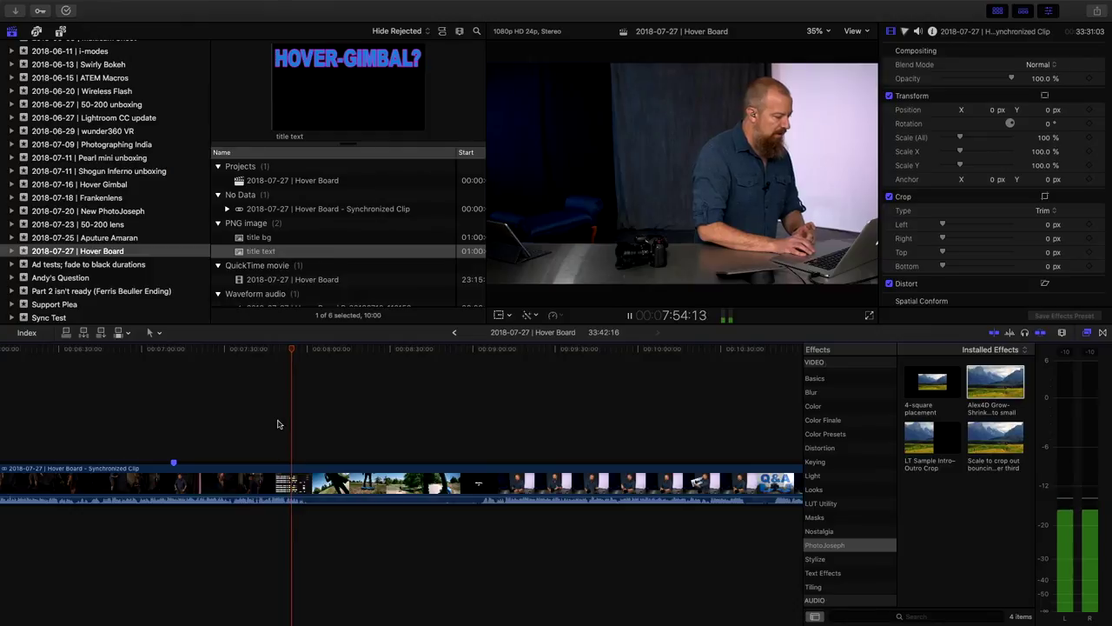
pyautogui.press('space')
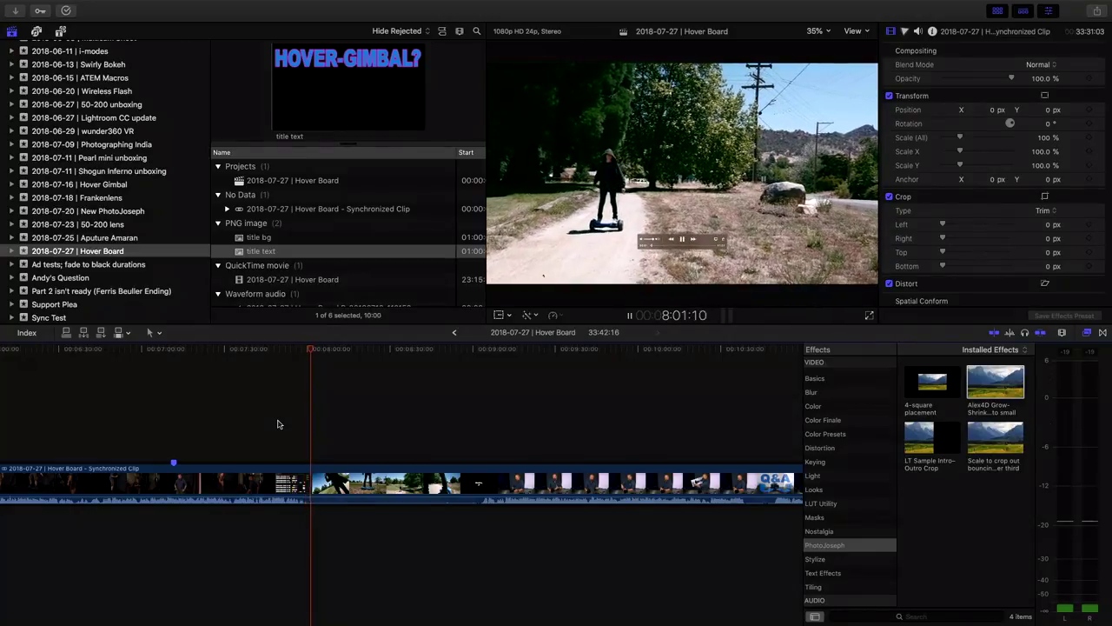
pyautogui.press('space')
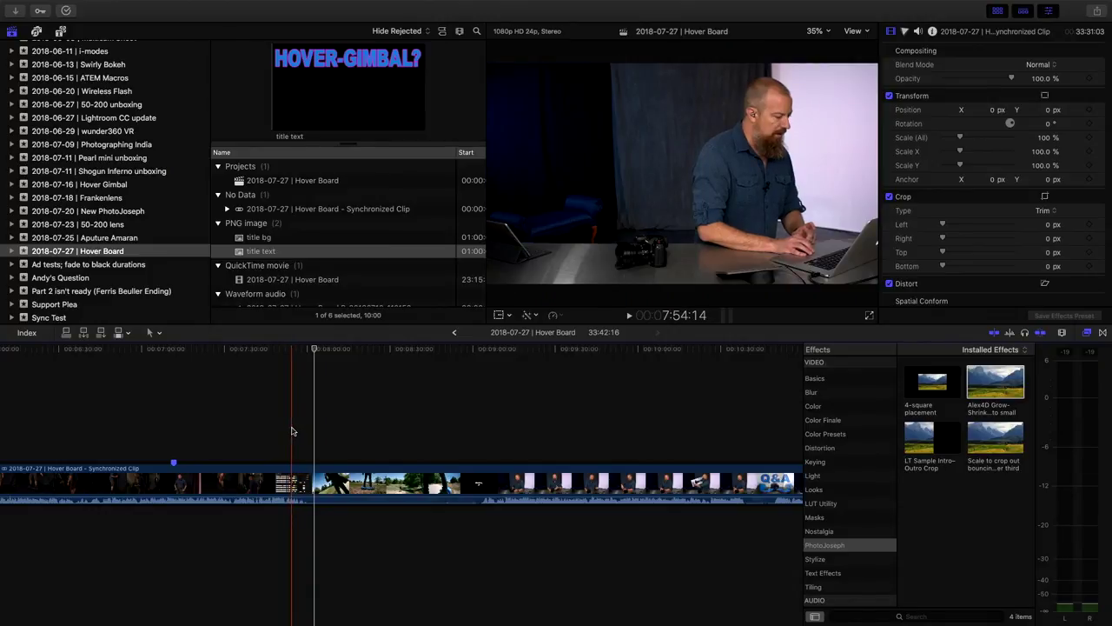
pyautogui.click(292, 431)
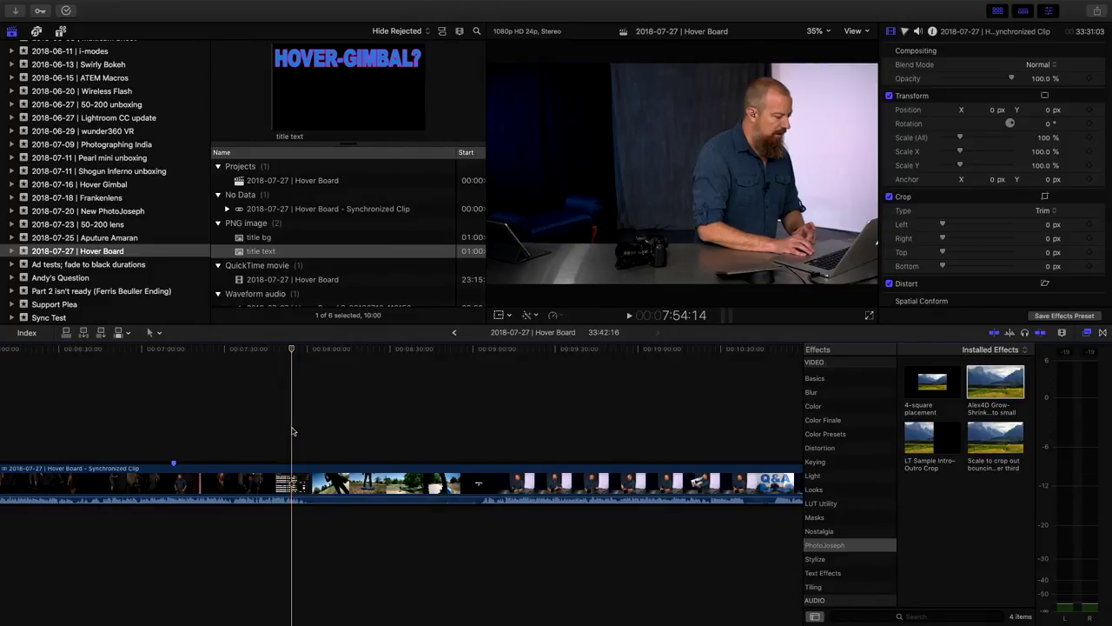
pyautogui.press('space')
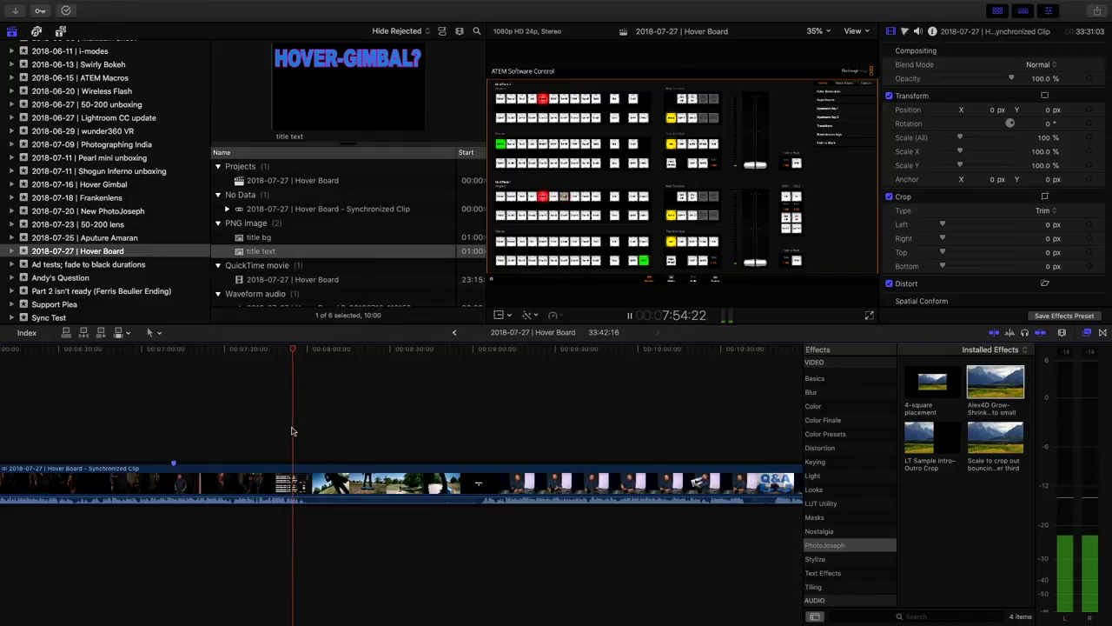
pyautogui.press('super+equal')
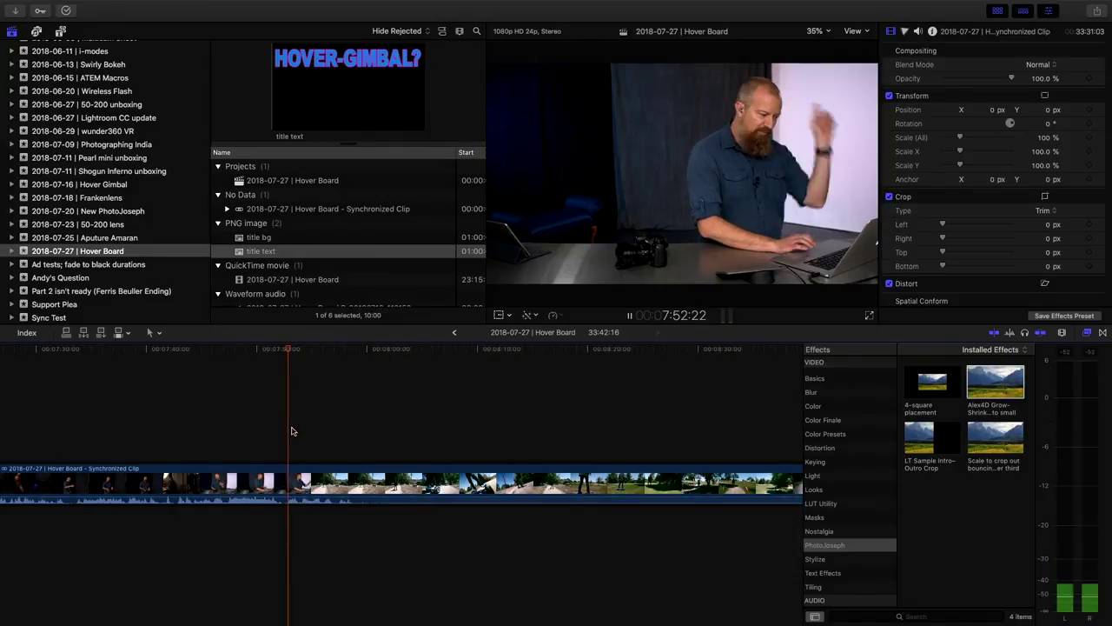
pyautogui.press('j')
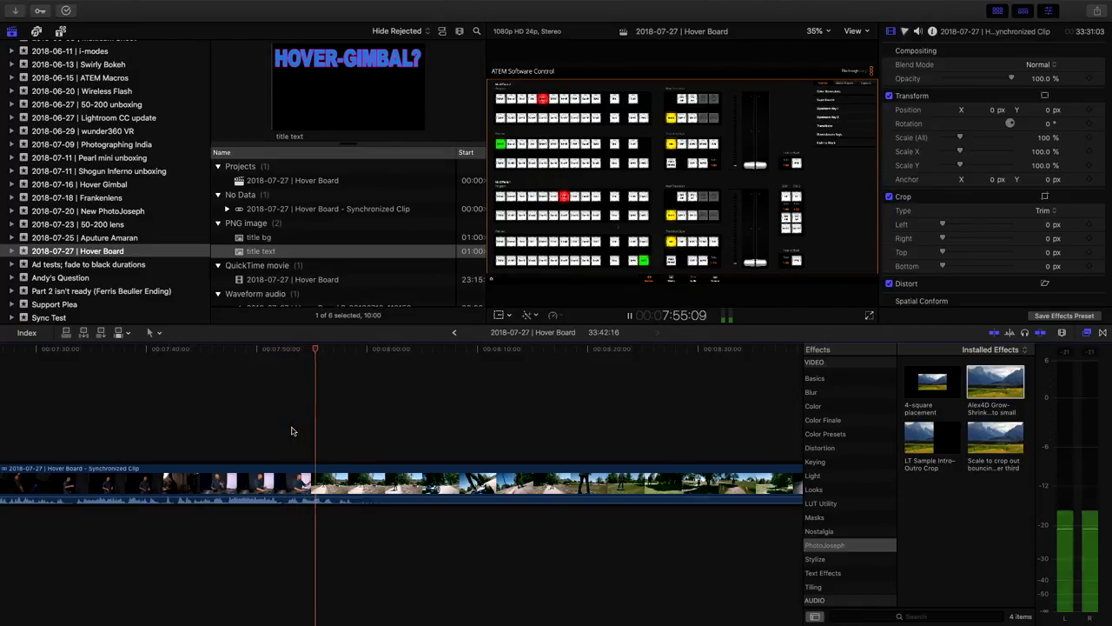
pyautogui.press('j')
pyautogui.press('j')
pyautogui.press('l')
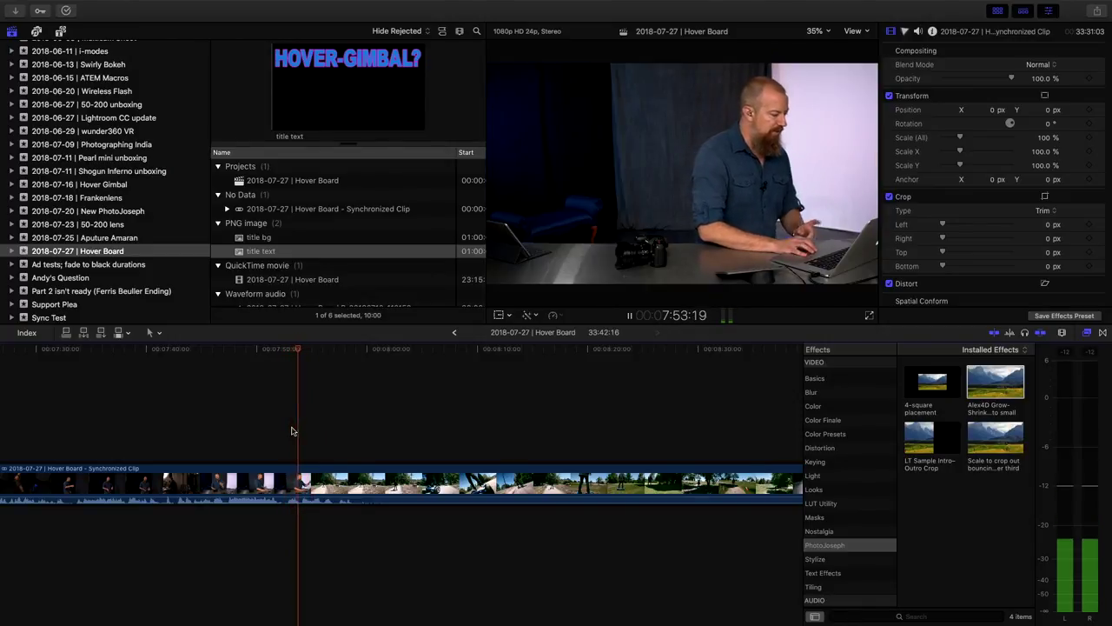
pyautogui.press('k')
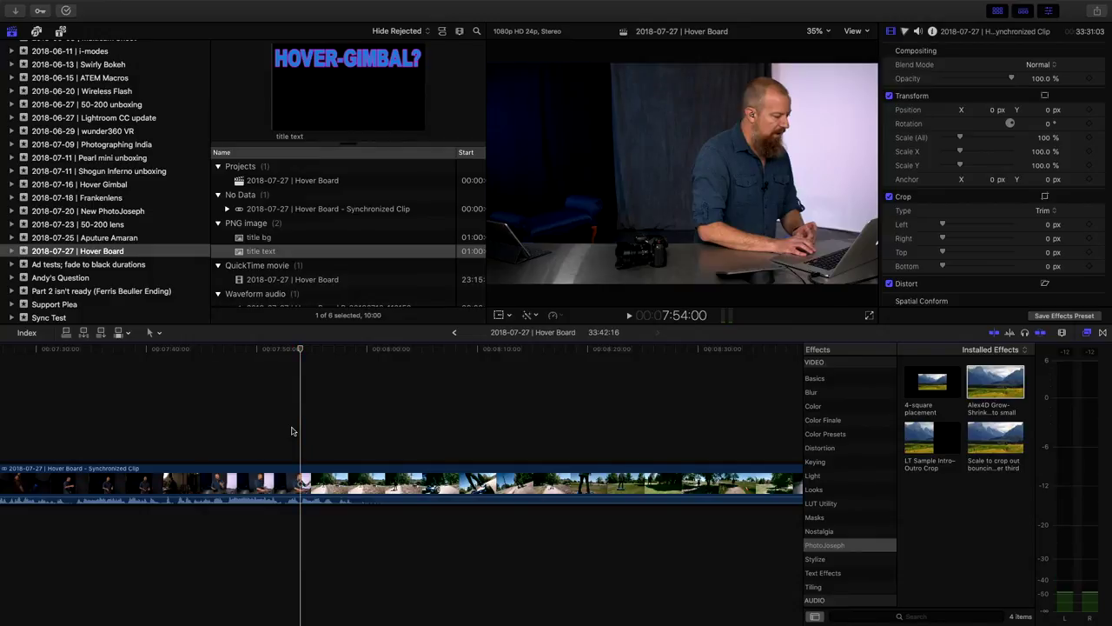
# Split the synchronized clip at 00:09:03:11, where the presenter returns, and delete the hoverboard footage section before that cut.
pyautogui.hscroll(15, 292, 431)
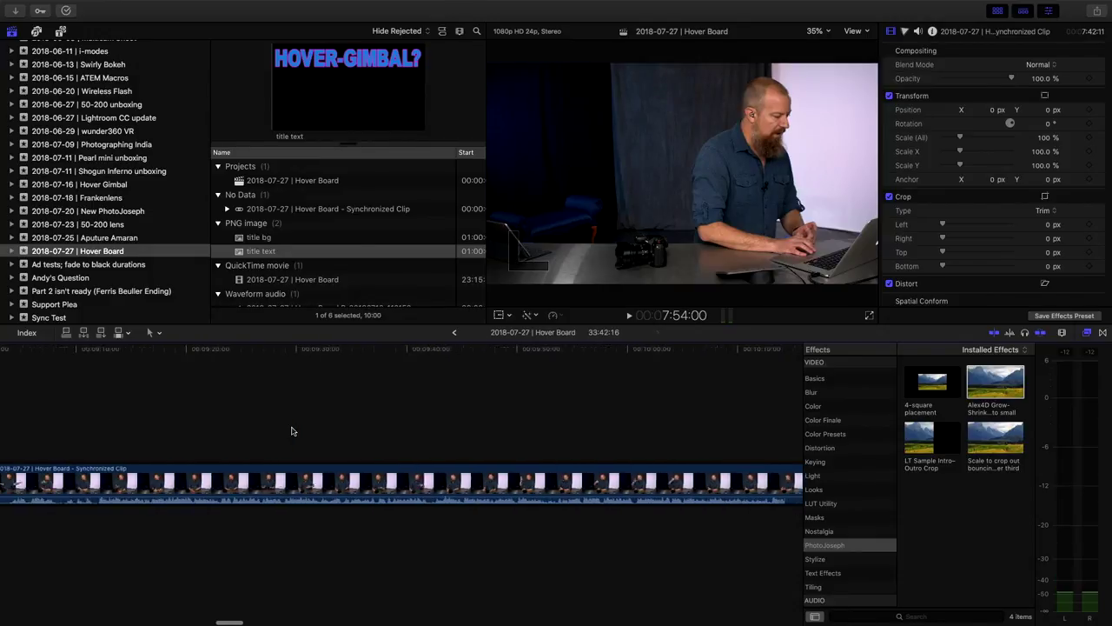
pyautogui.hscroll(-5, 347, 426)
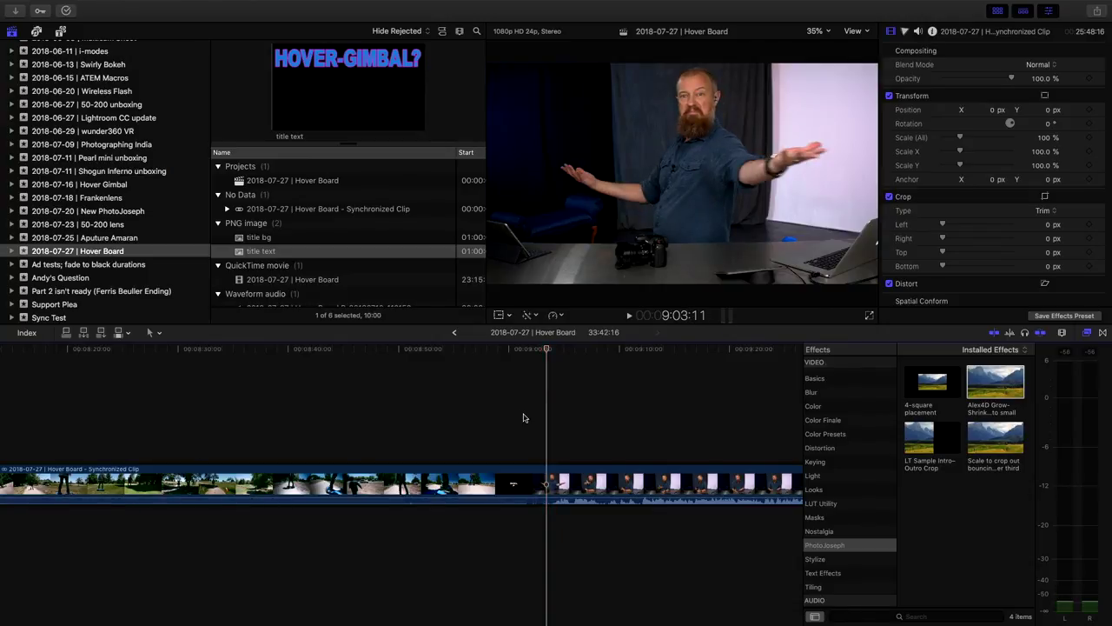
pyautogui.click(435, 484)
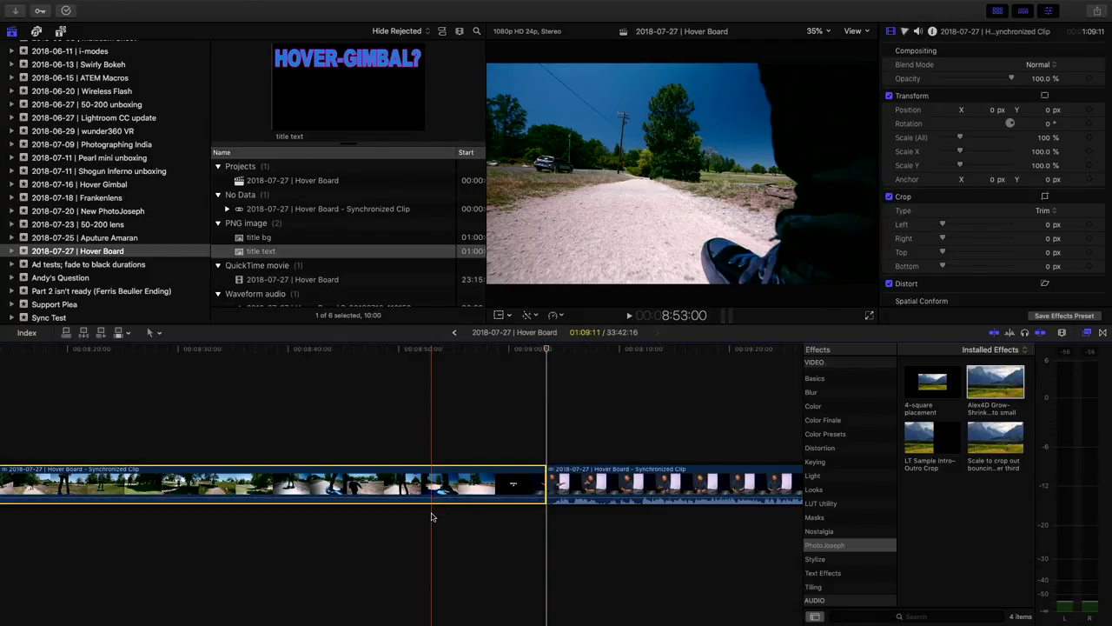
pyautogui.press('Delete')
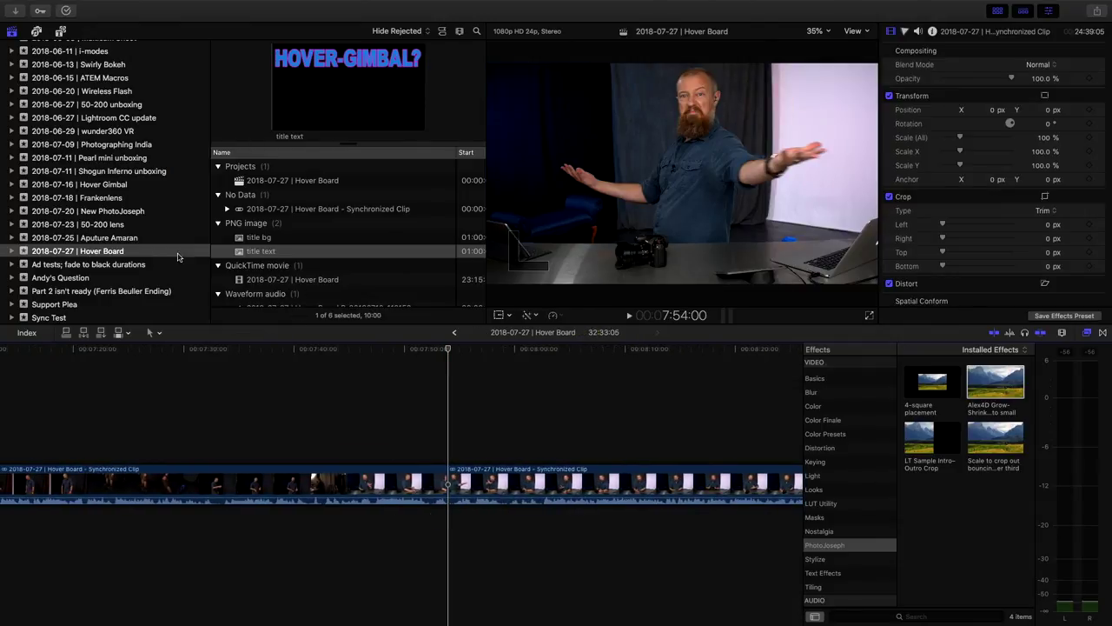
# Insert "Tako on the Hoverboard Clip COLOR GRADE" from the 2018-07-16 | Hover Gimbal event at the 00:07:54:00 cut.
pyautogui.click(102, 185)
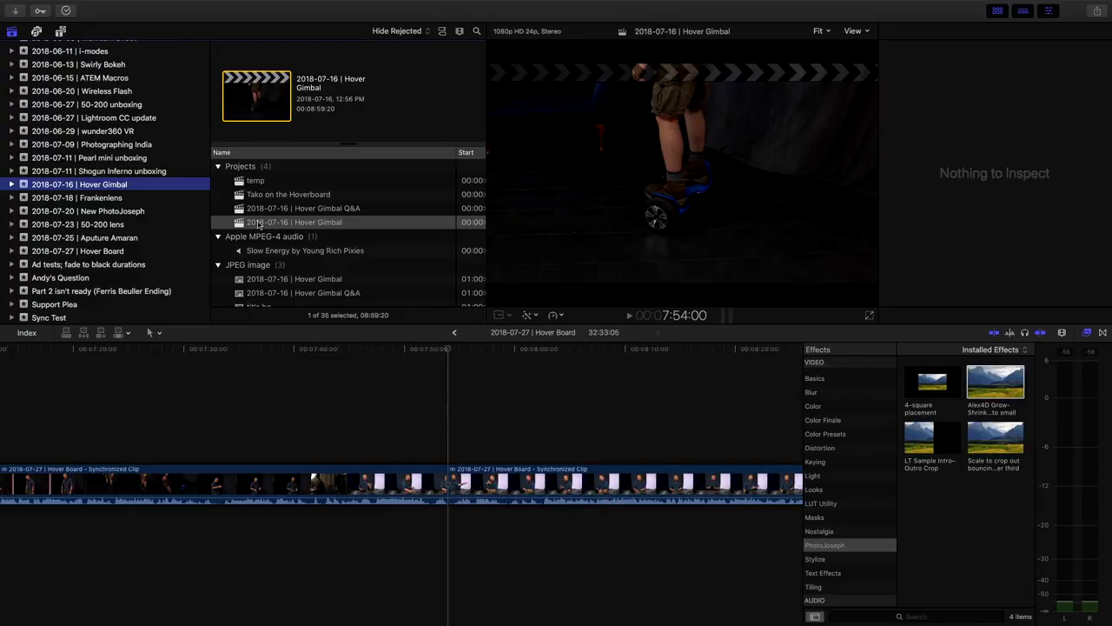
pyautogui.scroll(-5, 258, 225)
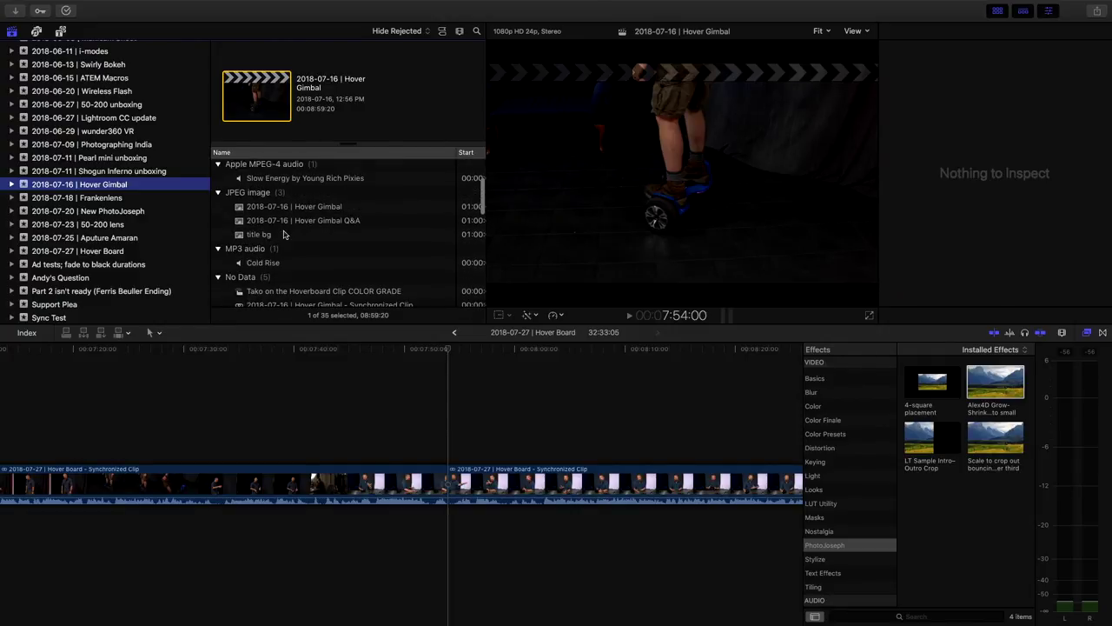
pyautogui.scroll(-7, 283, 234)
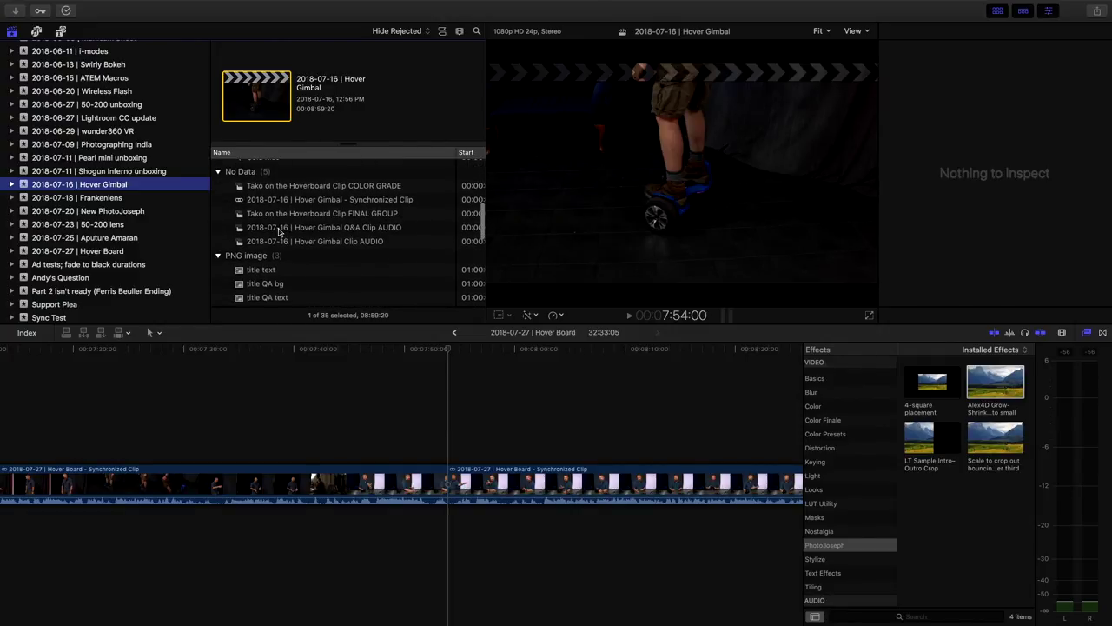
pyautogui.click(277, 228)
pyautogui.click(291, 213)
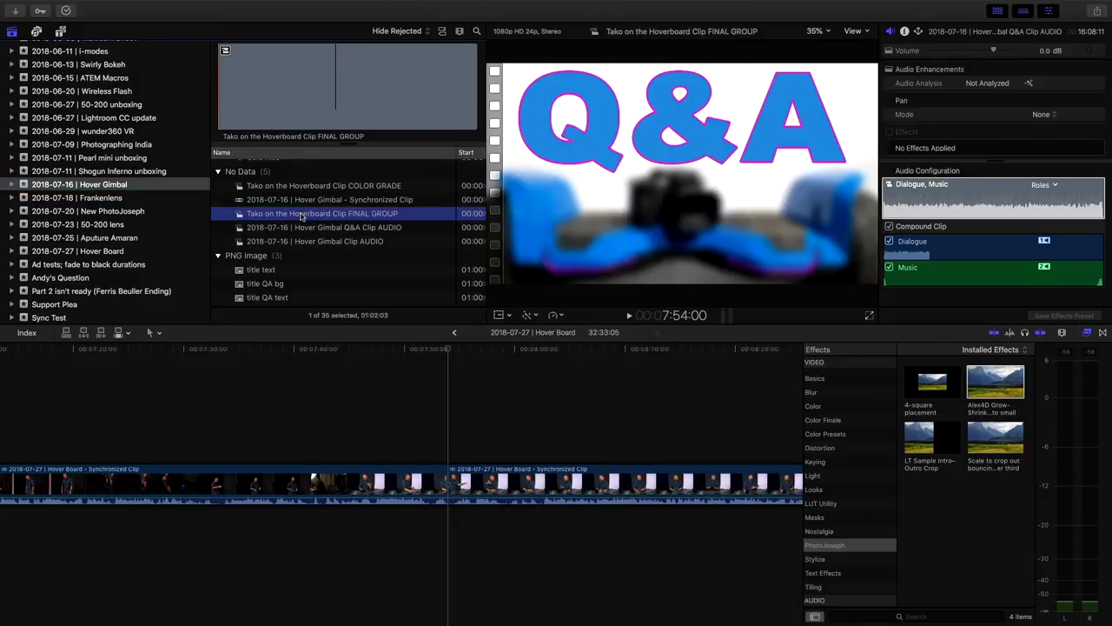
pyautogui.scroll(1, 291, 205)
pyautogui.click(292, 205)
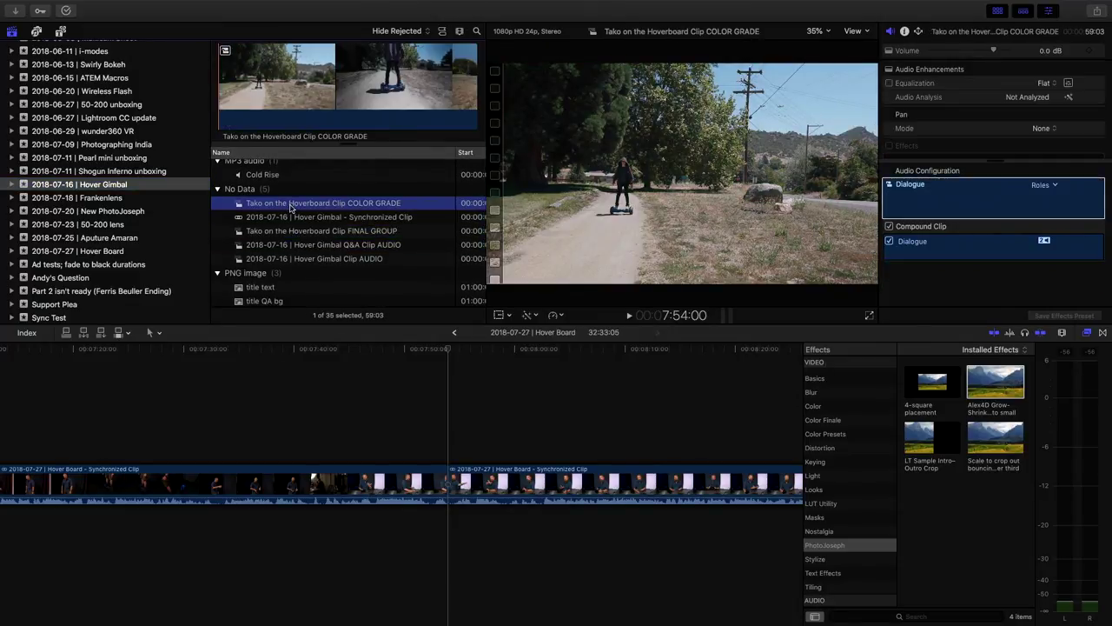
pyautogui.moveTo(388, 239); pyautogui.dragTo(452, 491)
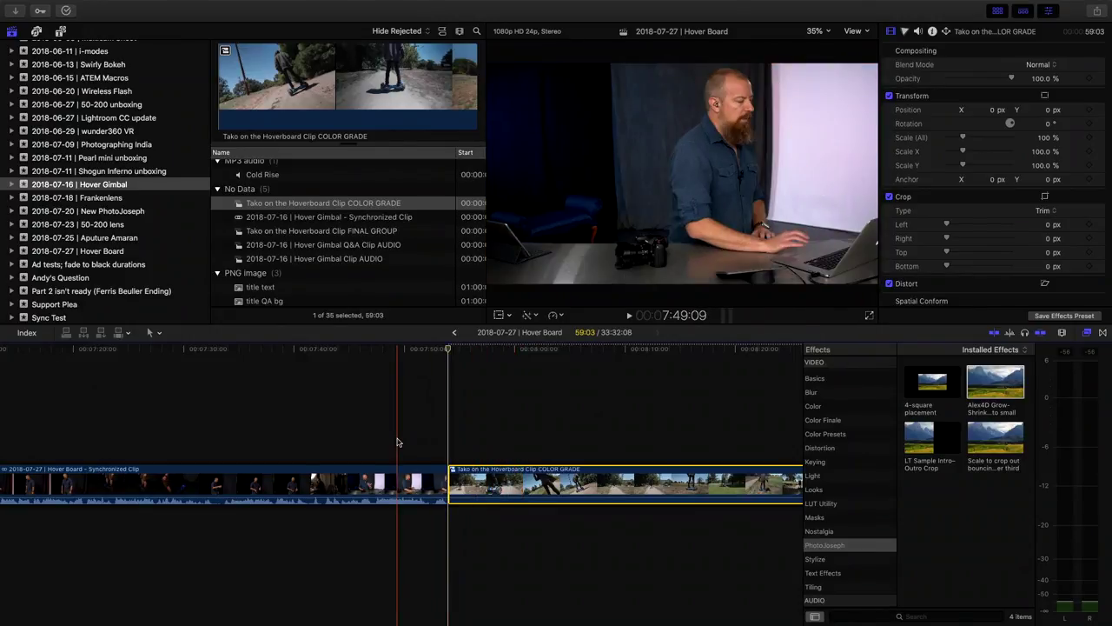
# Add a Basic Title above the synchronized clip at about 00:09:50, where the presenter talks after the inserted footage, and select it.
pyautogui.hscroll(3, 397, 443)
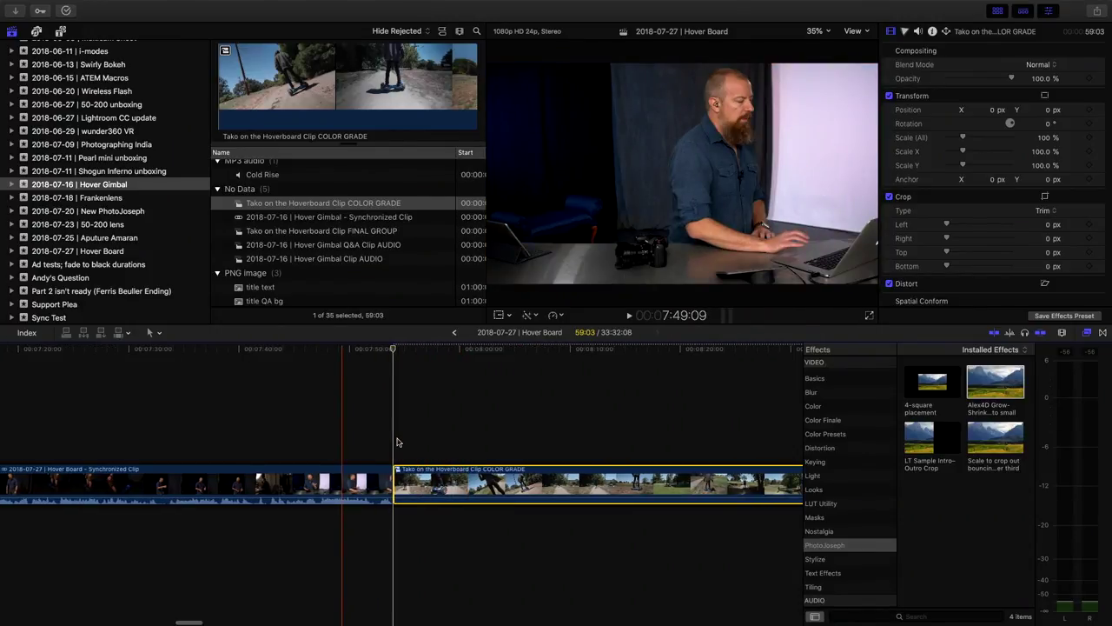
pyautogui.press('super+minus')
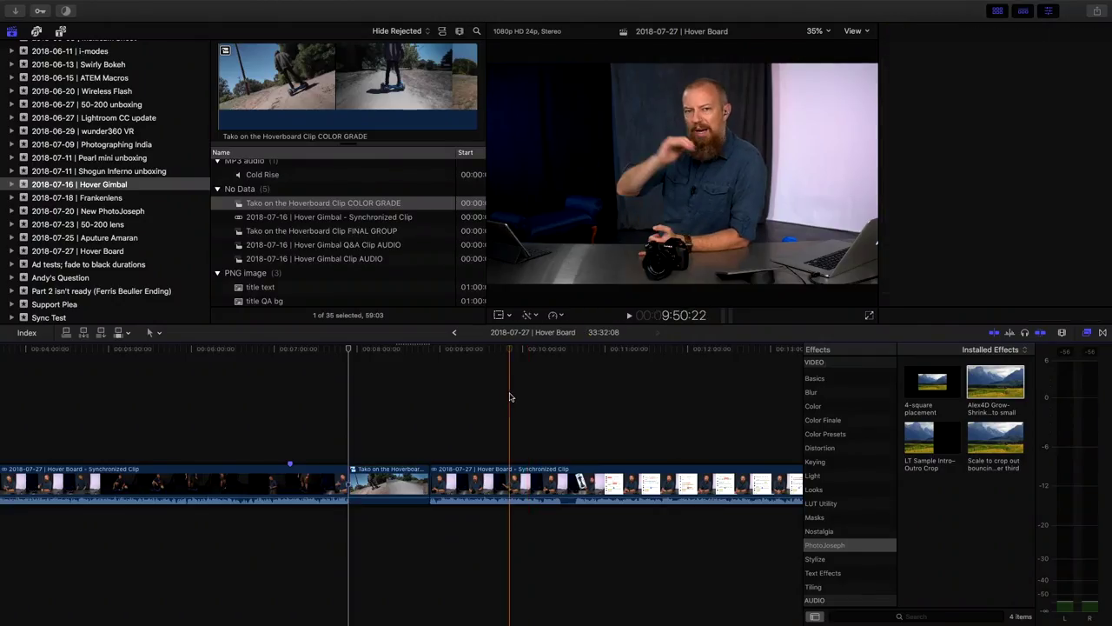
pyautogui.click(511, 400)
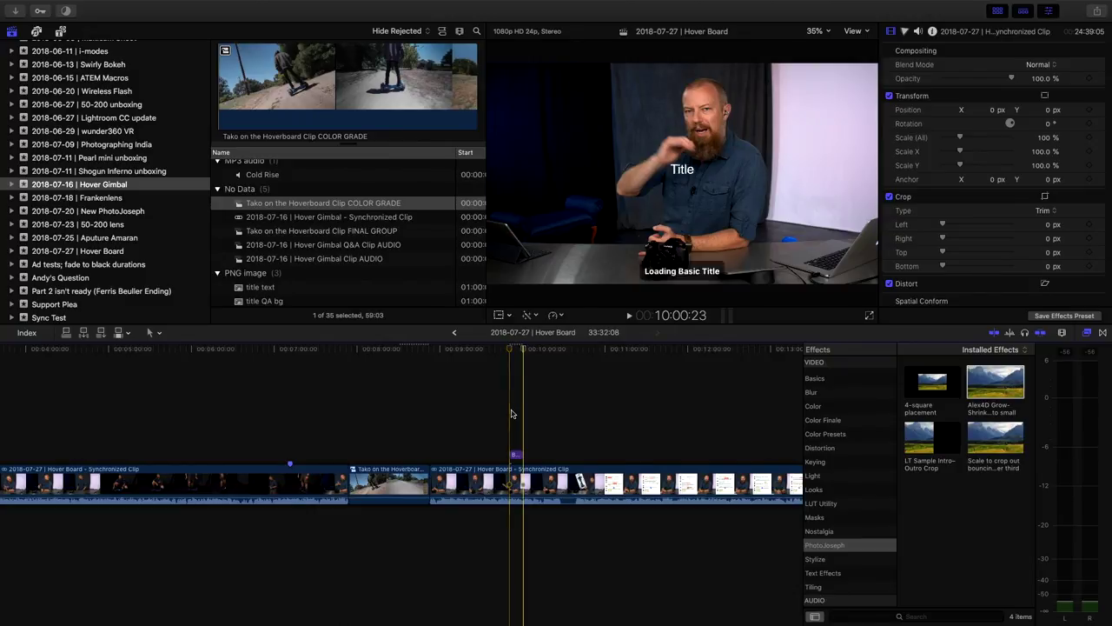
pyautogui.press('super+equal')
pyautogui.press('super+equal')
pyautogui.press('super+equal')
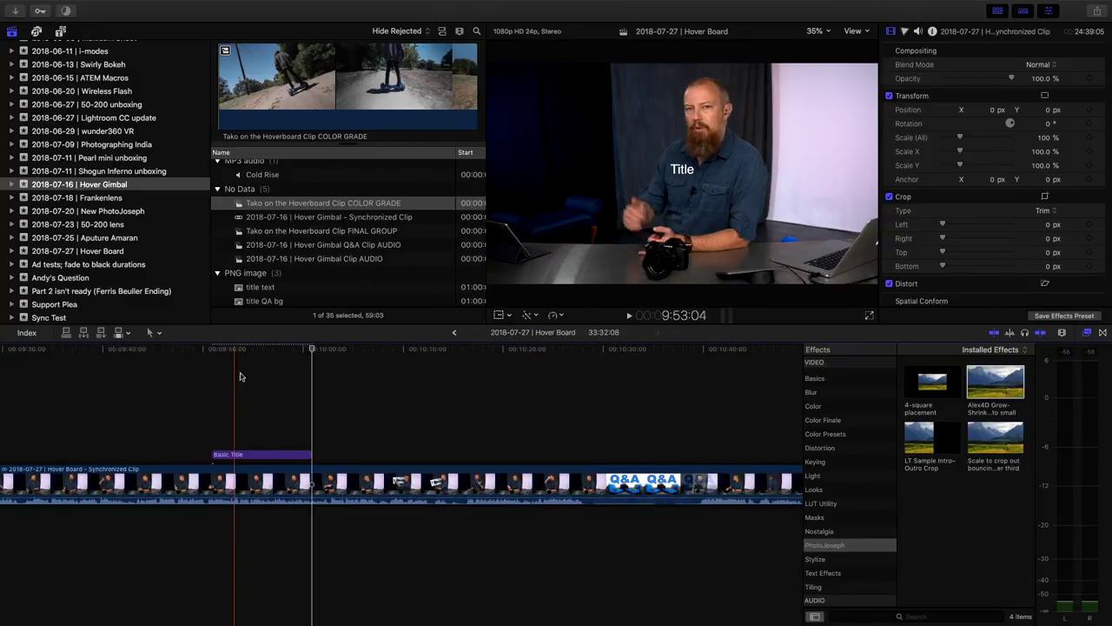
pyautogui.click(266, 456)
pyautogui.click(271, 454)
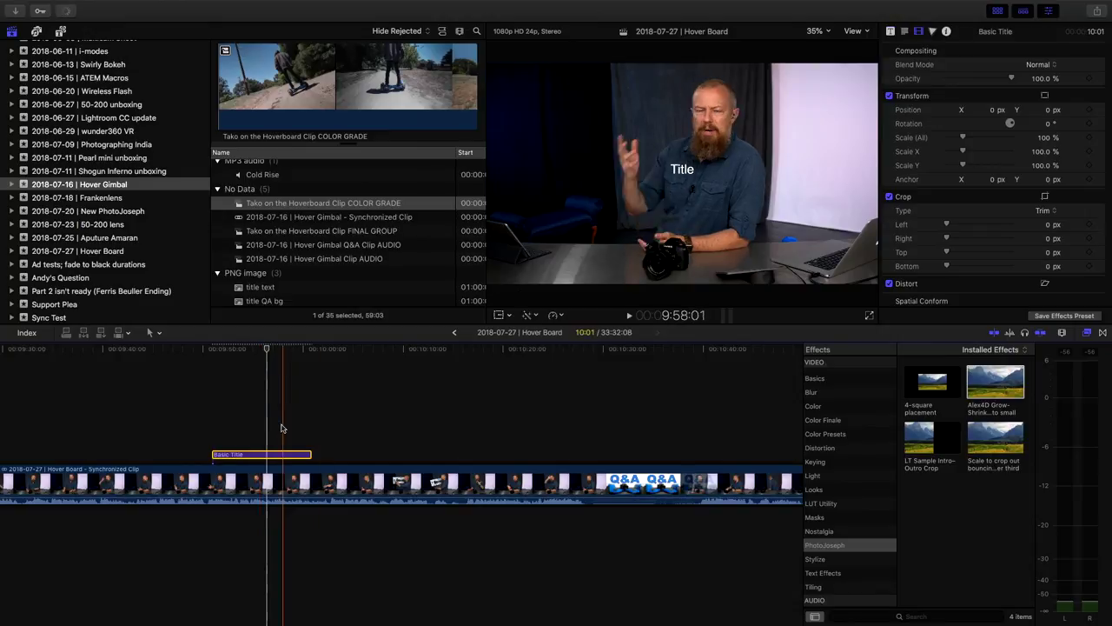
pyautogui.click(904, 33)
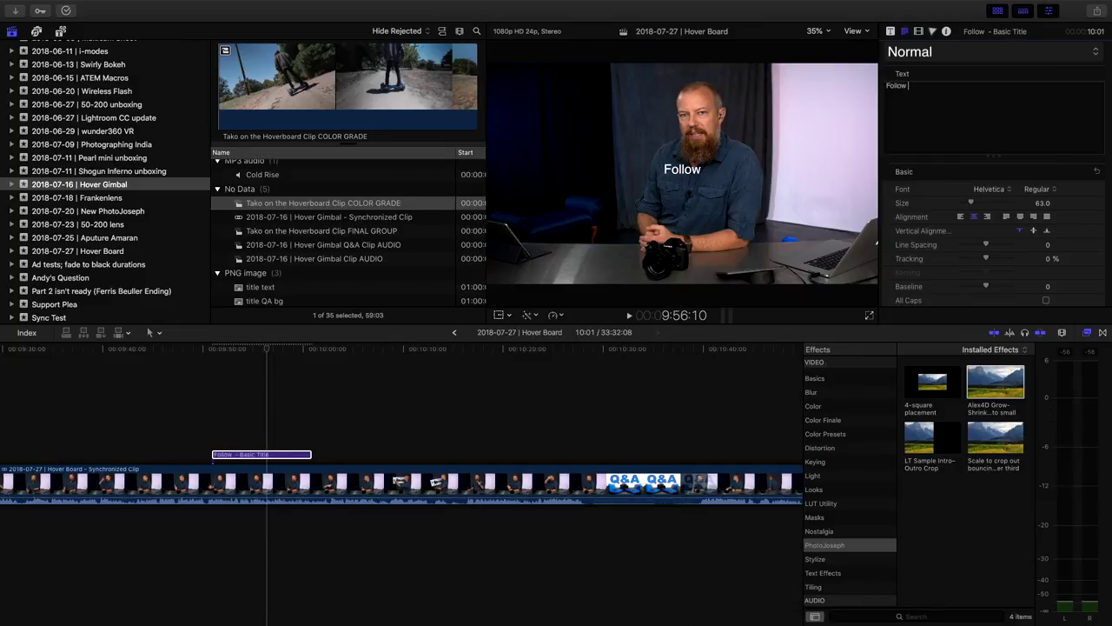
pyautogui.press('BackSpace')
pyautogui.press('BackSpace')
pyautogui.press('BackSpace')
pyautogui.press('BackSpace')
pyautogui.press('BackSpace')
pyautogui.press('BackSpace')
pyautogui.press('BackSpace')
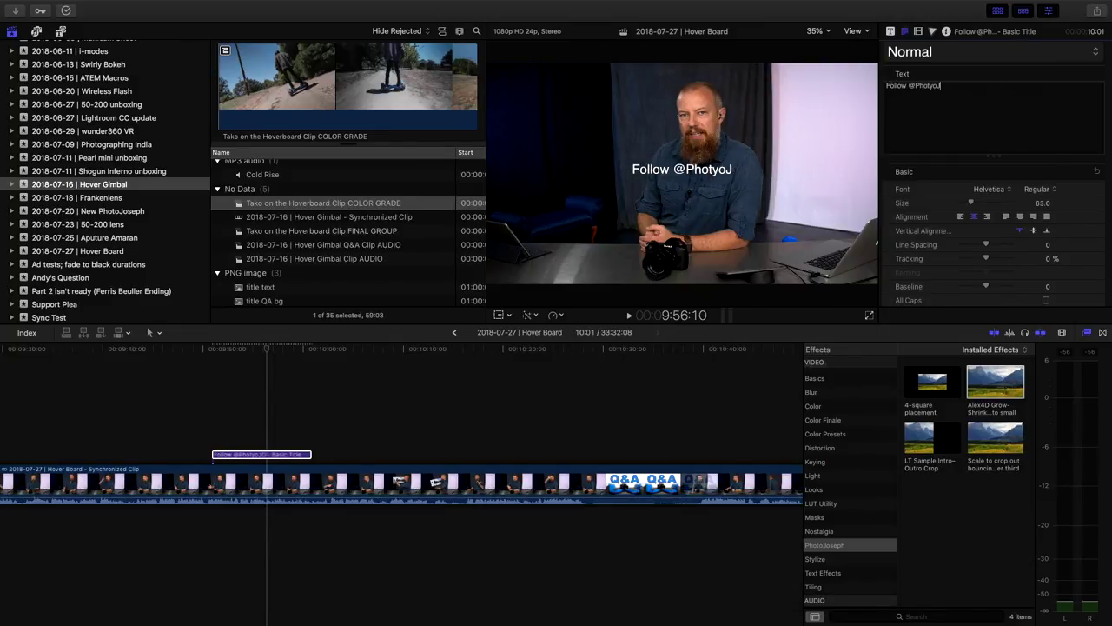
pyautogui.write('oJoseph')
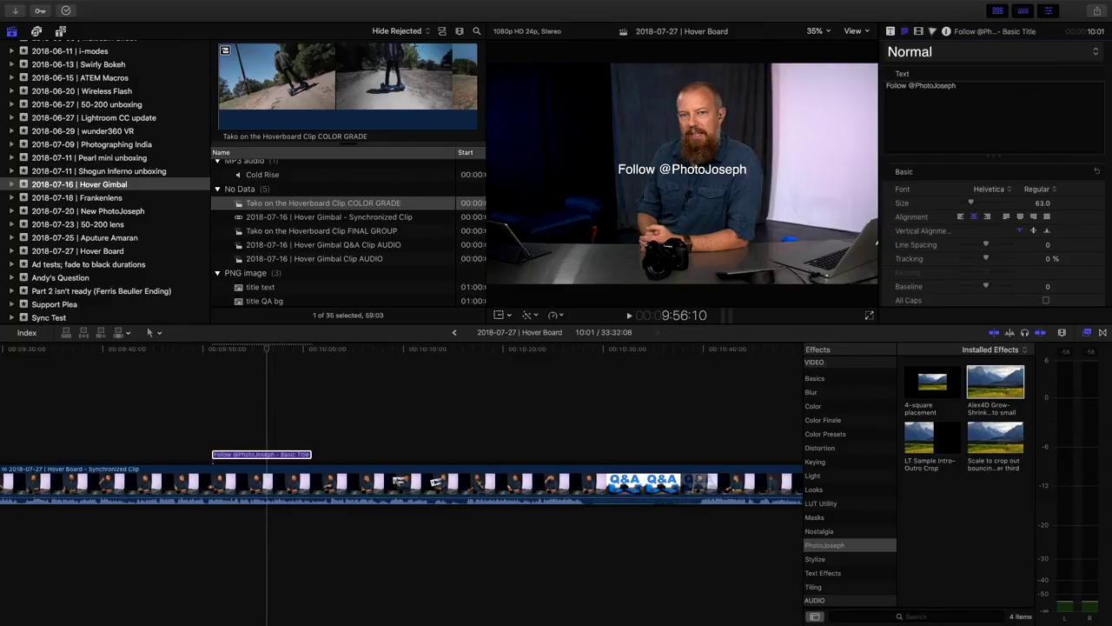
# Apply the Swoosh Text style to the title and place it low in the frame, left of centre beside the camera.
pyautogui.moveTo(702, 173); pyautogui.dragTo(690, 158)
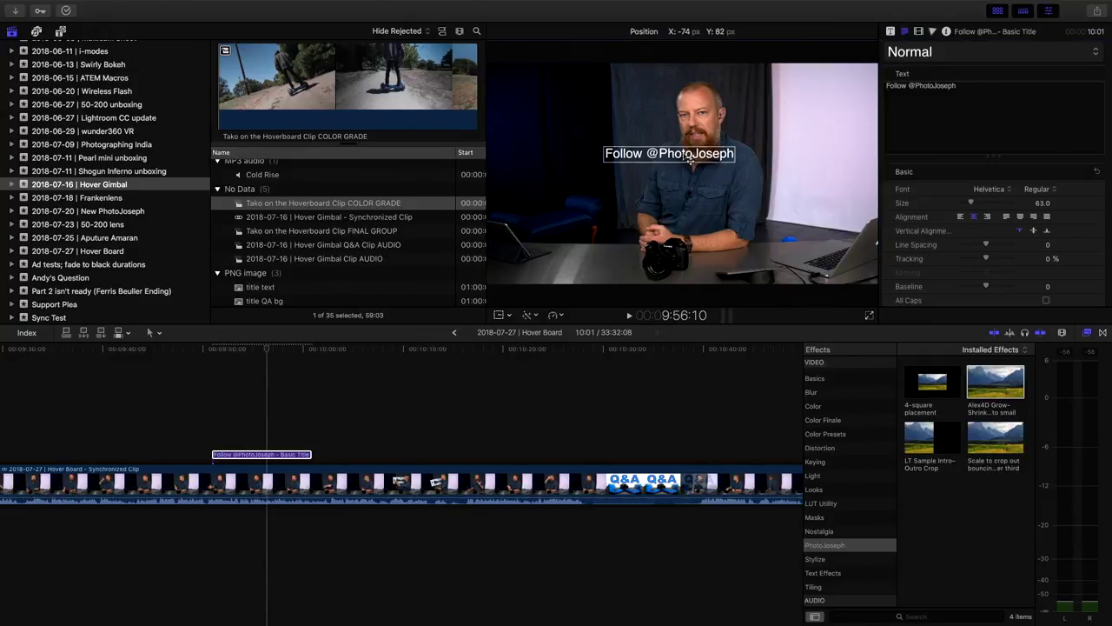
pyautogui.click(989, 53)
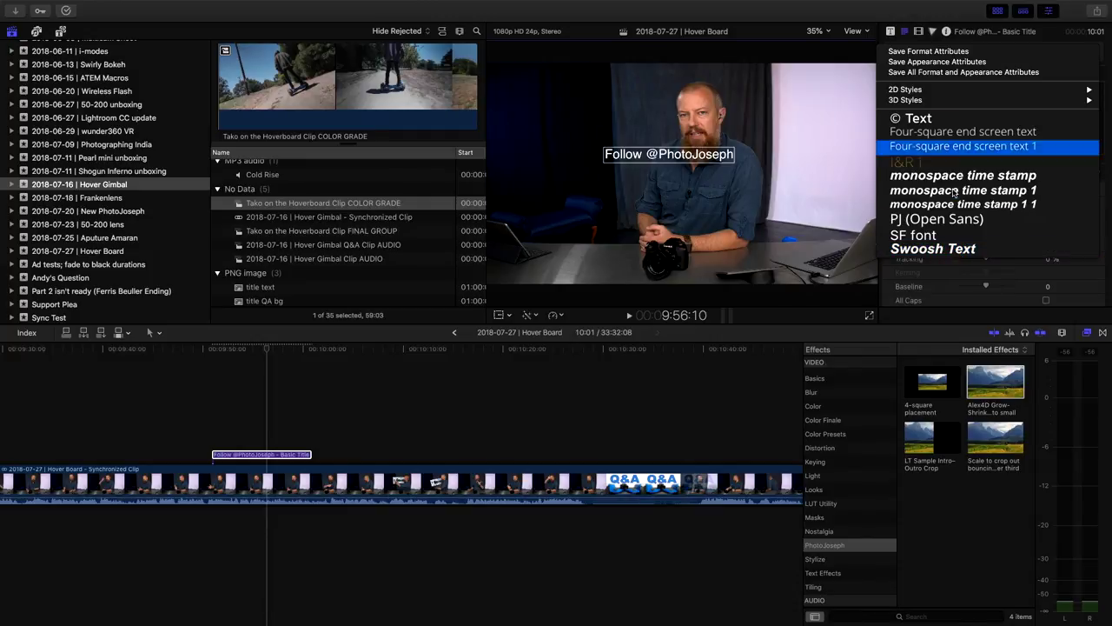
pyautogui.click(921, 249)
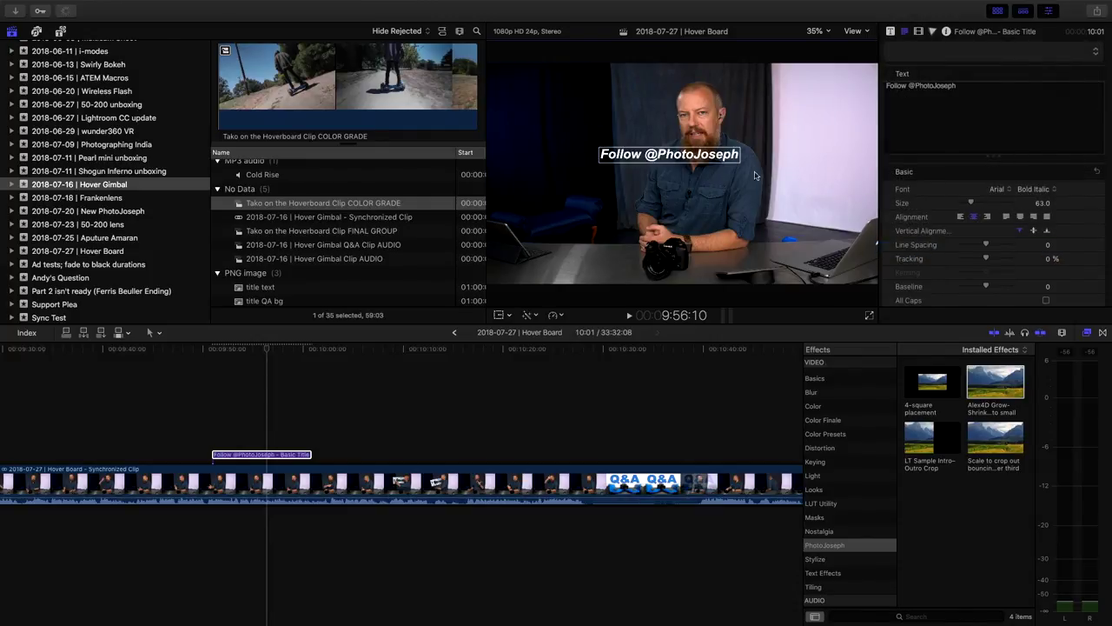
pyautogui.moveTo(677, 154); pyautogui.dragTo(622, 266)
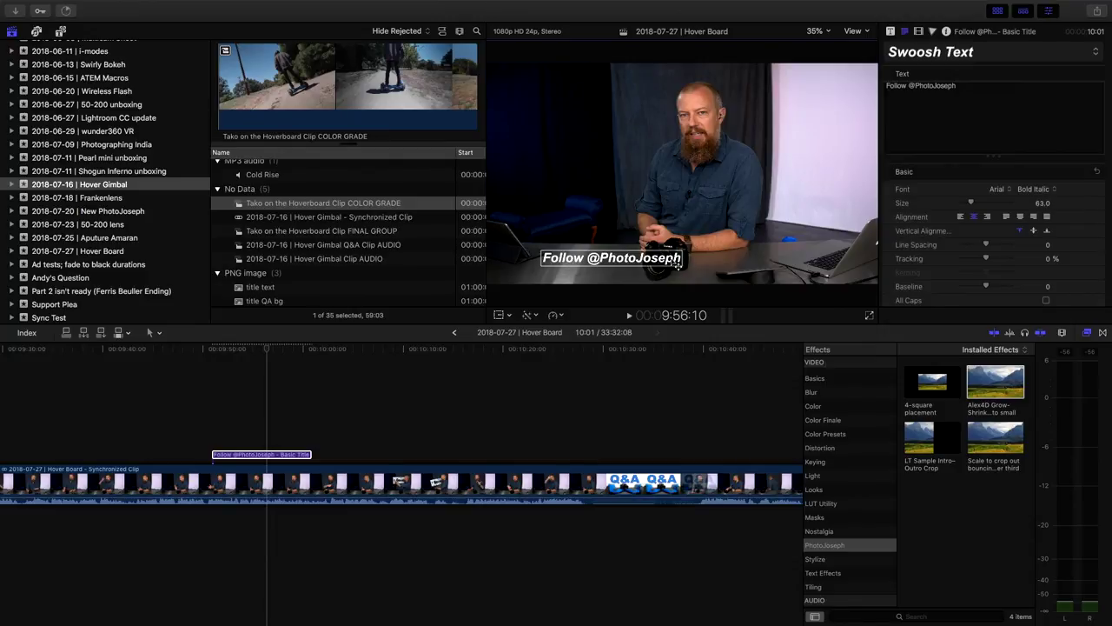
# Add a Custom solid beneath the title and trim its frame to a bar behind the text, cropping about 892 top, 64 bottom and 916 right.
pyautogui.click(61, 33)
pyautogui.moveTo(243, 91); pyautogui.dragTo(219, 441)
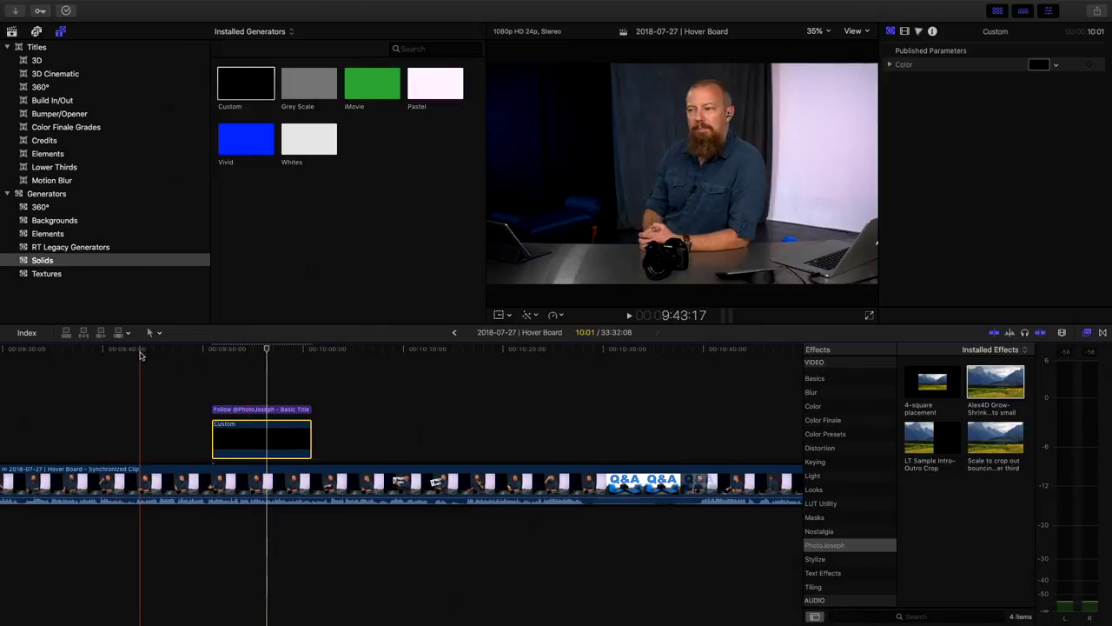
pyautogui.click(499, 315)
pyautogui.click(509, 314)
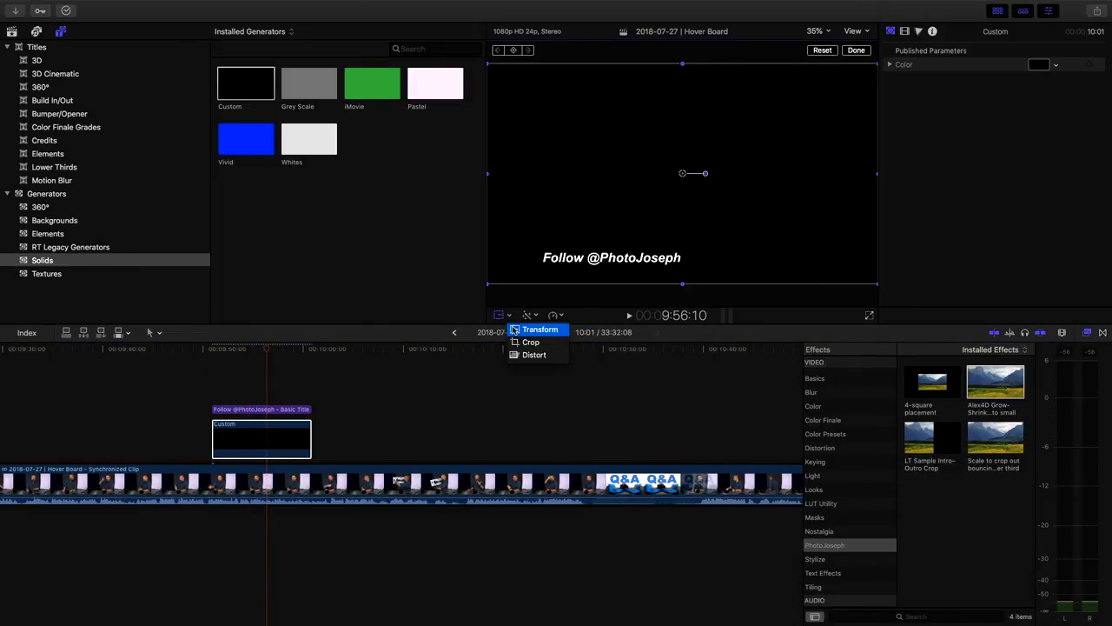
pyautogui.click(528, 338)
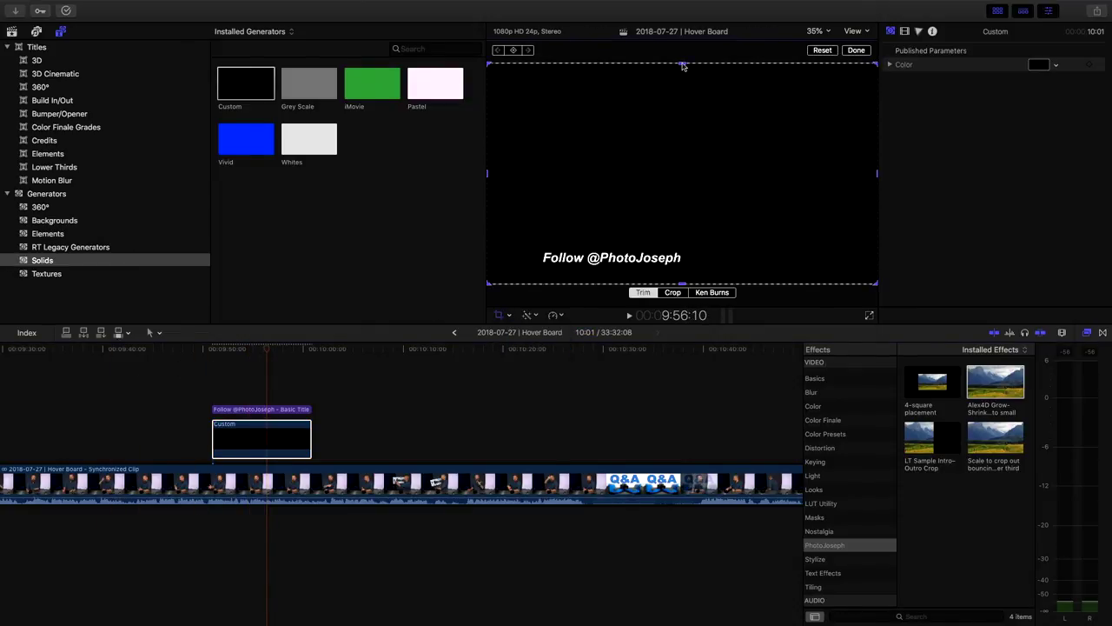
pyautogui.moveTo(683, 65); pyautogui.dragTo(684, 245)
pyautogui.moveTo(683, 283); pyautogui.dragTo(683, 271)
pyautogui.moveTo(880, 258); pyautogui.dragTo(614, 261)
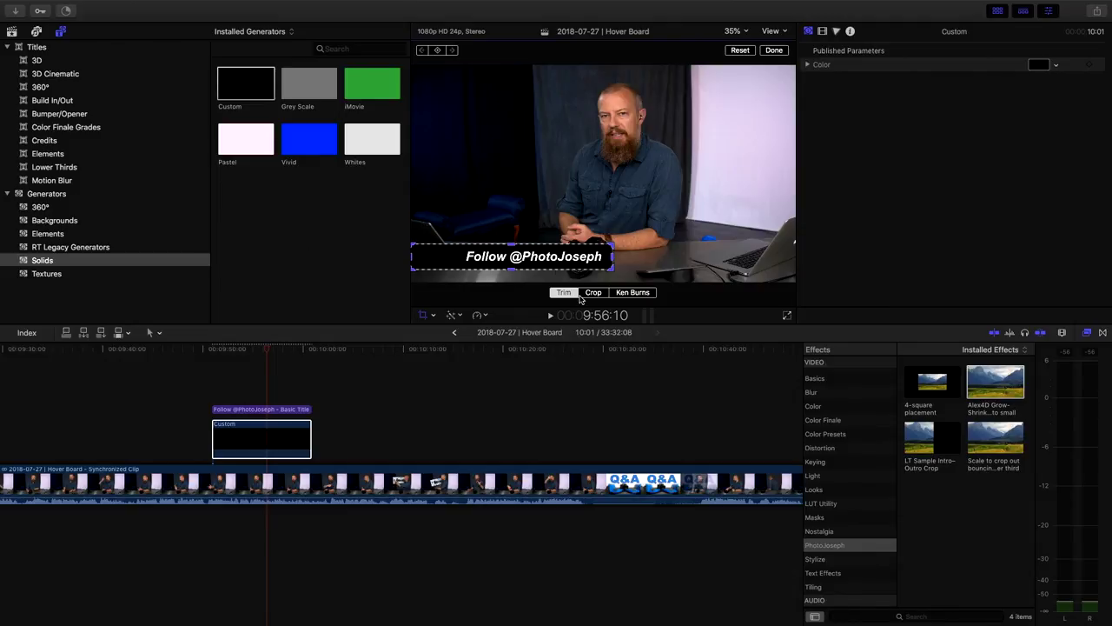
pyautogui.click(774, 50)
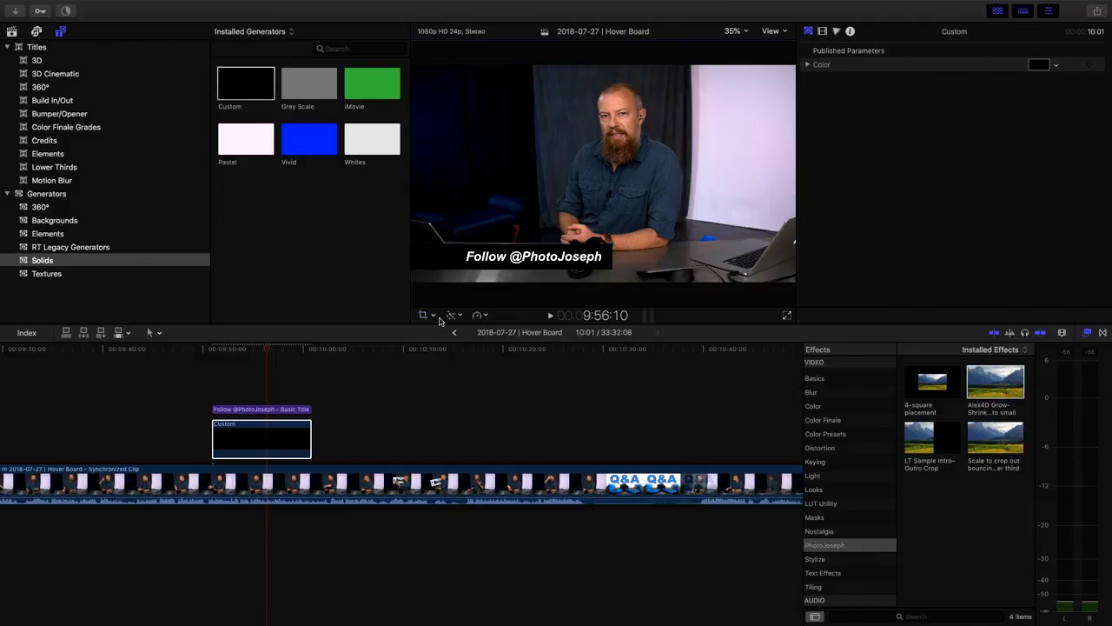
# Set the black bar's opacity to 90% and play the video from just before the title.
pyautogui.click(823, 32)
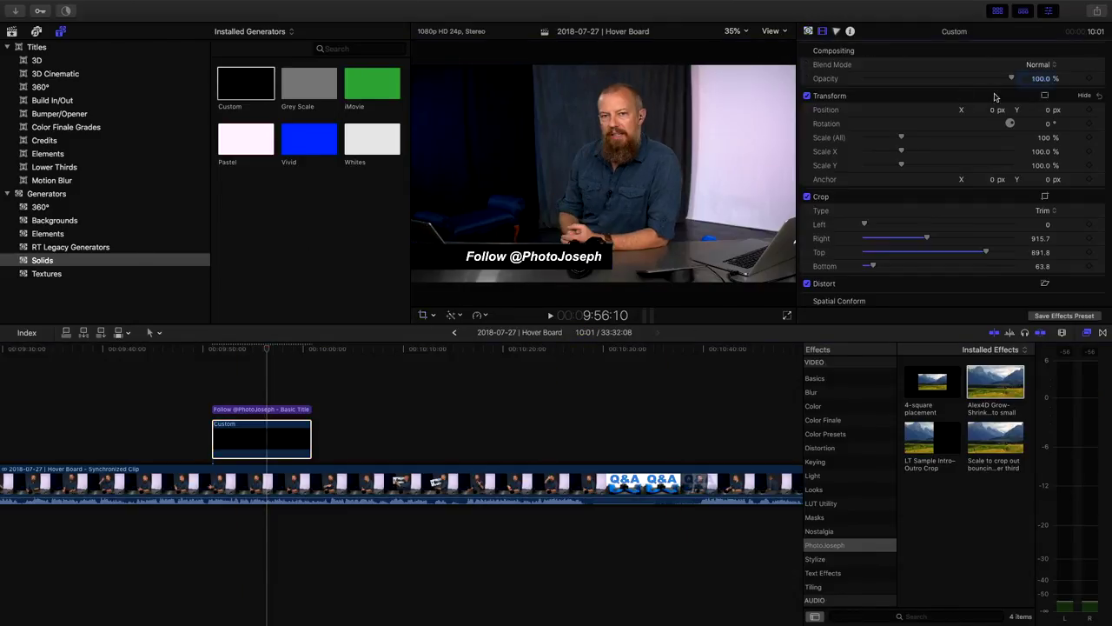
pyautogui.moveTo(1006, 83)
pyautogui.mouseDown()
pyautogui.moveTo(959, 80)
pyautogui.moveTo(997, 80)
pyautogui.mouseUp()
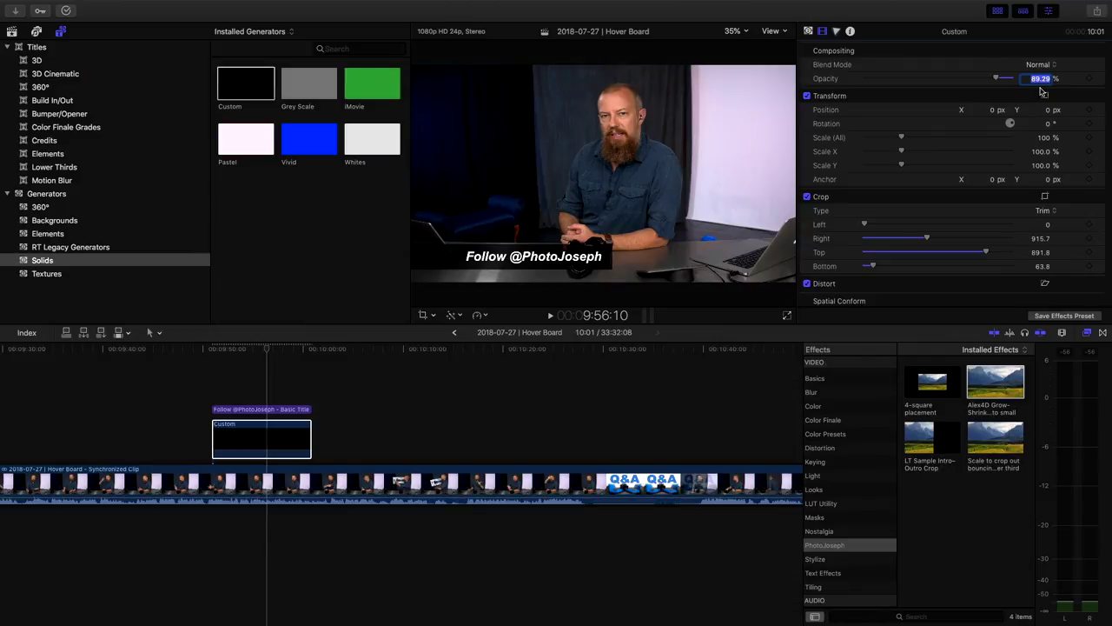
pyautogui.click(200, 389)
pyautogui.press('space')
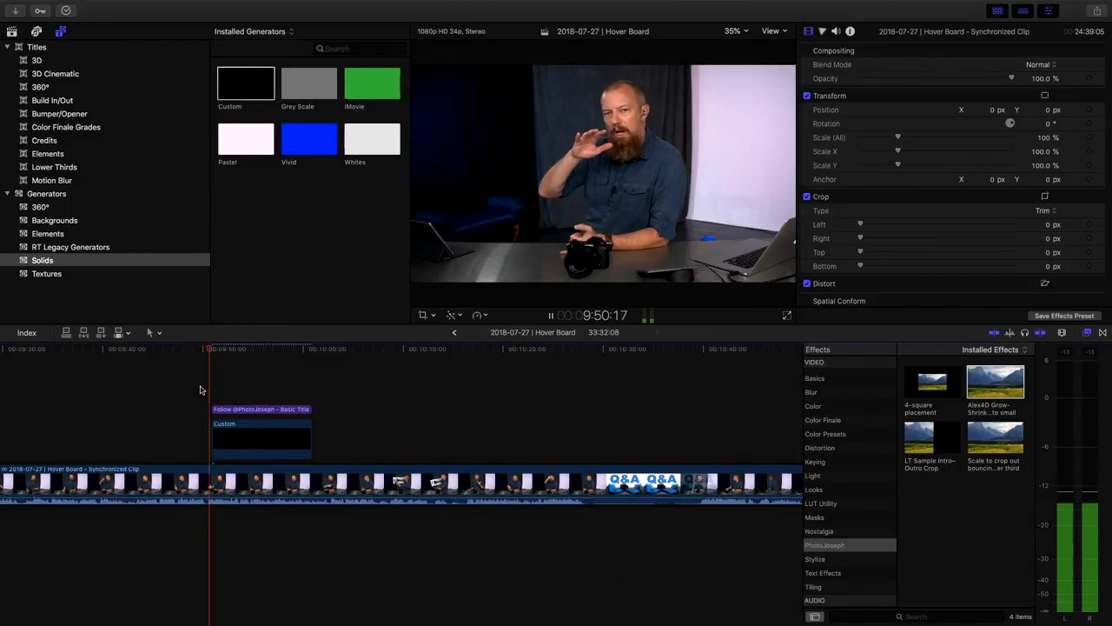
pyautogui.press('space')
# Add the Slide transition from the Movements category to both ends of the black solid and of the title.
pyautogui.click(245, 432)
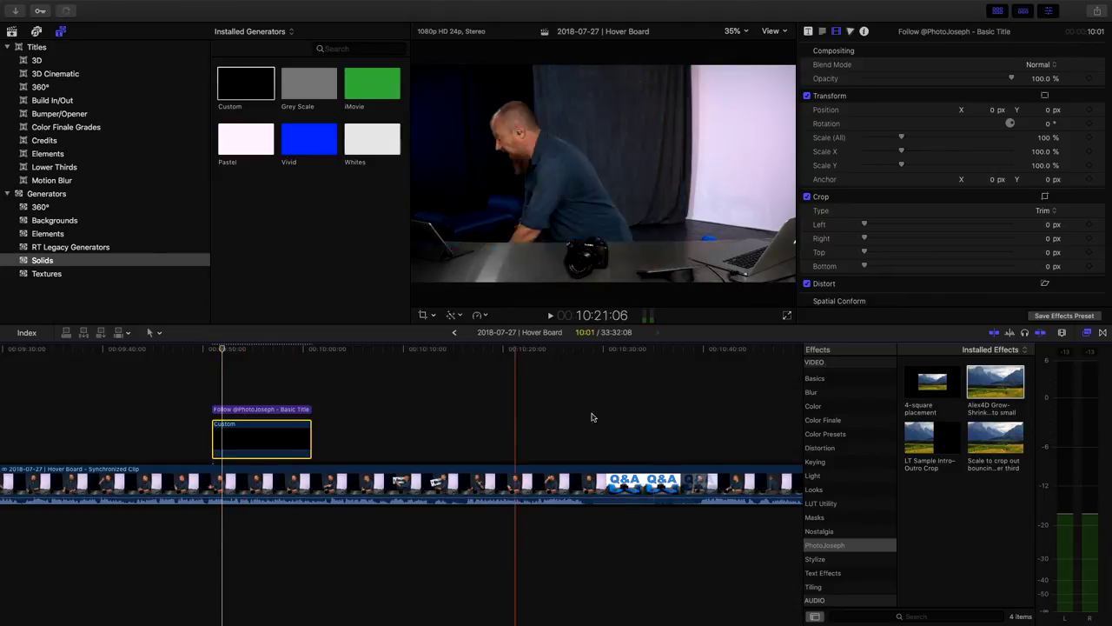
pyautogui.click(1101, 334)
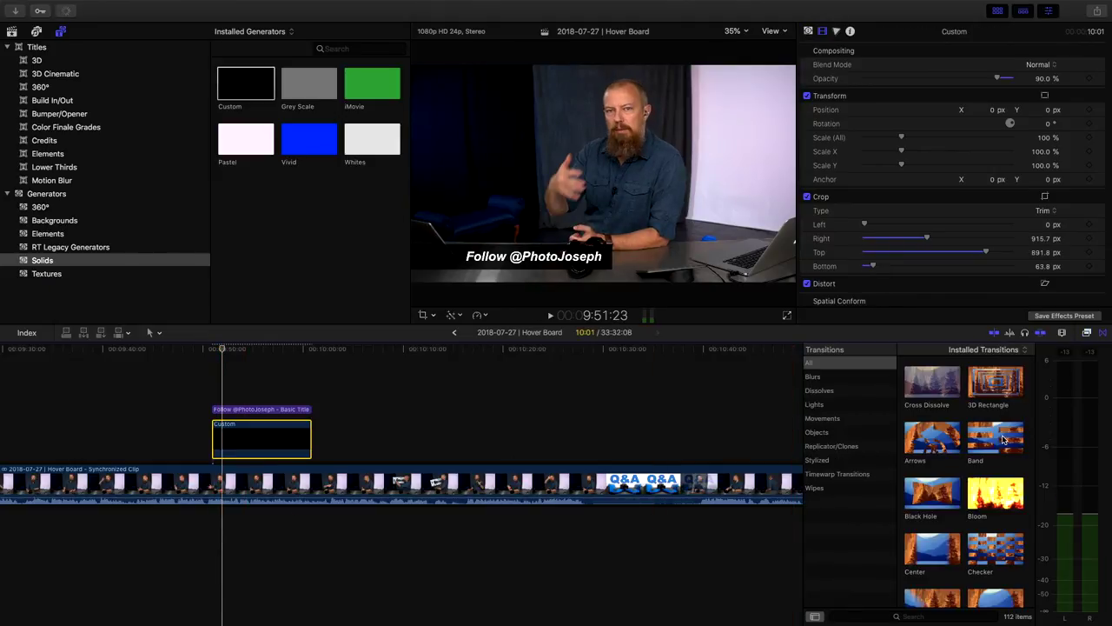
pyautogui.click(822, 418)
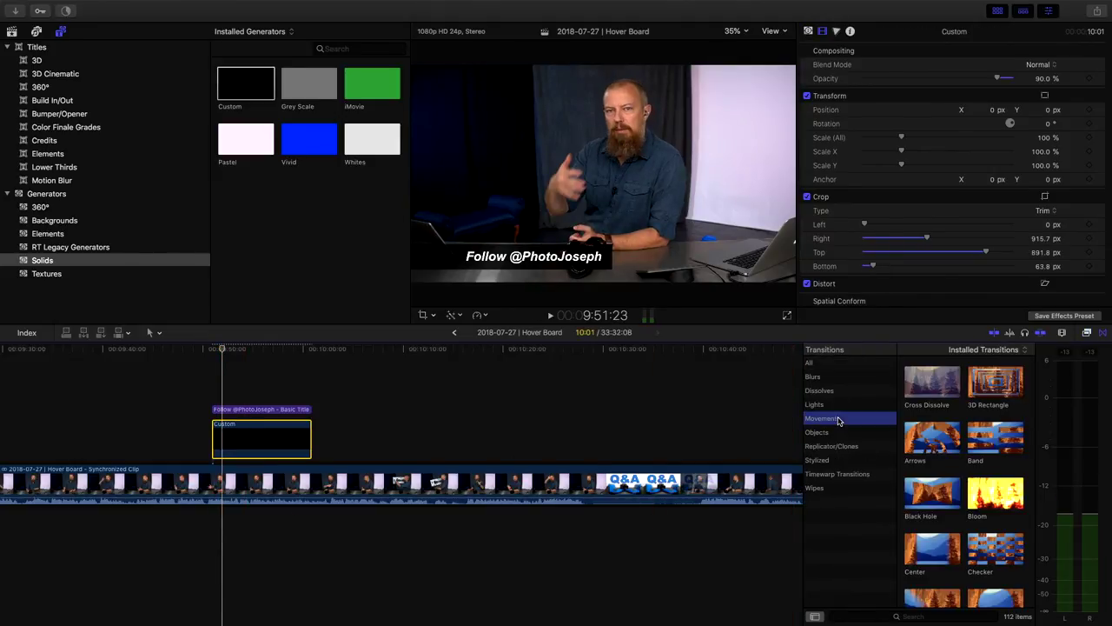
pyautogui.scroll(-8, 963, 515)
pyautogui.scroll(-3, 964, 515)
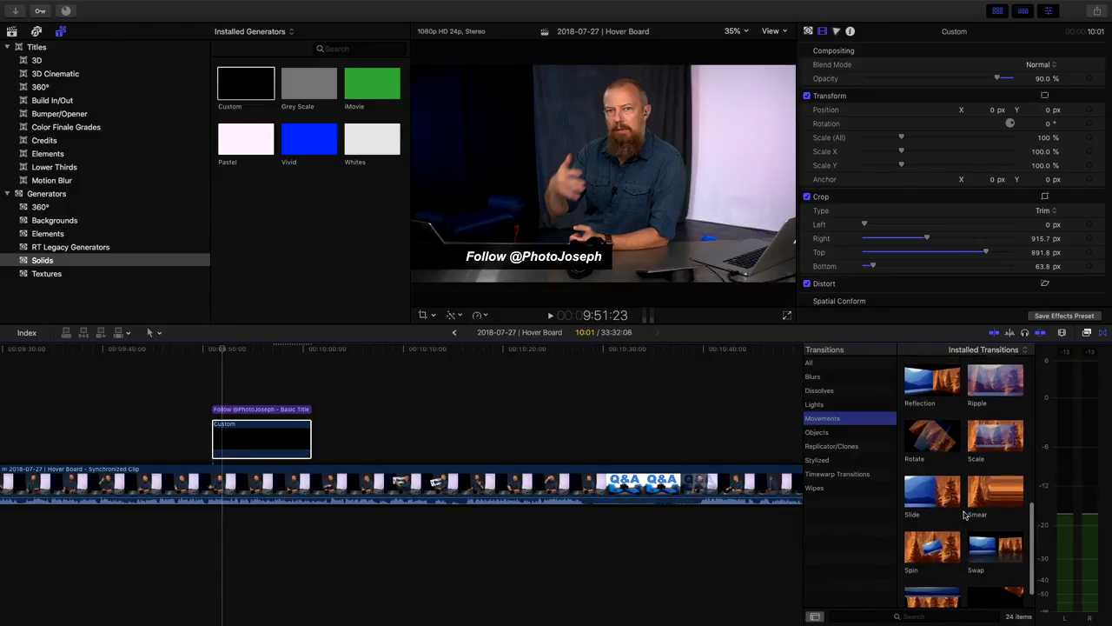
pyautogui.click(938, 461)
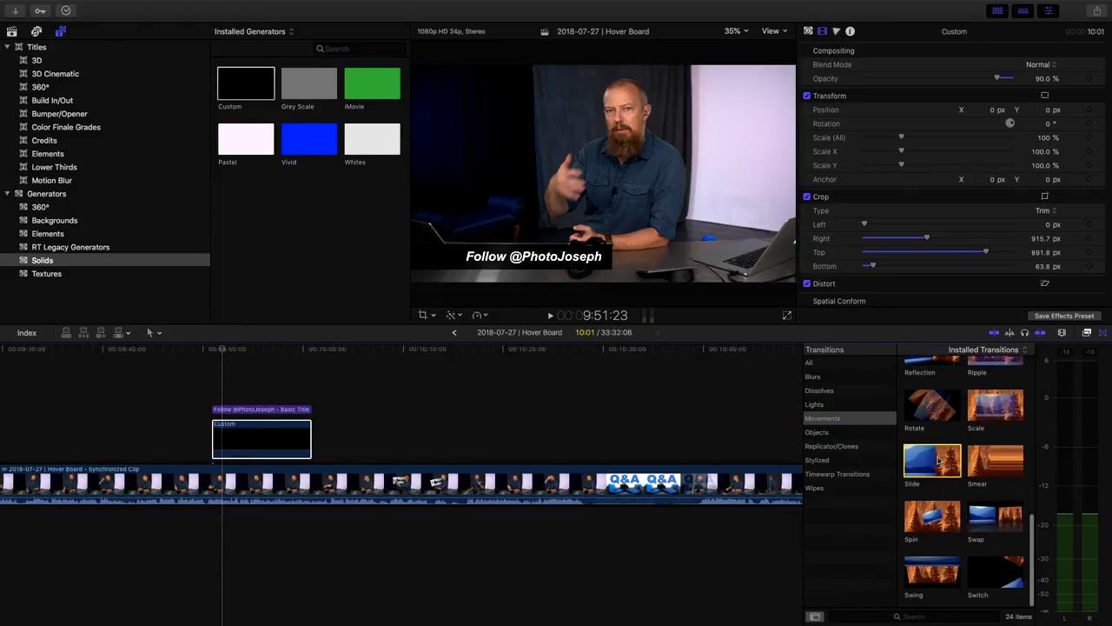
pyautogui.click(880, 607)
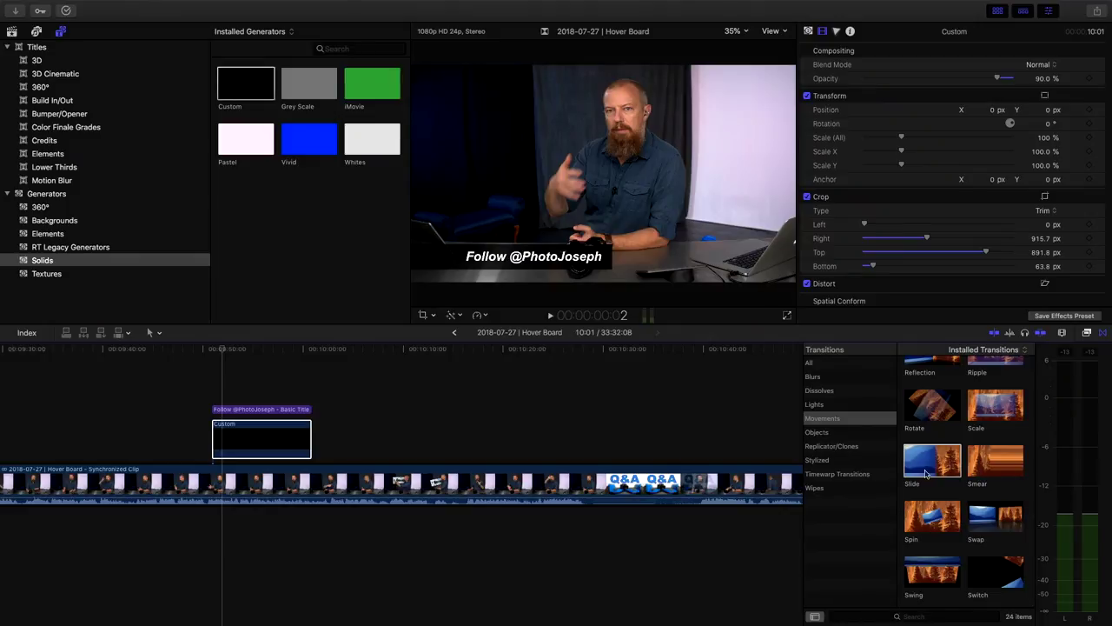
pyautogui.moveTo(926, 474); pyautogui.dragTo(261, 439)
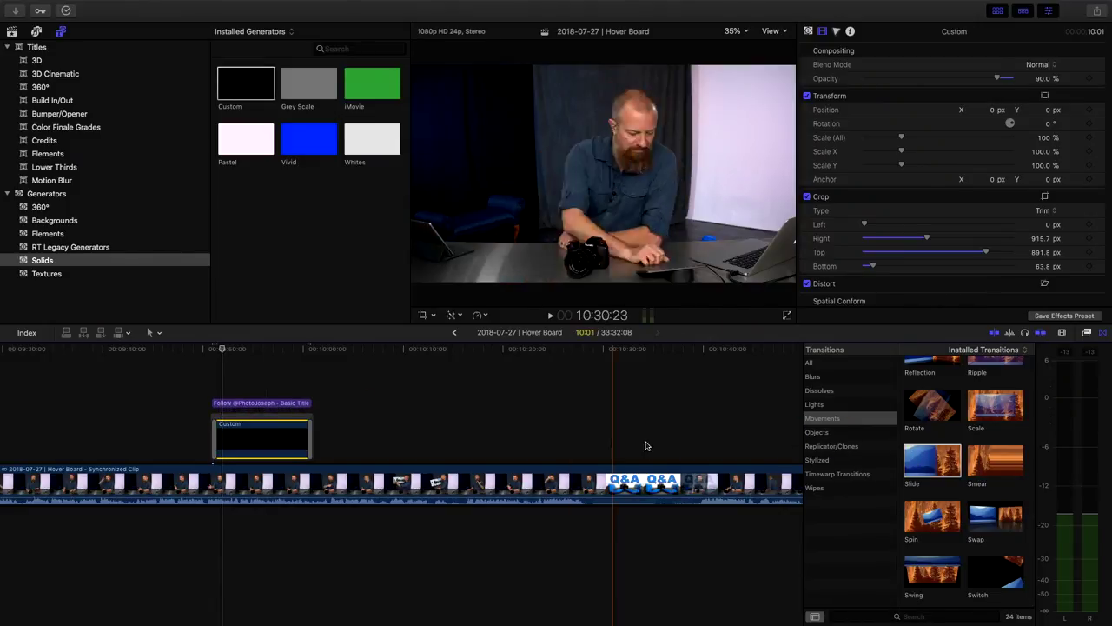
pyautogui.moveTo(921, 463); pyautogui.dragTo(261, 400)
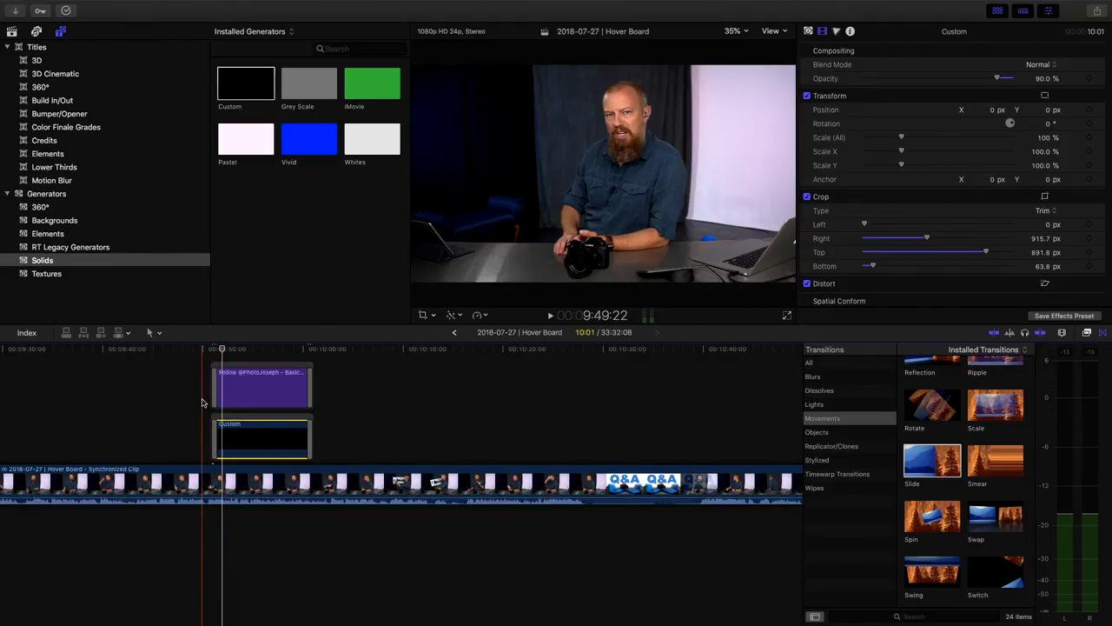
# Play the start of the title and solid, and examine the Slide transition's type and direction options.
pyautogui.press('super+equal')
pyautogui.press('super+equal')
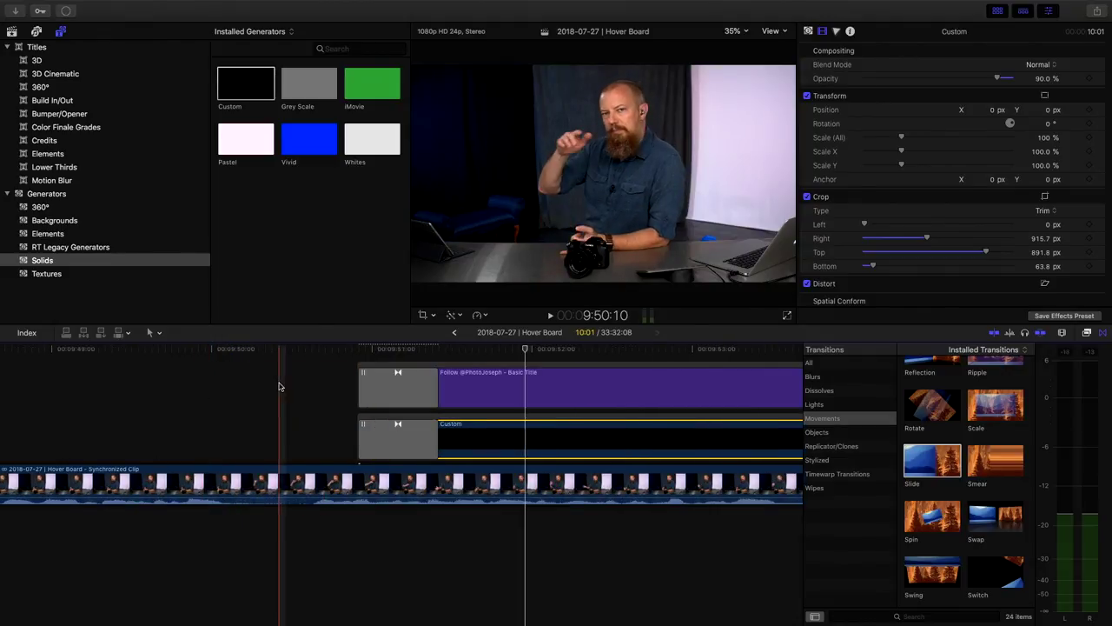
pyautogui.press('space')
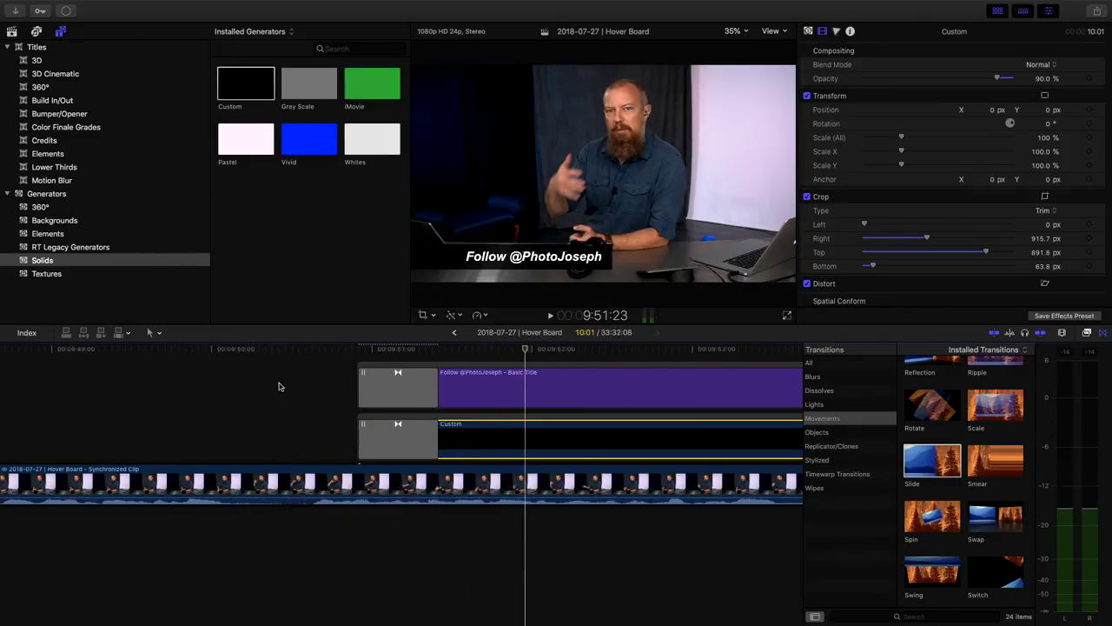
pyautogui.click(389, 438)
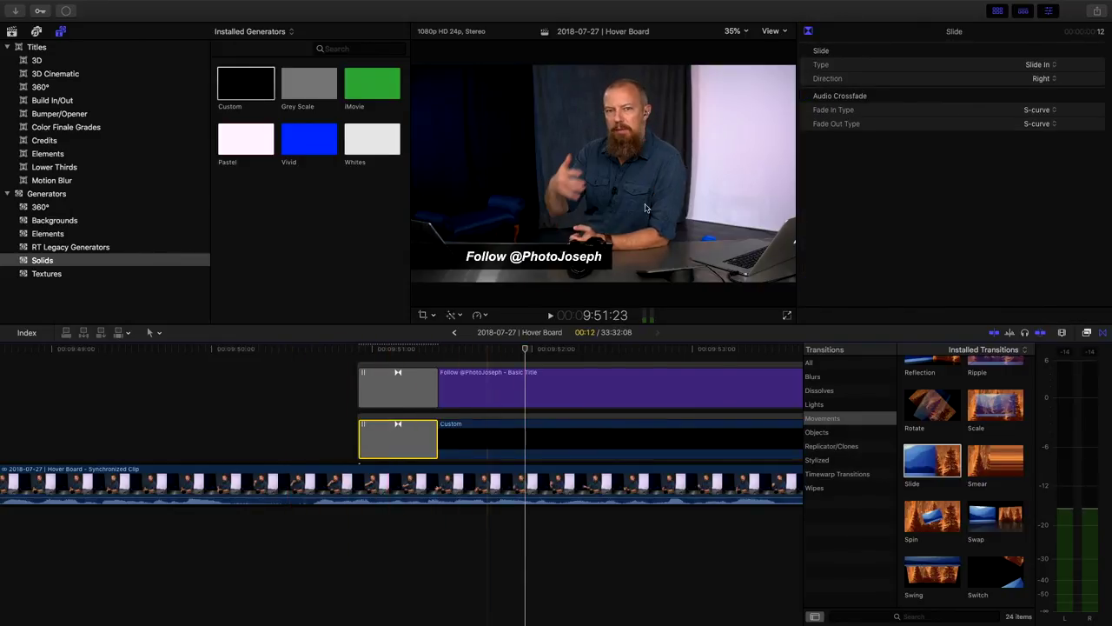
pyautogui.click(1037, 66)
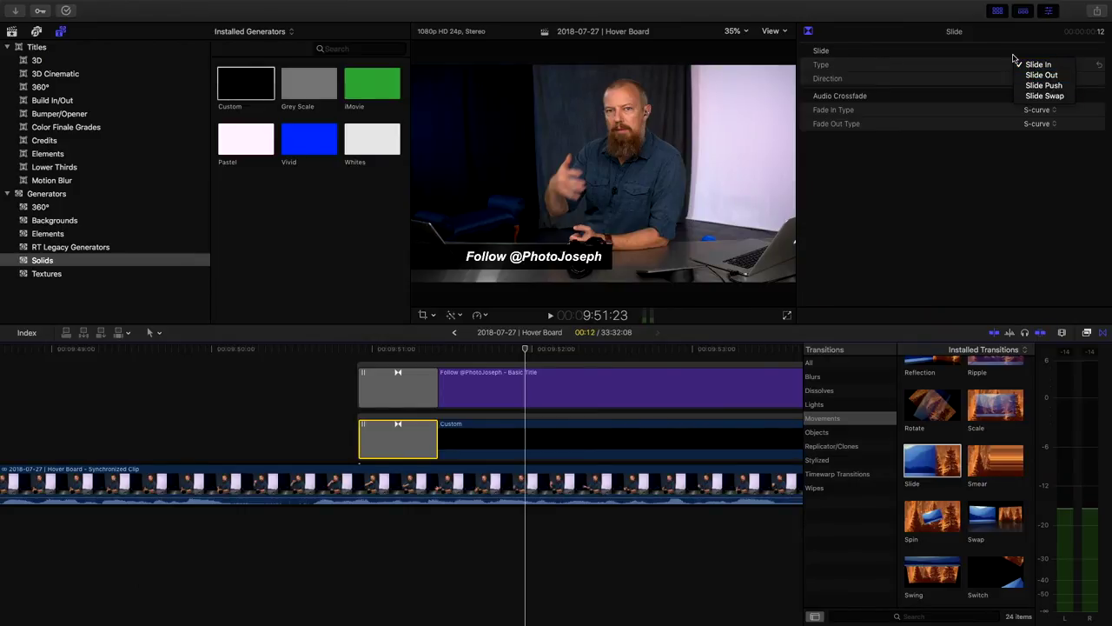
pyautogui.click(999, 63)
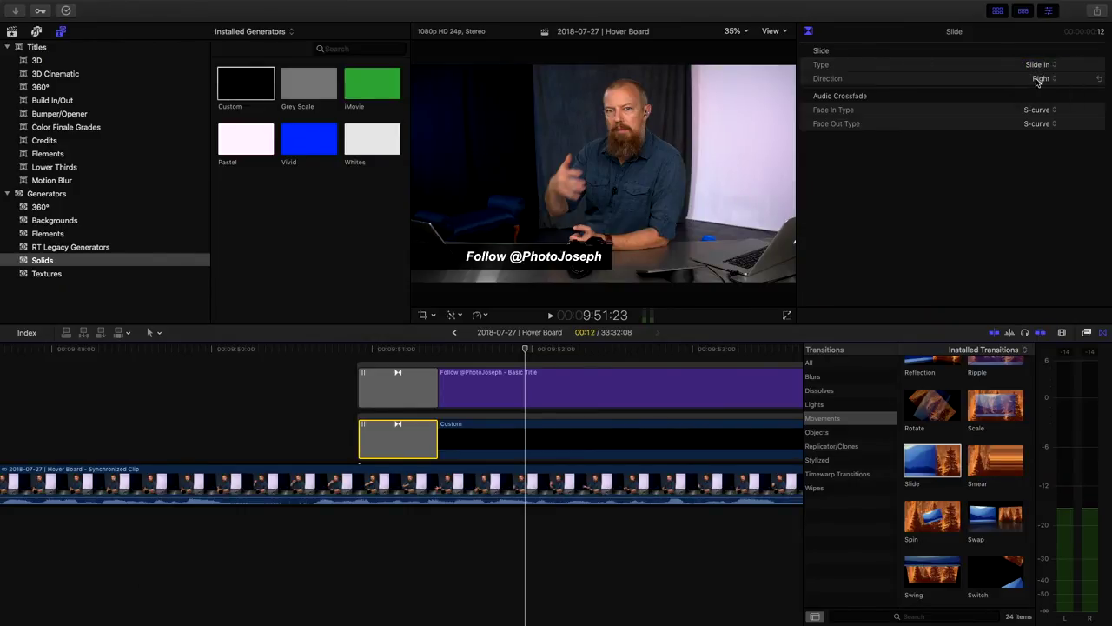
pyautogui.press('j')
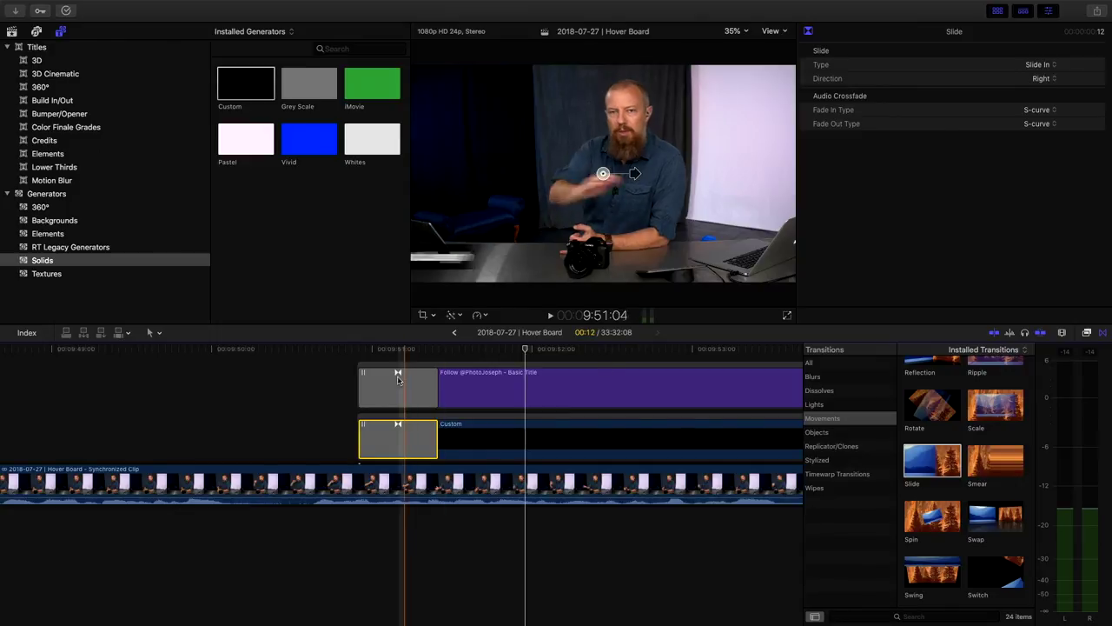
pyautogui.press('l')
pyautogui.press('k')
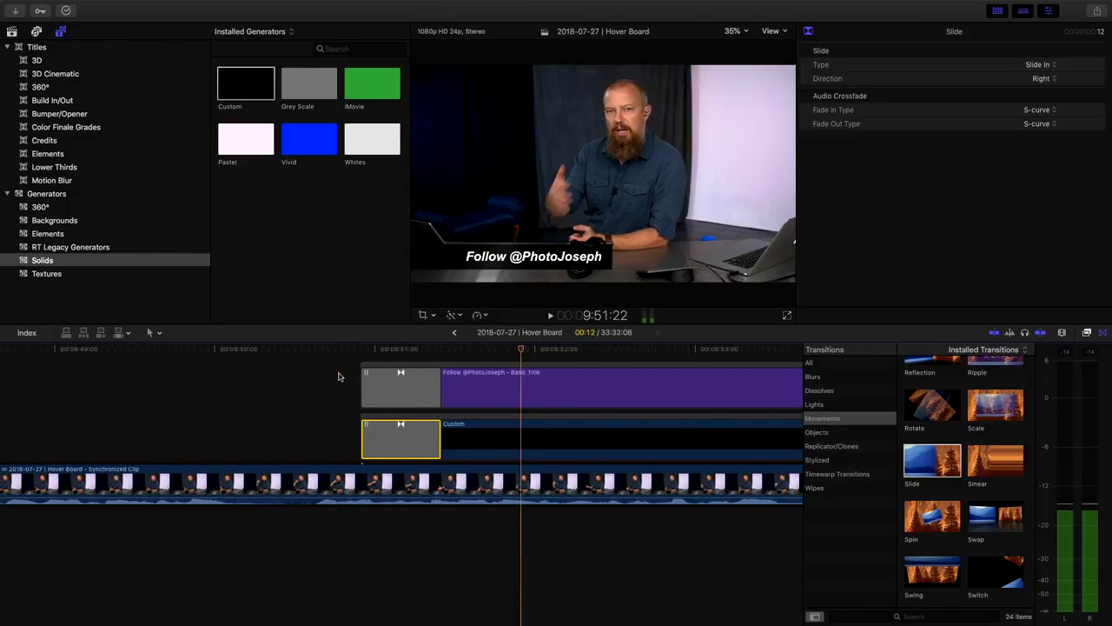
# Trim the title's start a few frames later than the solid's start and play the staggered slide-in.
pyautogui.moveTo(368, 376); pyautogui.dragTo(382, 376)
pyautogui.click(423, 383)
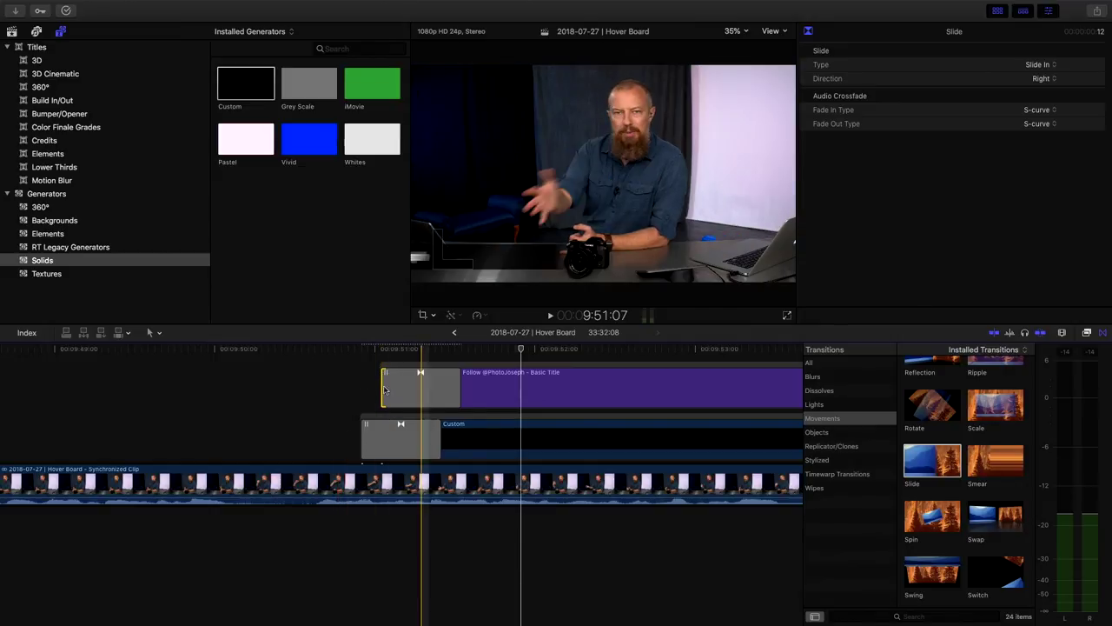
pyautogui.press('space')
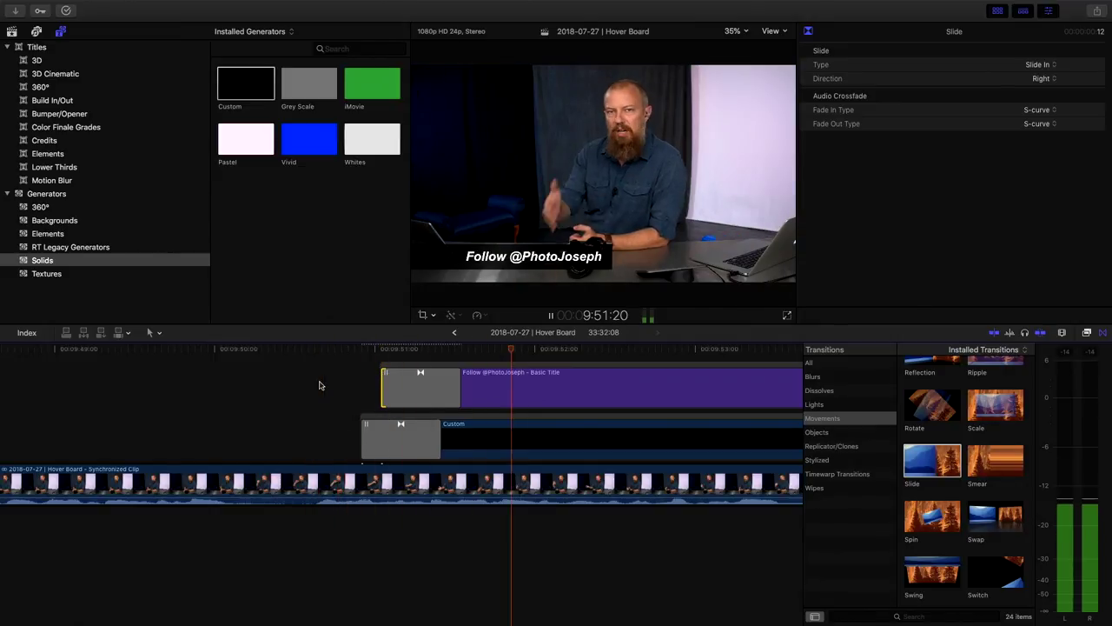
pyautogui.click(320, 384)
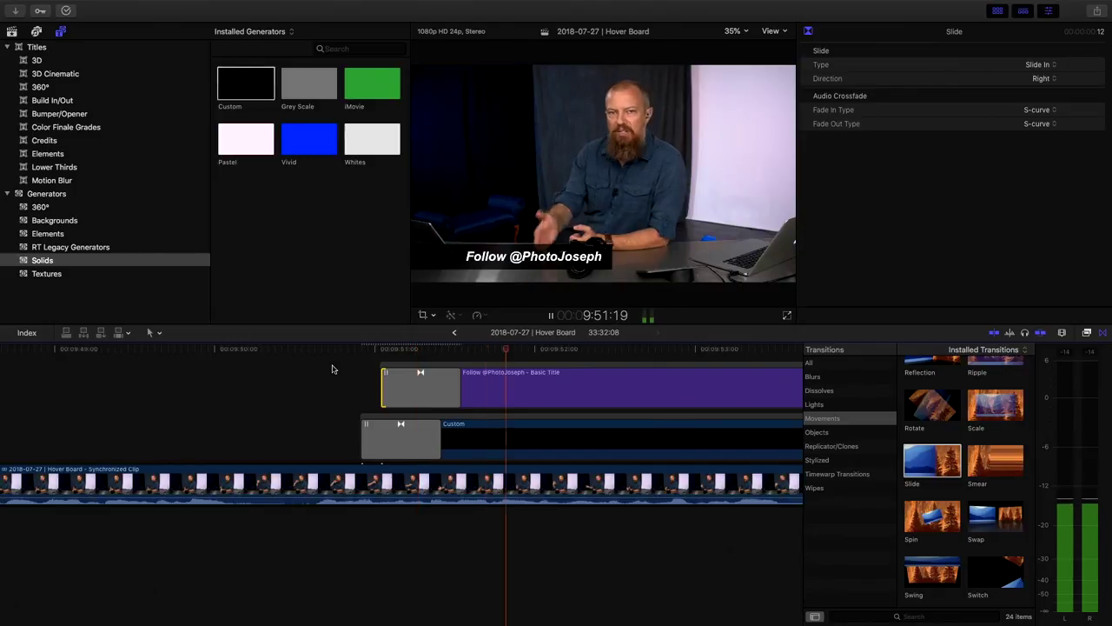
pyautogui.press('space')
# Play the slide-out transitions at the end of the title and solid, around 00:10:00.
pyautogui.hscroll(10, 332, 370)
pyautogui.hscroll(6, 332, 369)
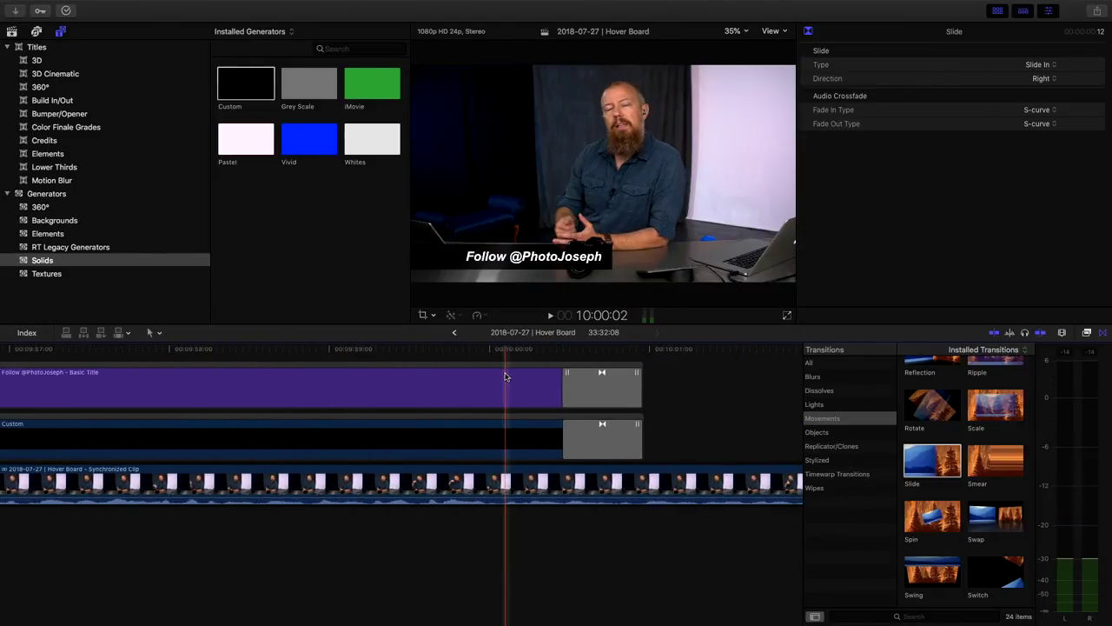
pyautogui.press('space')
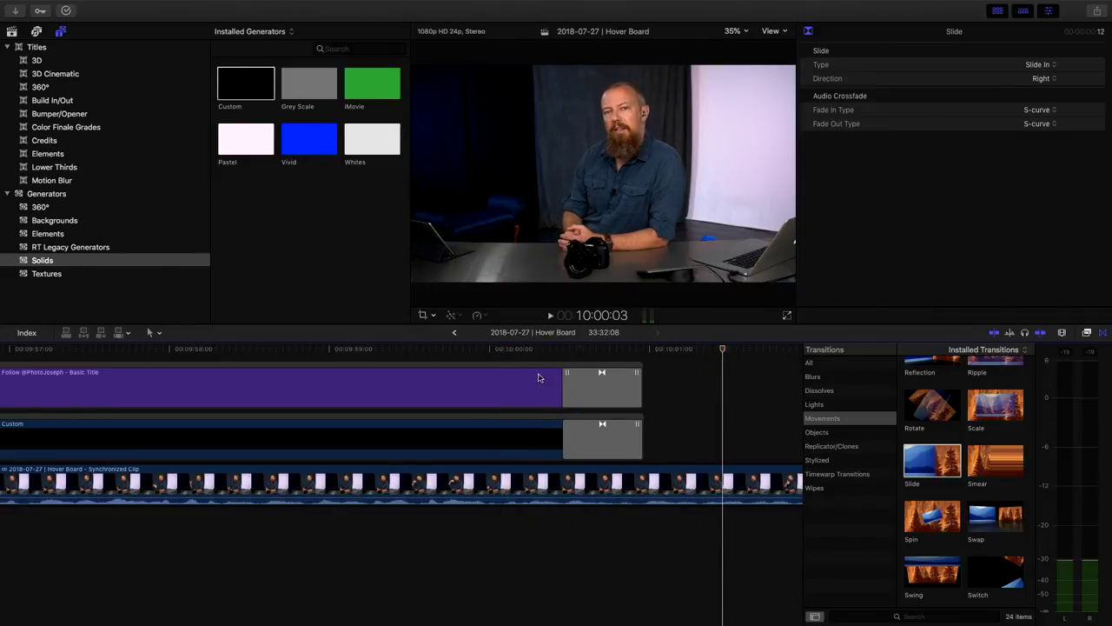
# Set the Slide transitions at the end of the title and the black solid to Slide Out, direction Left, and play them.
pyautogui.click(603, 439)
pyautogui.keyDown('super'); pyautogui.click(589, 387); pyautogui.keyUp('super')
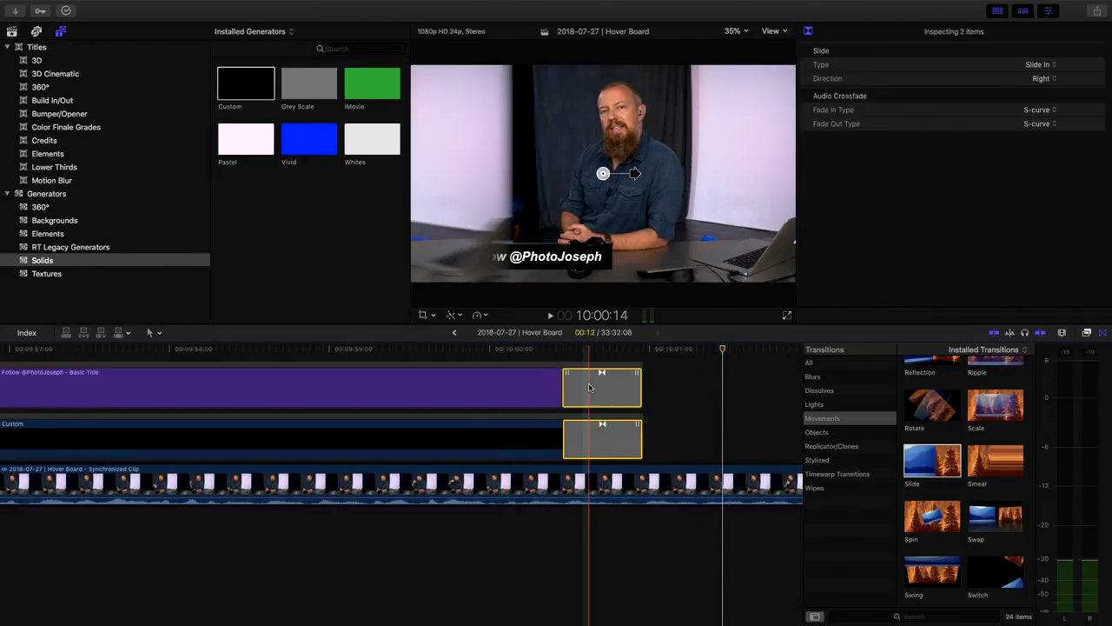
pyautogui.click(1040, 66)
pyautogui.click(1038, 67)
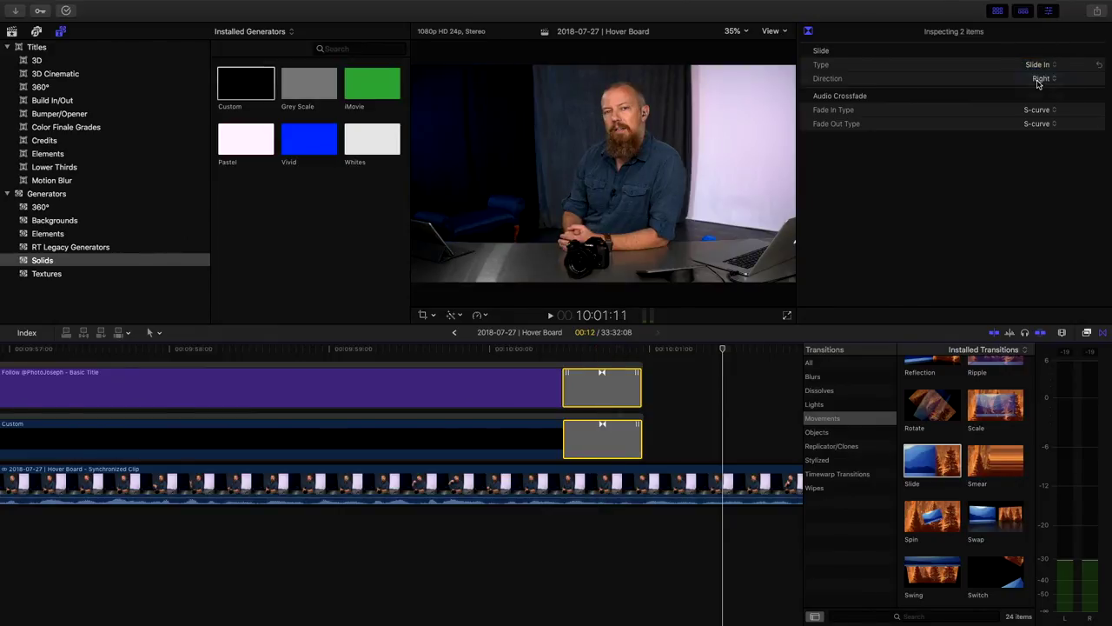
pyautogui.click(1041, 78)
pyautogui.click(1039, 57)
pyautogui.click(545, 352)
pyautogui.press('space')
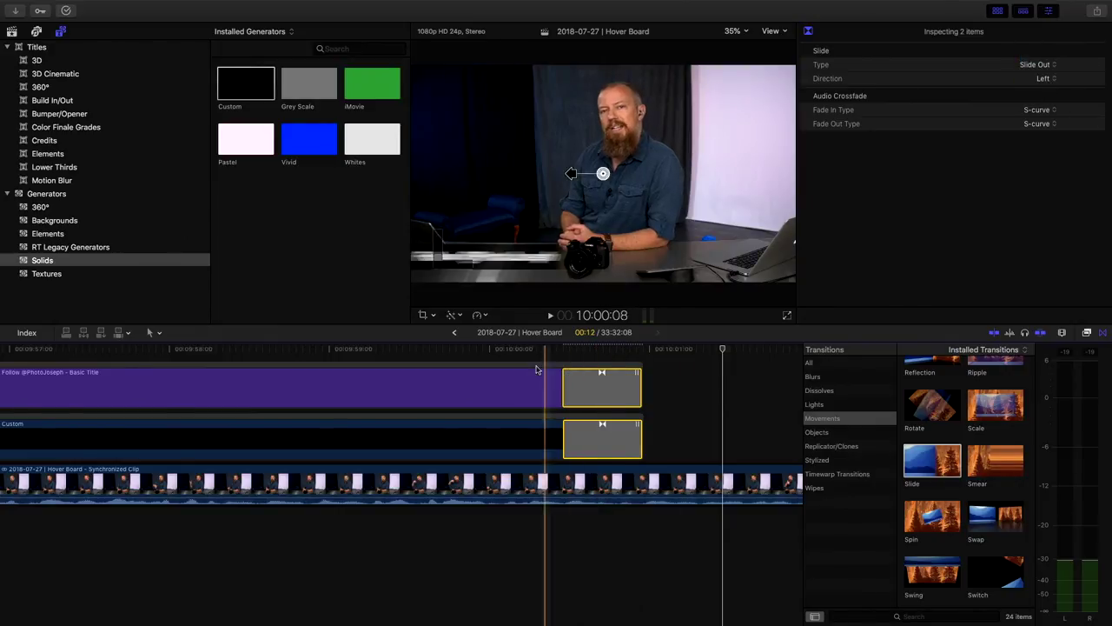
pyautogui.press('space')
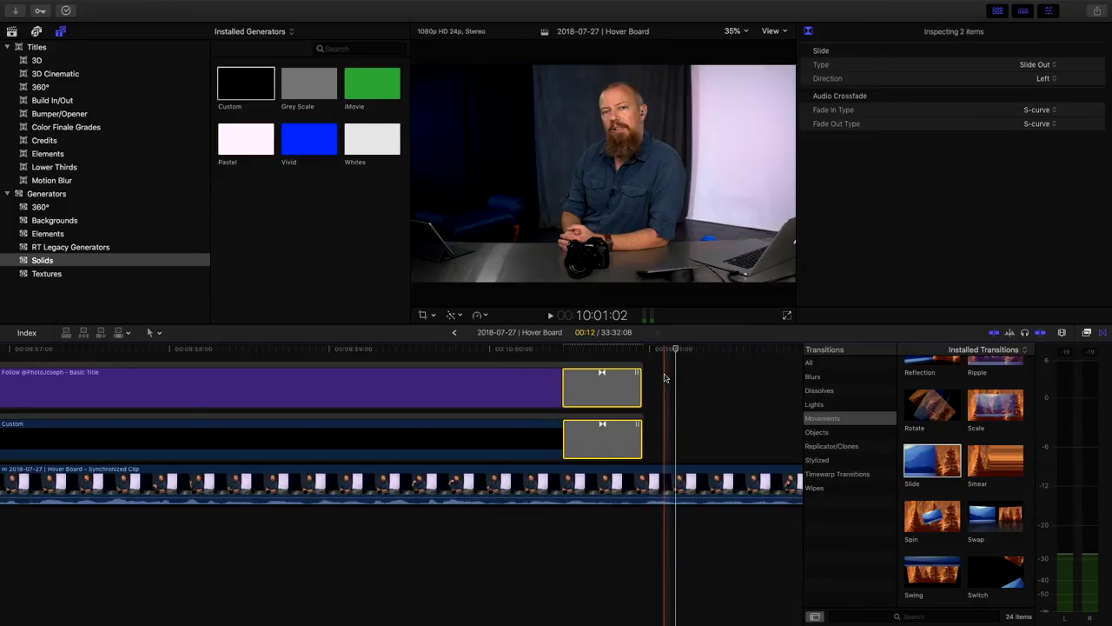
# Trim the title's end three frames earlier than the solid's end and play the staggered slide-out.
pyautogui.click(634, 379)
pyautogui.moveTo(634, 379); pyautogui.dragTo(618, 379)
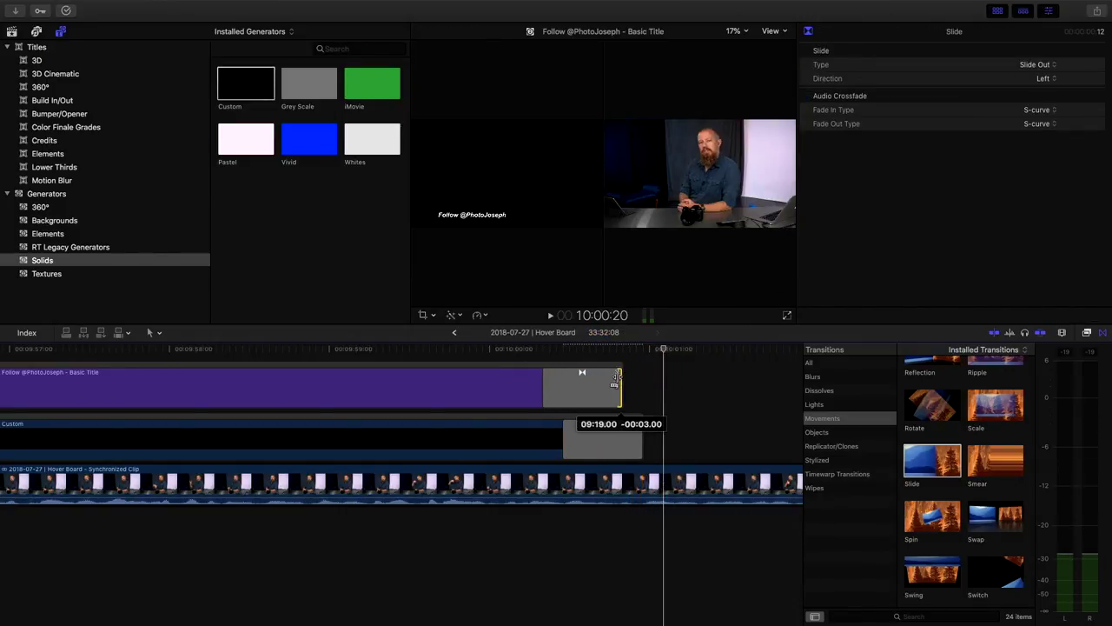
pyautogui.press('space')
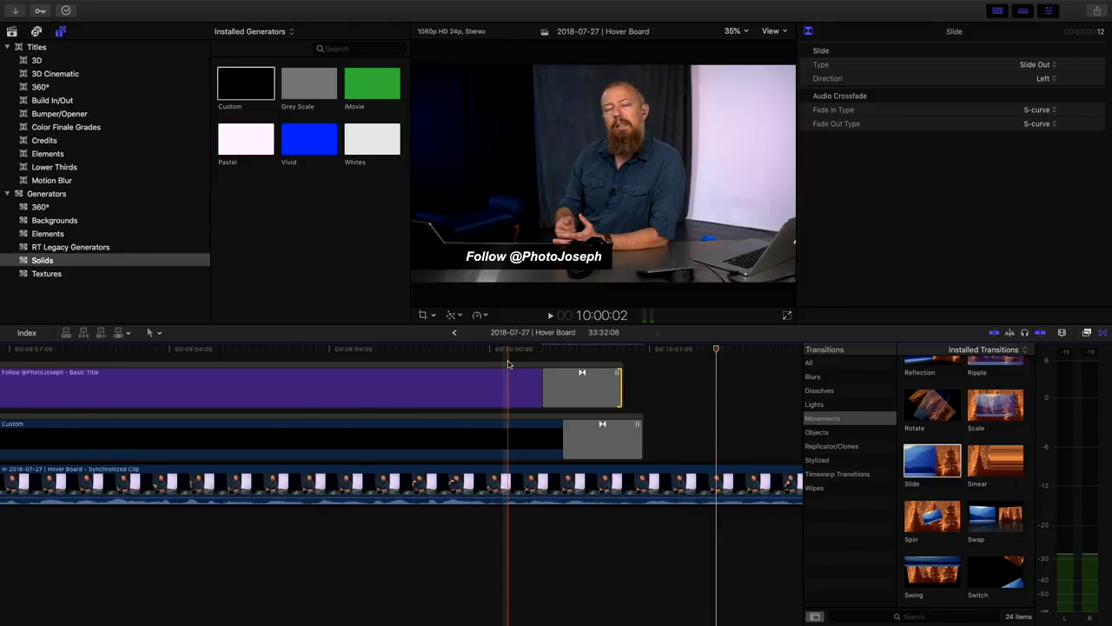
pyautogui.press('space')
# Play the lower third's slide-in at its start and its slide-out at its end to review the animation.
pyautogui.press('super+minus')
pyautogui.press('super+minus')
pyautogui.press('super+minus')
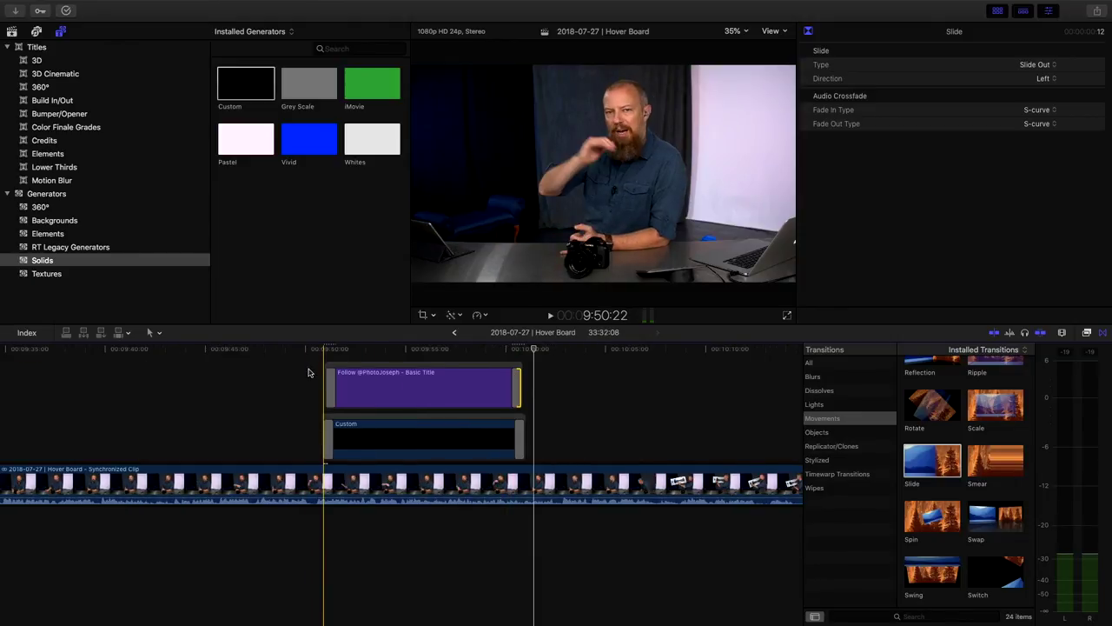
pyautogui.press('space')
pyautogui.press('space')
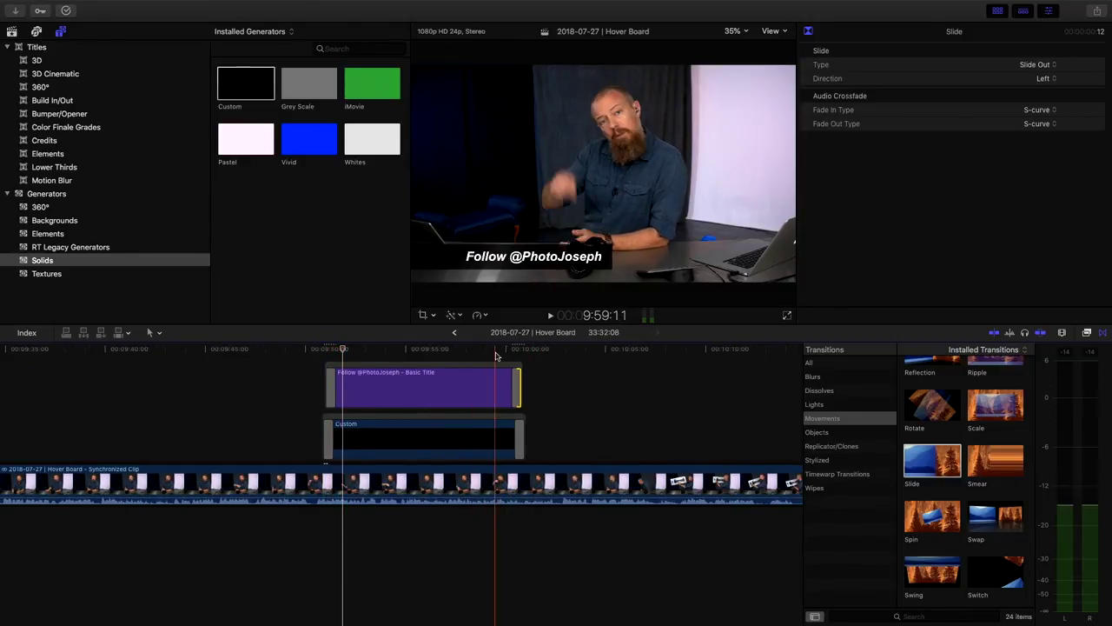
pyautogui.press('space')
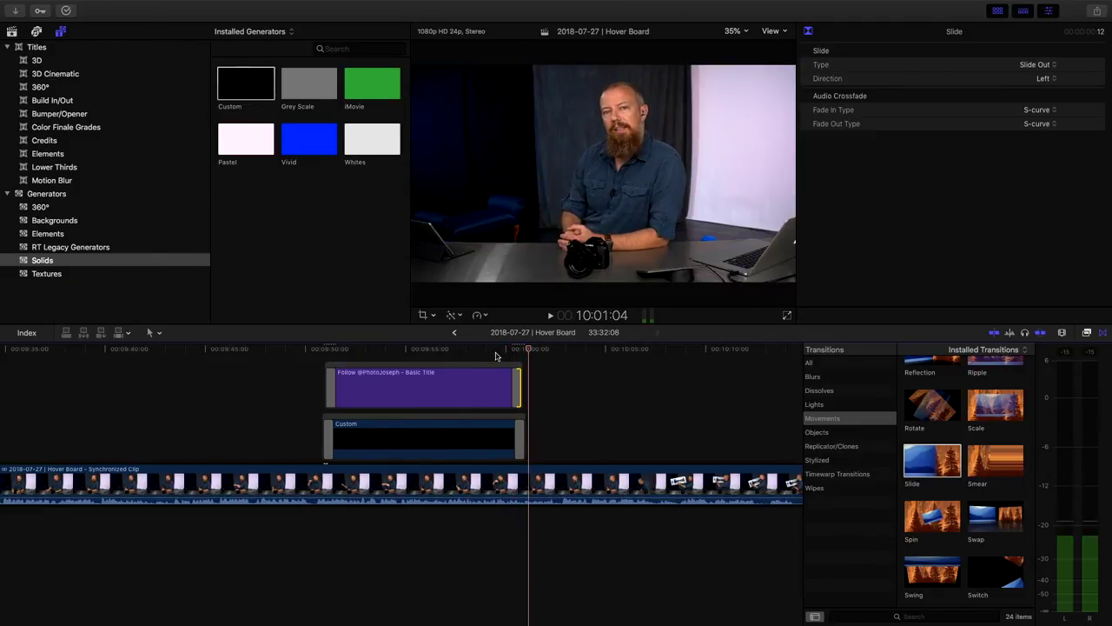
pyautogui.press('space')
pyautogui.press('space')
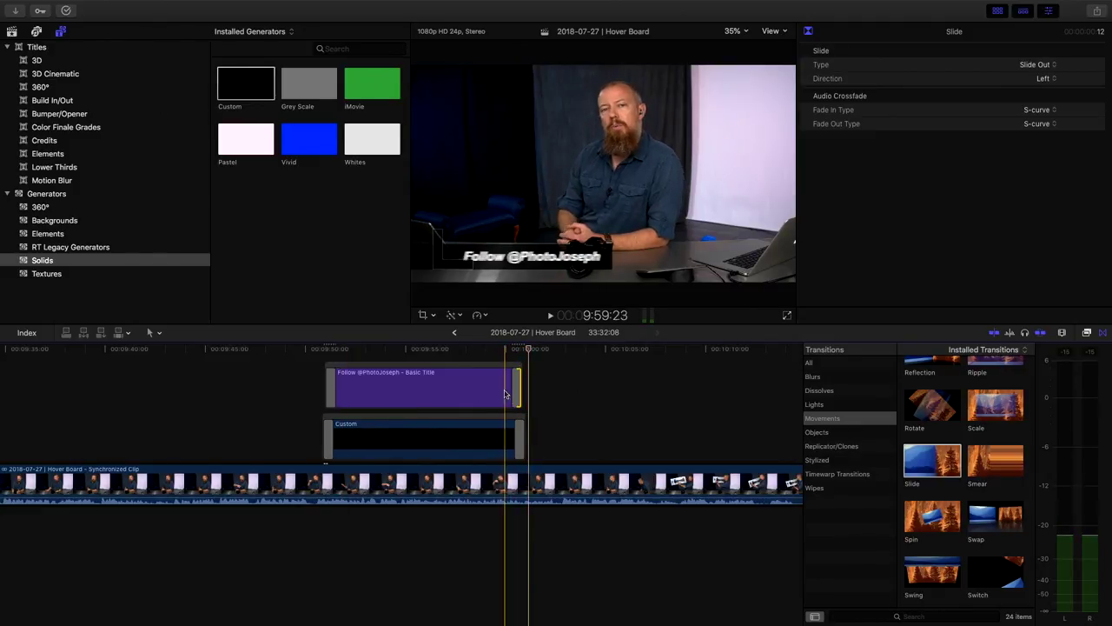
# Play up to the Q&A graphic and split the synchronized clip just before it, at 00:10:28:10.
pyautogui.hotkey('shift', 'z')
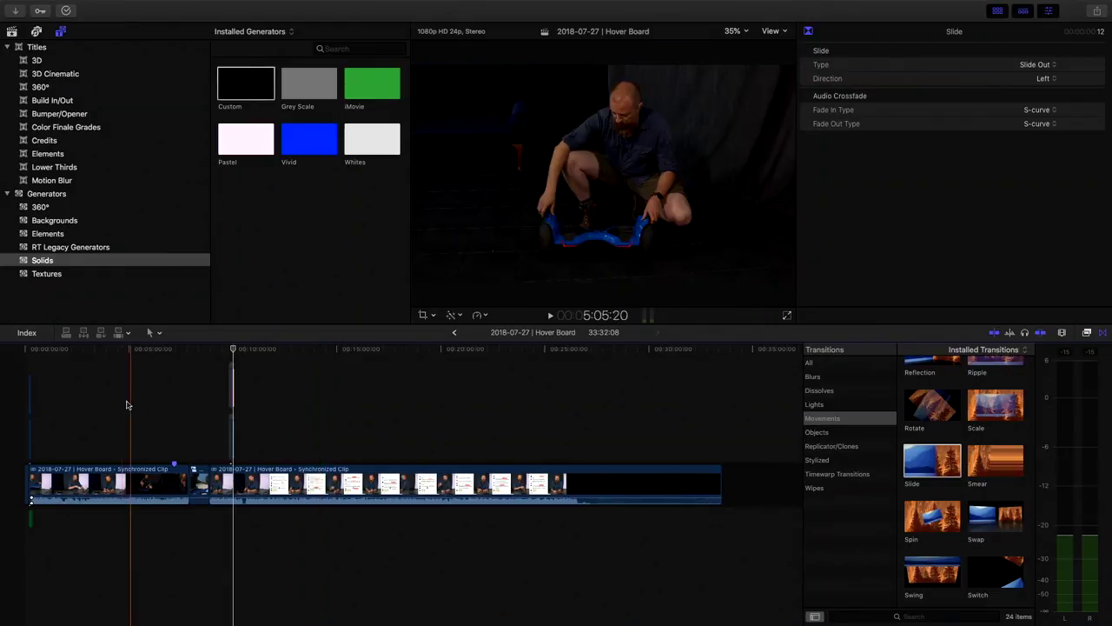
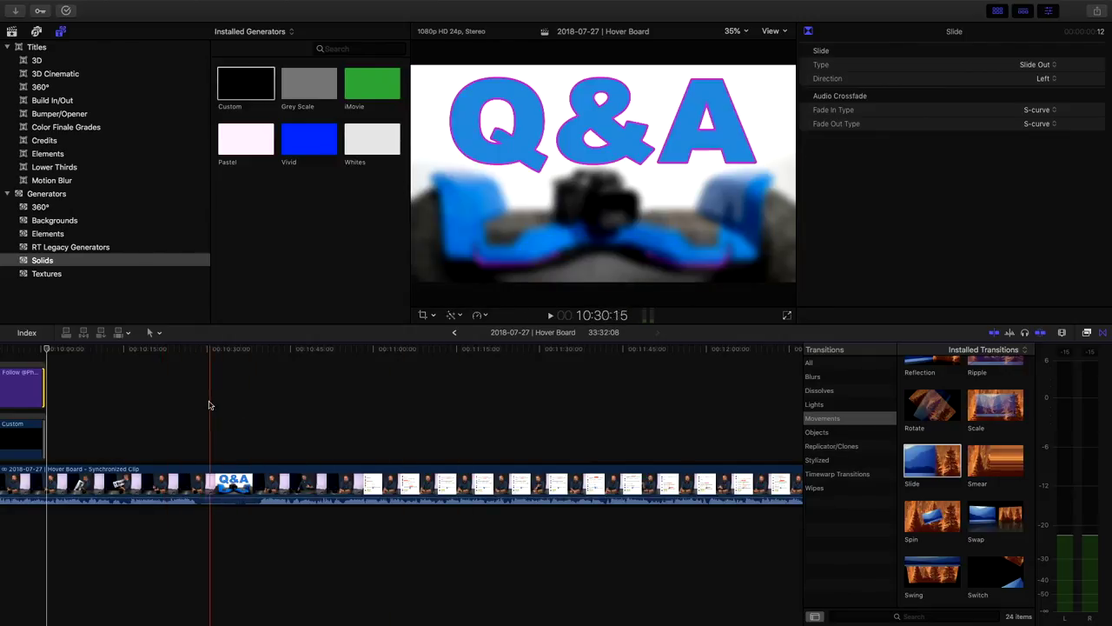
pyautogui.press('space')
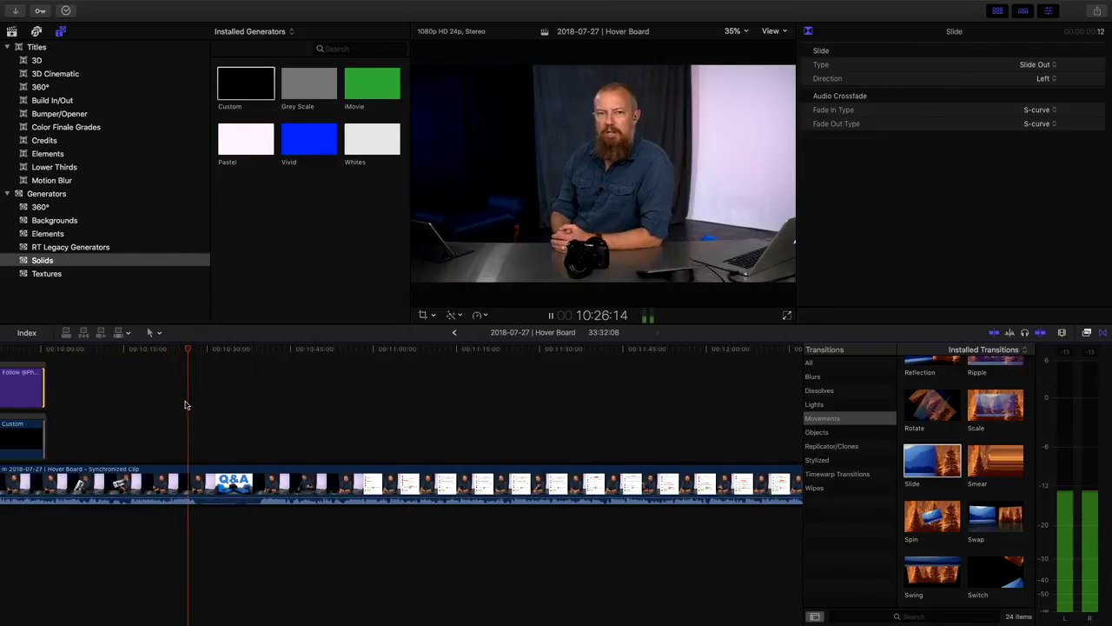
pyautogui.press('space')
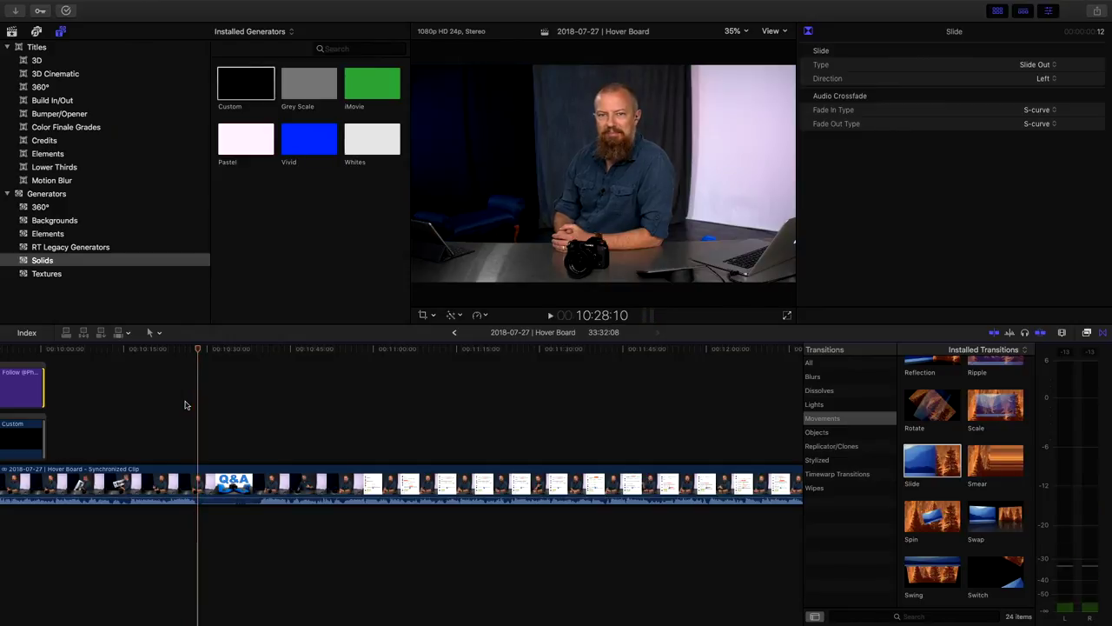
pyautogui.press('super+b')
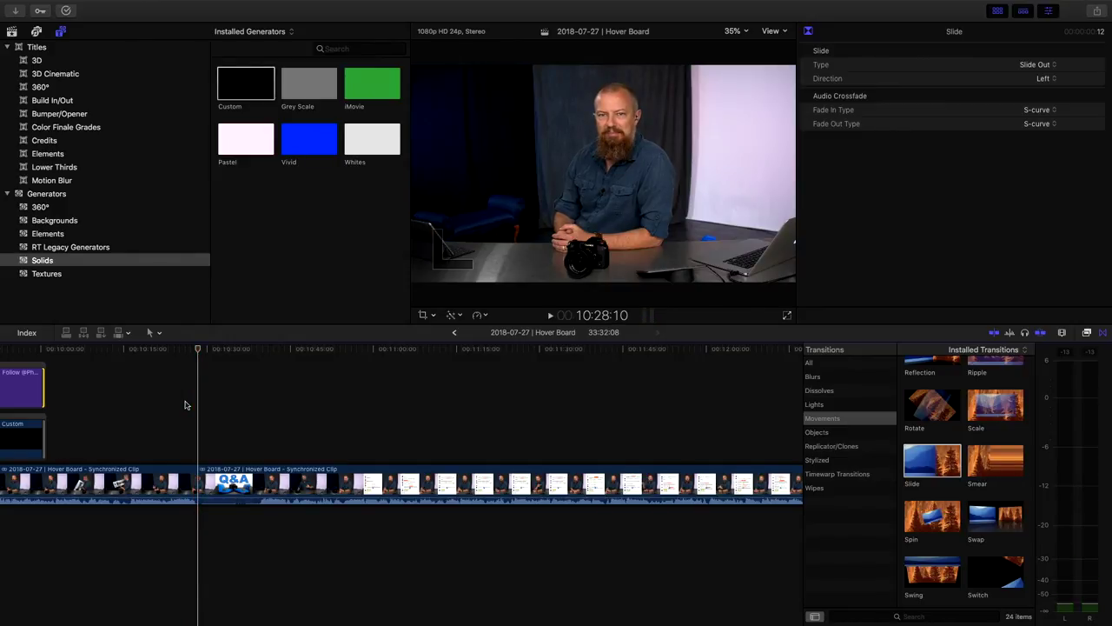
pyautogui.click(17, 12)
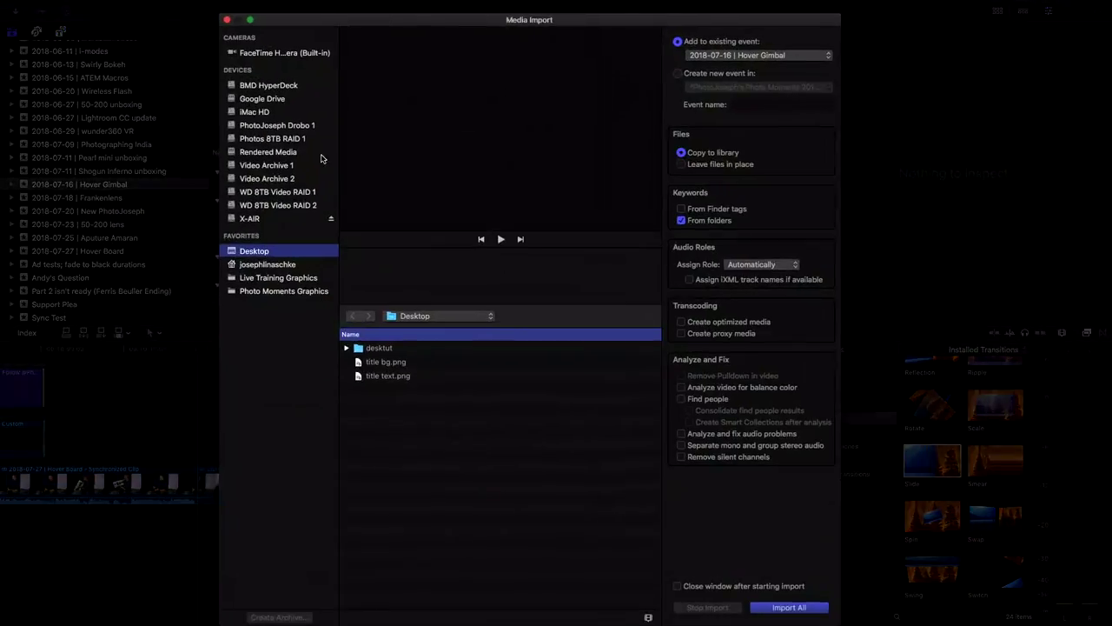
pyautogui.click(227, 20)
pyautogui.click(12, 32)
pyautogui.scroll(-5, 74, 236)
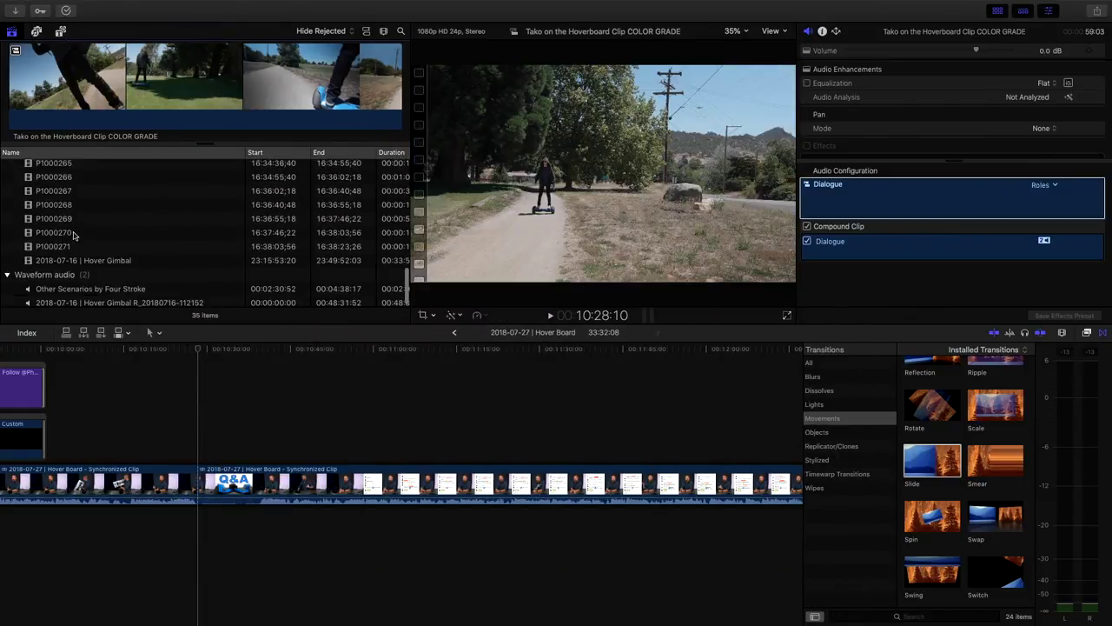
pyautogui.scroll(10, 52, 209)
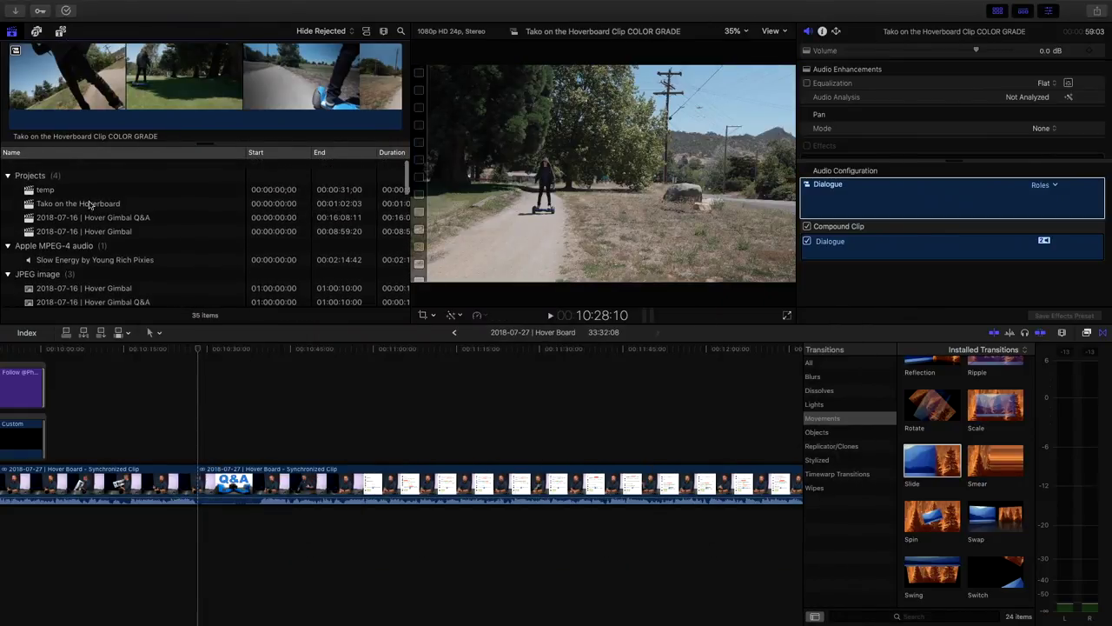
# Duplicate the "2018-07-27 | Hover Board" project in the event of the same name.
pyautogui.click(12, 32)
pyautogui.click(87, 251)
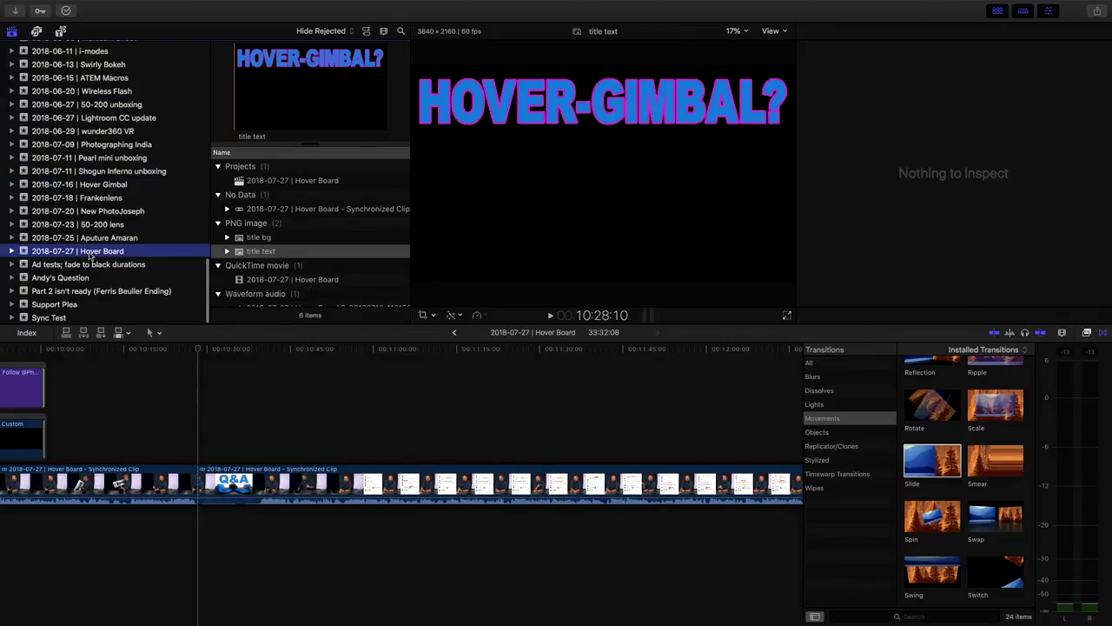
pyautogui.click(259, 181)
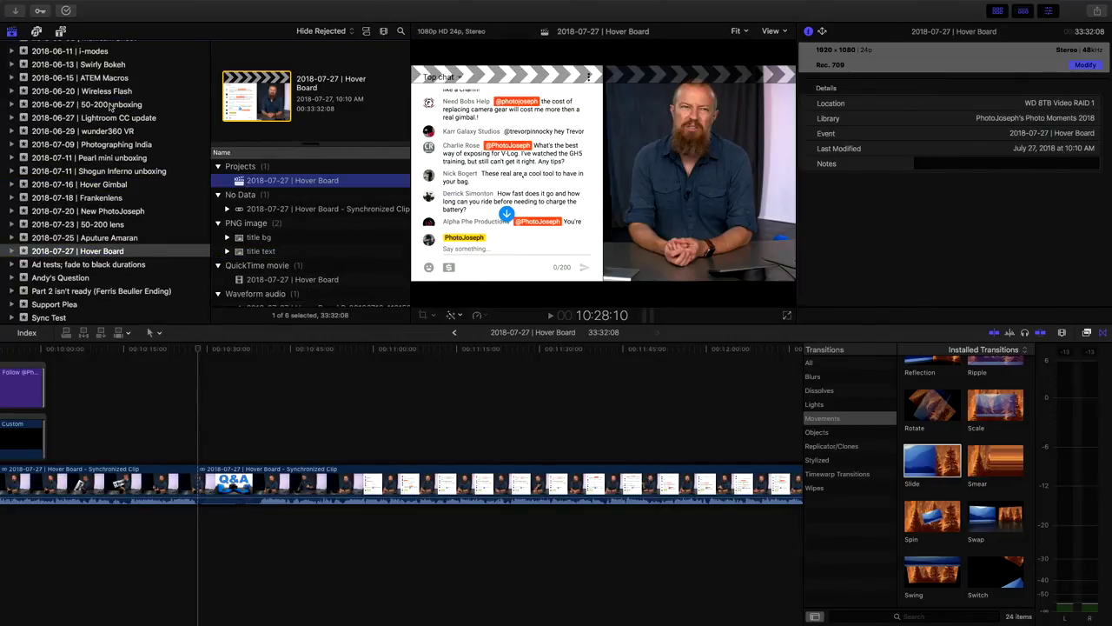
pyautogui.click(12, 33)
pyautogui.click(30, 180)
pyautogui.press('super+d')
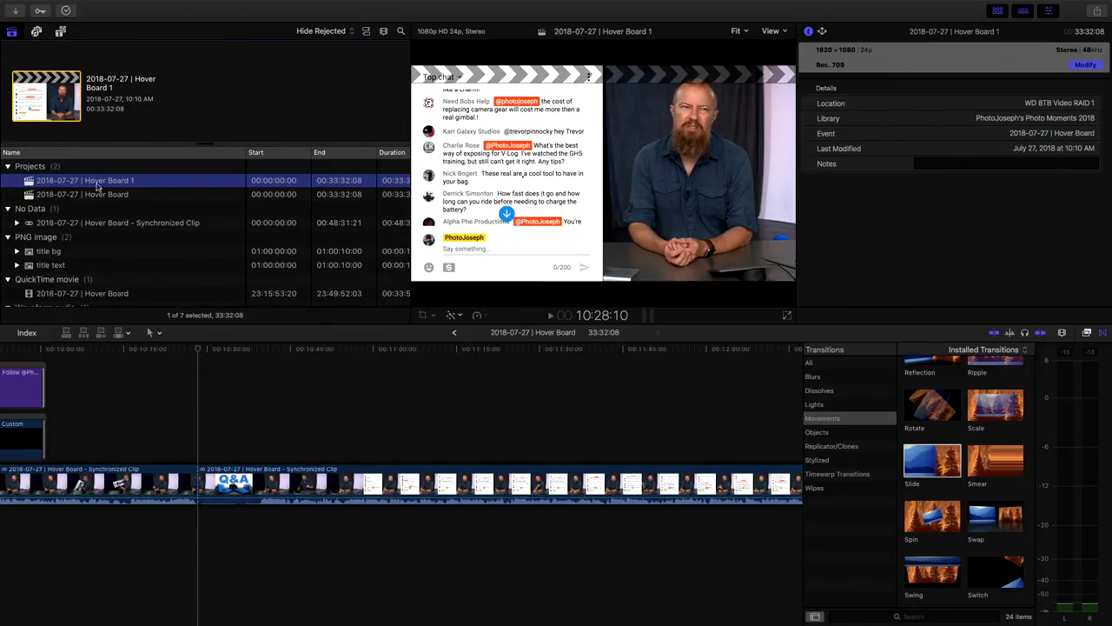
# Rename the duplicated project as "2018-07-27 | Hover Board Q&A".
pyautogui.click(106, 181)
pyautogui.click(146, 181)
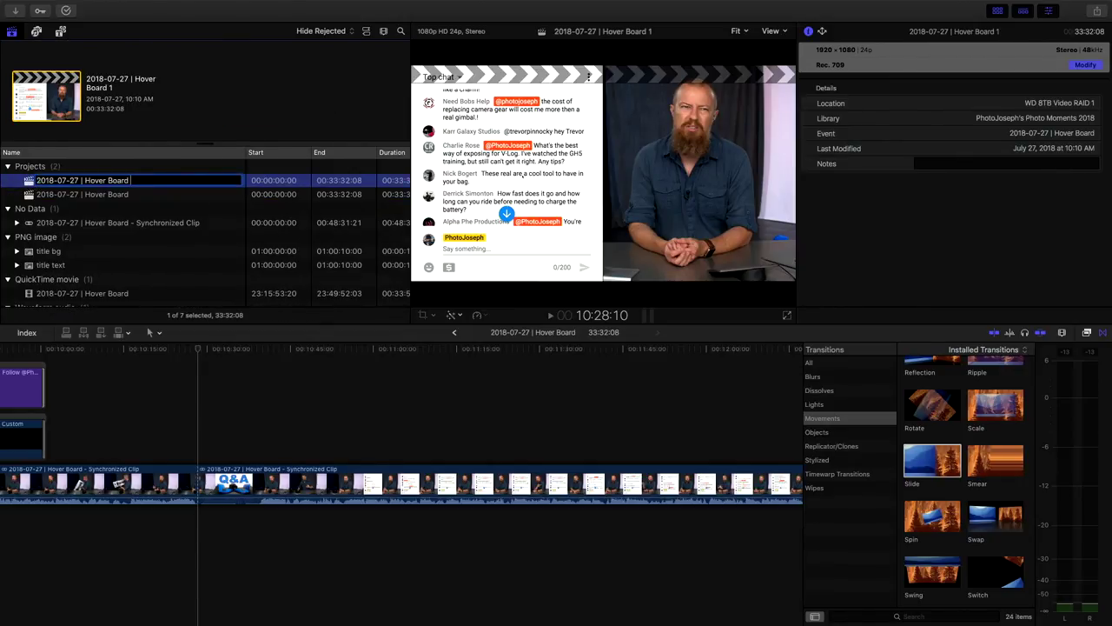
pyautogui.write('Q&A')
pyautogui.press('Return')
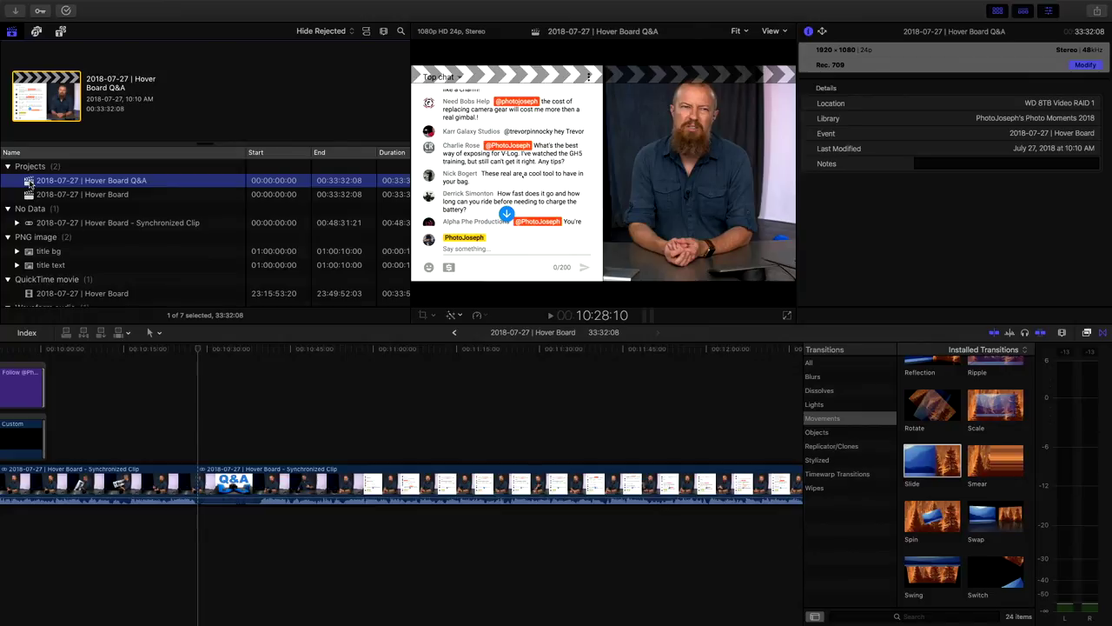
# Open the Hover Board Q&A project and delete everything before the Q&A split, keeping only the last synchronized clip.
pyautogui.doubleClick(29, 182)
pyautogui.hotkey('shift', 'z')
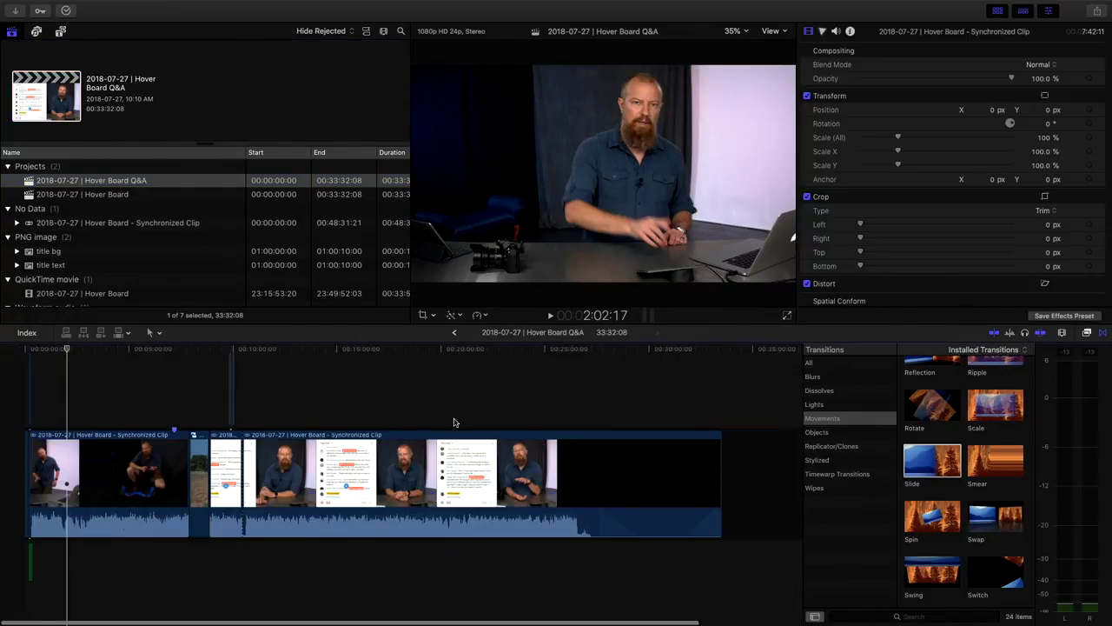
pyautogui.press('super+a')
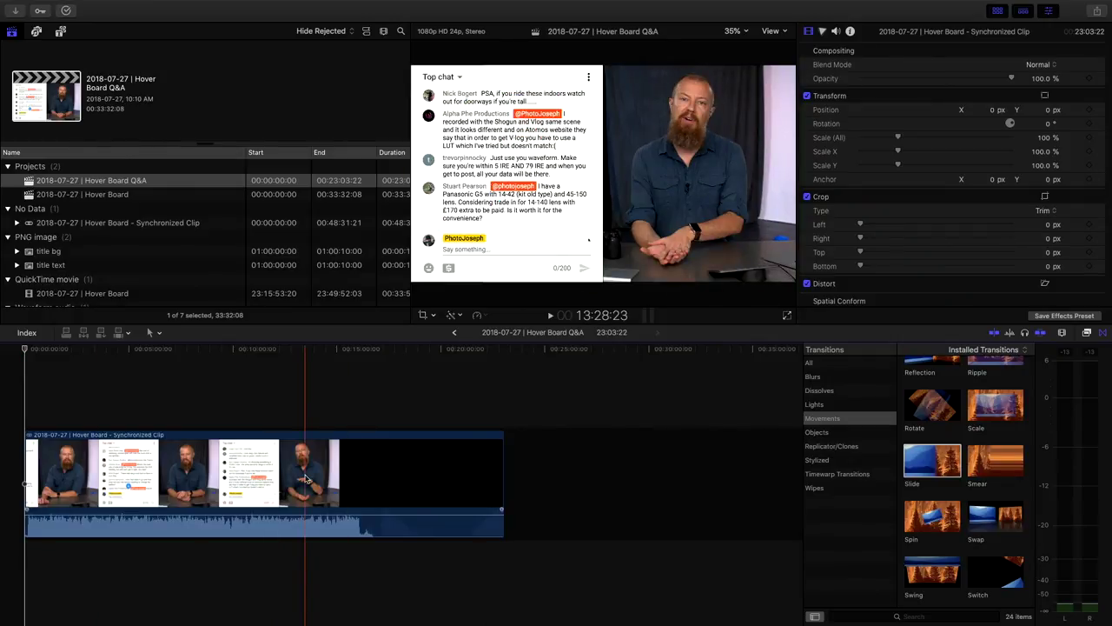
# Reopen the original Hover Board project and delete the Q&A clip that follows the split at 00:10:28:10.
pyautogui.doubleClick(82, 194)
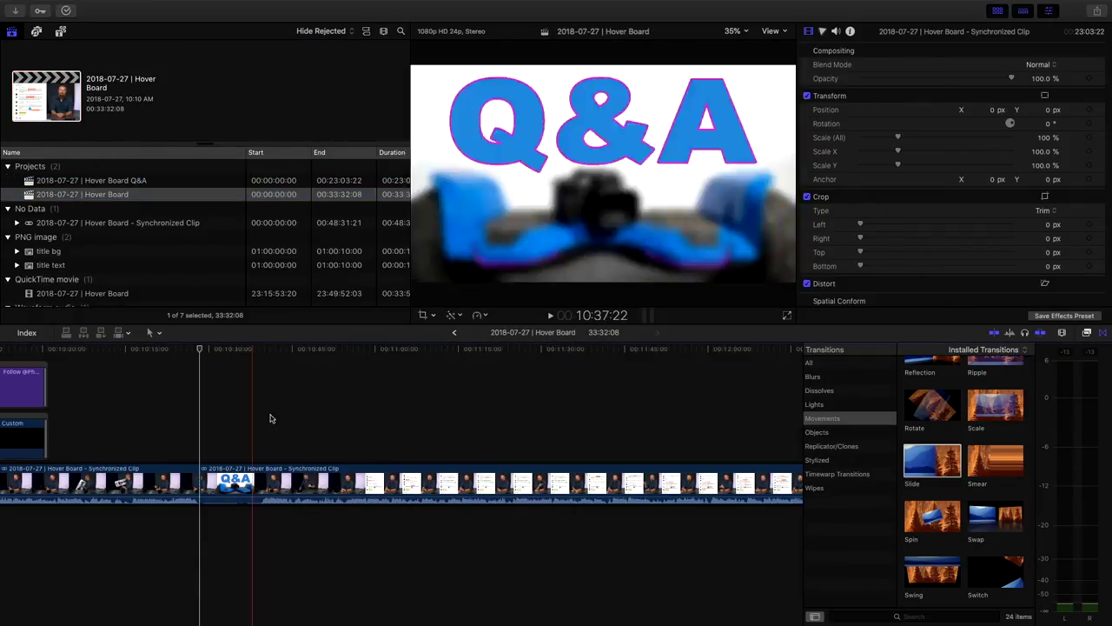
pyautogui.hotkey('shift', 'z')
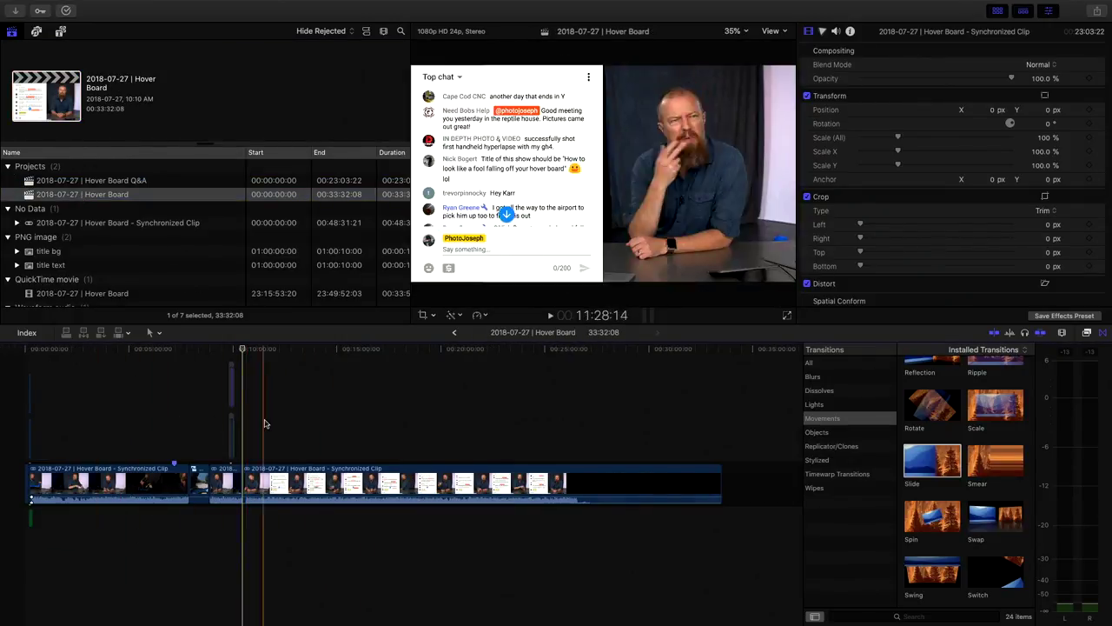
pyautogui.click(487, 483)
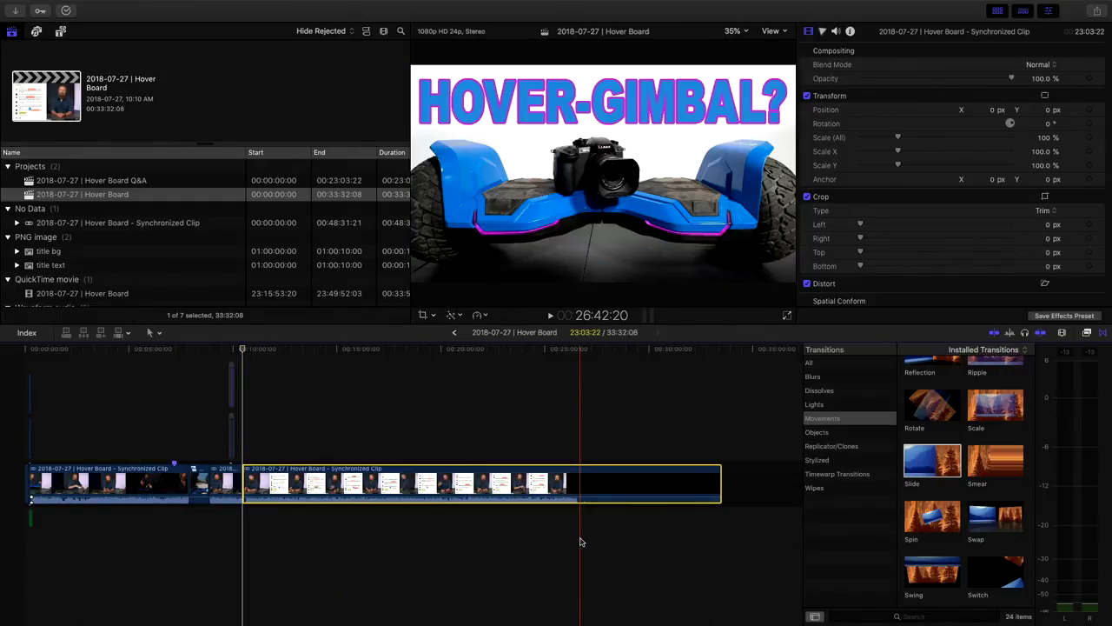
pyautogui.press('Delete')
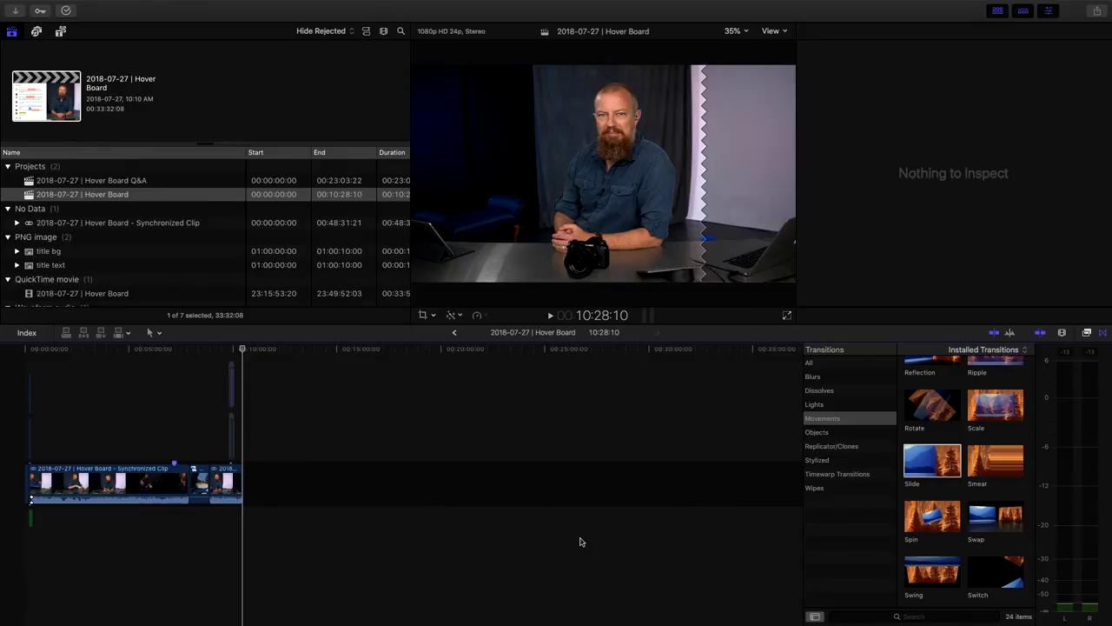
# Go to the end of the shortened timeline and list the clips of the EndScreen collection in the _Reusable Assets event.
pyautogui.hotkey('shift', 'z')
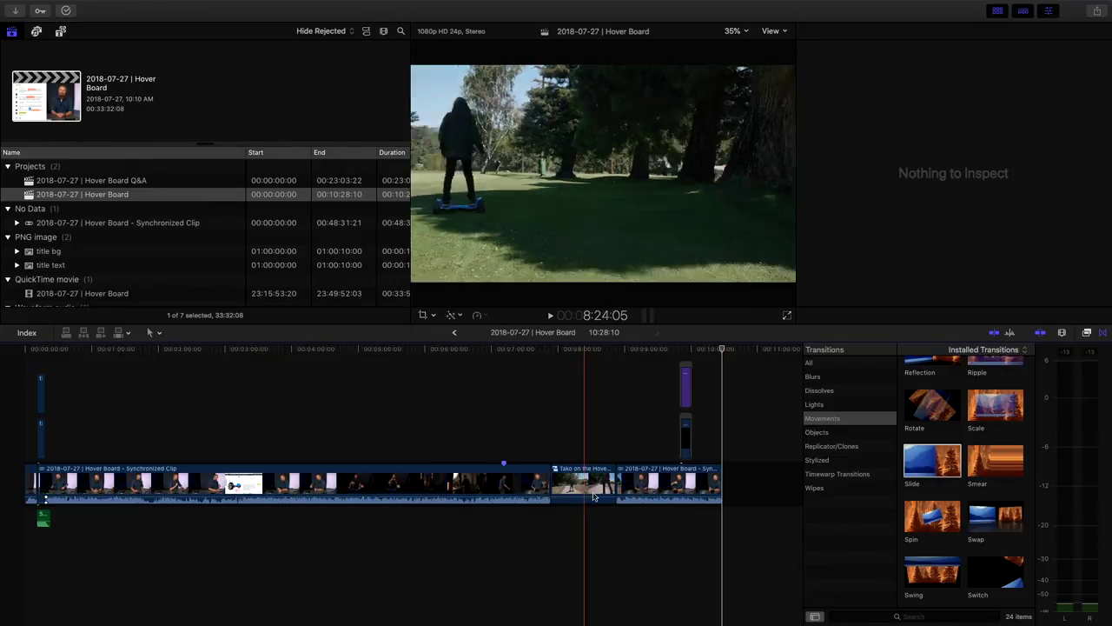
pyautogui.moveTo(702, 445); pyautogui.dragTo(744, 523)
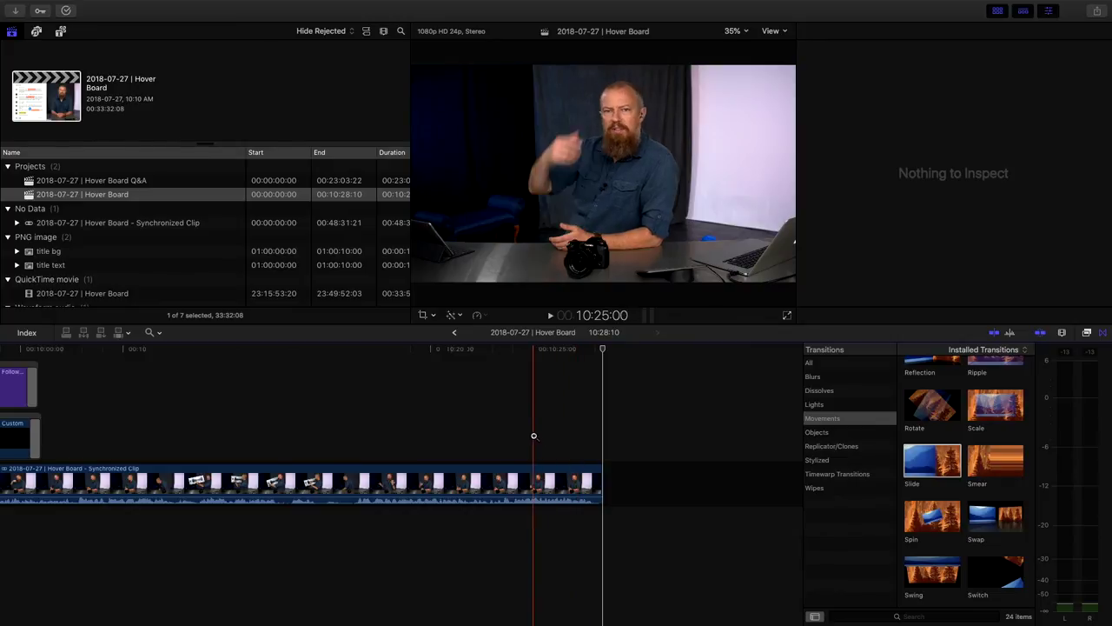
pyautogui.click(13, 34)
pyautogui.scroll(15, 75, 154)
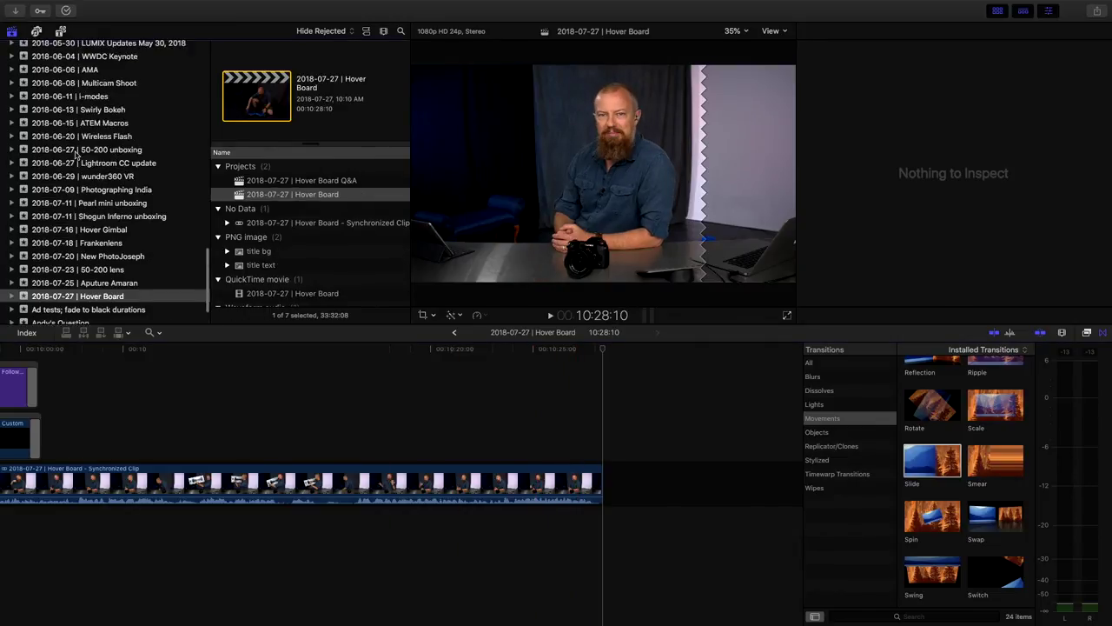
pyautogui.scroll(10, 76, 155)
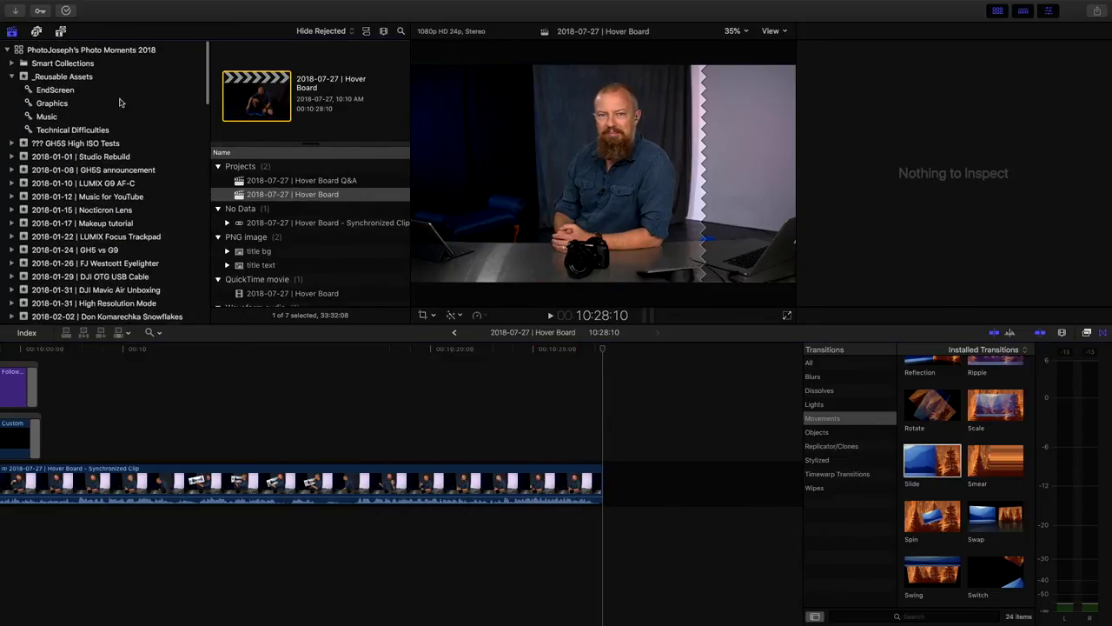
pyautogui.click(56, 88)
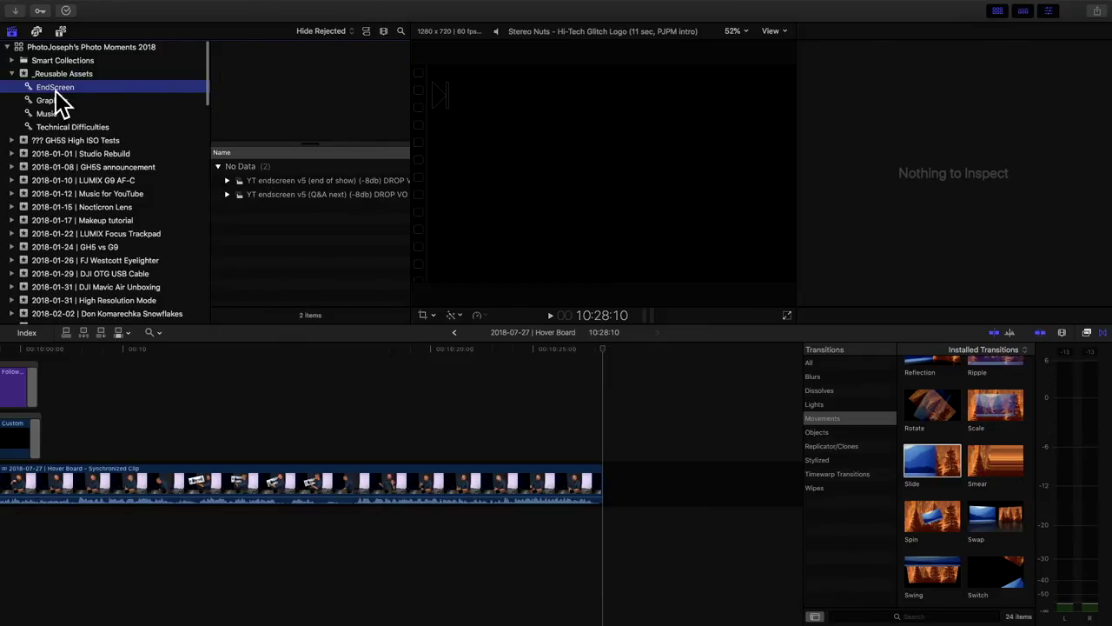
pyautogui.click(9, 32)
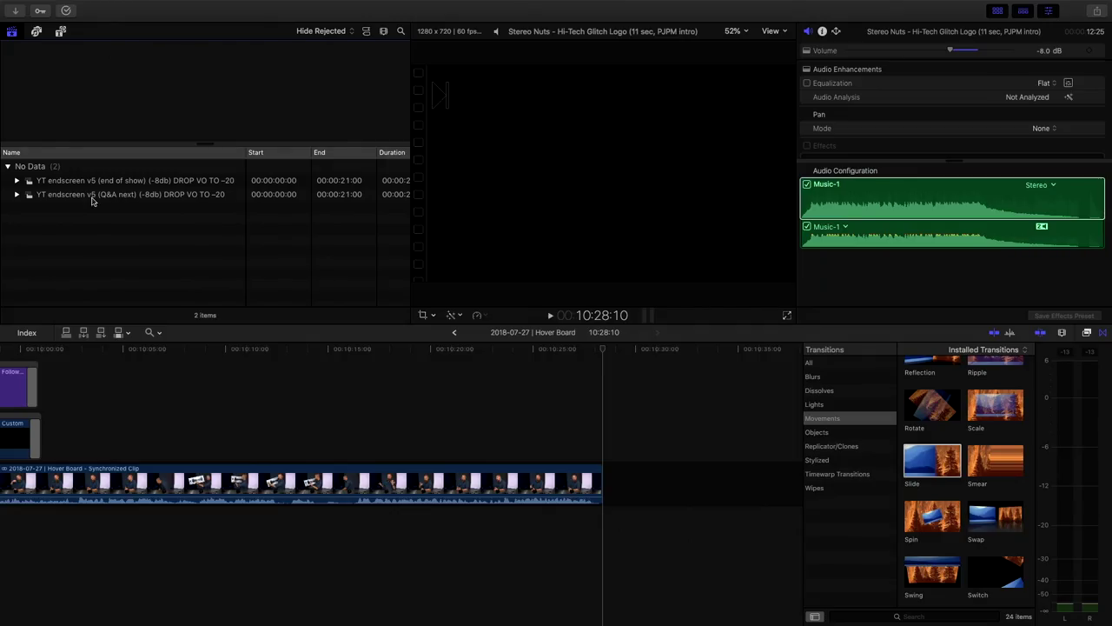
# Preview both endscreen clips and connect "YT endscreen v5 (Q&A next)" beneath the ending of the last synchronized clip.
pyautogui.click(183, 208)
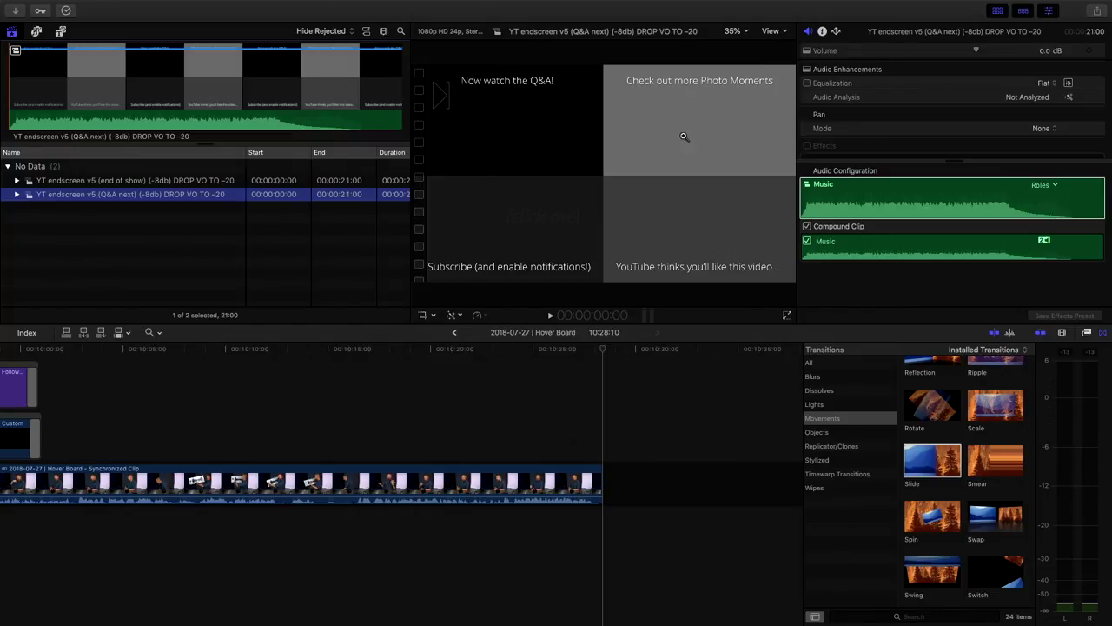
pyautogui.click(130, 181)
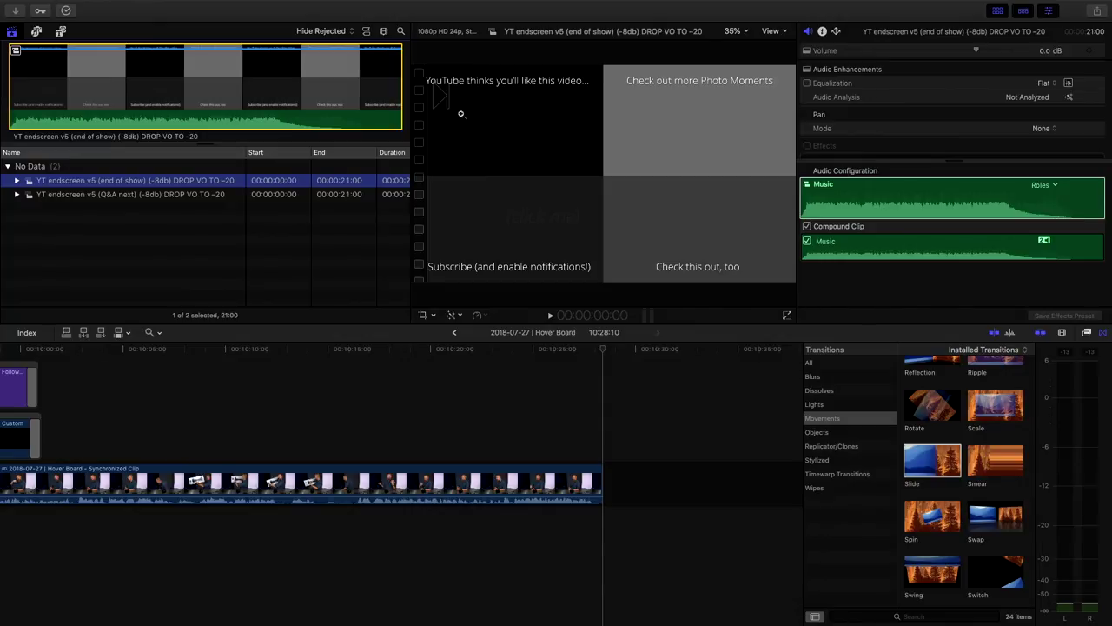
pyautogui.click(201, 195)
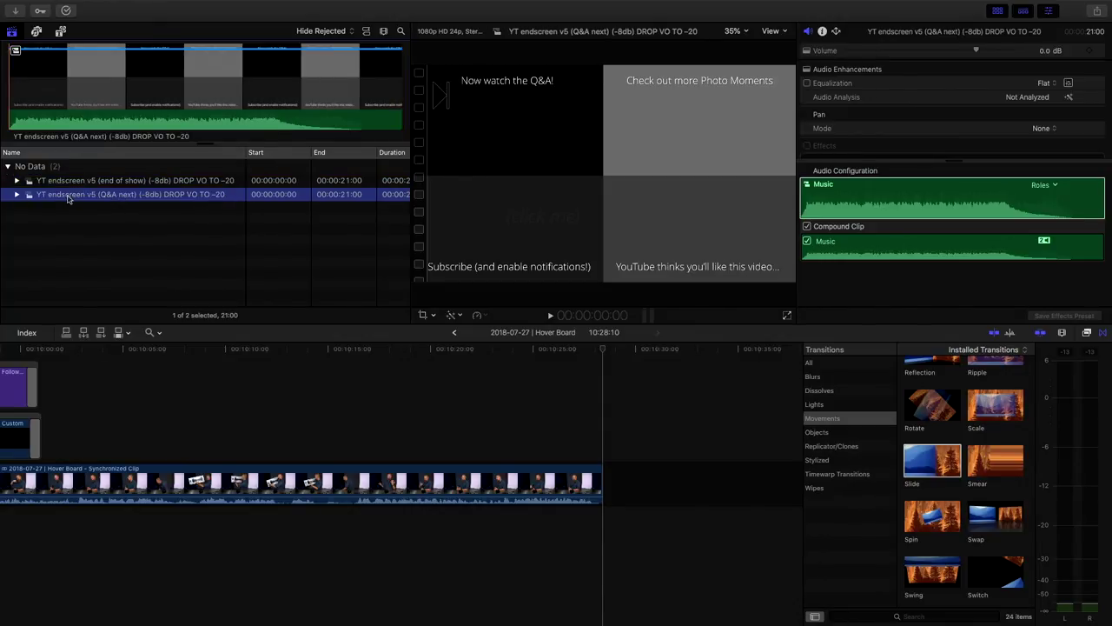
pyautogui.moveTo(40, 196); pyautogui.dragTo(400, 536)
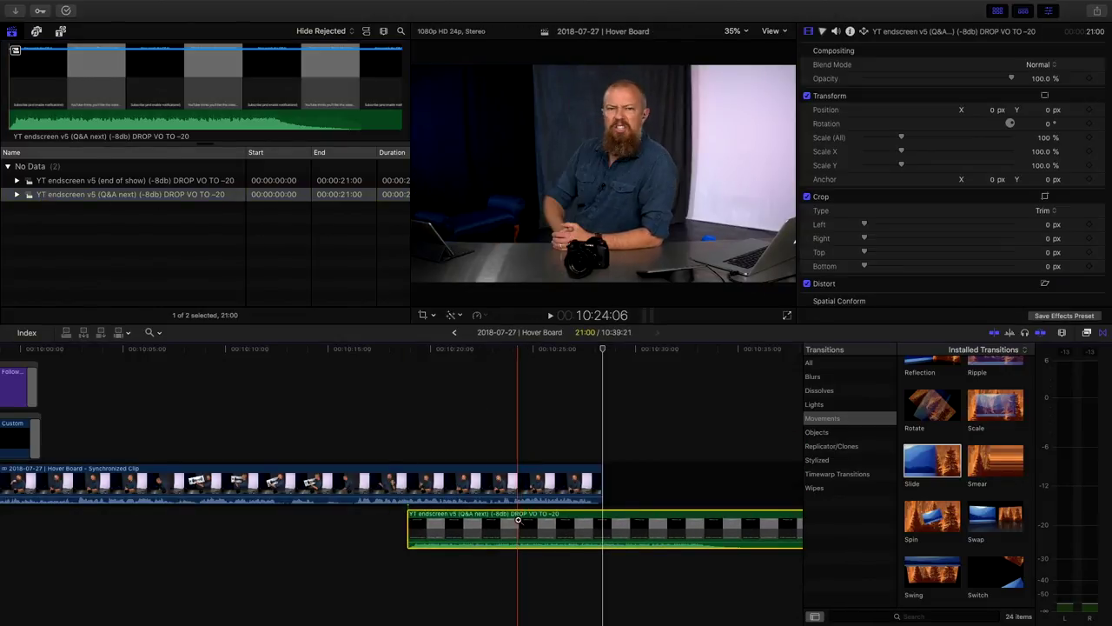
# Slide the endscreen clip back and forth to try different overlaps with the end of the synchronized clip.
pyautogui.press('super+minus')
pyautogui.press('super+minus')
pyautogui.moveTo(526, 528); pyautogui.dragTo(531, 529)
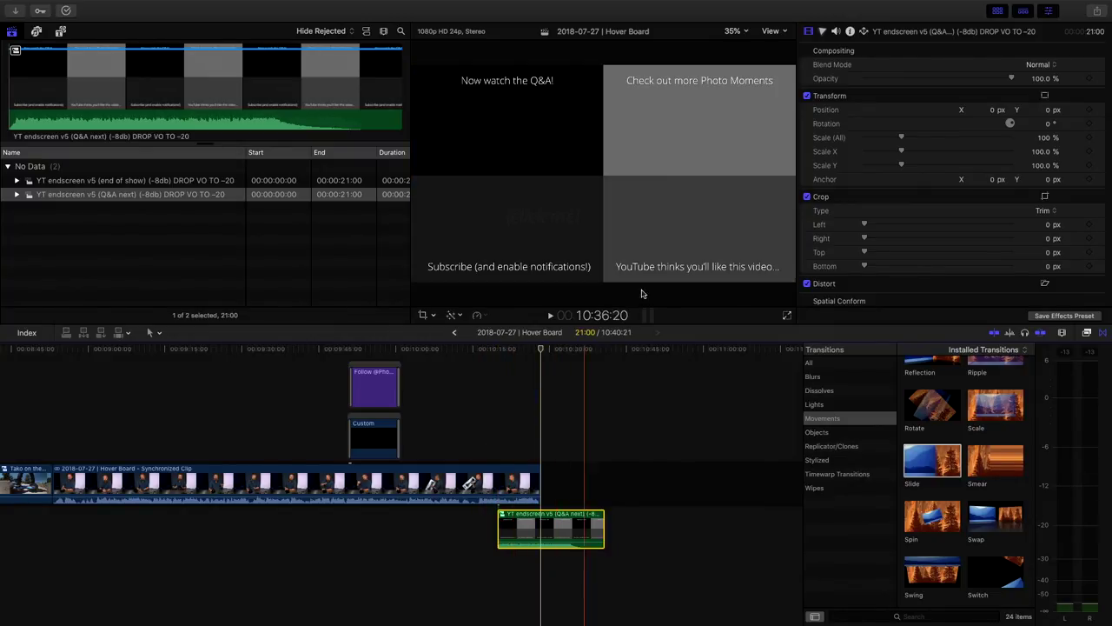
pyautogui.press('z')
pyautogui.moveTo(448, 435); pyautogui.dragTo(613, 566)
pyautogui.press('a')
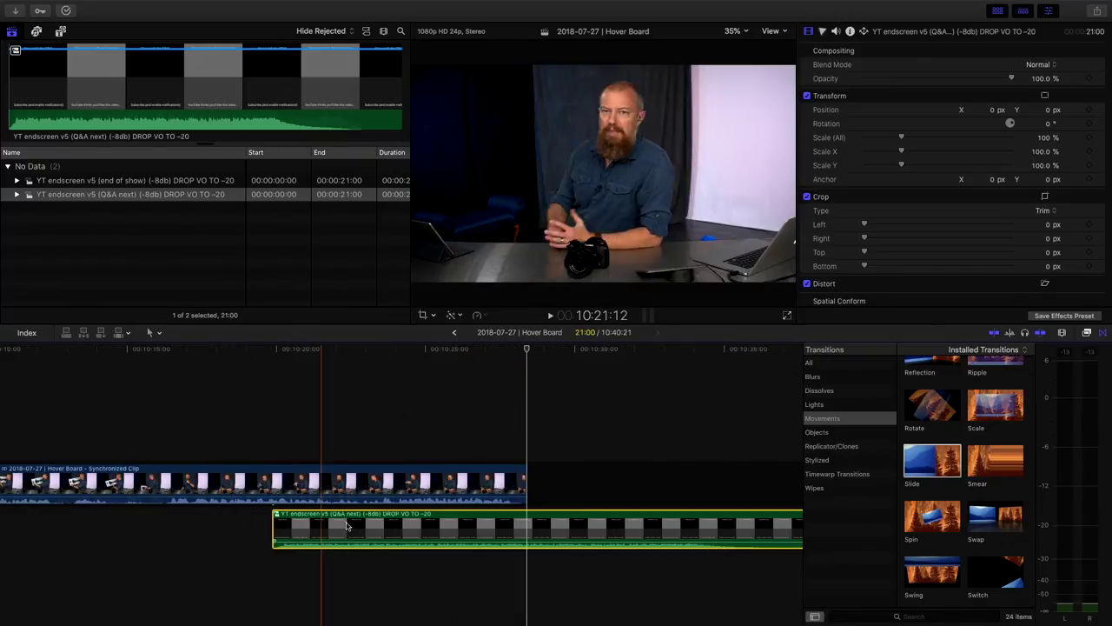
pyautogui.moveTo(382, 528); pyautogui.dragTo(264, 529)
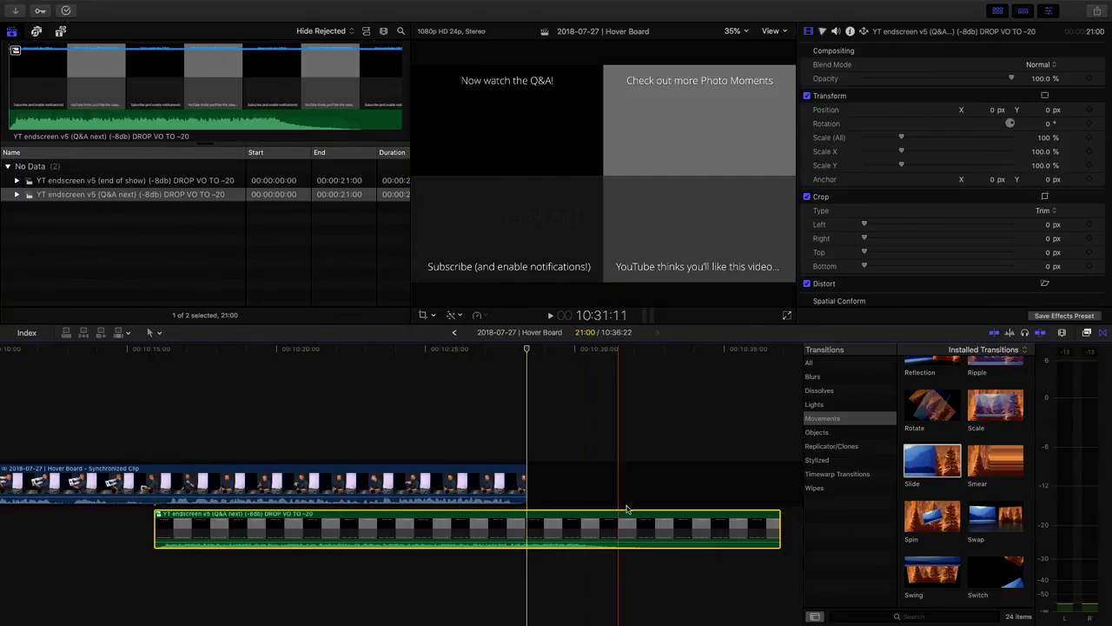
pyautogui.moveTo(271, 530); pyautogui.dragTo(576, 530)
pyautogui.hscroll(10, 493, 528)
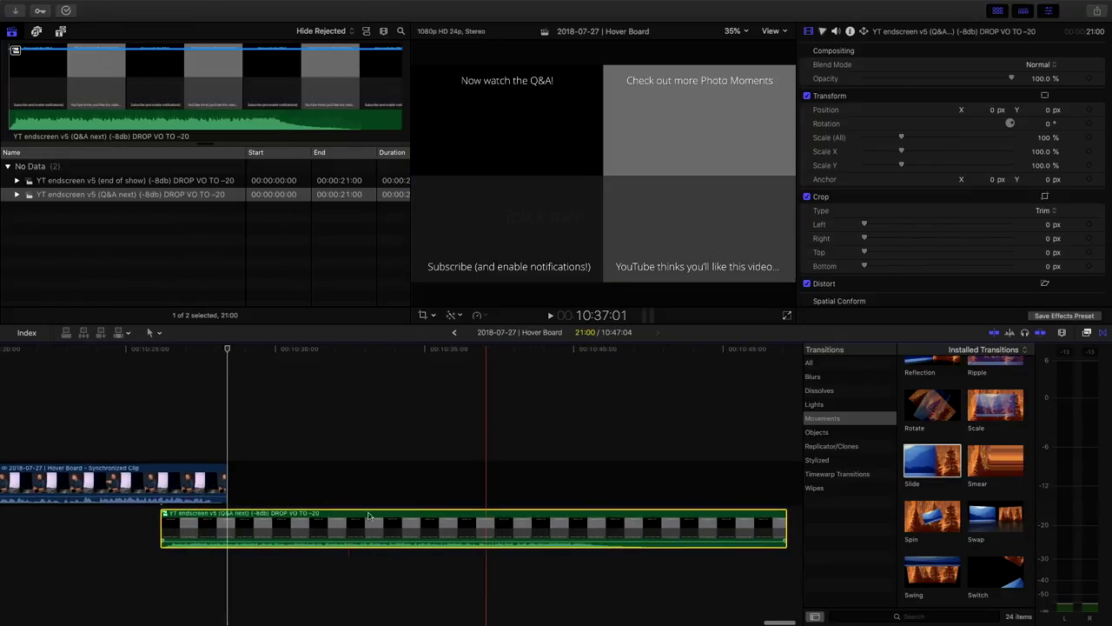
pyautogui.hscroll(-15, 266, 519)
pyautogui.hscroll(1, 608, 526)
pyautogui.moveTo(749, 527); pyautogui.dragTo(459, 531)
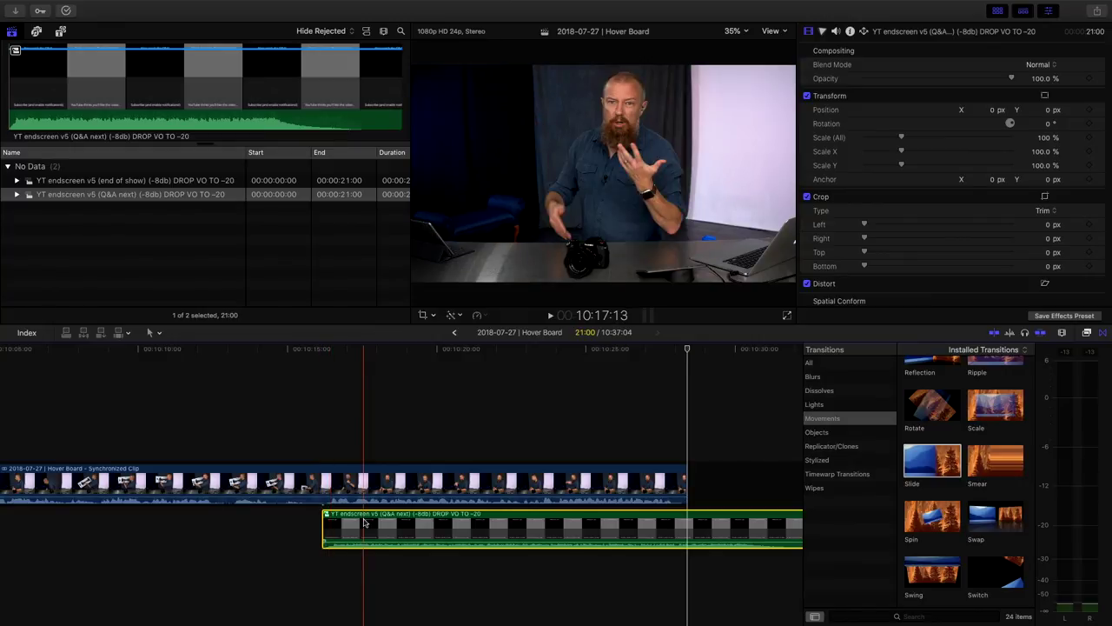
# Disable the endscreen clip, play the ending of the talk, and move the endscreen's start to 00:10:14:15.
pyautogui.press('v')
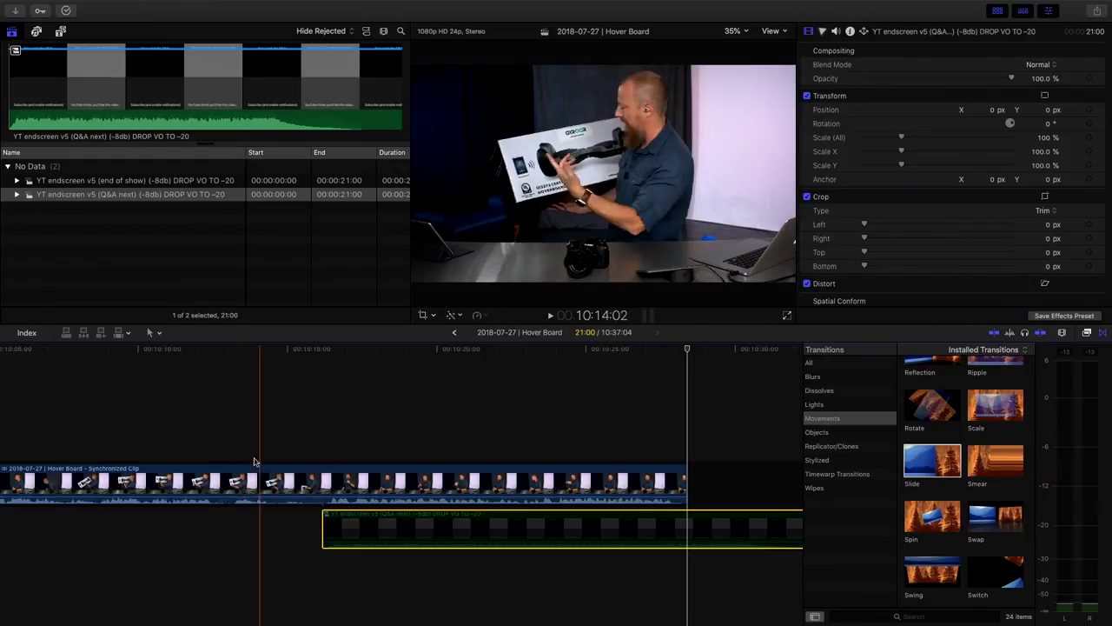
pyautogui.press('space')
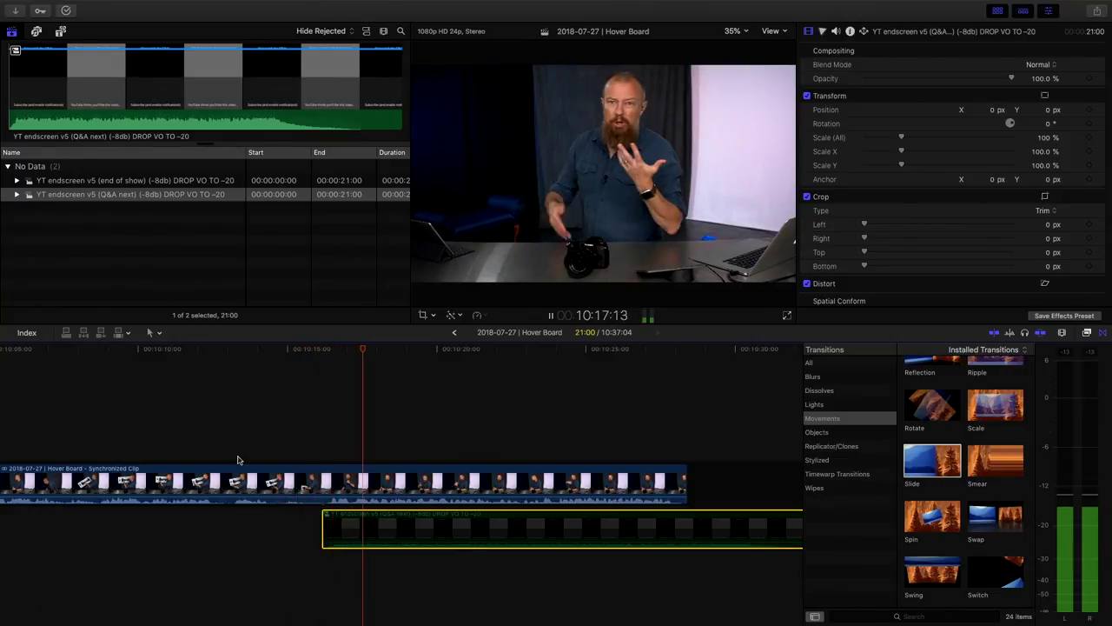
pyautogui.press('space')
pyautogui.moveTo(398, 526); pyautogui.dragTo(352, 527)
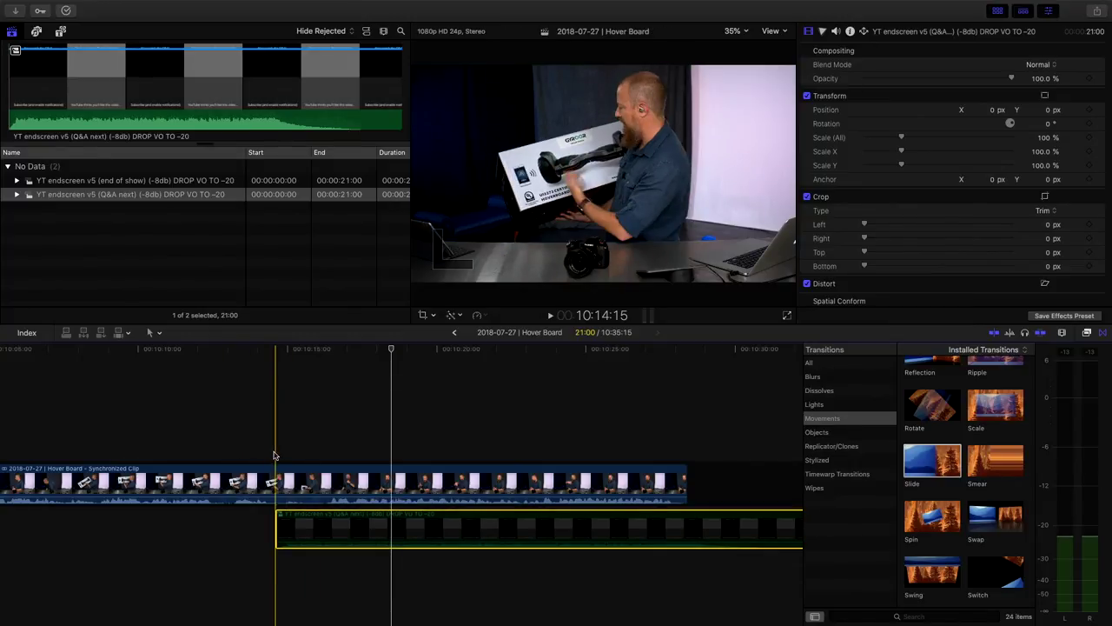
# Split the synchronized clip at the endscreen's start, 00:10:14:15, and re-enable the endscreen clip.
pyautogui.click(274, 478)
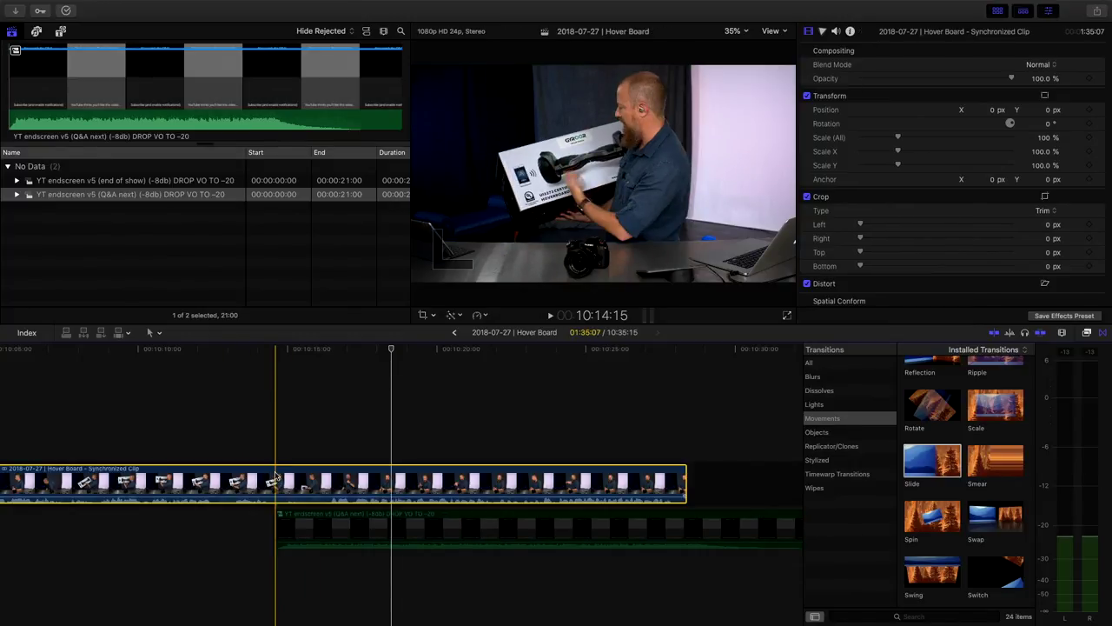
pyautogui.press('super+b')
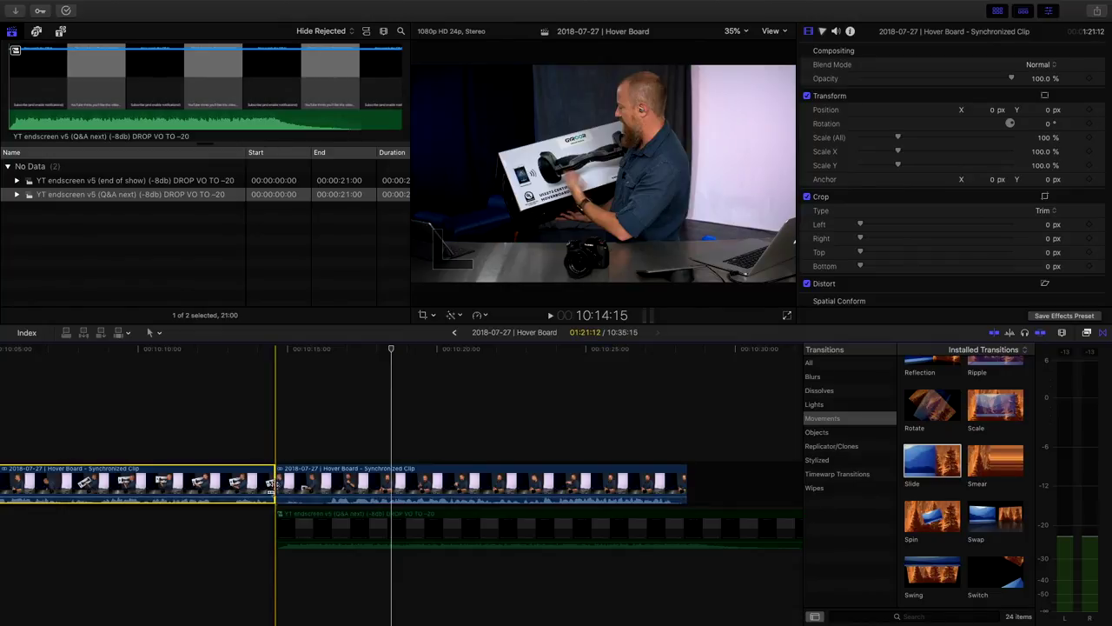
pyautogui.click(323, 522)
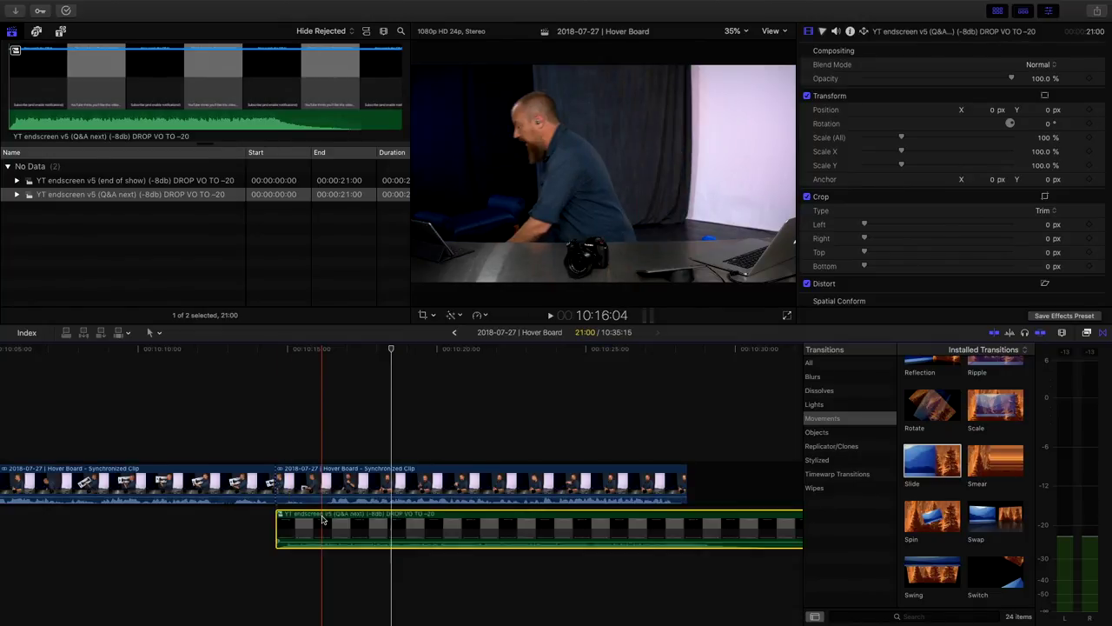
# Transform the last synchronized clip to about 46% scale and place it over the "Check out more Photo Moments" square.
pyautogui.click(329, 502)
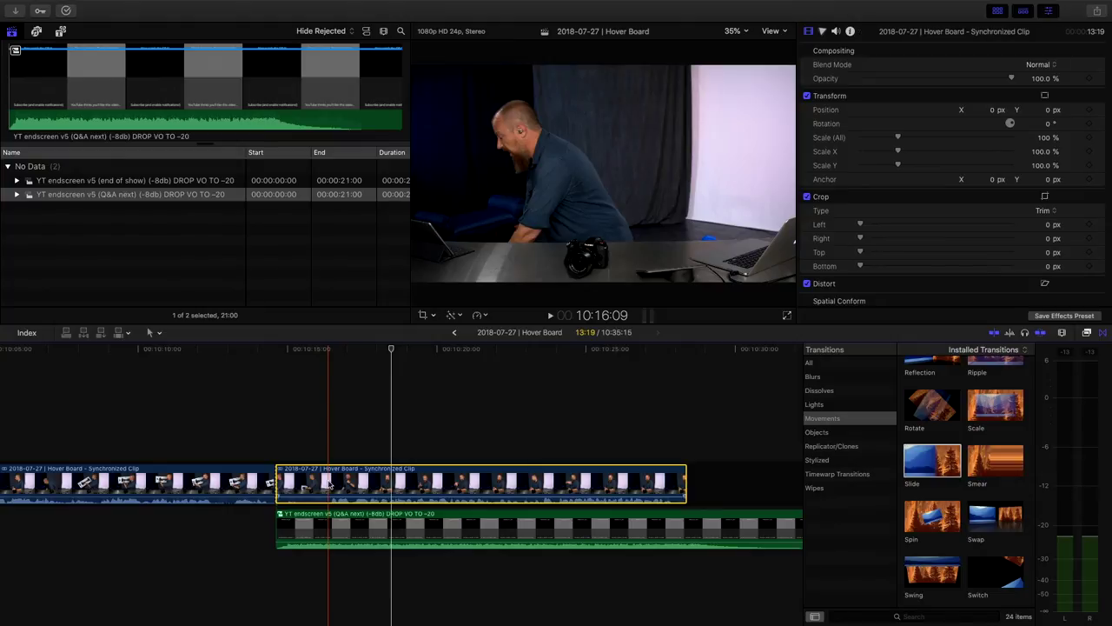
pyautogui.click(433, 316)
pyautogui.click(453, 326)
pyautogui.moveTo(605, 178); pyautogui.dragTo(622, 146)
pyautogui.moveTo(431, 254); pyautogui.dragTo(571, 168)
pyautogui.moveTo(642, 139); pyautogui.dragTo(693, 126)
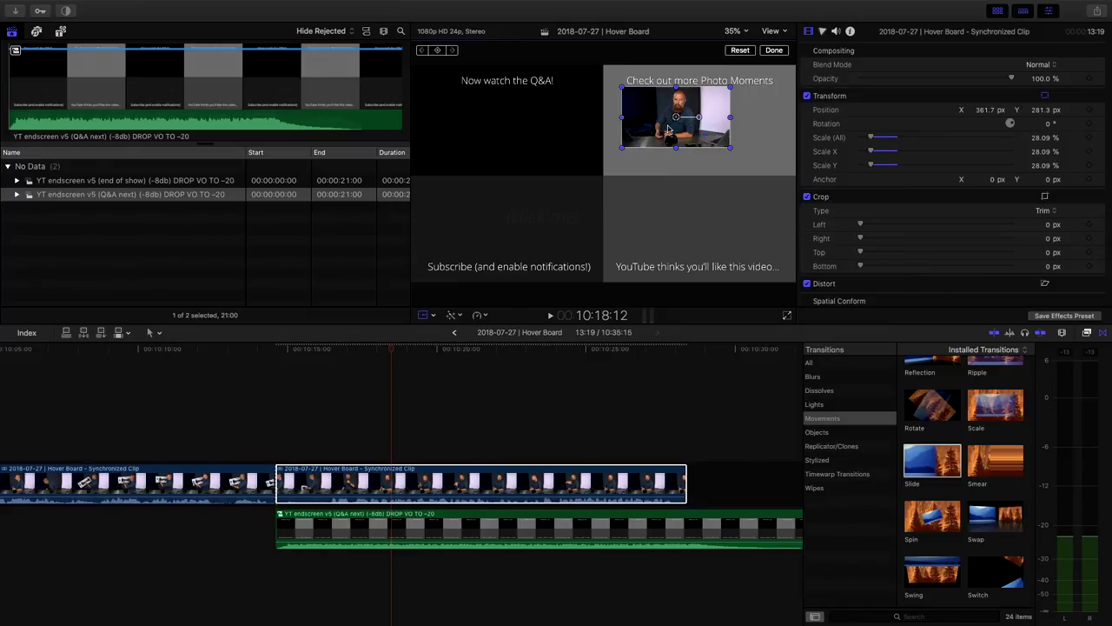
pyautogui.moveTo(682, 124)
pyautogui.mouseDown()
pyautogui.moveTo(666, 144)
pyautogui.moveTo(675, 137)
pyautogui.mouseUp()
pyautogui.moveTo(726, 101); pyautogui.dragTo(759, 81)
pyautogui.moveTo(674, 132); pyautogui.dragTo(706, 125)
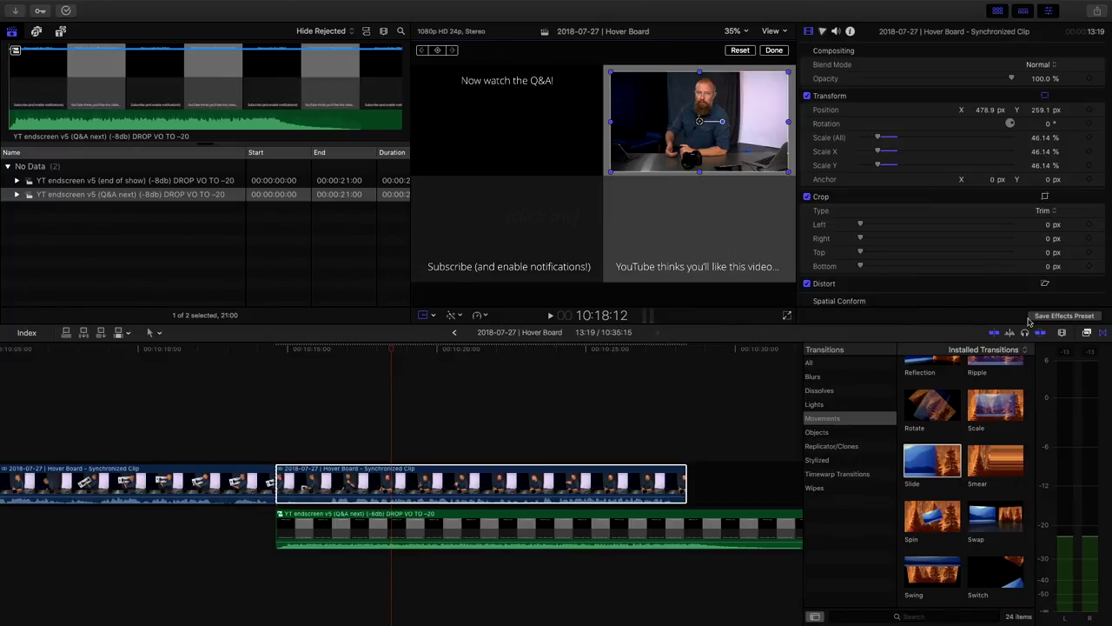
pyautogui.click(1066, 317)
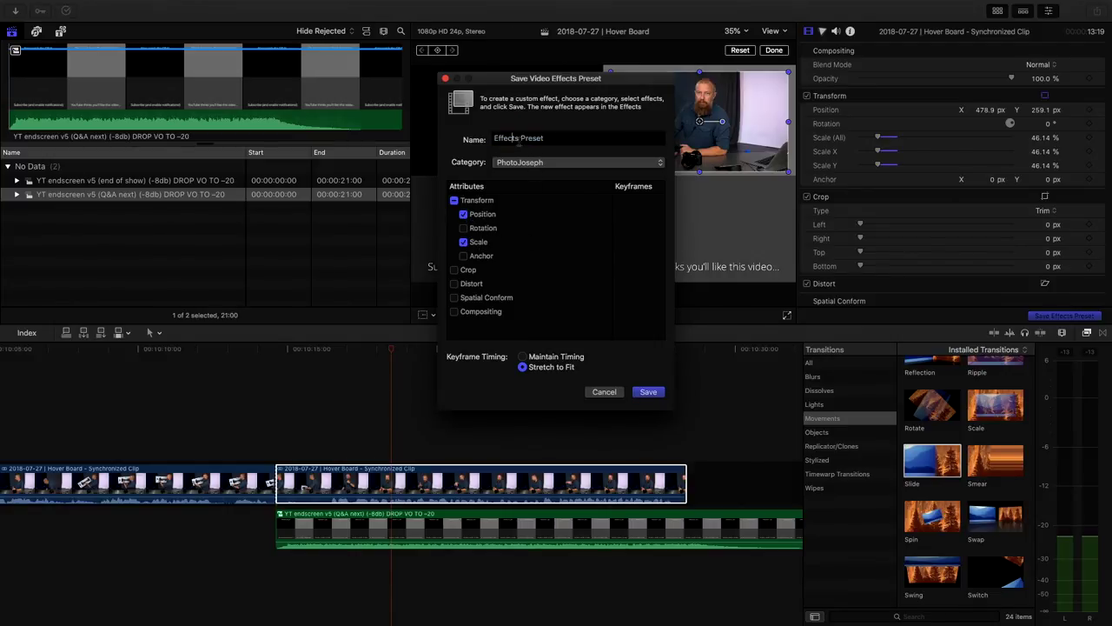
pyautogui.click(540, 165)
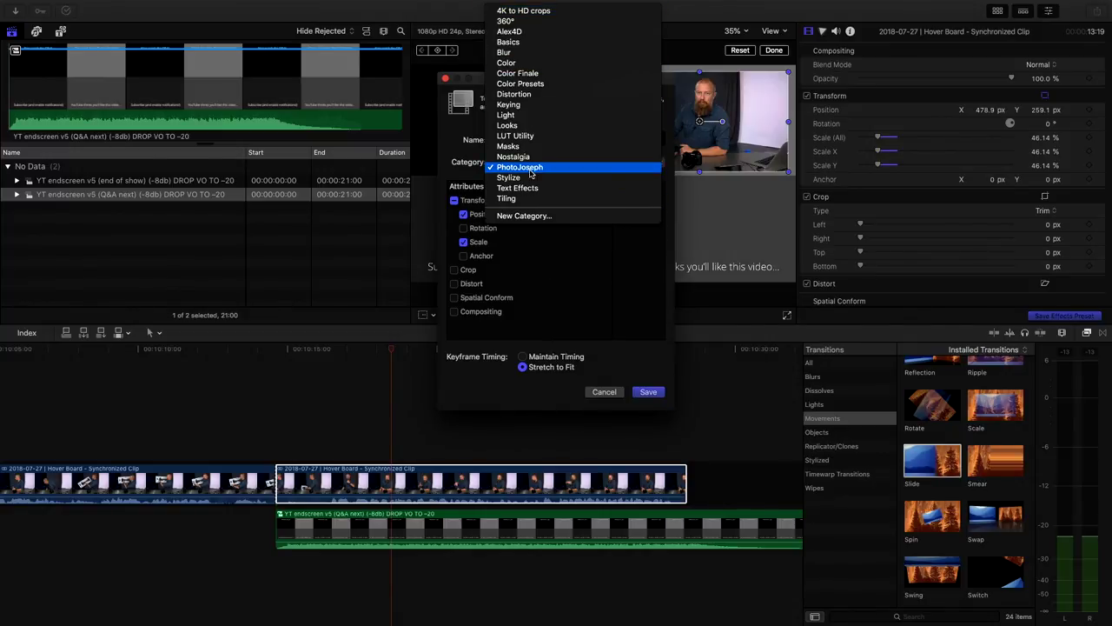
pyautogui.click(470, 173)
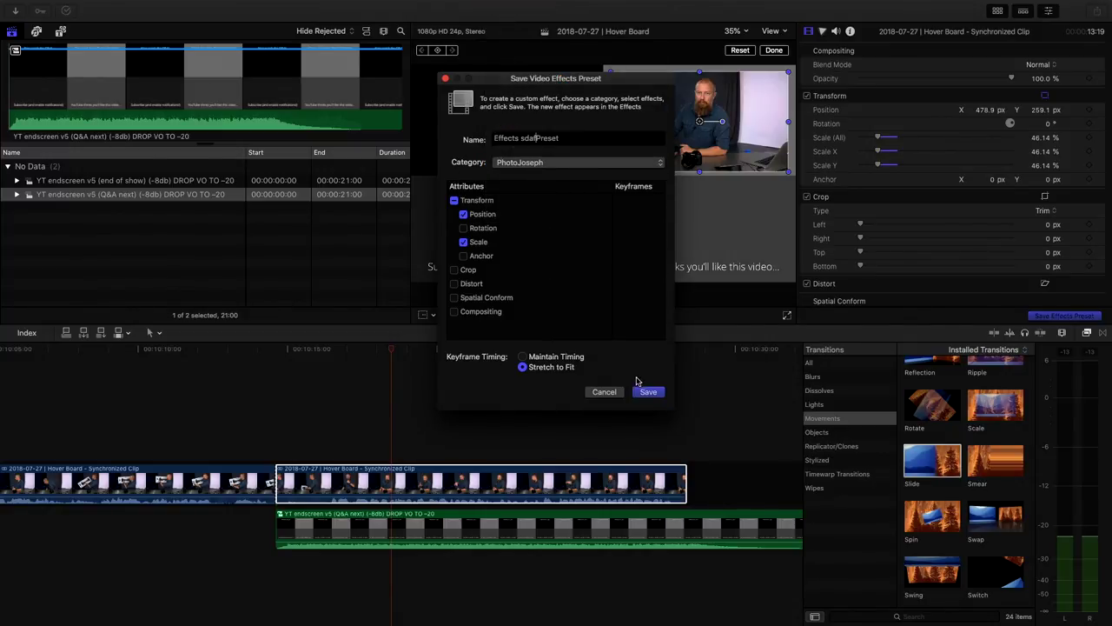
pyautogui.click(604, 392)
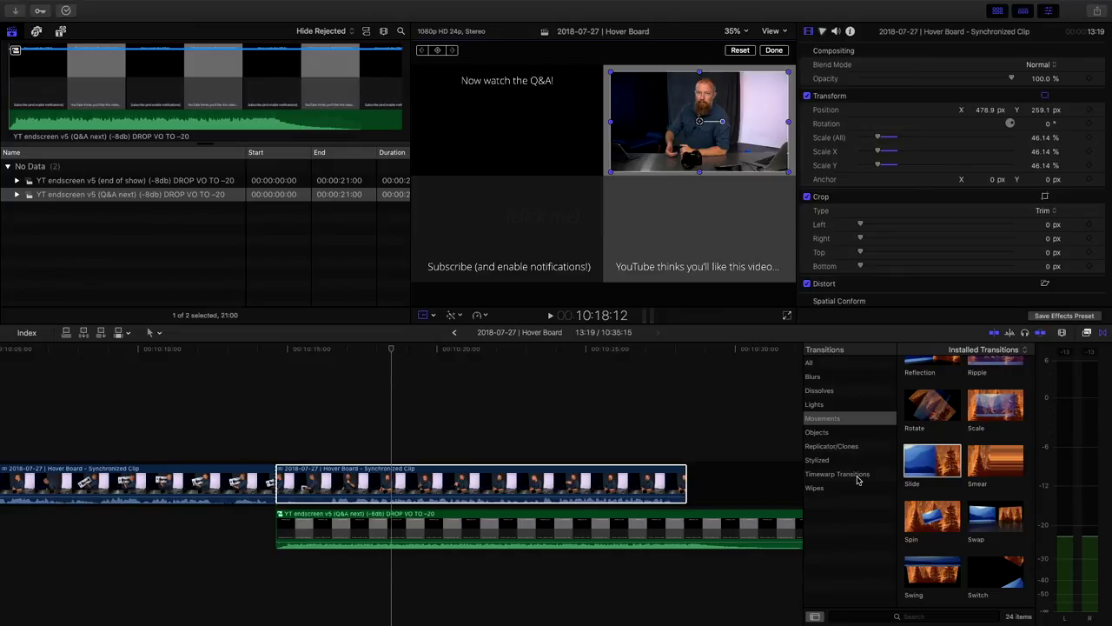
pyautogui.write('10')
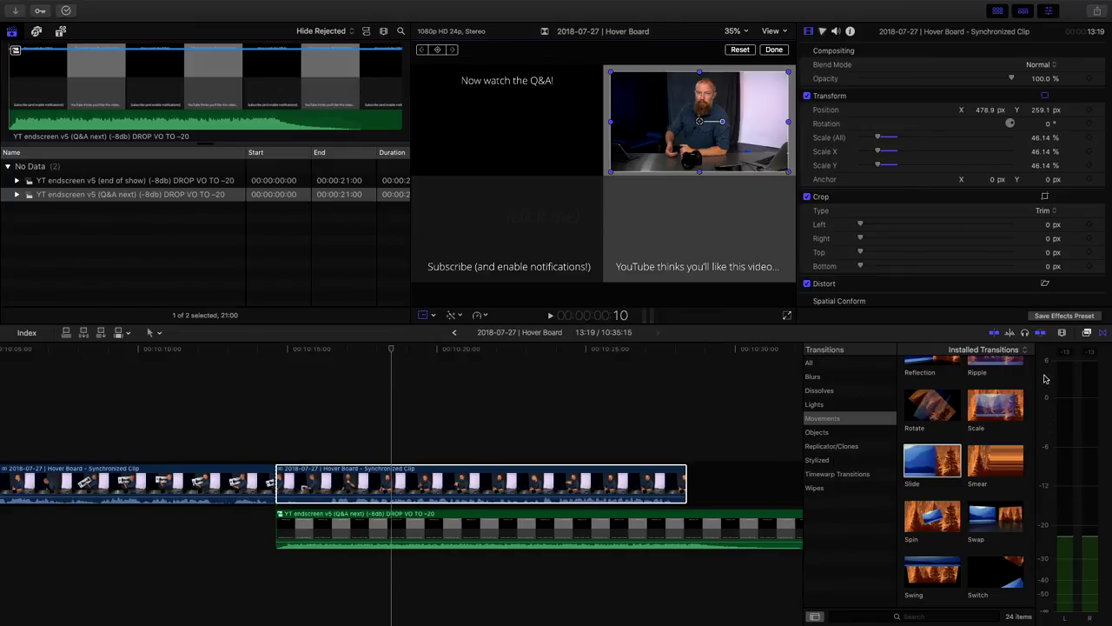
# Apply the "4-square placement" preset from the PhotoJoseph video effects to the last synchronized clip and leave Transform mode.
pyautogui.click(1086, 335)
pyautogui.scroll(-5, 841, 506)
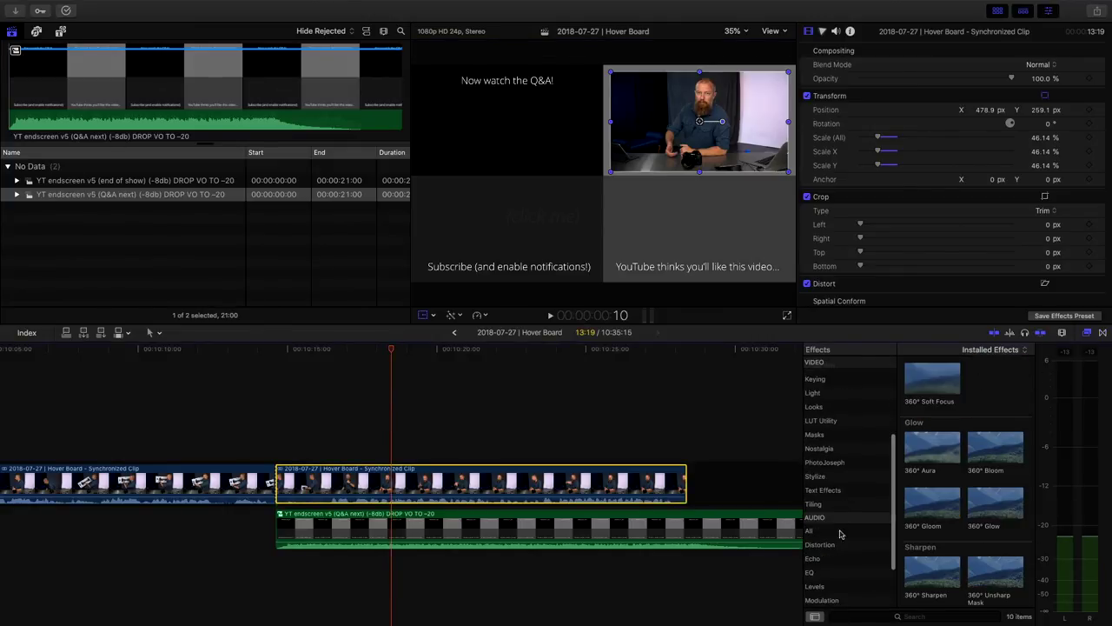
pyautogui.click(837, 462)
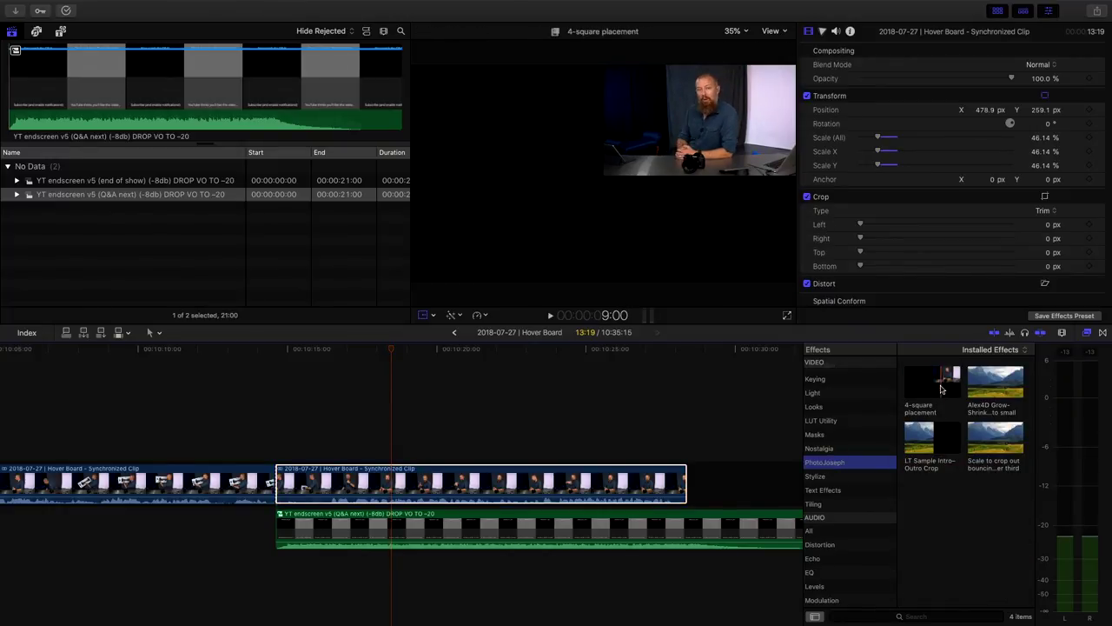
pyautogui.moveTo(936, 390); pyautogui.dragTo(369, 476)
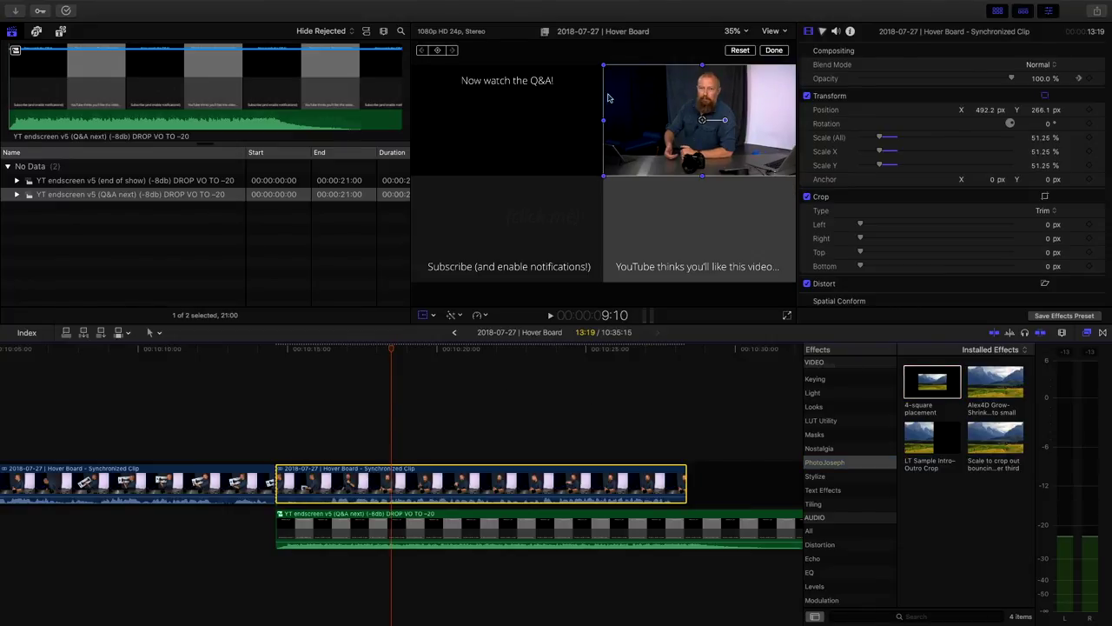
pyautogui.click(266, 422)
pyautogui.click(318, 408)
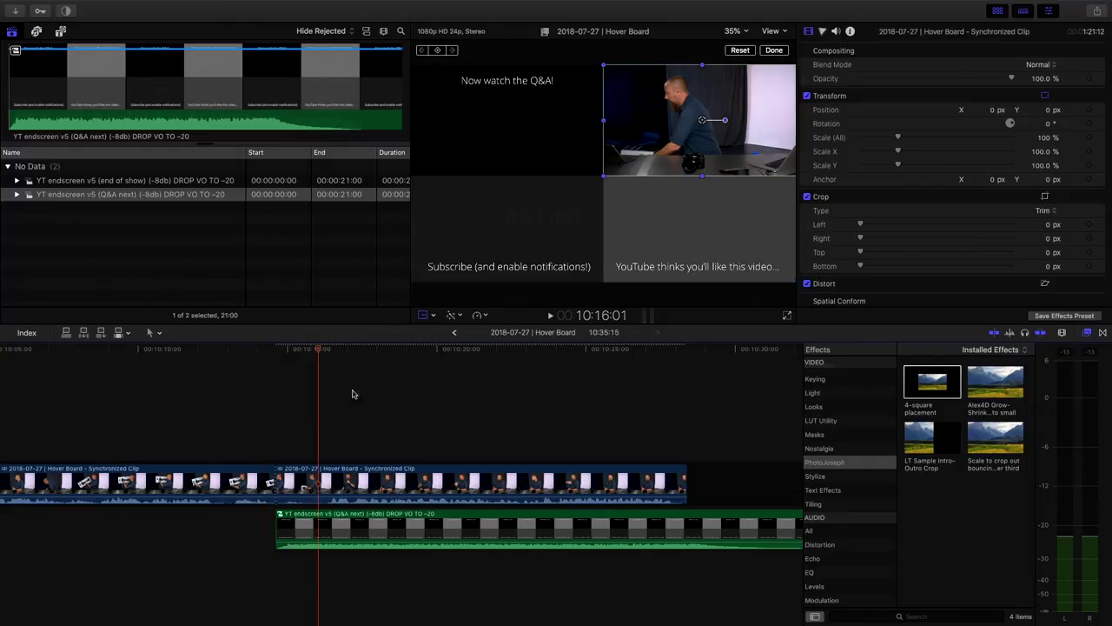
pyautogui.click(423, 313)
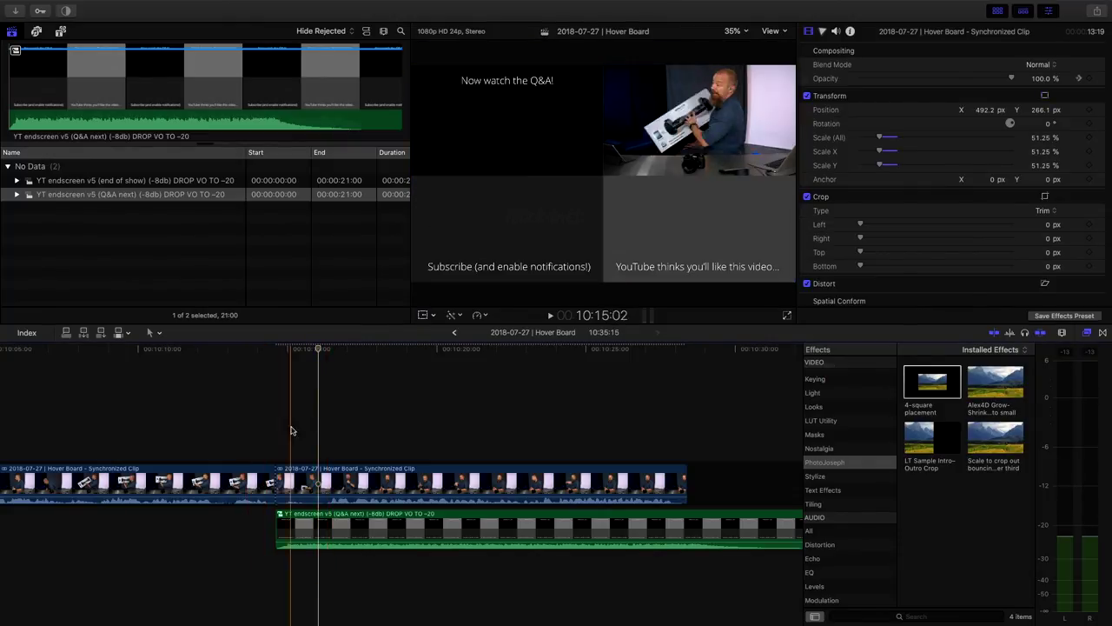
# Lower the endscreen's audio over the range that overlaps the last synchronized clip, and play the transition to check the mix.
pyautogui.press('space')
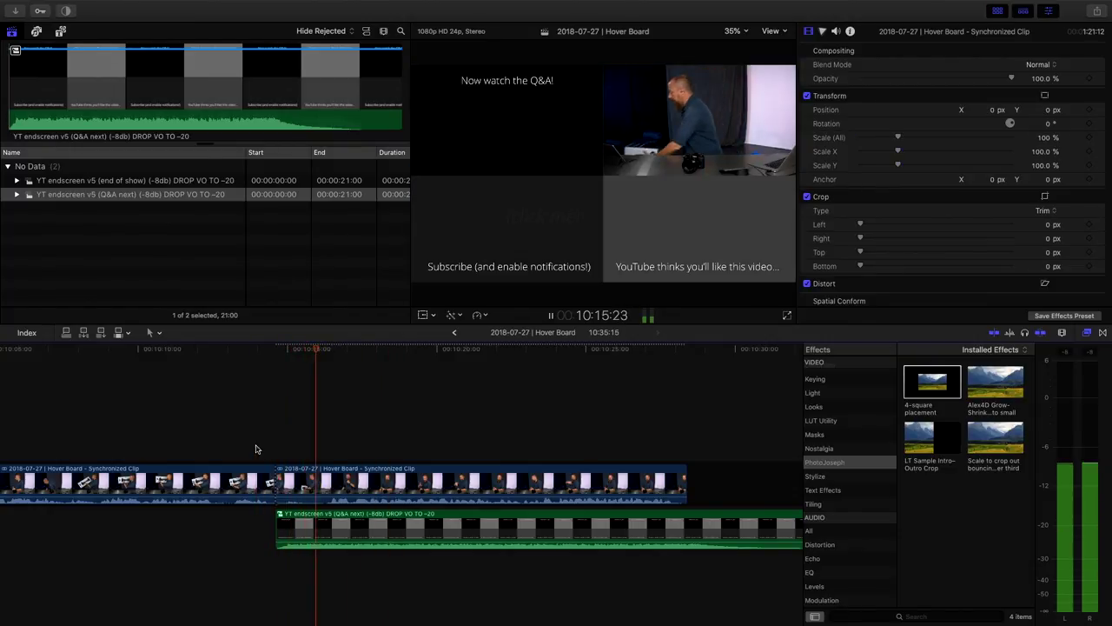
pyautogui.press('space')
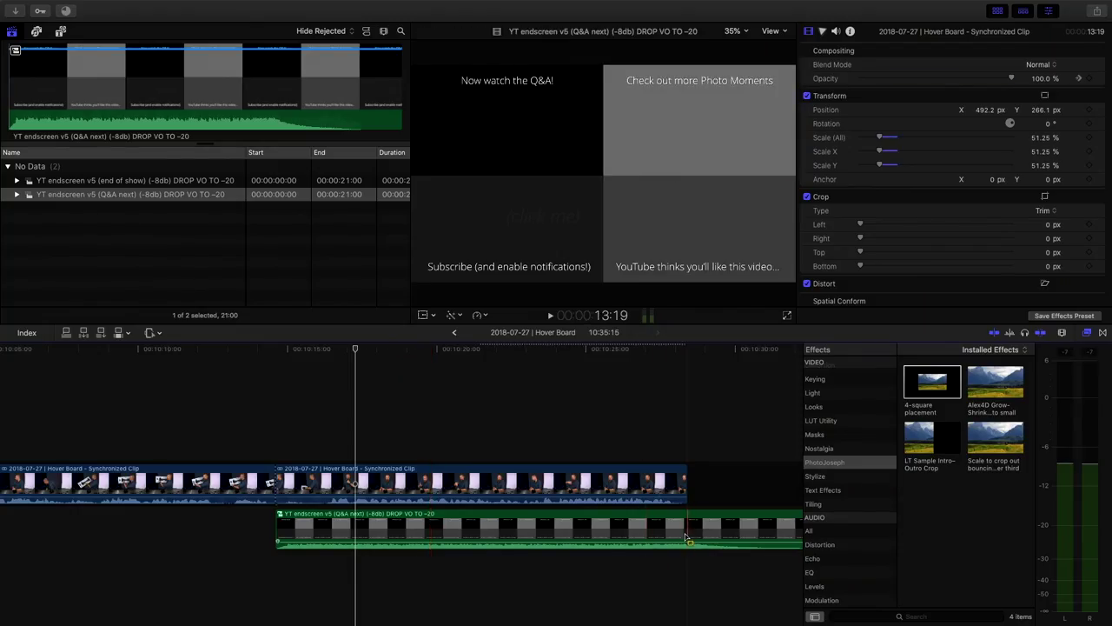
pyautogui.moveTo(687, 525); pyautogui.dragTo(276, 525)
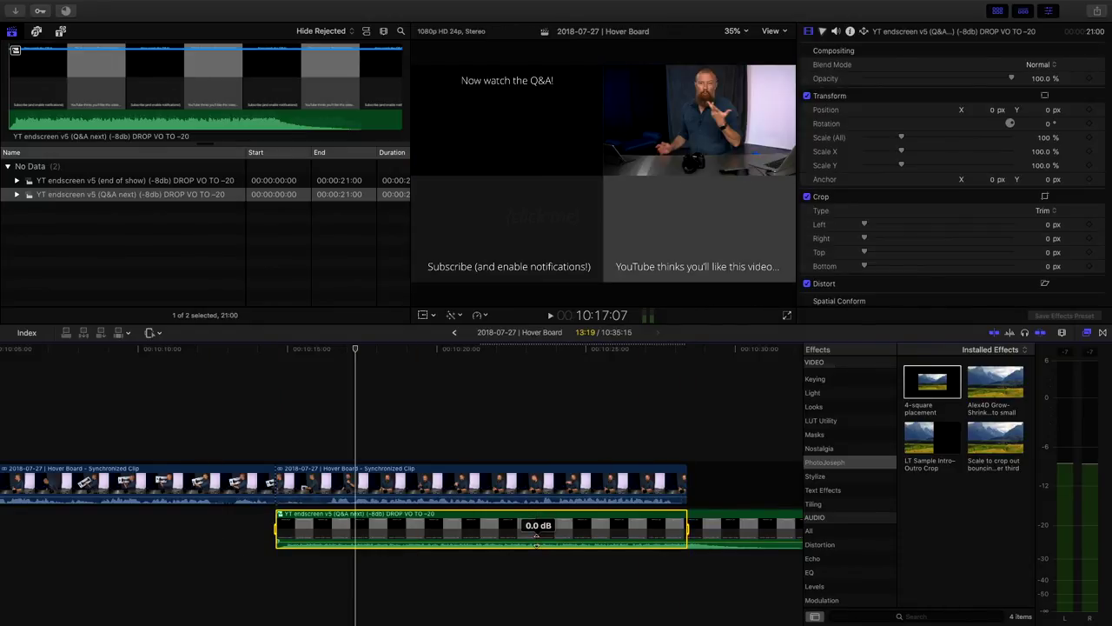
pyautogui.moveTo(536, 536); pyautogui.dragTo(536, 540)
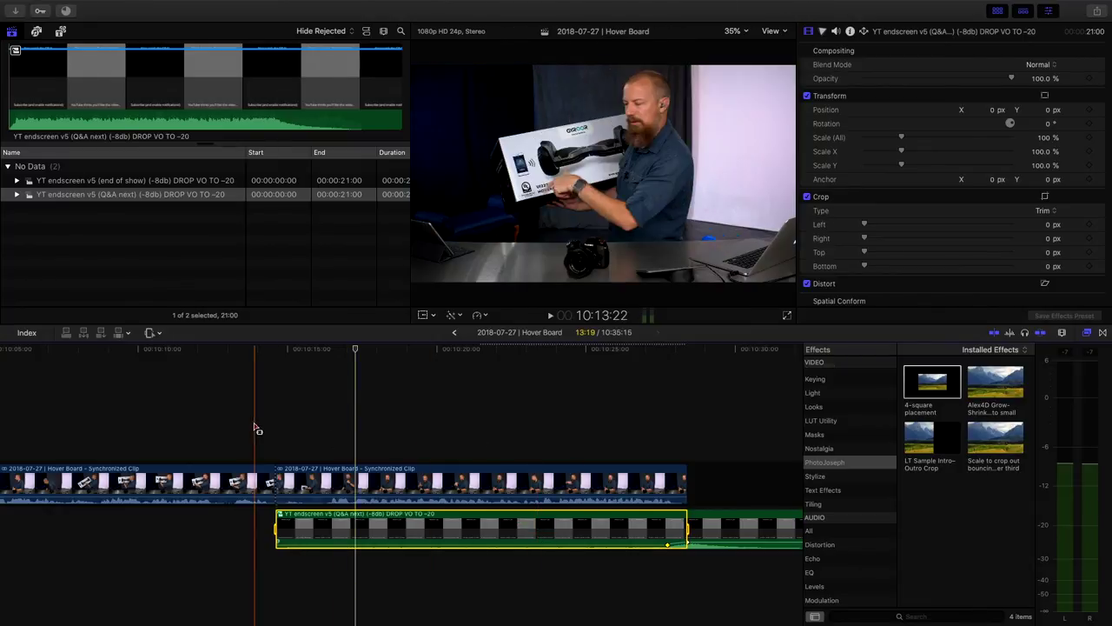
pyautogui.press('space')
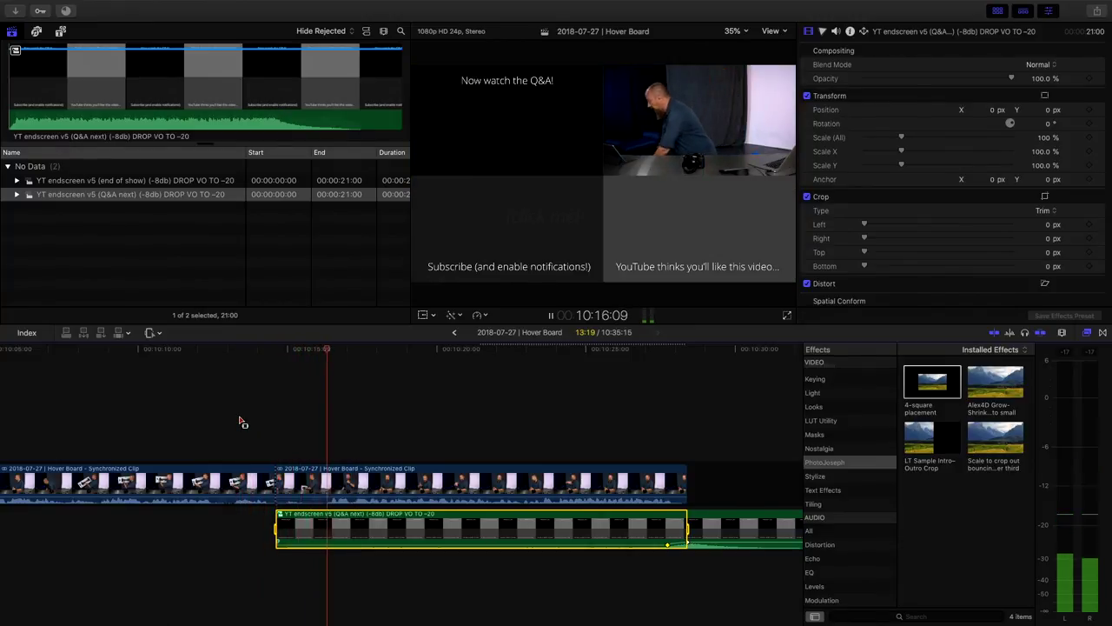
pyautogui.press('space')
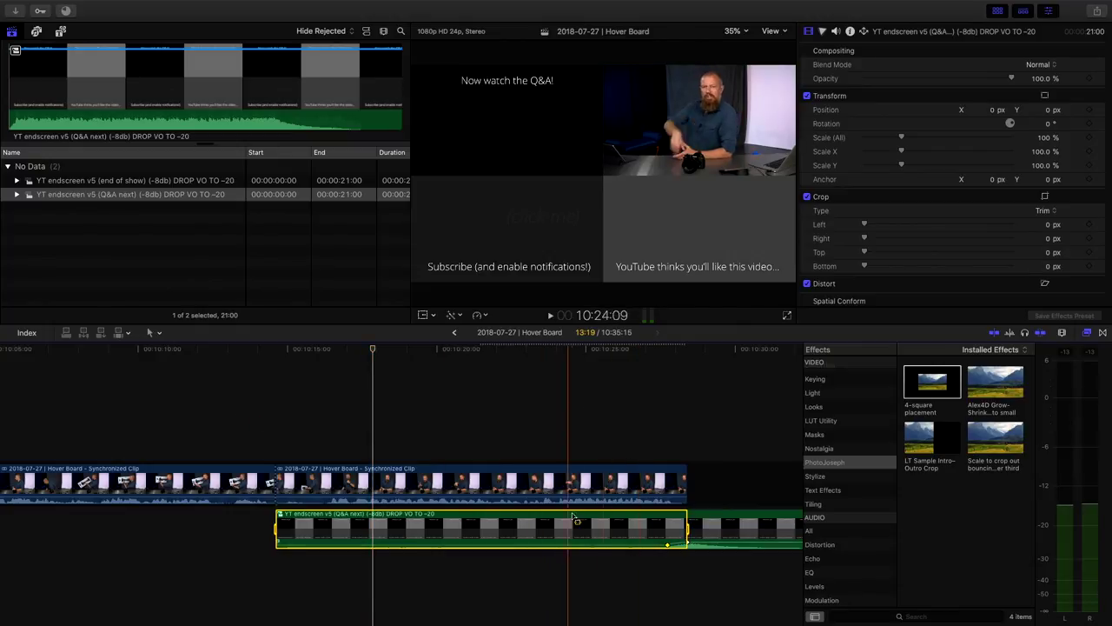
pyautogui.click(446, 482)
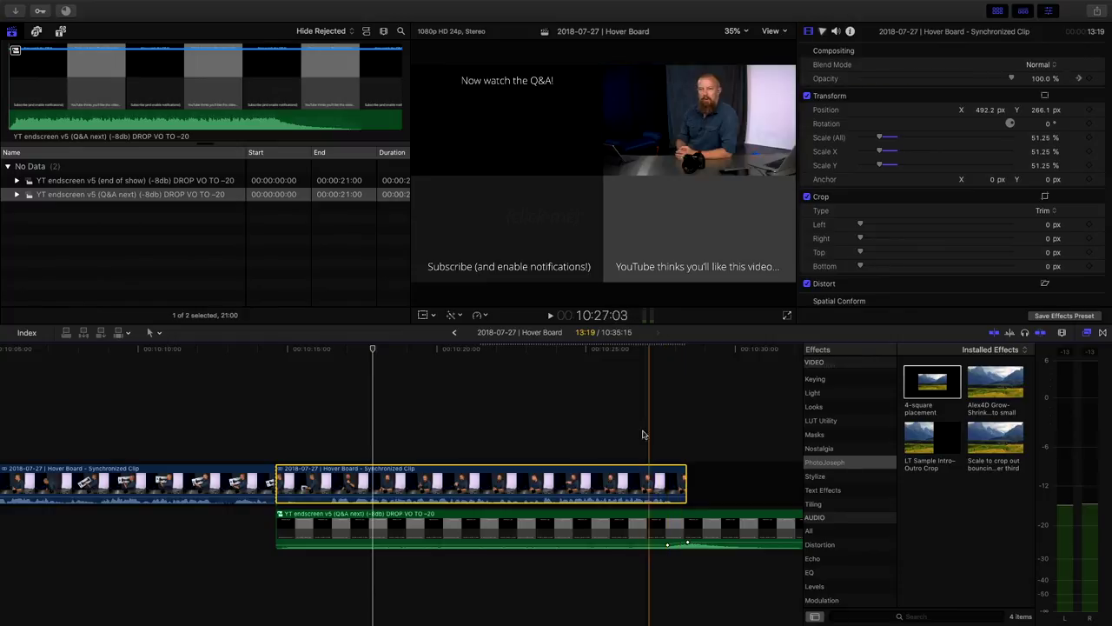
# Show the last synchronized clip's video animation, adjust the opacity keyframe that starts its fade-out, and play the fade.
pyautogui.rightClick(624, 484)
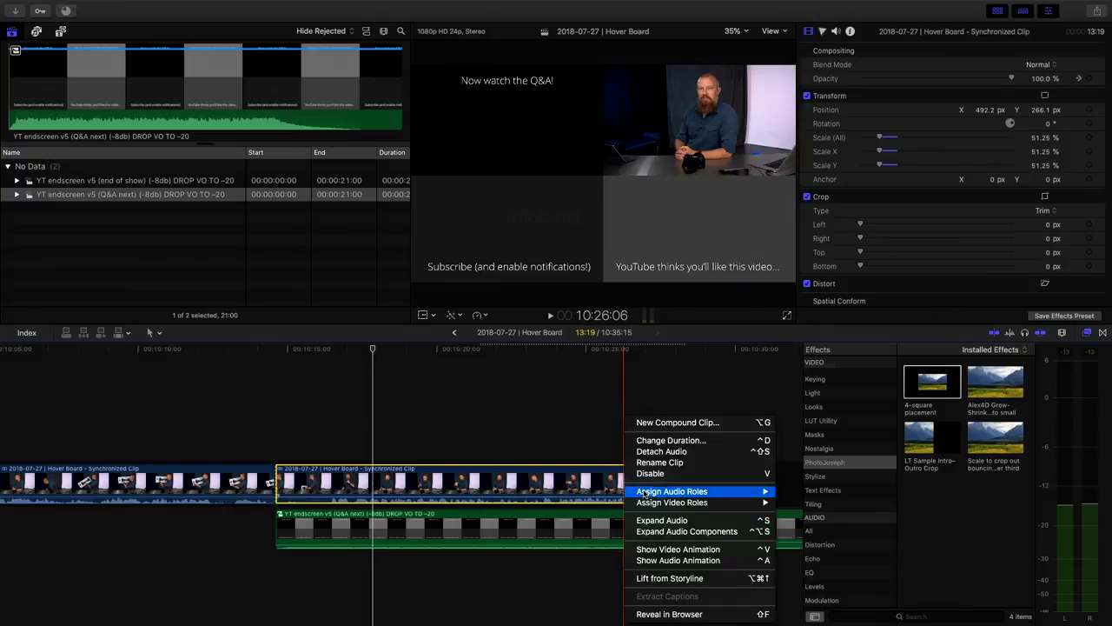
pyautogui.click(665, 549)
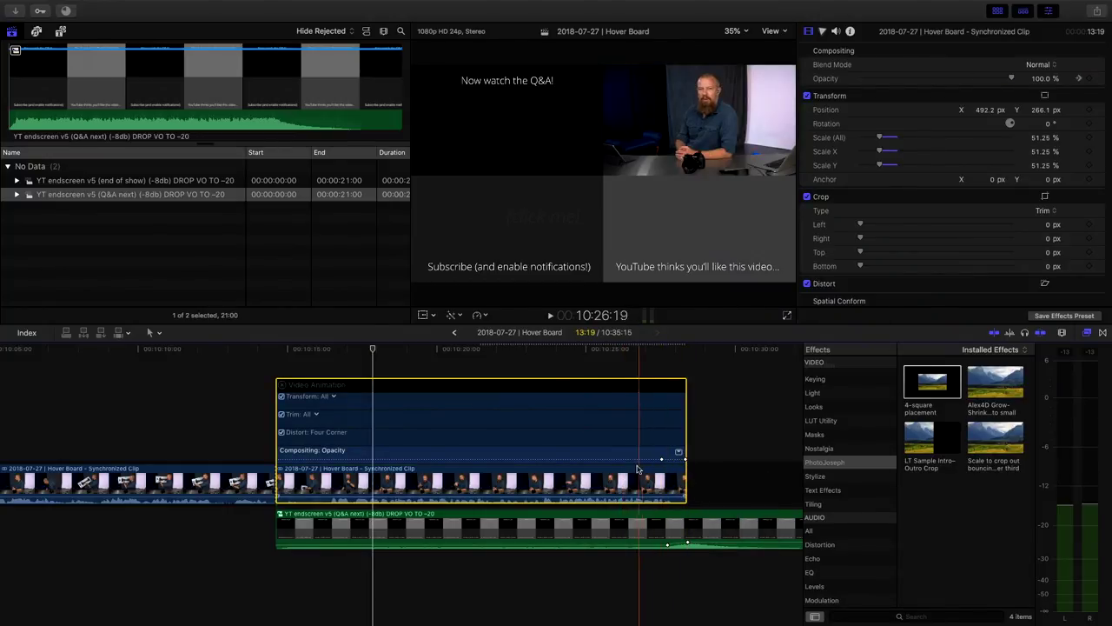
pyautogui.press('space')
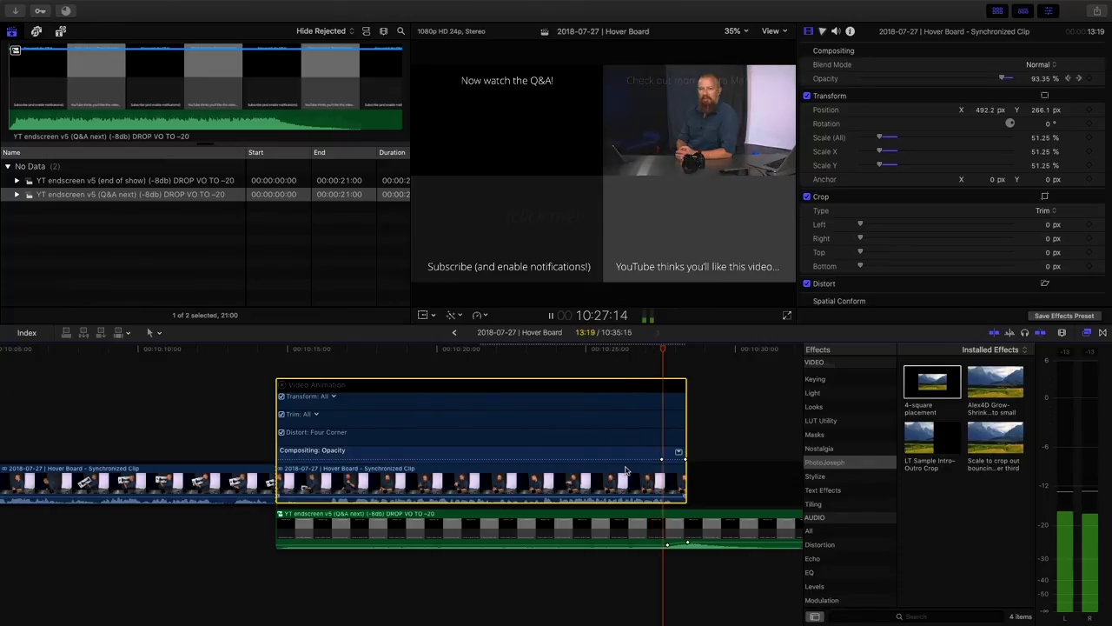
pyautogui.press('space')
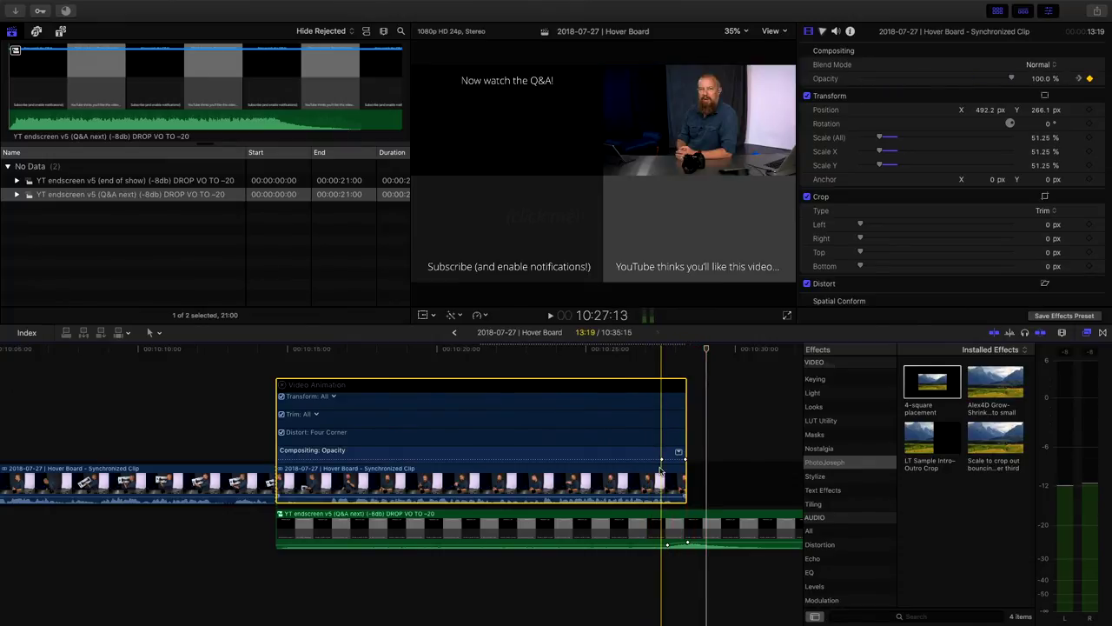
pyautogui.moveTo(667, 465); pyautogui.dragTo(661, 459)
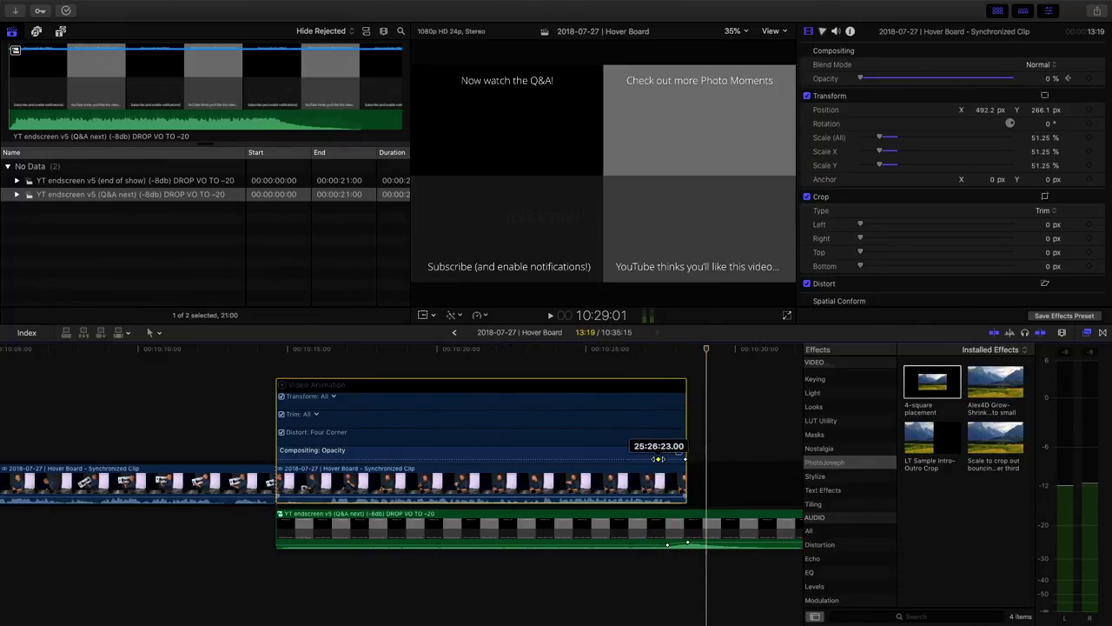
pyautogui.press('space')
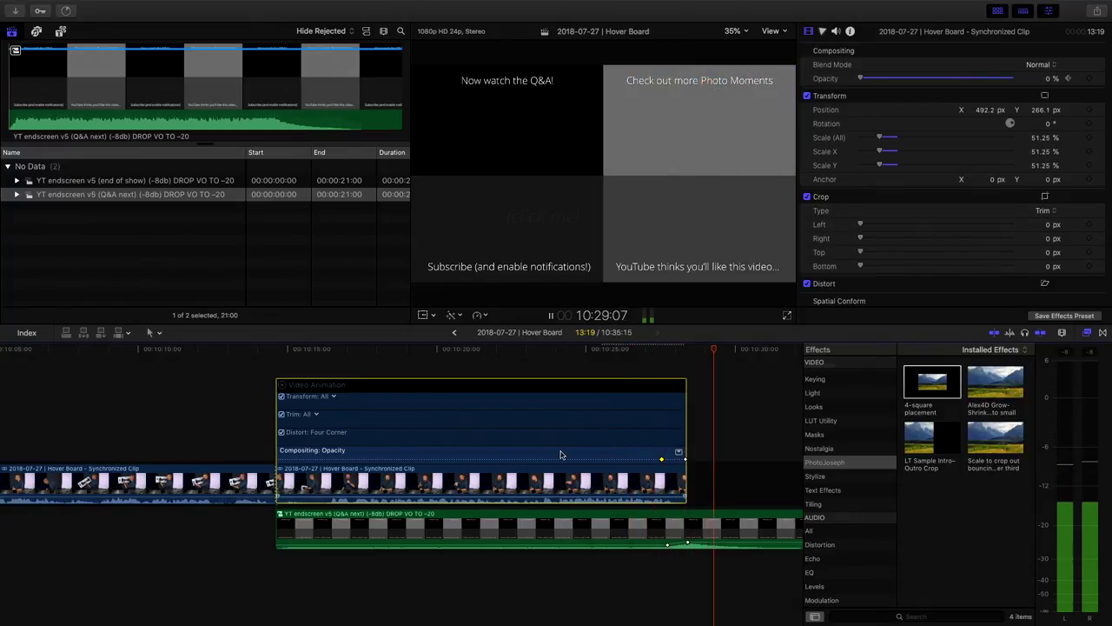
pyautogui.press('space')
# Check that the "Stereo Nuts - Hi-Tech Glitch Logo" clip beneath the opening titles uses the Music-1 audio role.
pyautogui.hotkey('shift', 'z')
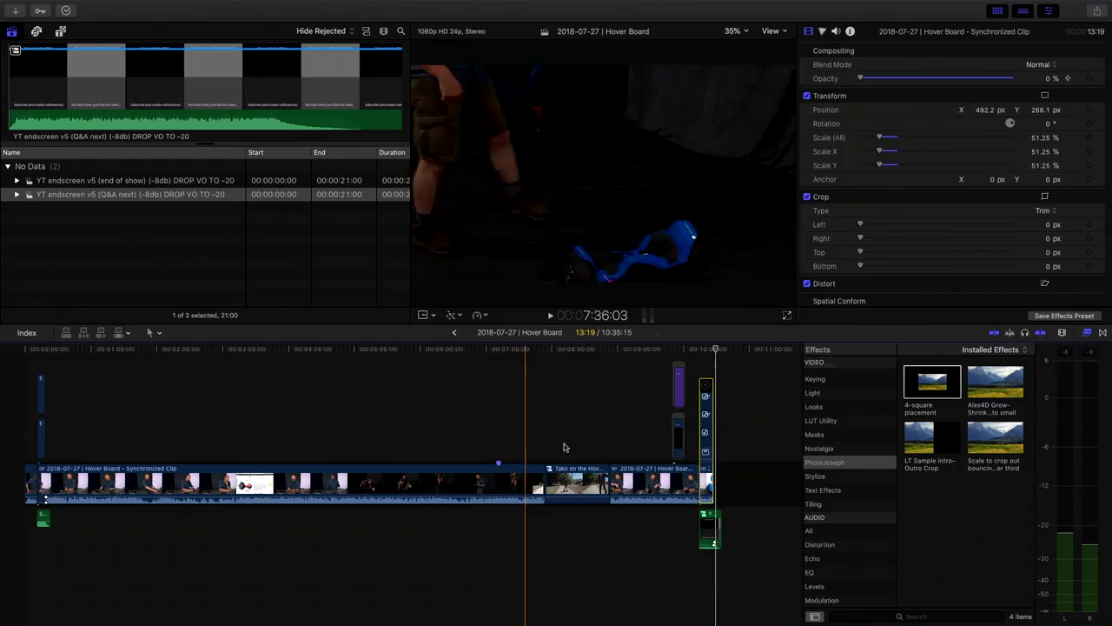
pyautogui.press('z')
pyautogui.moveTo(24, 374); pyautogui.dragTo(104, 520)
pyautogui.press('a')
pyautogui.click(165, 519)
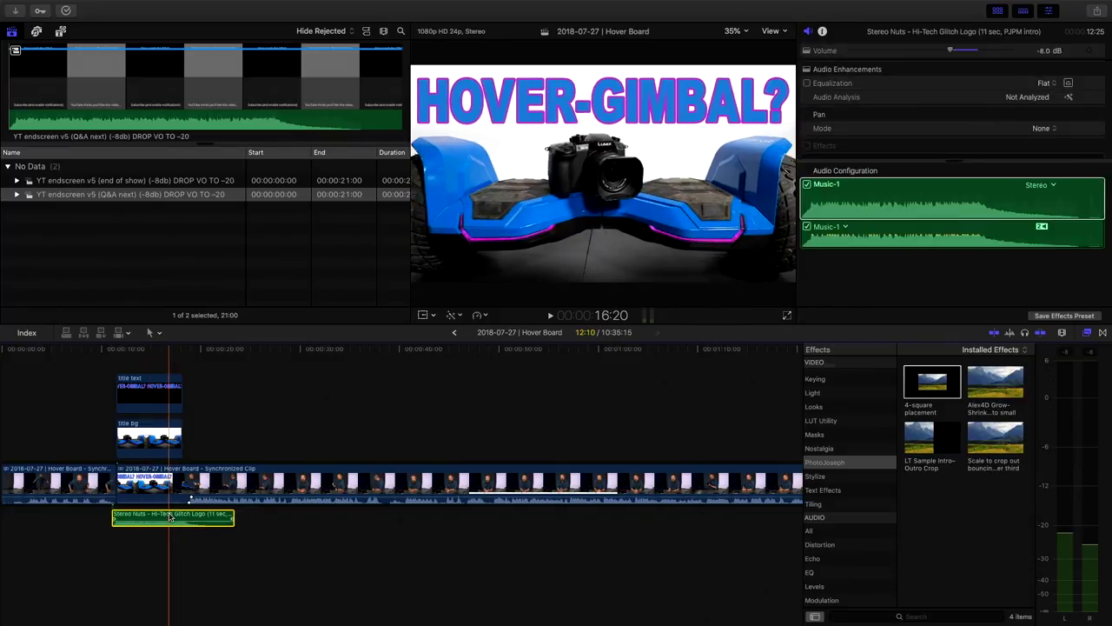
pyautogui.rightClick(169, 519)
pyautogui.moveTo(295, 481)
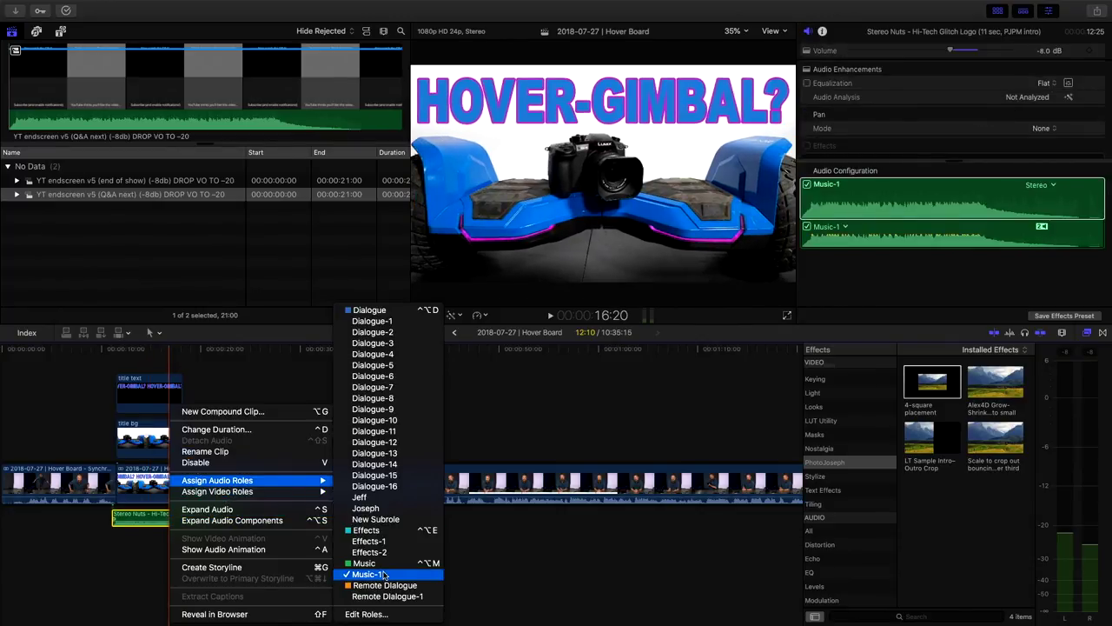
pyautogui.click(383, 575)
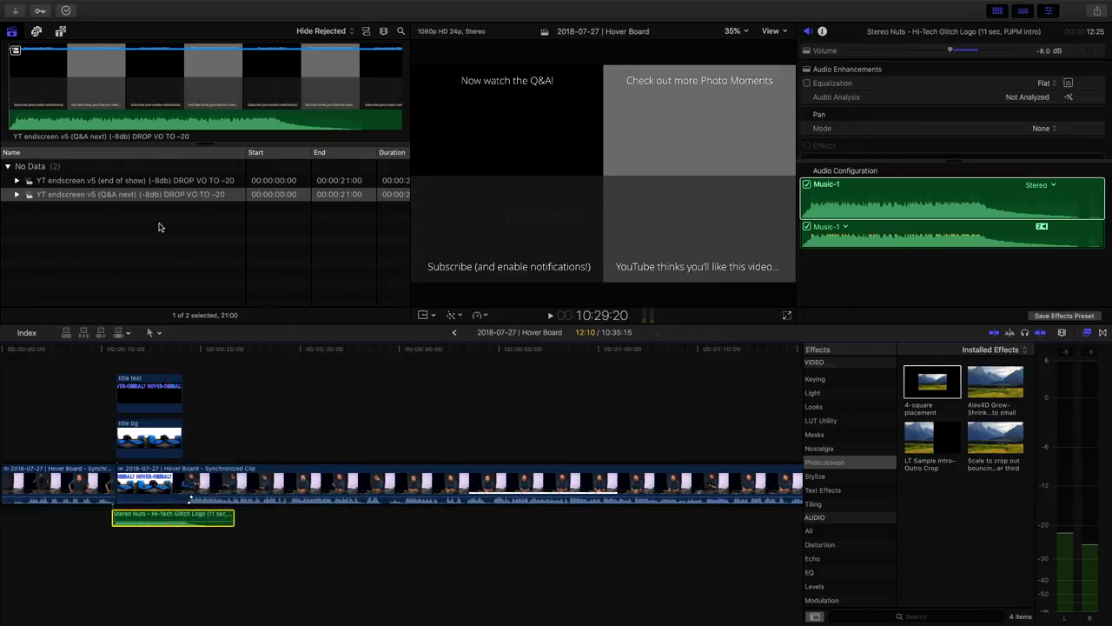
# Check the audio role of the 11 sec PJPM intro source clip in the Music collection of the _Reusable Assets event.
pyautogui.click(17, 32)
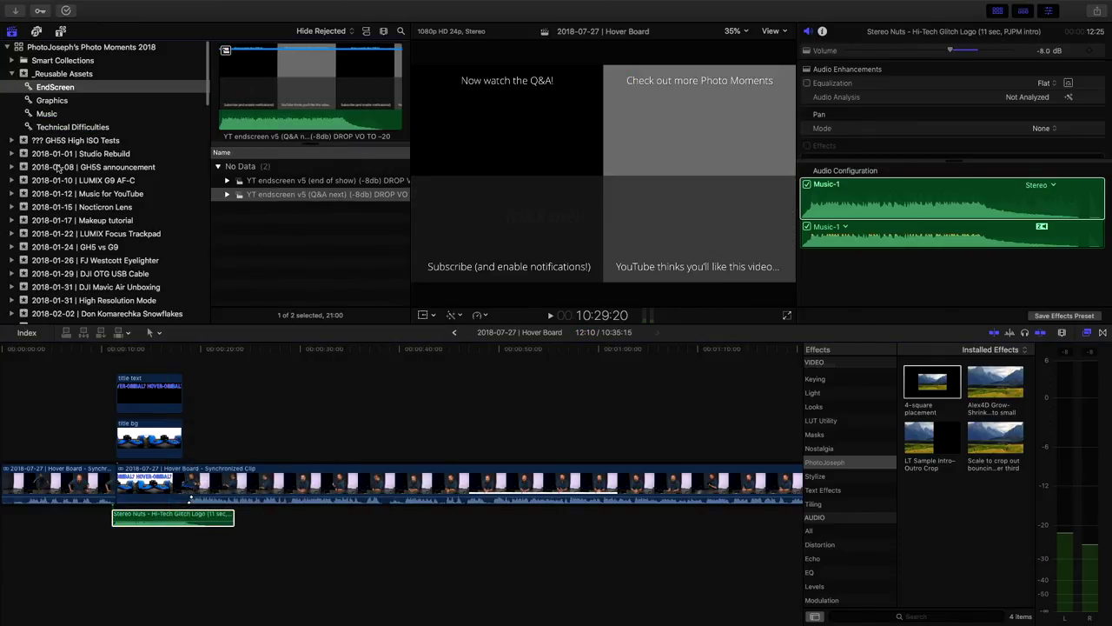
pyautogui.click(48, 113)
pyautogui.rightClick(276, 195)
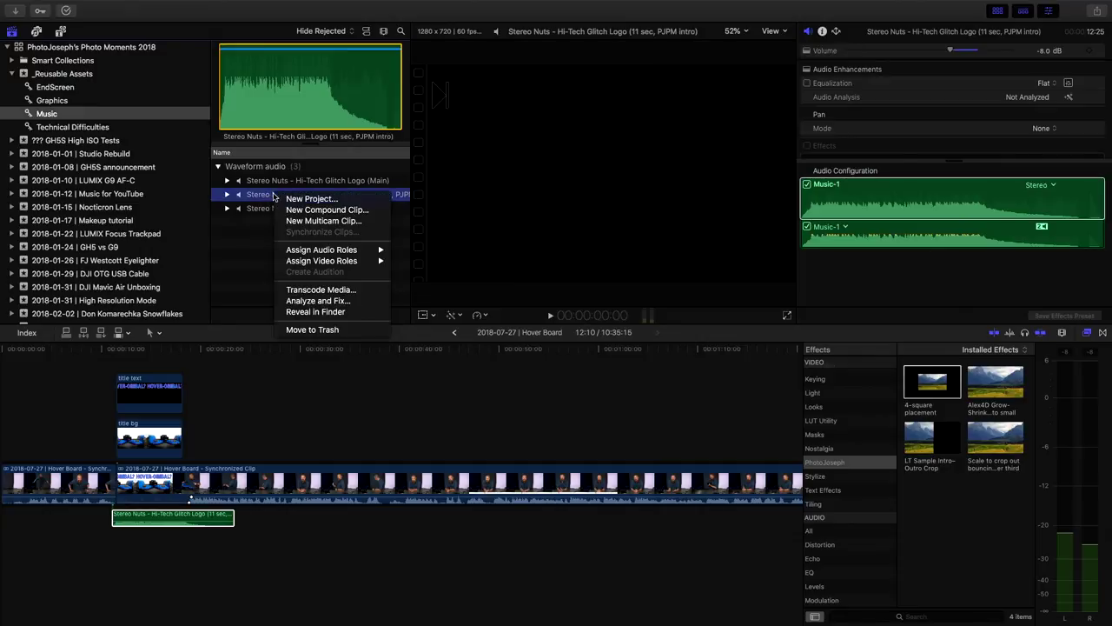
pyautogui.moveTo(320, 260)
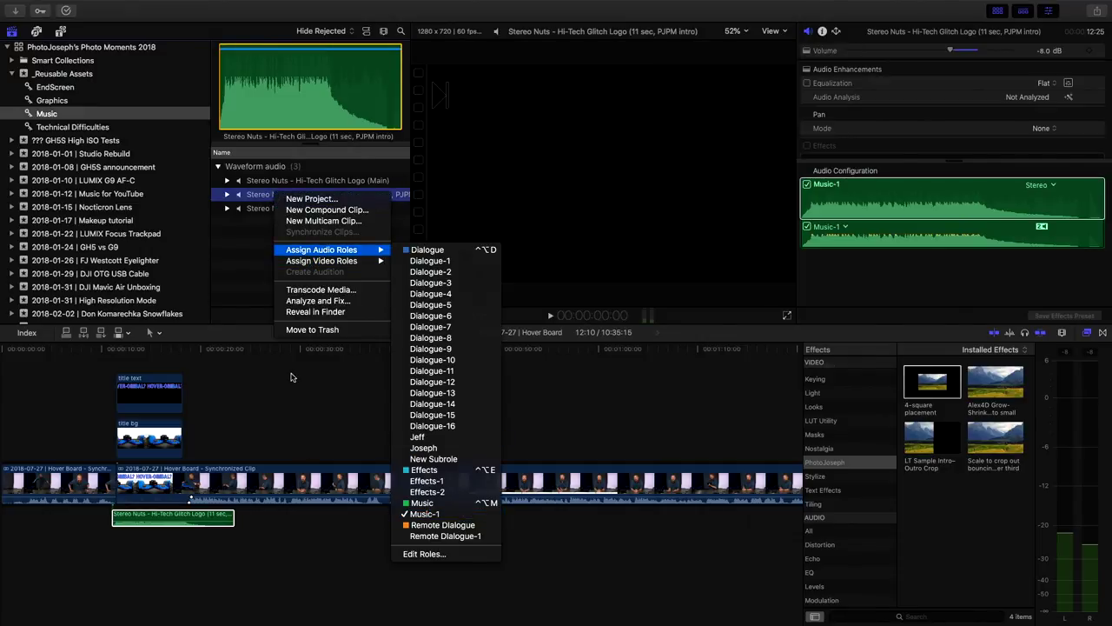
pyautogui.click(467, 513)
pyautogui.click(190, 519)
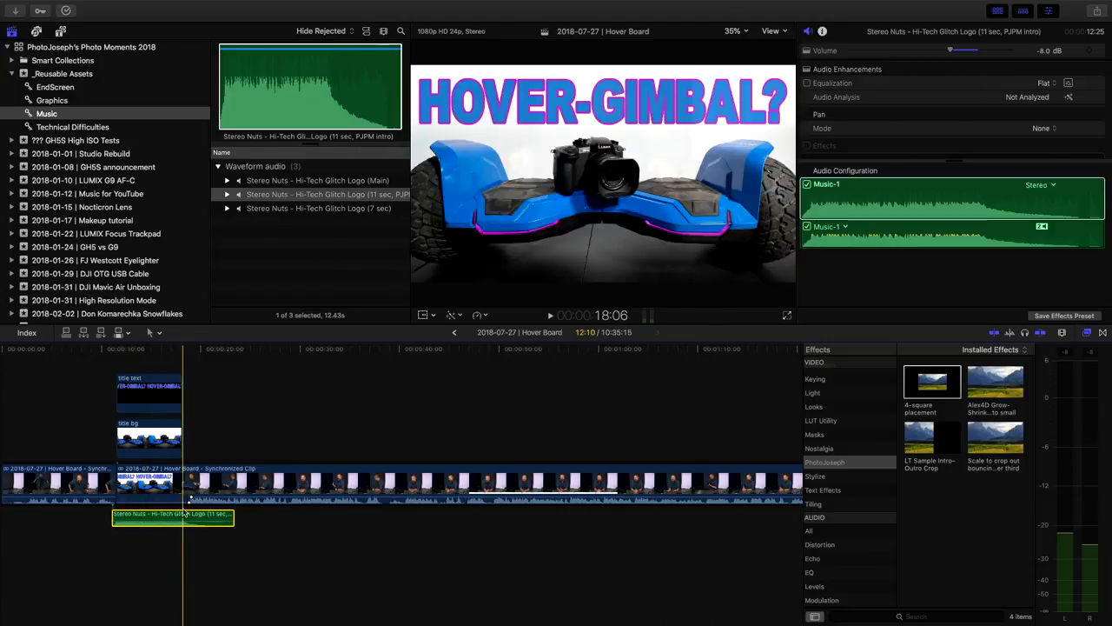
# Check the audio role assigned to the "YT endscreen v5 (Q&A next)" clip at the end of the timeline.
pyautogui.hotkey('shift', 'z')
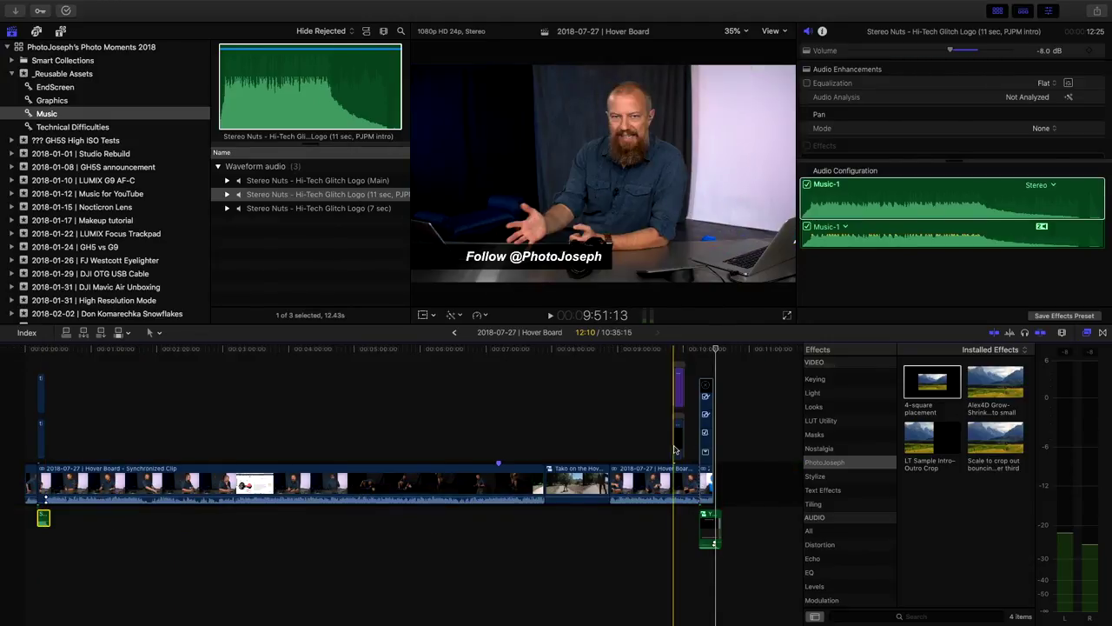
pyautogui.moveTo(643, 419); pyautogui.dragTo(787, 604)
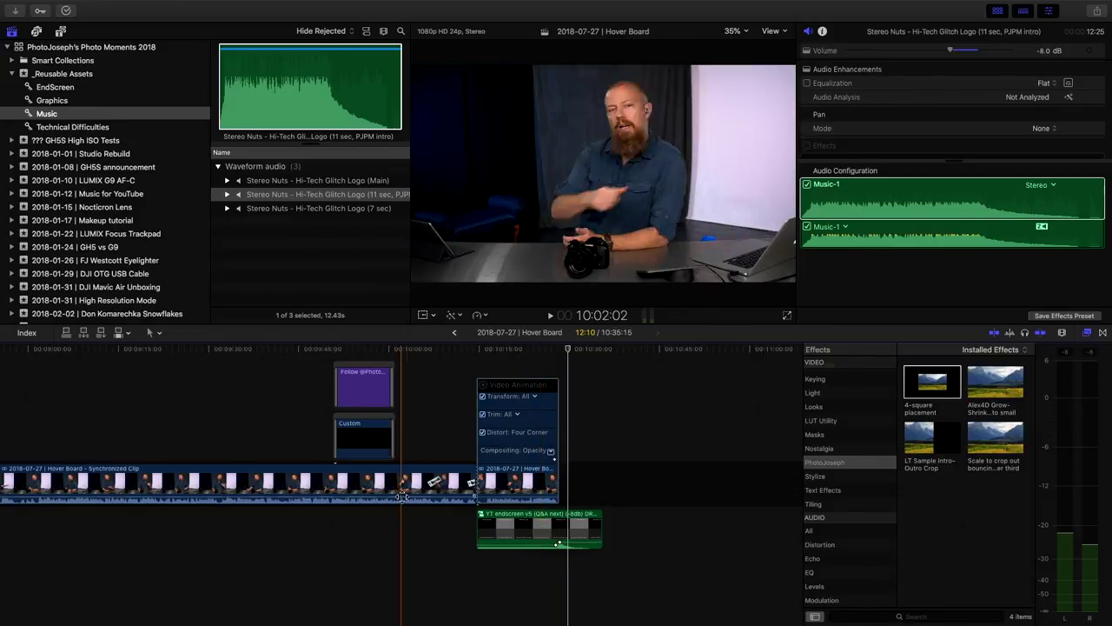
pyautogui.rightClick(530, 526)
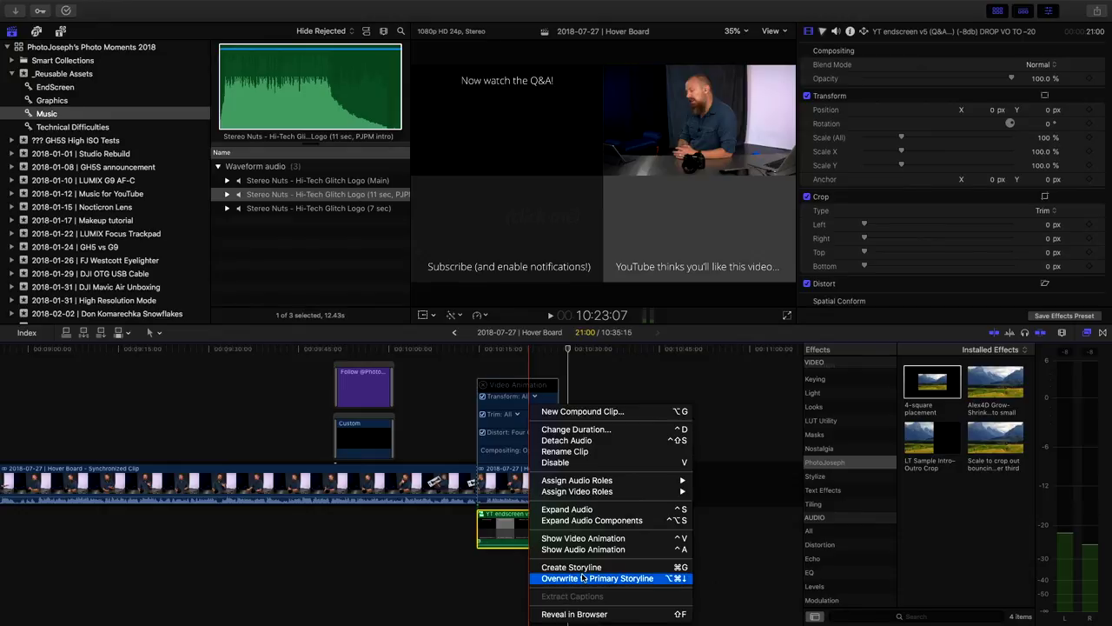
pyautogui.moveTo(598, 483)
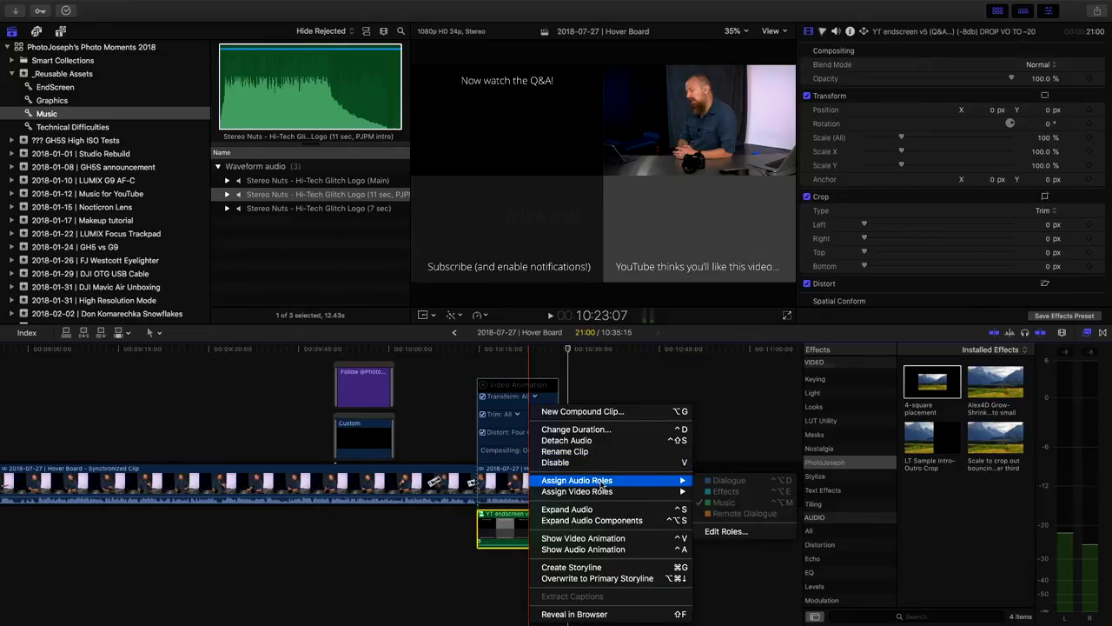
pyautogui.press('Escape')
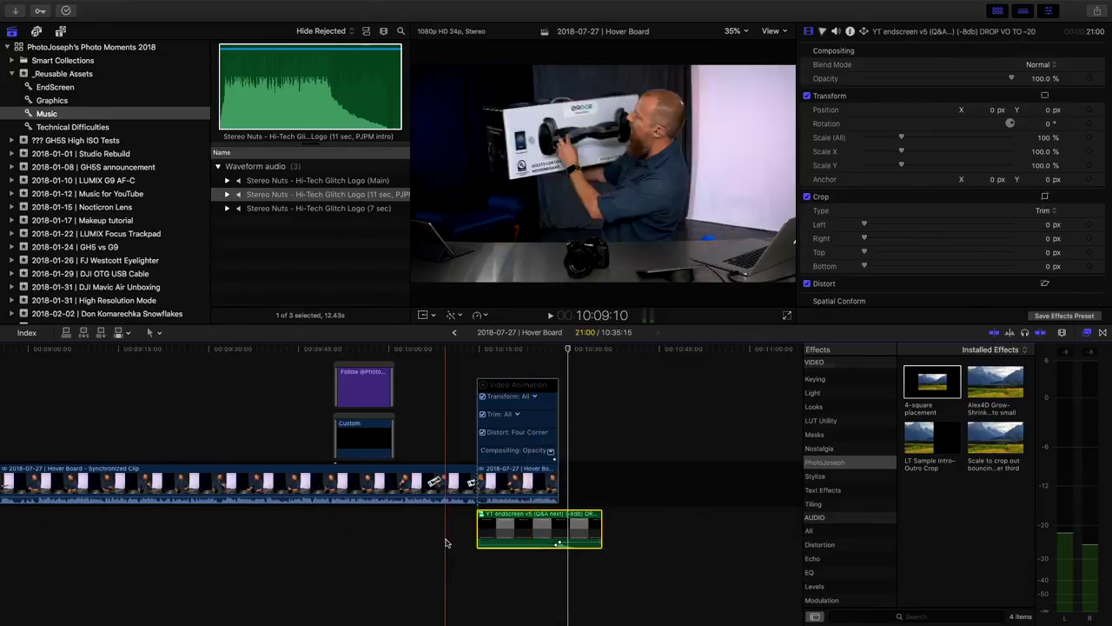
# Combine all timeline clips into a compound clip named "2018-07-27 | Hover Board Clip AUDIO" in the 2018-07-27 | Hover Board event.
pyautogui.hotkey('shift', 'z')
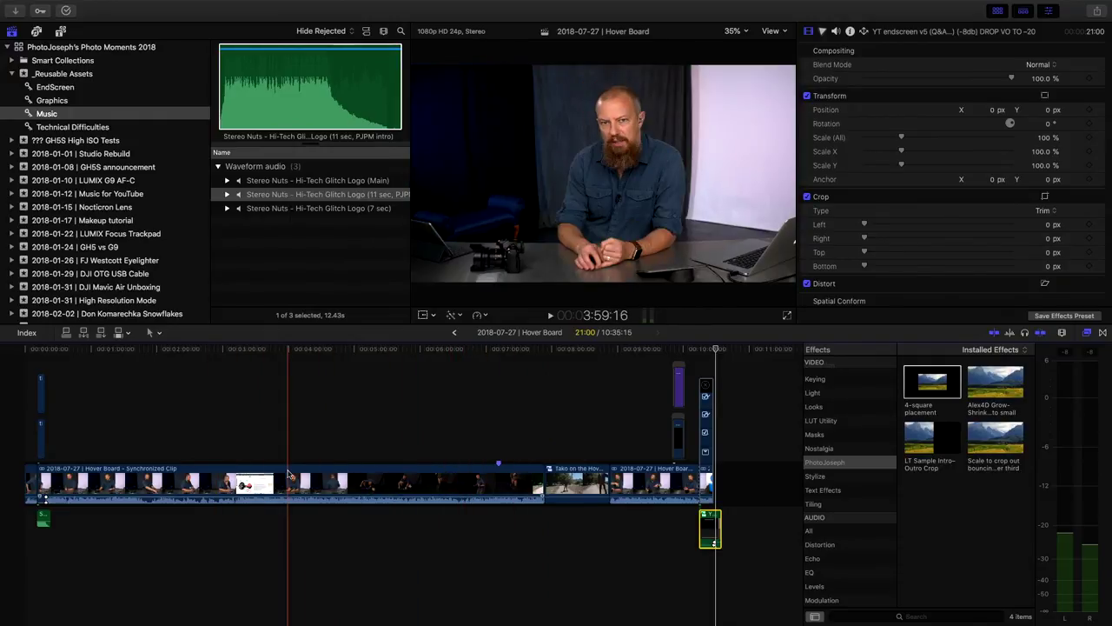
pyautogui.press('super+a')
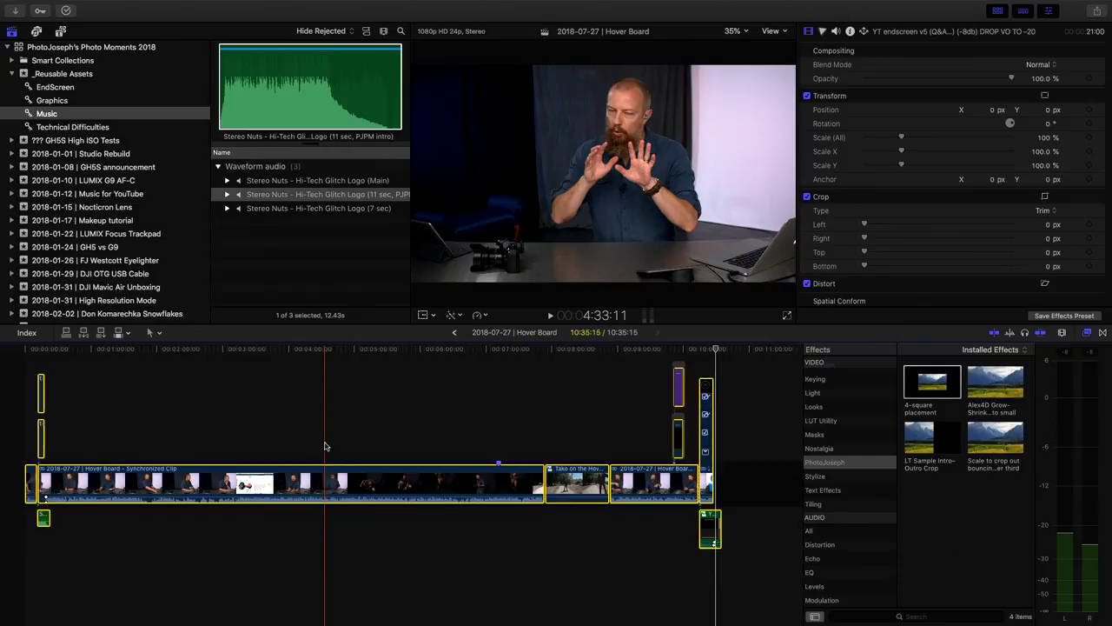
pyautogui.hotkey('alt', 'g')
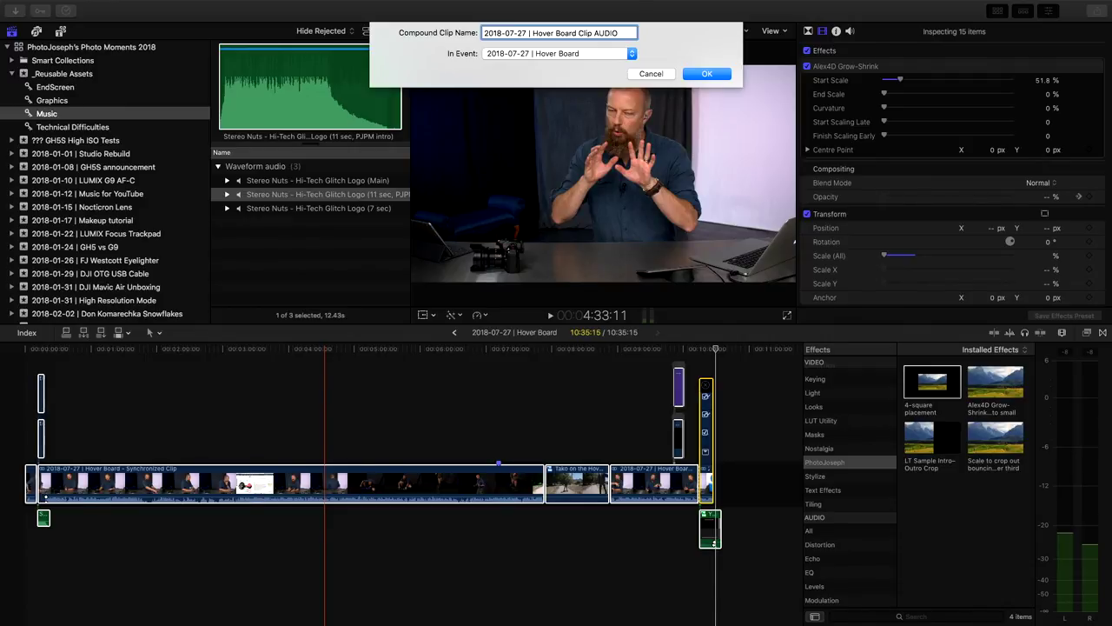
pyautogui.press('Return')
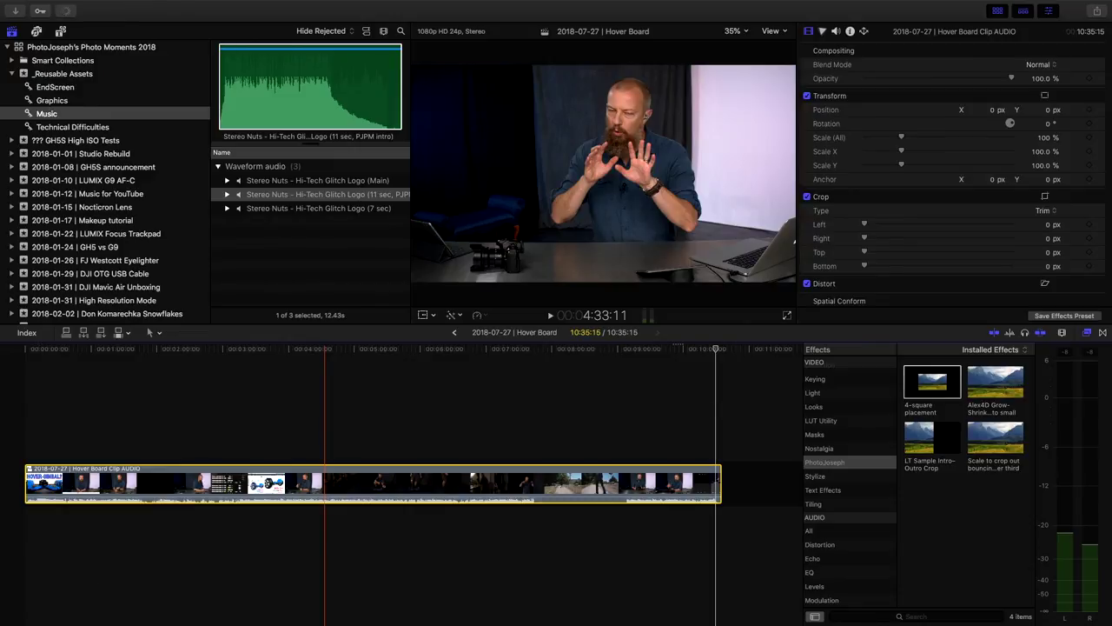
# Show audio lanes for the compound clip, increase the timeline clip height, and examine the waveforms near the endscreen.
pyautogui.click(716, 349)
pyautogui.click(268, 6)
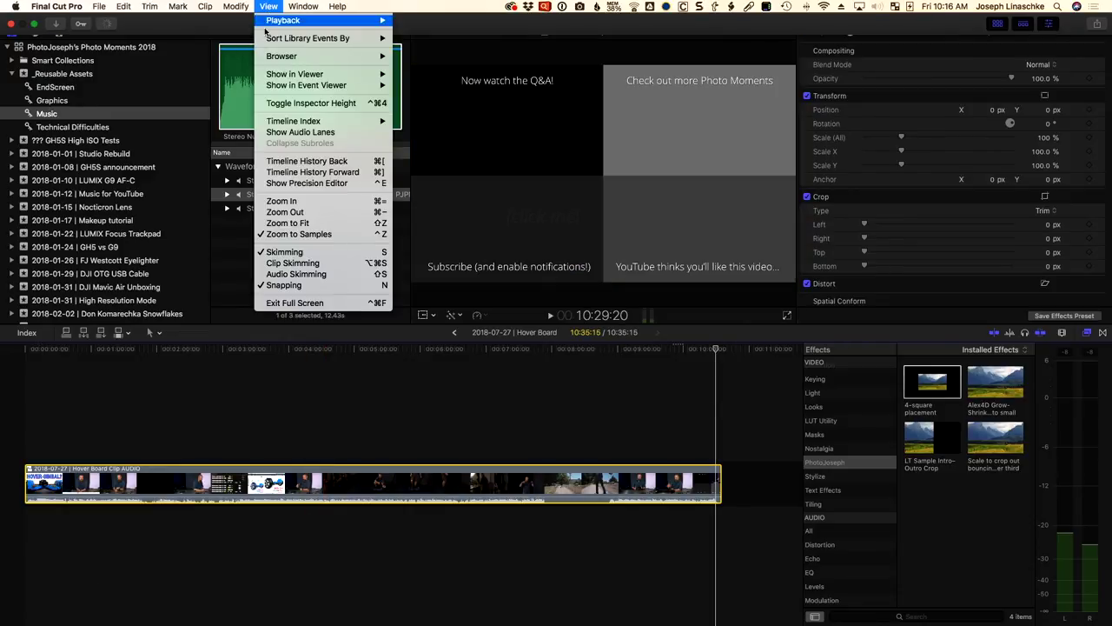
pyautogui.click(296, 131)
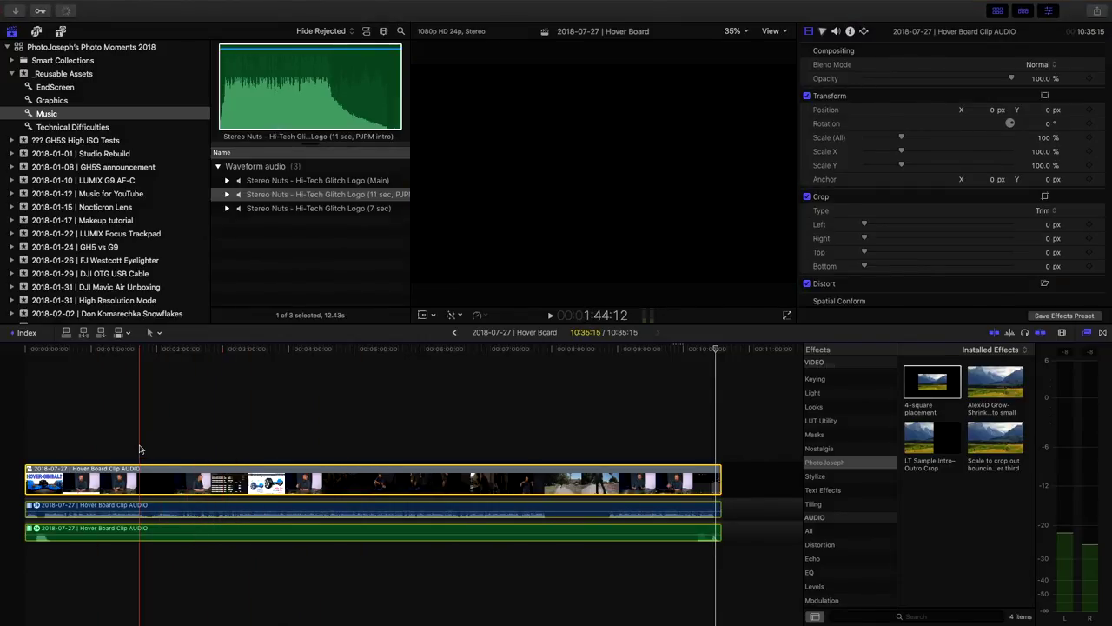
pyautogui.click(1061, 333)
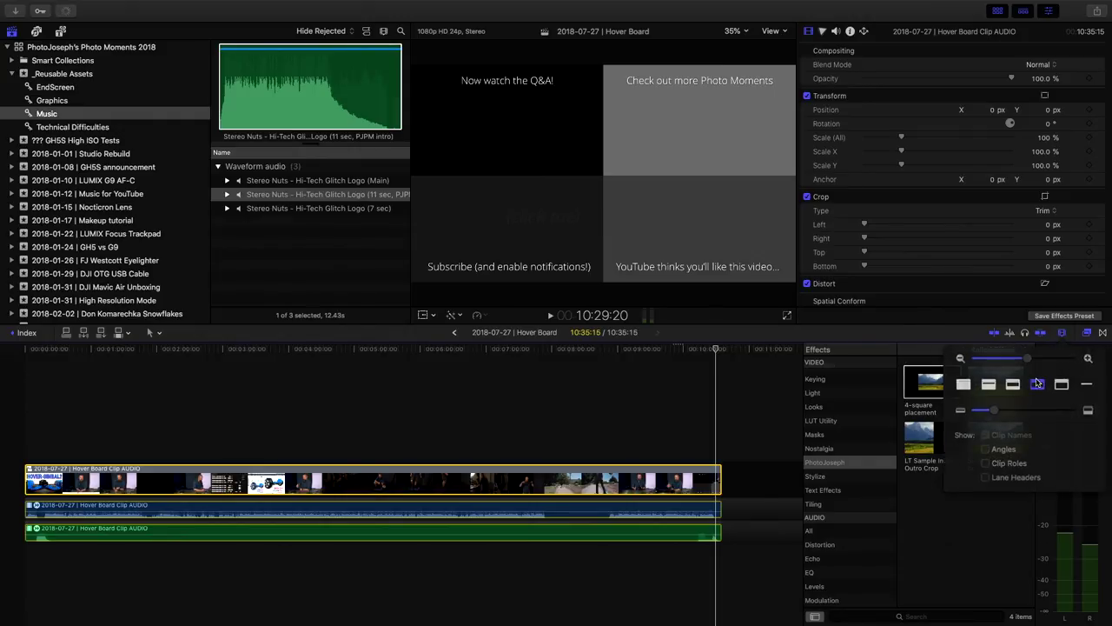
pyautogui.moveTo(1009, 409); pyautogui.dragTo(1039, 409)
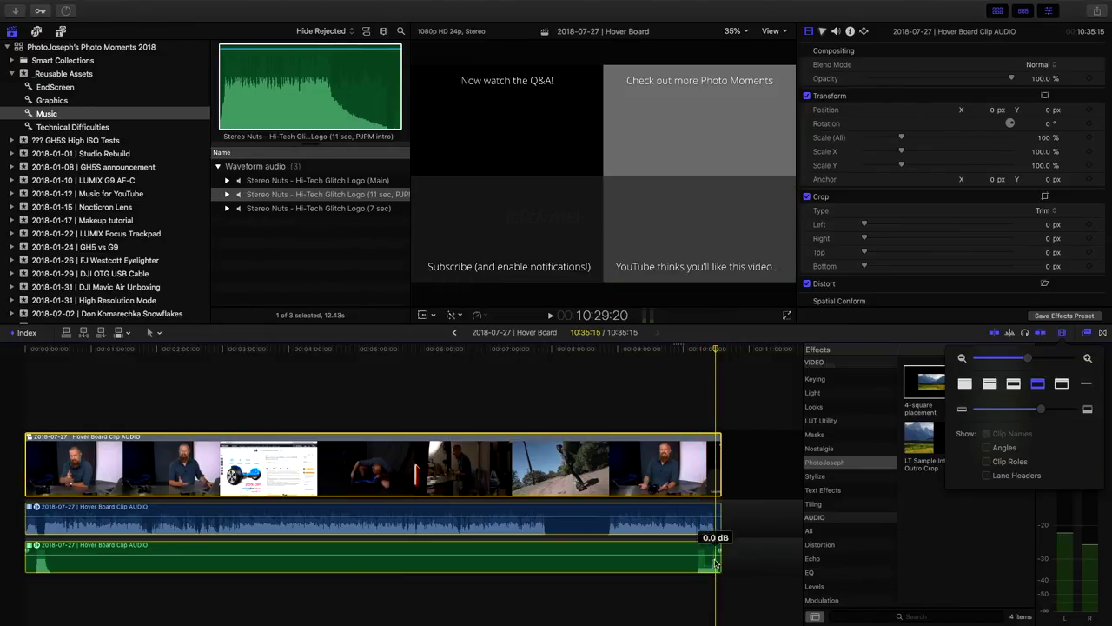
pyautogui.press('super+equal')
pyautogui.press('super+equal')
pyautogui.press('super+equal')
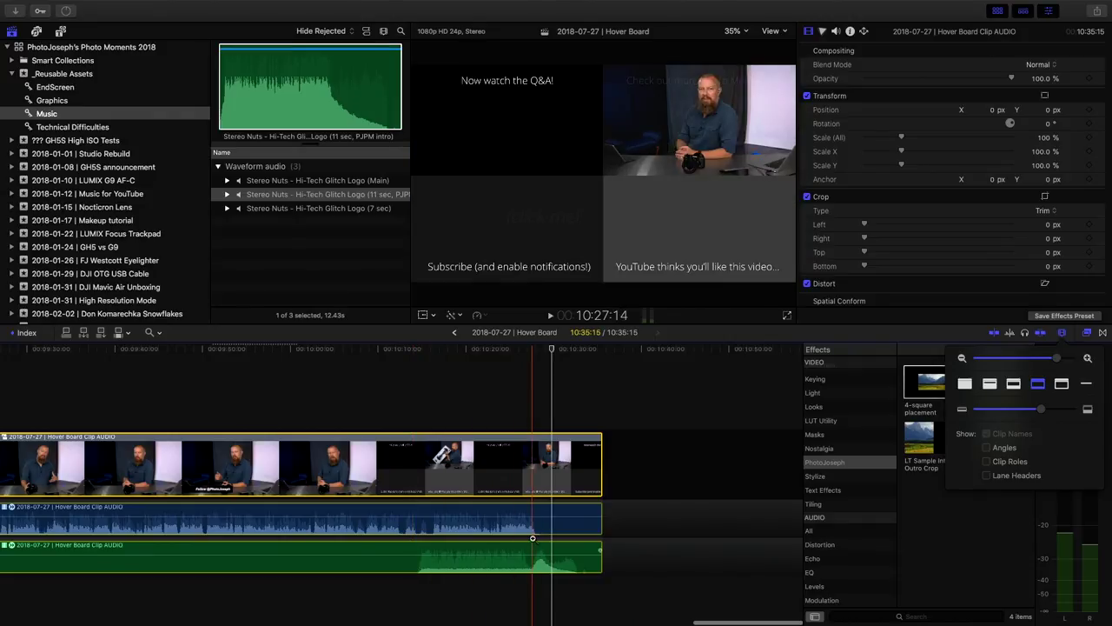
# Apply the "Sennheiser v7" preset from the PhotoJoseph audio effects to the compound clip's dialogue lane.
pyautogui.click(499, 521)
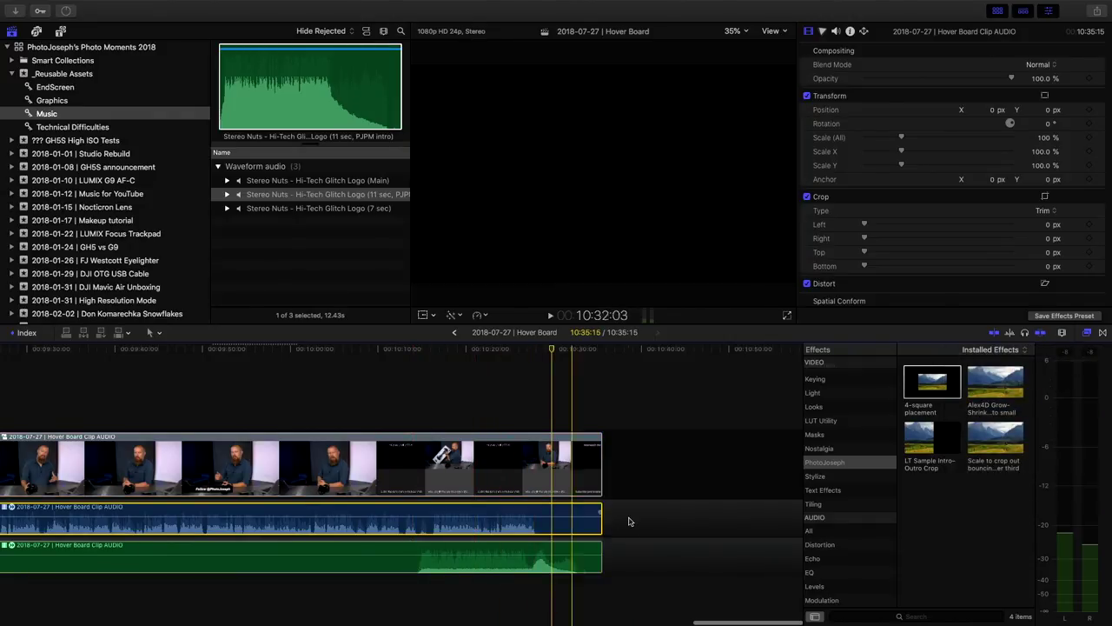
pyautogui.press('super+minus')
pyautogui.press('super+minus')
pyautogui.press('super+minus')
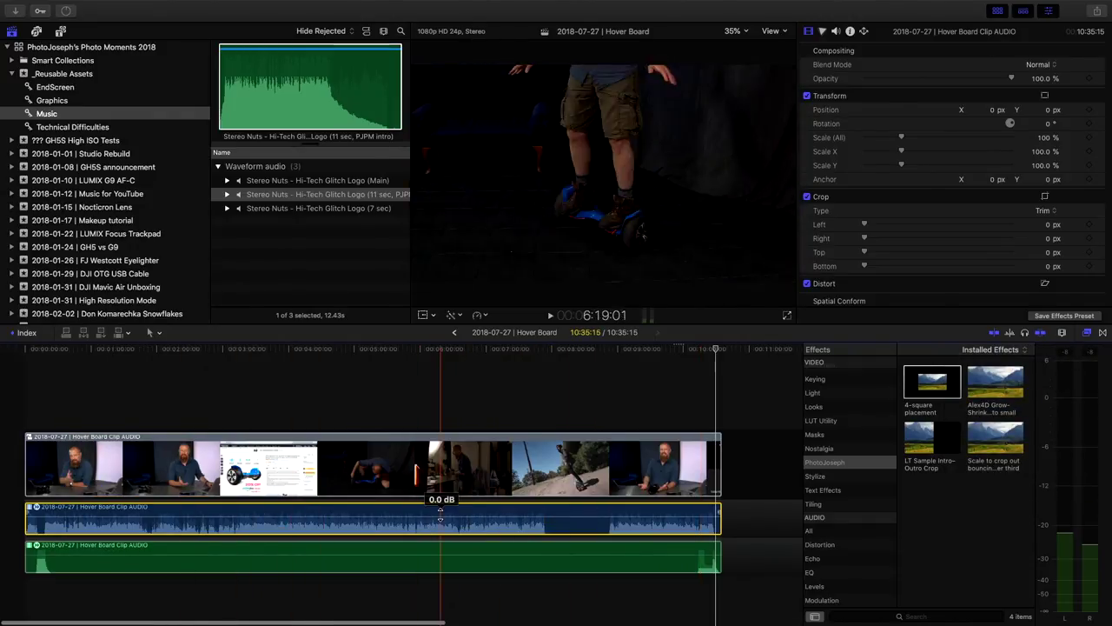
pyautogui.scroll(-4, 839, 521)
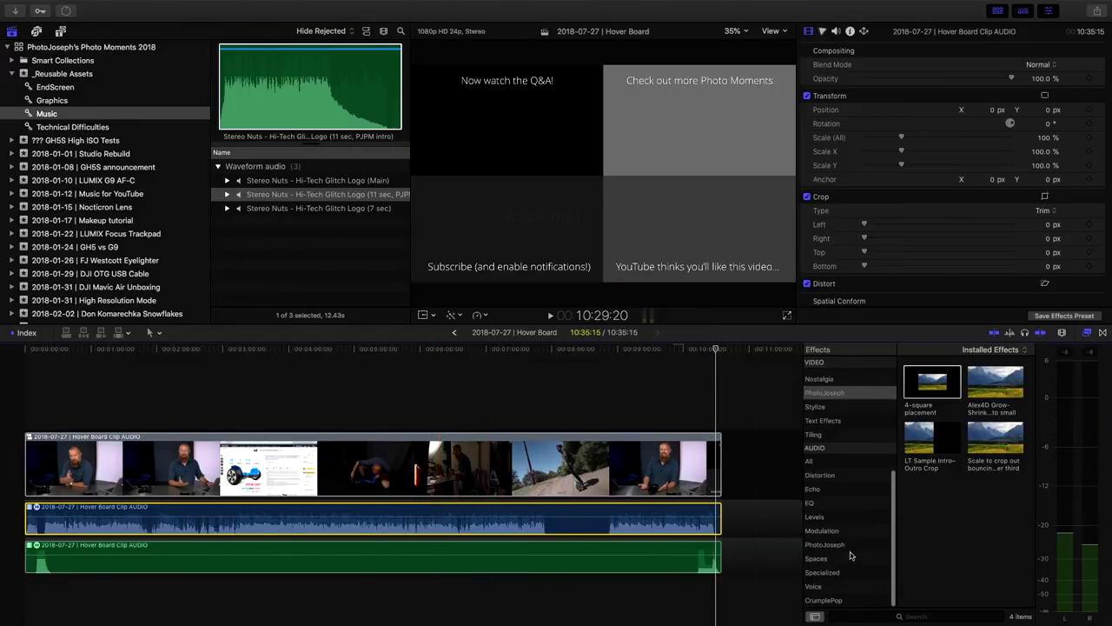
pyautogui.click(840, 545)
pyautogui.click(982, 546)
pyautogui.moveTo(995, 556); pyautogui.dragTo(490, 527)
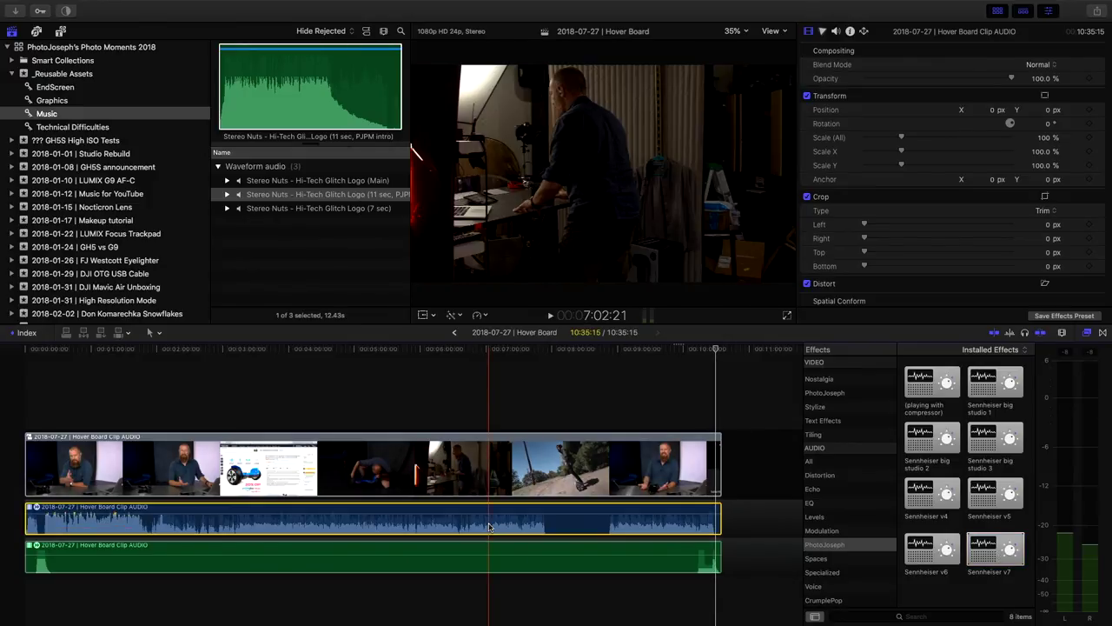
# Examine the Denoiser, Channel EQ and Limiter effects on the compound clip's dialogue lane, enlarging the effects list to show them together.
pyautogui.click(334, 521)
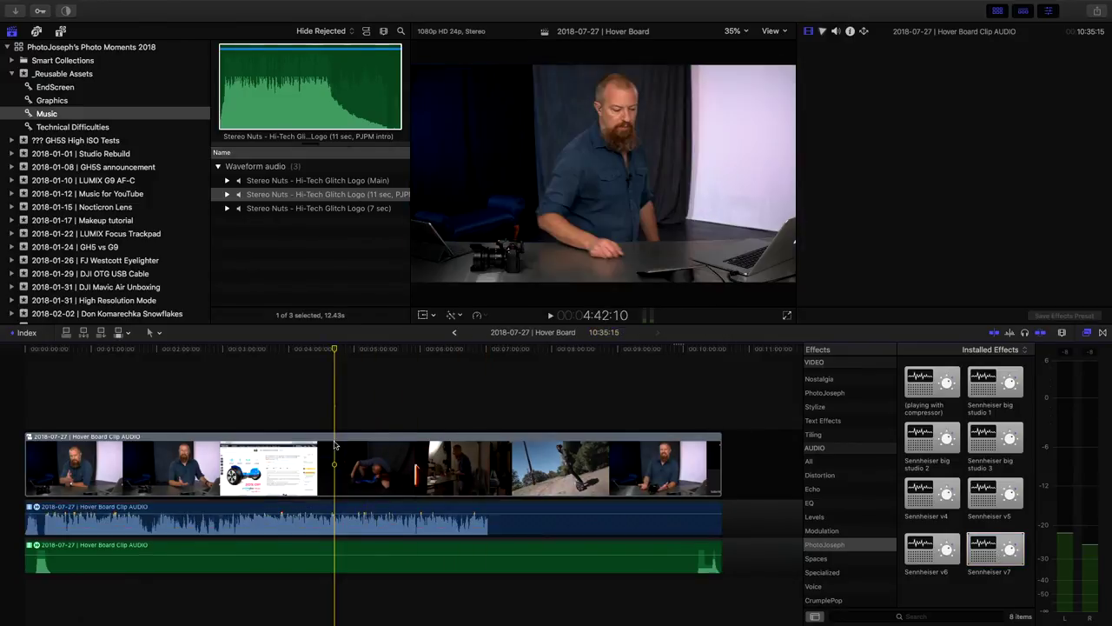
pyautogui.click(333, 522)
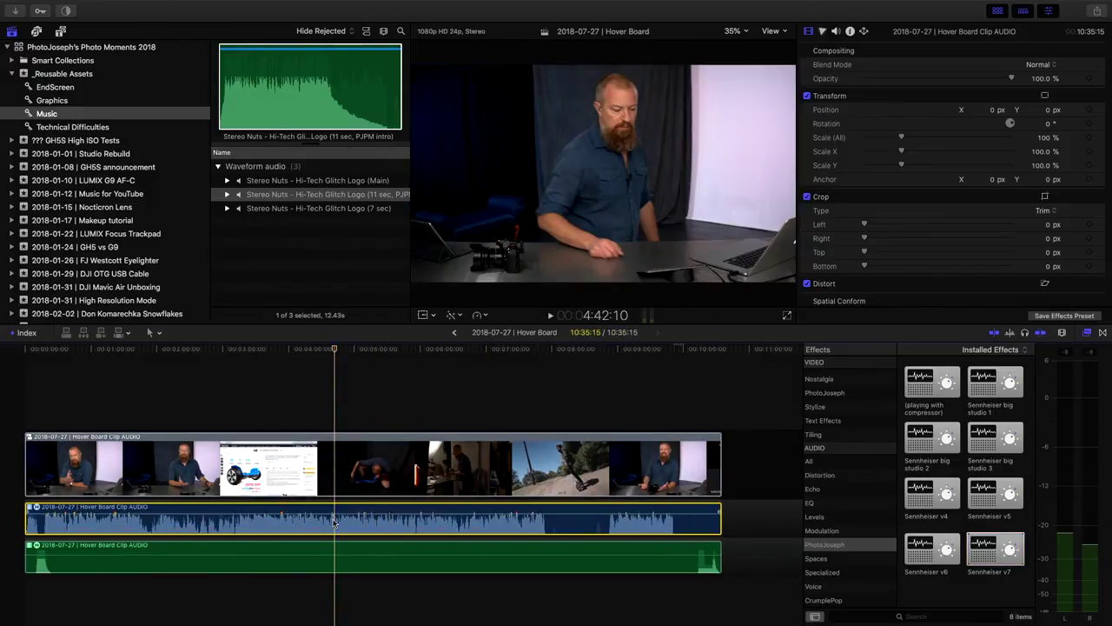
pyautogui.click(835, 31)
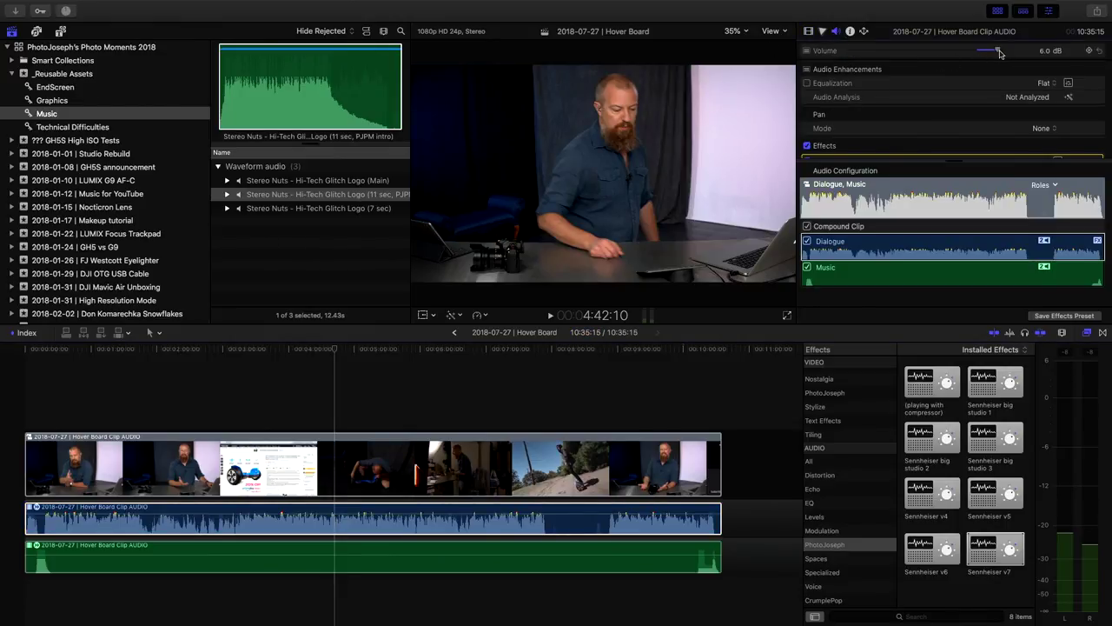
pyautogui.scroll(-4, 932, 116)
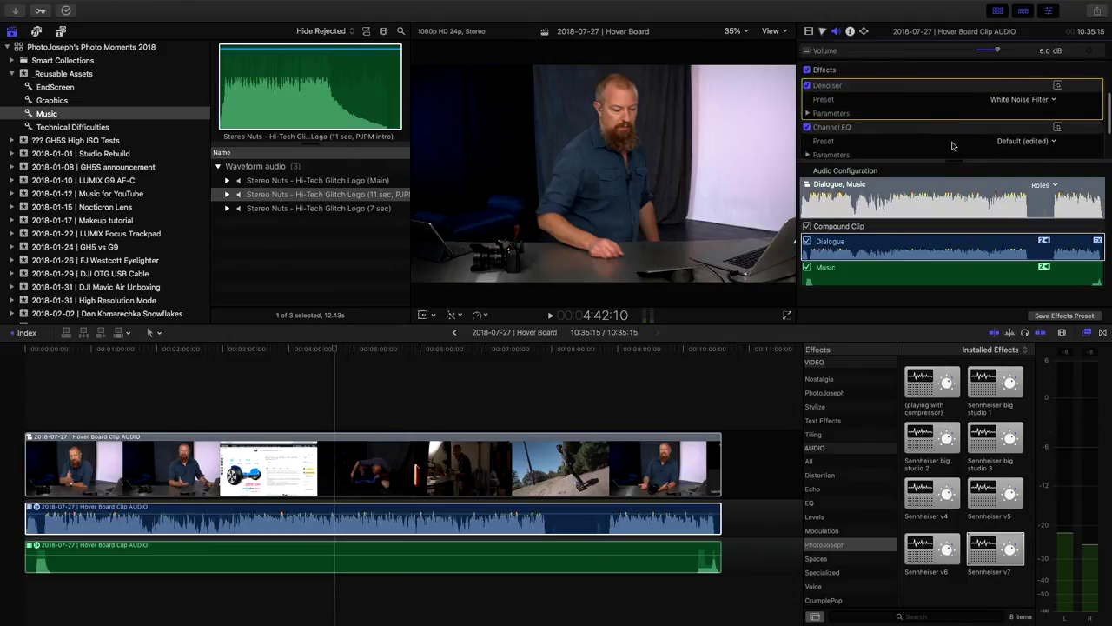
pyautogui.moveTo(950, 159); pyautogui.dragTo(949, 246)
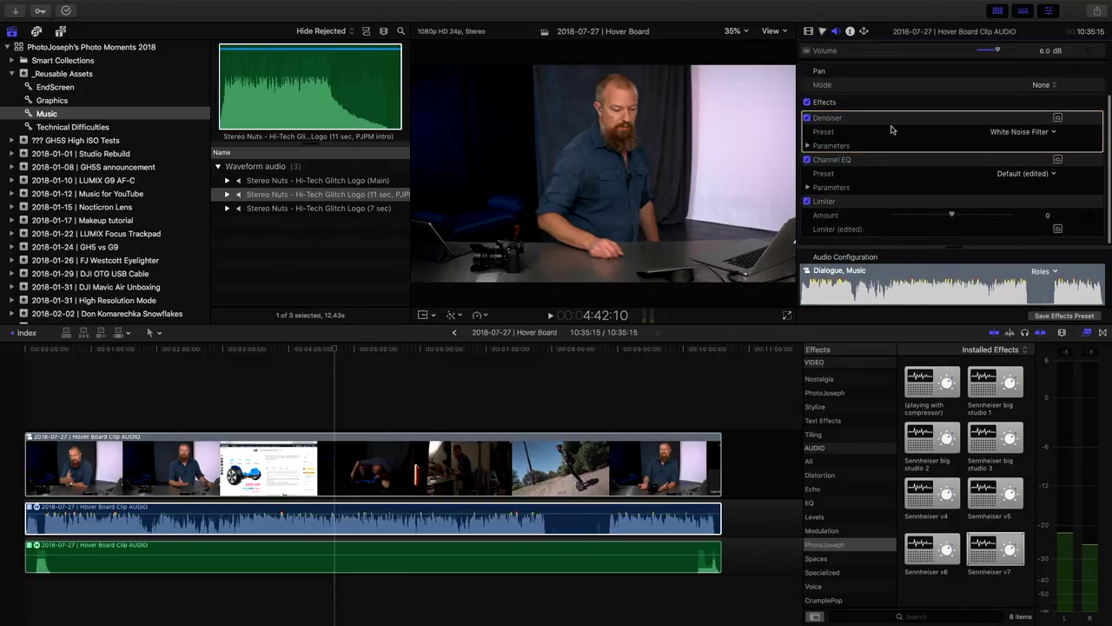
pyautogui.click(916, 162)
pyautogui.click(913, 208)
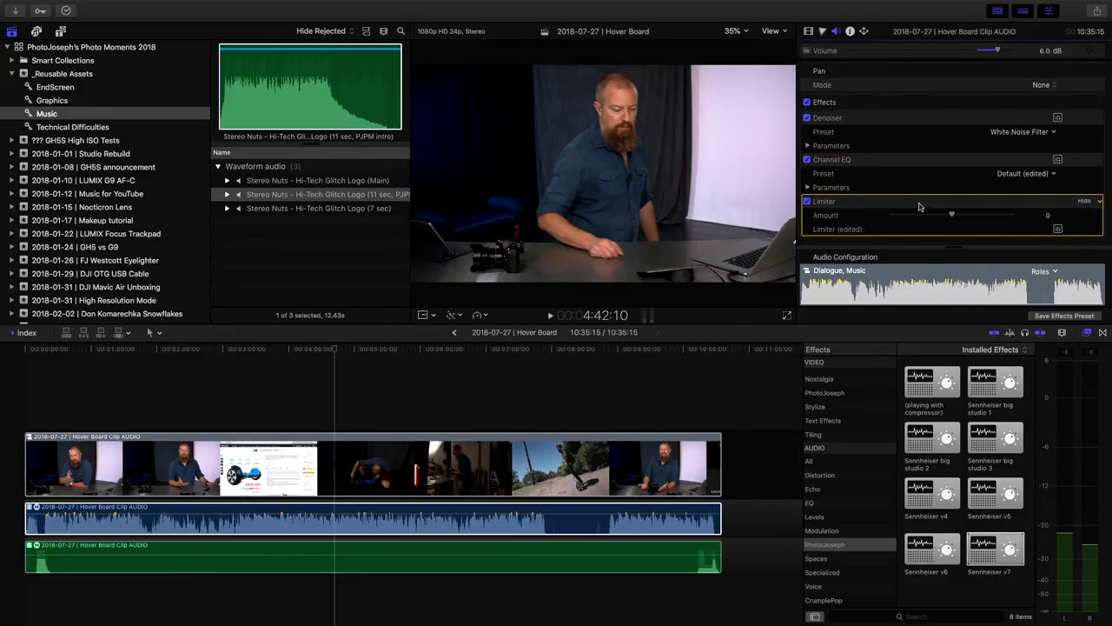
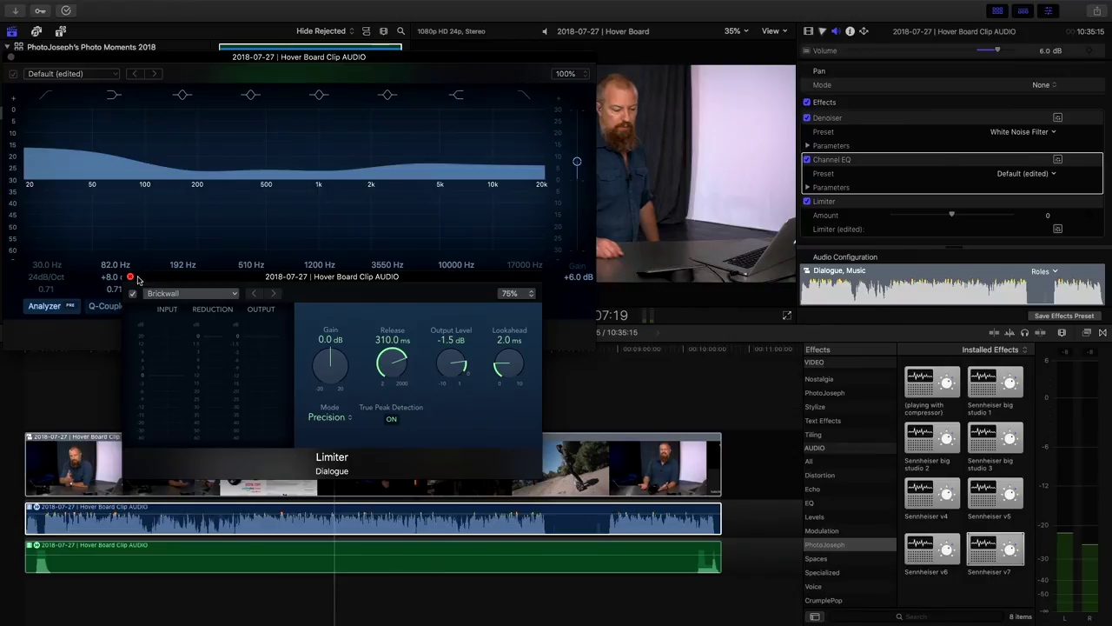
# Play the dialogue with the Limiter bypassed to check its levels, and re-enable the Limiter with the effect windows closed.
pyautogui.click(131, 276)
pyautogui.click(807, 200)
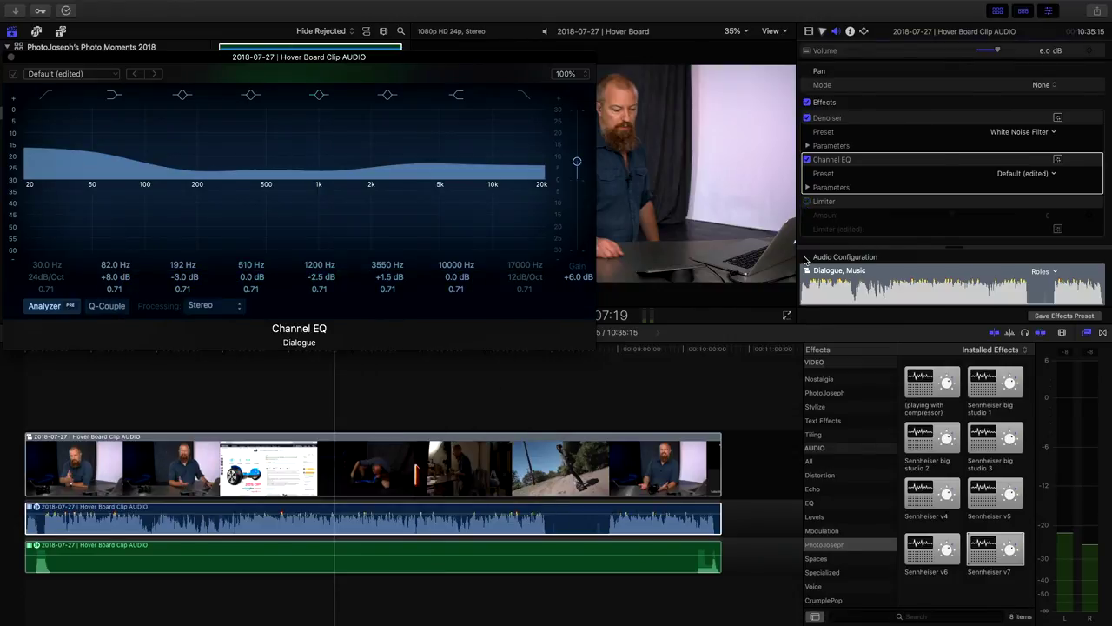
pyautogui.press('space')
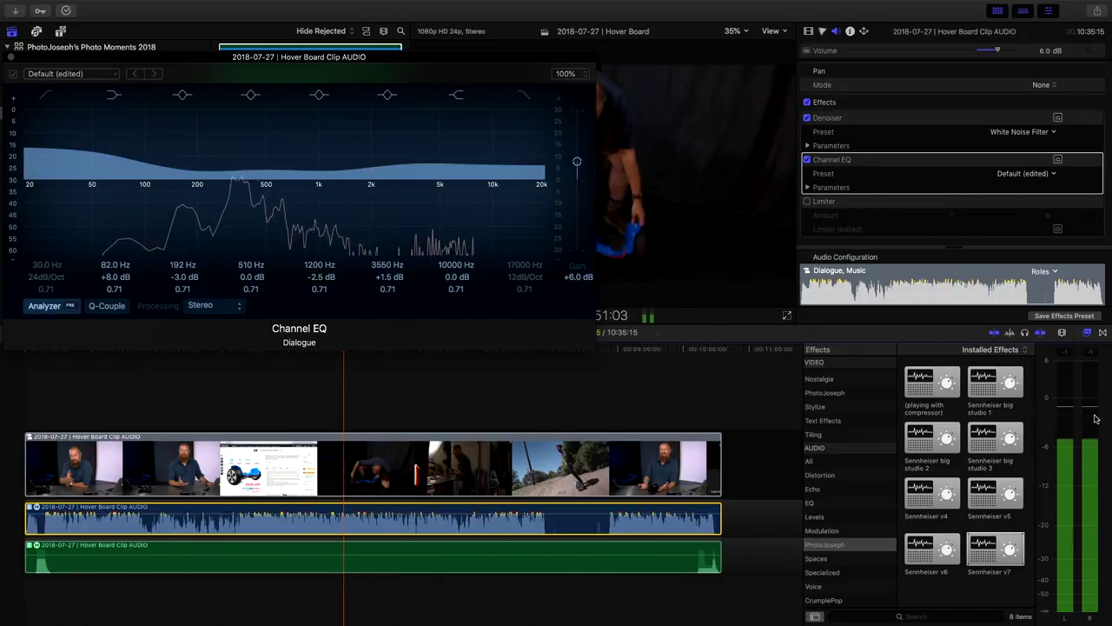
pyautogui.press('space')
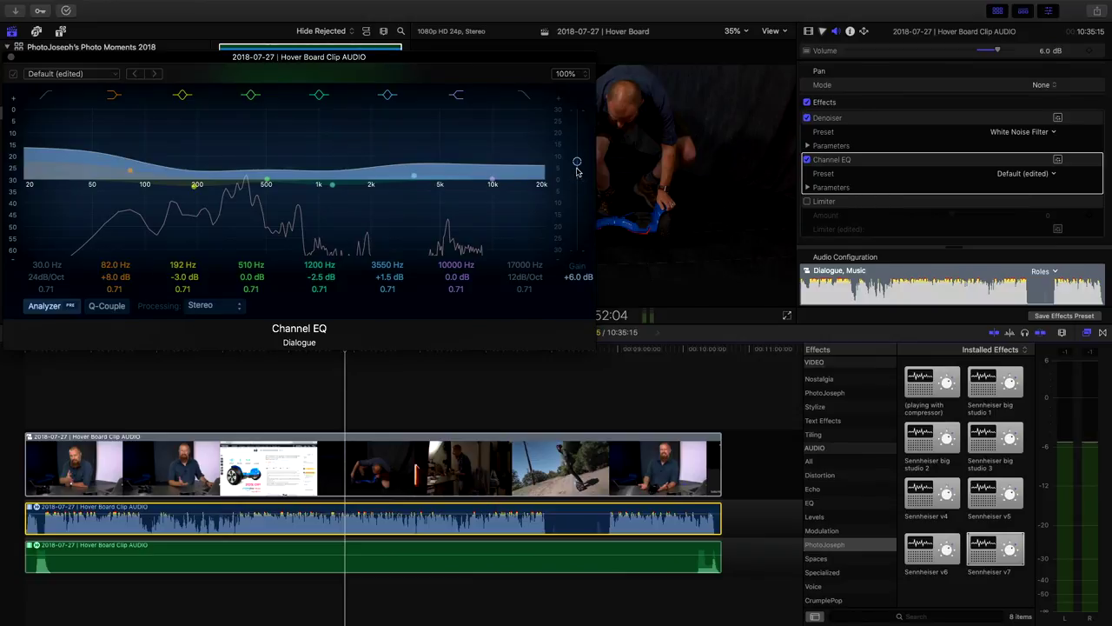
pyautogui.click(14, 58)
pyautogui.click(807, 200)
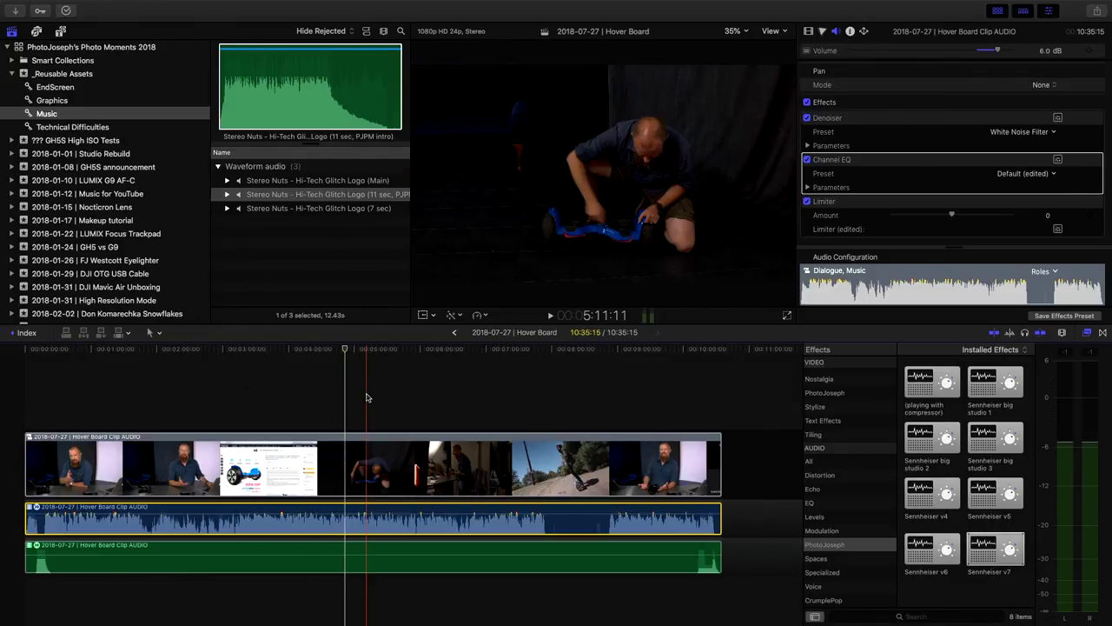
# Deselect the dialogue lane and open the 2018-07-27 | Hover Board event in the library.
pyautogui.click(412, 390)
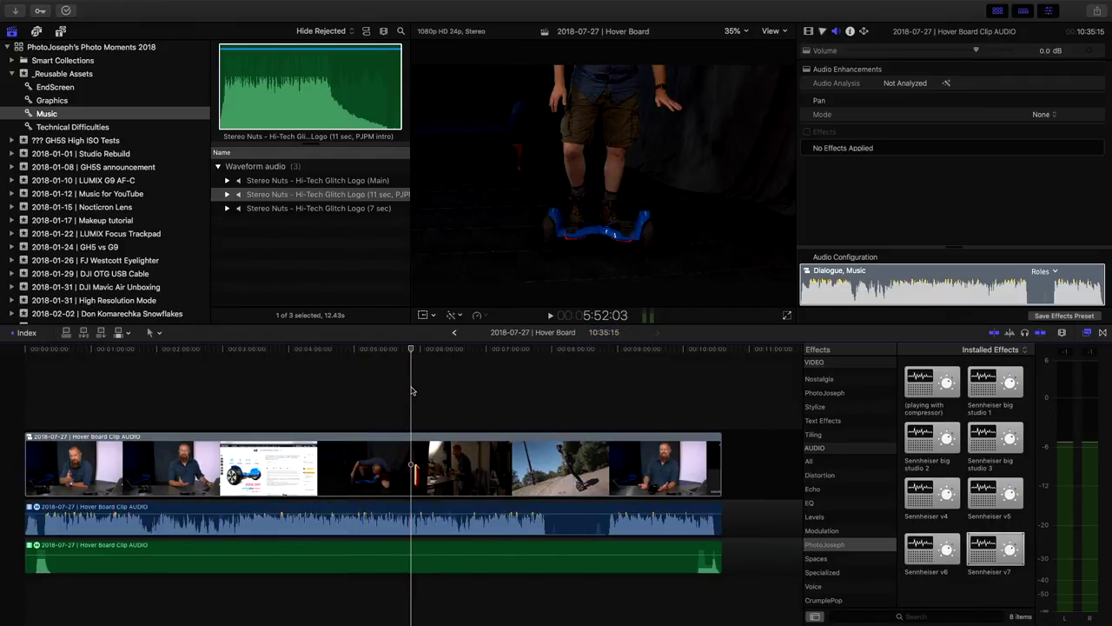
pyautogui.scroll(-15, 65, 140)
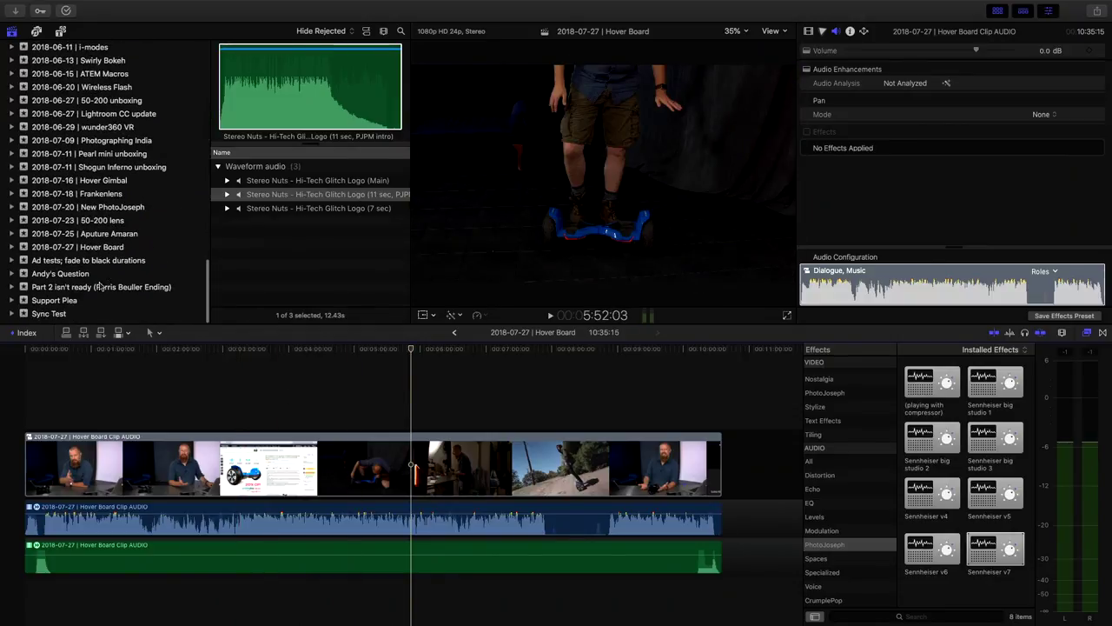
pyautogui.click(87, 248)
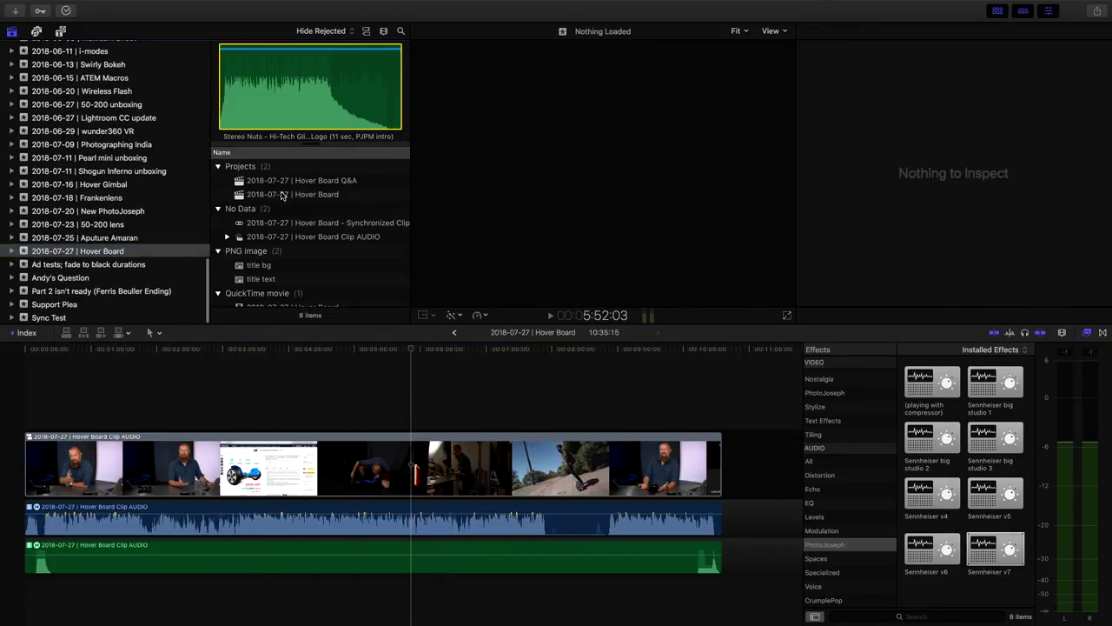
# Try to send the Hover Board and Hover Board Q&A projects to Compressor together.
pyautogui.click(283, 196)
pyautogui.hotkey('shift', 'Up')
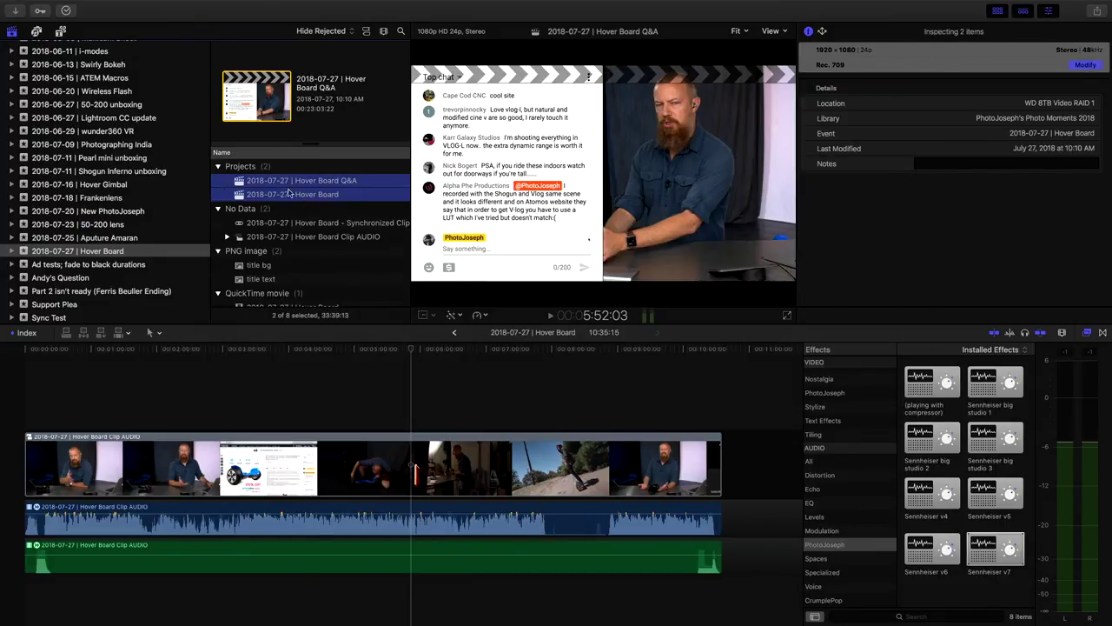
pyautogui.moveTo(152, 4)
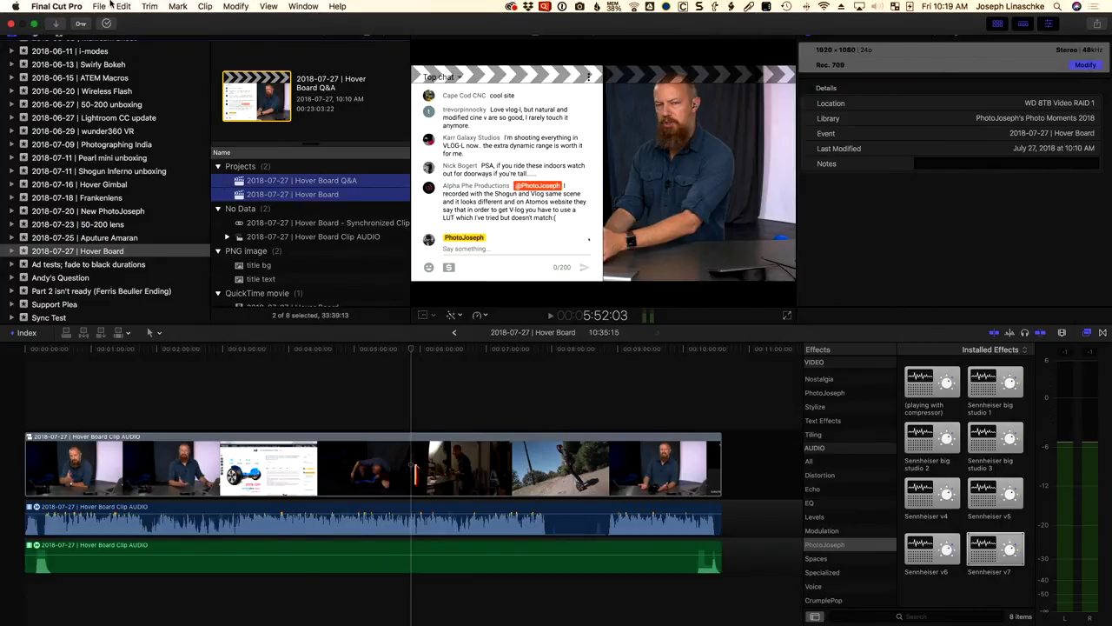
pyautogui.click(99, 6)
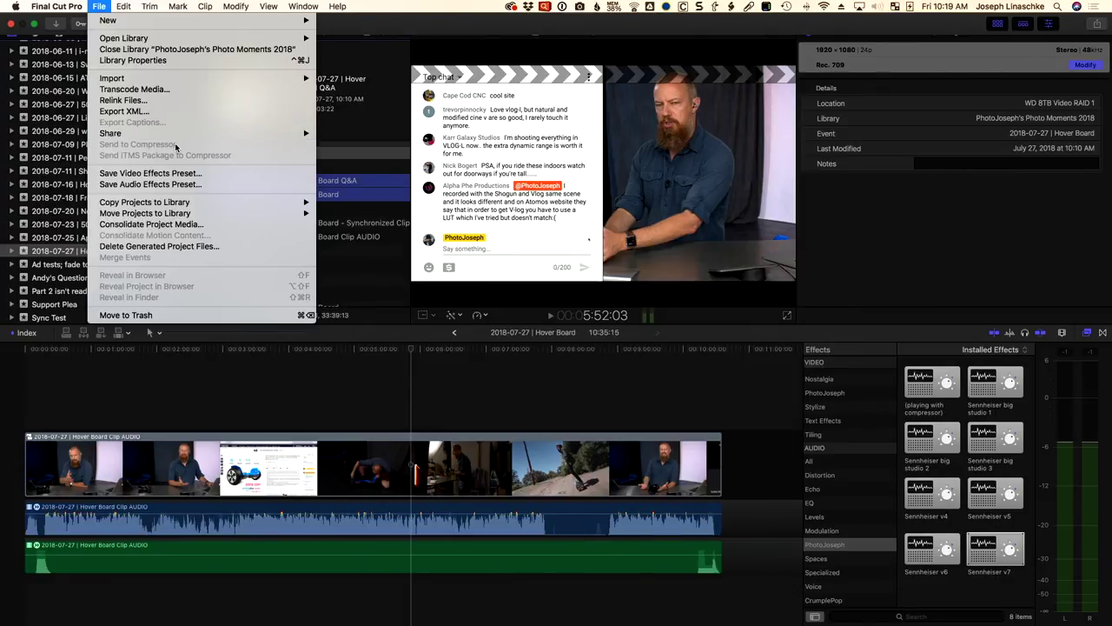
pyautogui.click(354, 162)
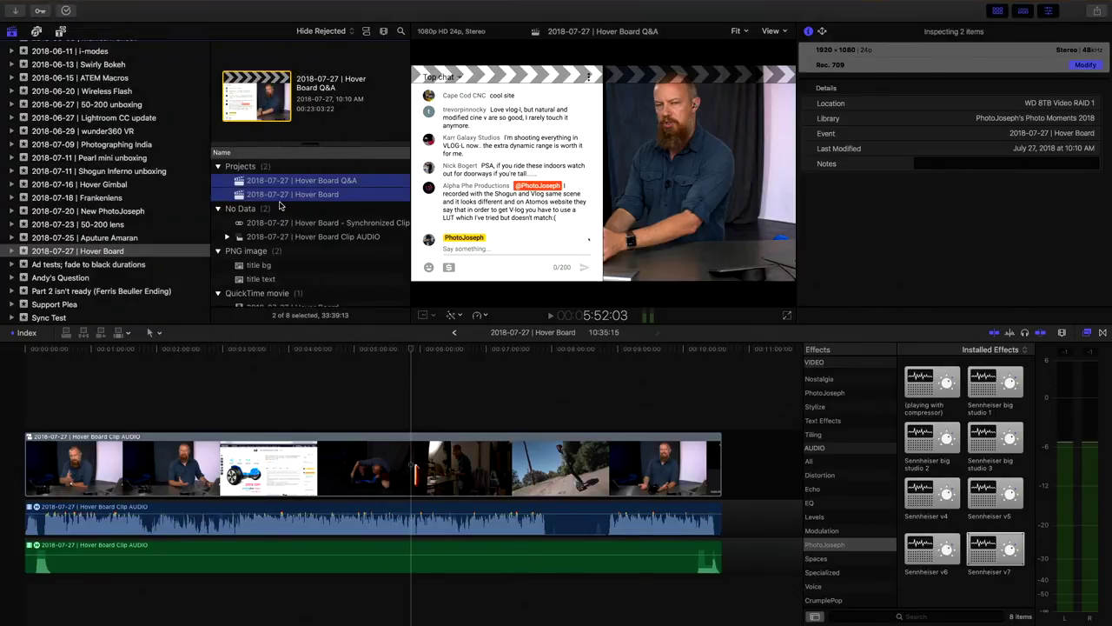
# Send only the 2018-07-27 | Hover Board project to Compressor.
pyautogui.click(280, 196)
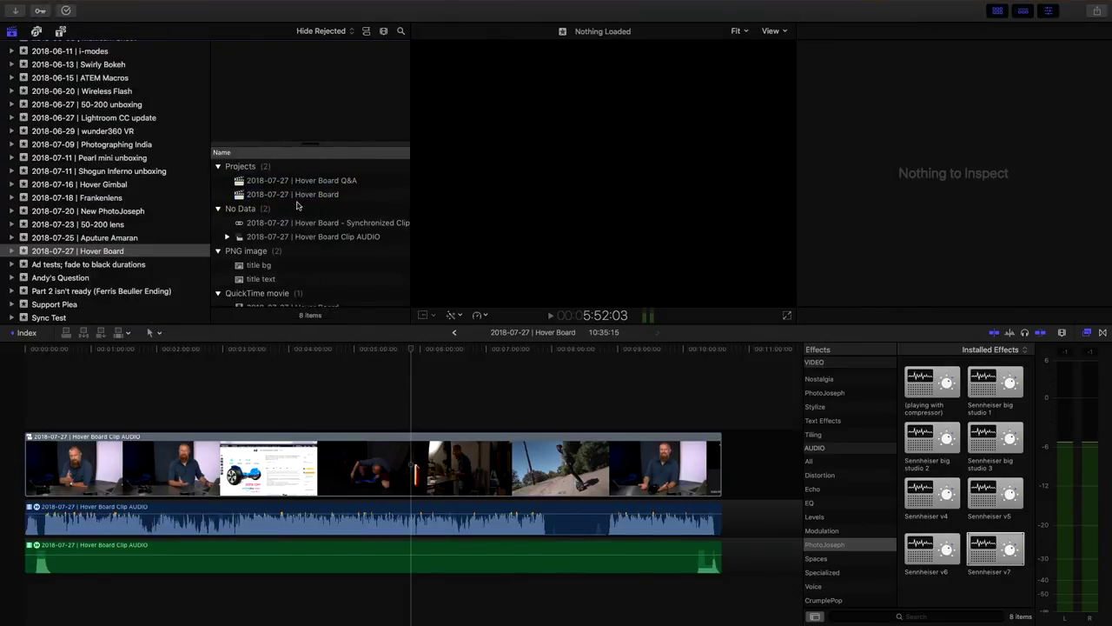
pyautogui.click(100, 6)
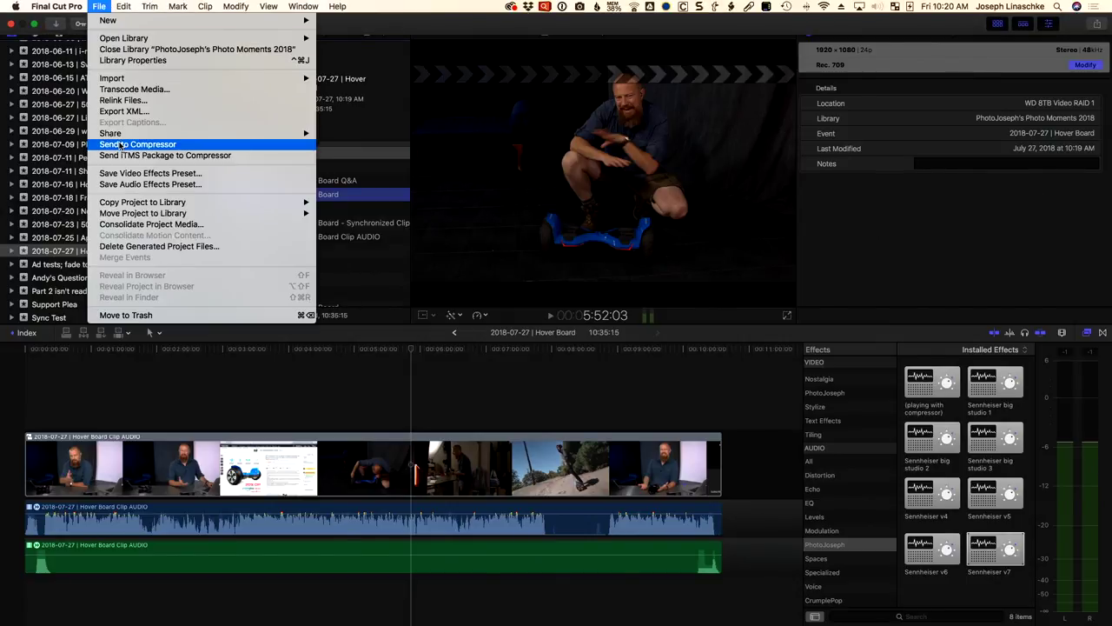
pyautogui.press('Escape')
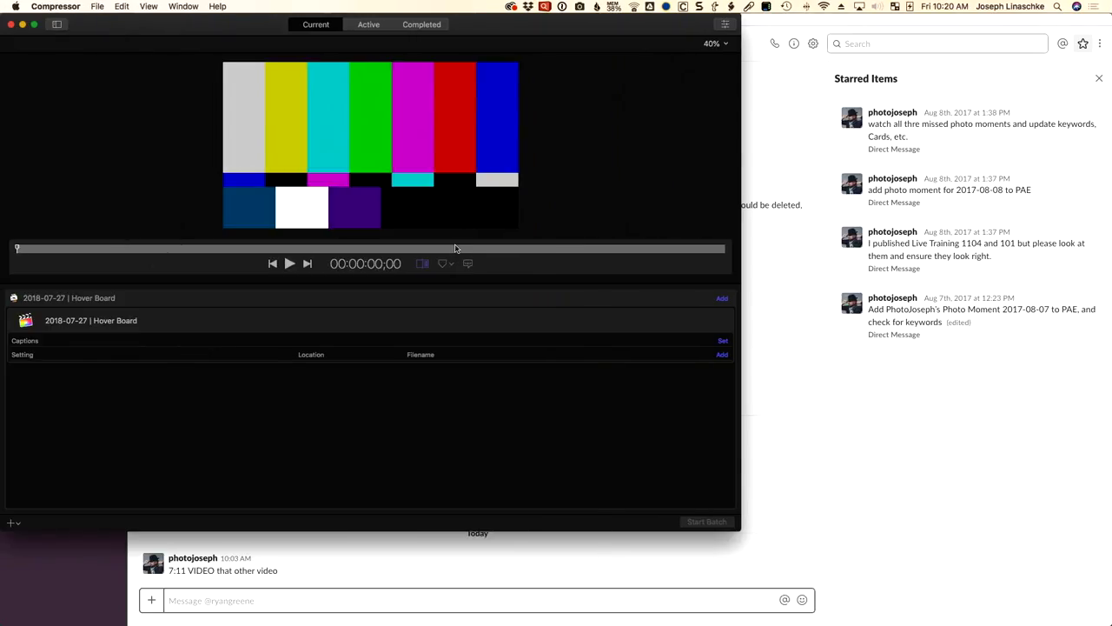
# Hide the other applications, move the Compressor window away from the screen corner, and show its custom settings list.
pyautogui.press('super+alt+h')
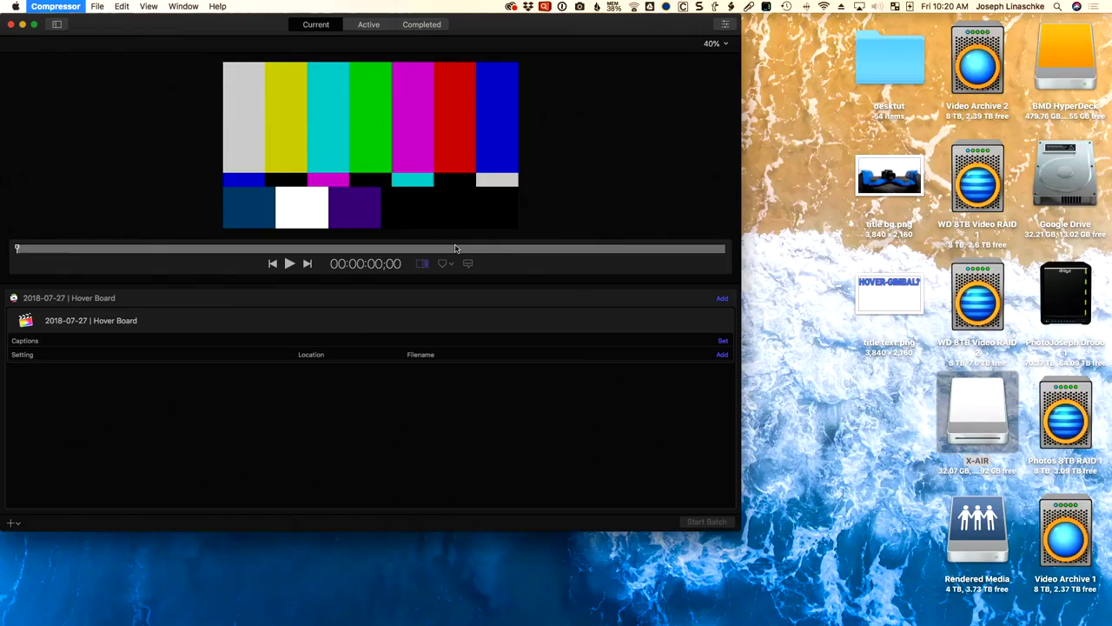
pyautogui.moveTo(233, 26); pyautogui.dragTo(350, 67)
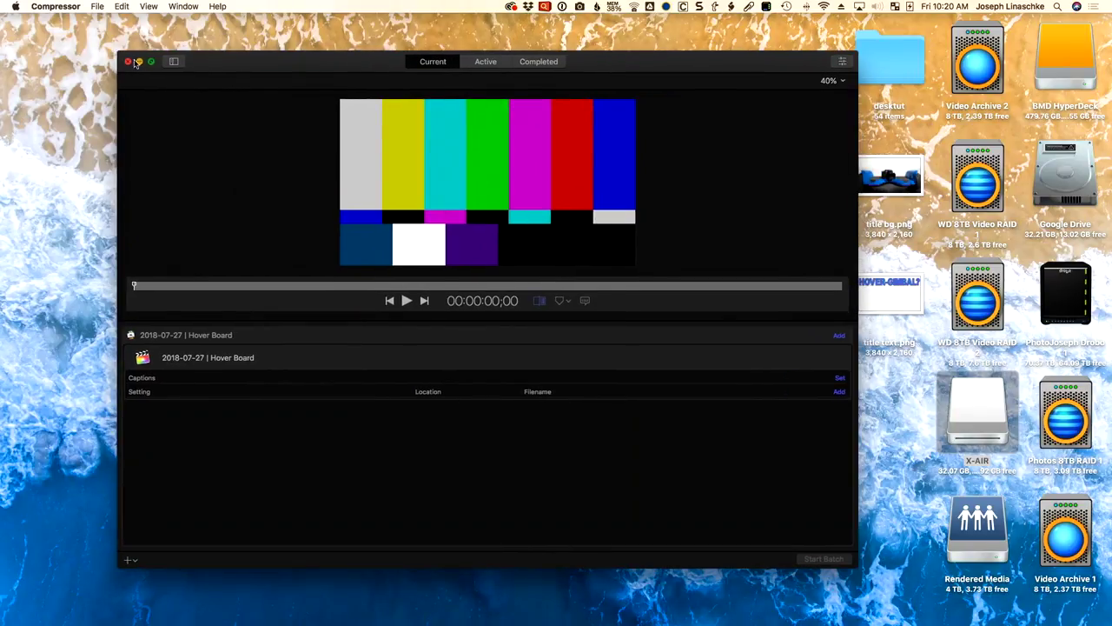
pyautogui.click(177, 65)
pyautogui.moveTo(272, 73); pyautogui.dragTo(254, 56)
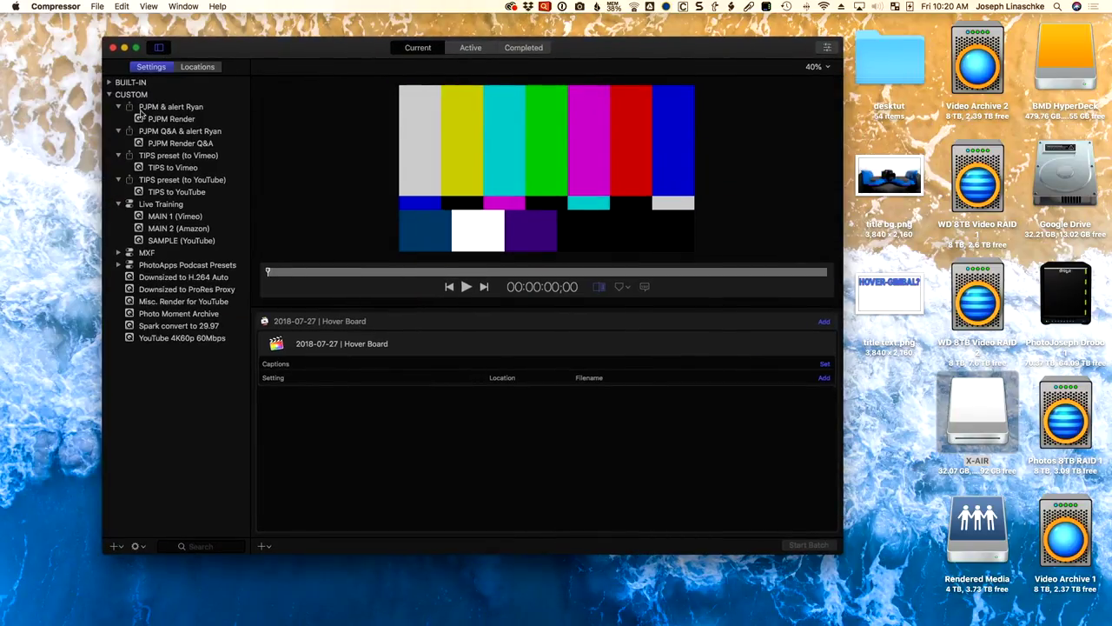
# Apply the custom PJPM destination preset containing the PJPM Render setting to the 2018-07-27 | Hover Board job.
pyautogui.click(130, 108)
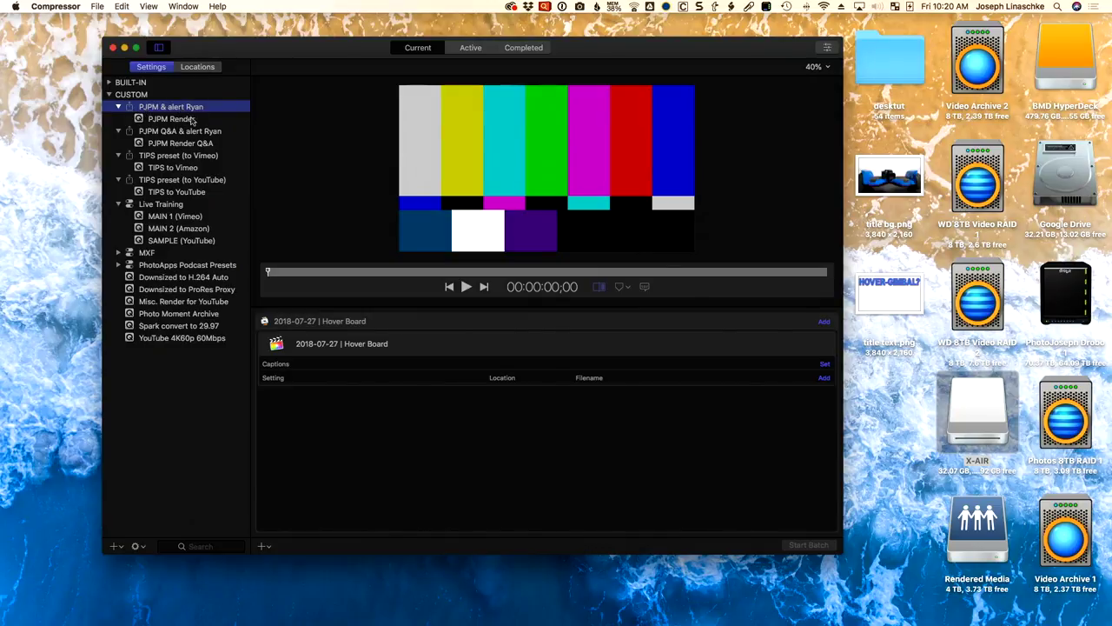
pyautogui.click(130, 132)
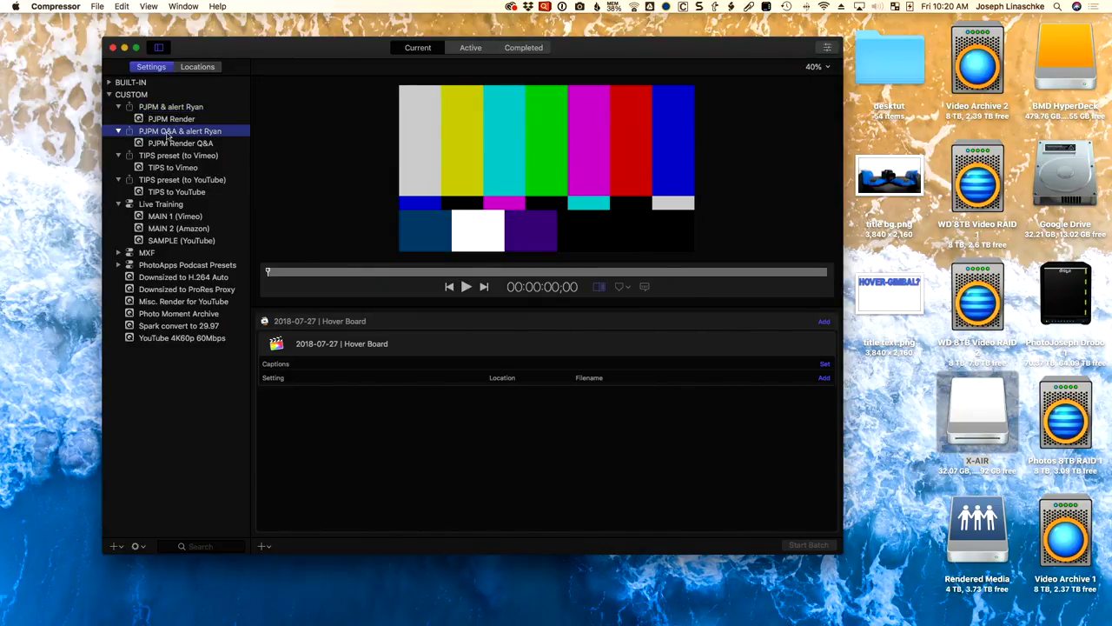
pyautogui.click(152, 107)
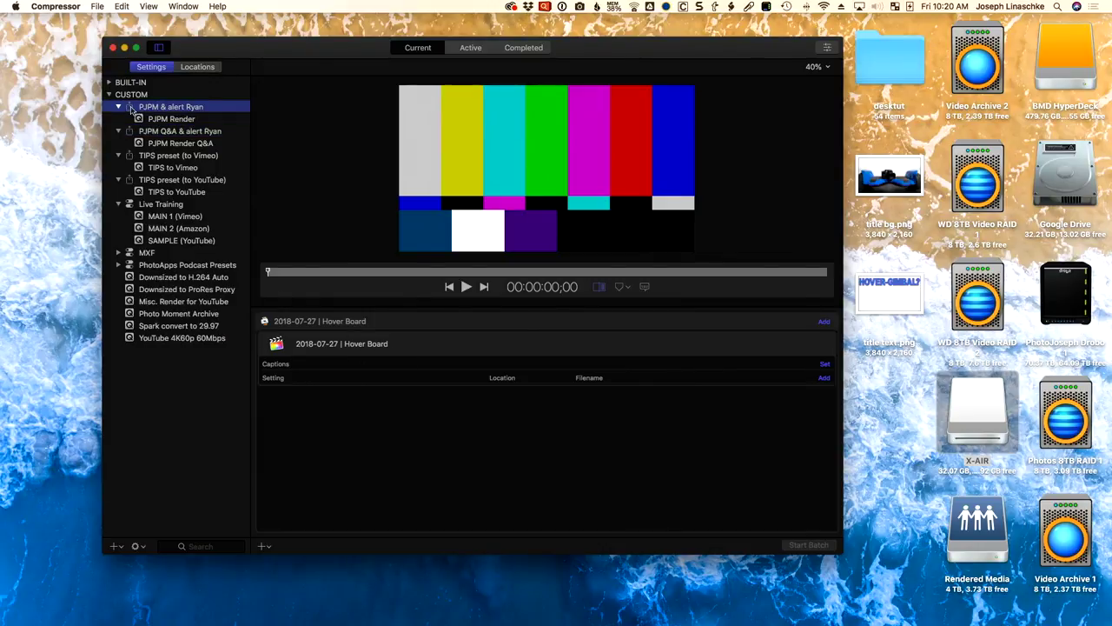
pyautogui.moveTo(129, 107); pyautogui.dragTo(424, 356)
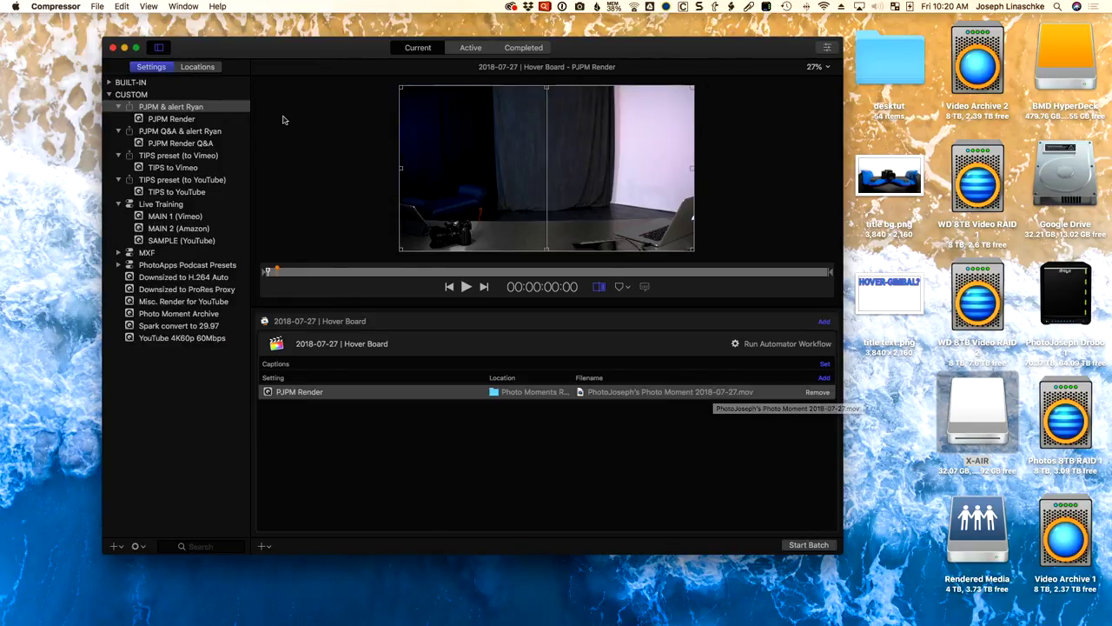
# Examine the filename format and folder of the custom Photo Moments Renders and Photo Moments Renders Q&A locations.
pyautogui.click(193, 68)
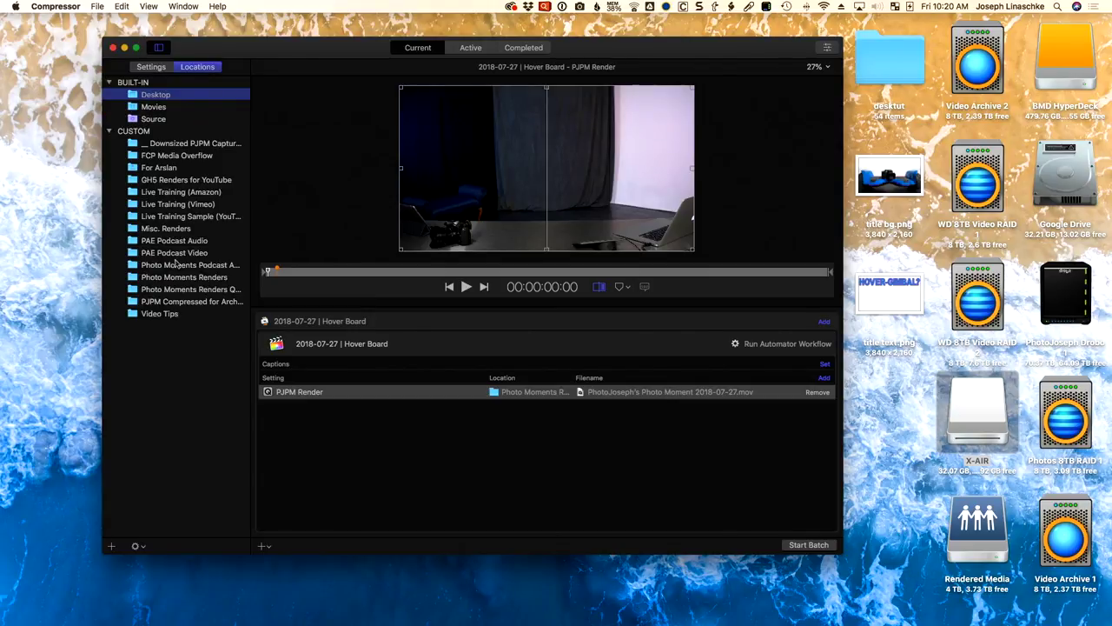
pyautogui.click(166, 277)
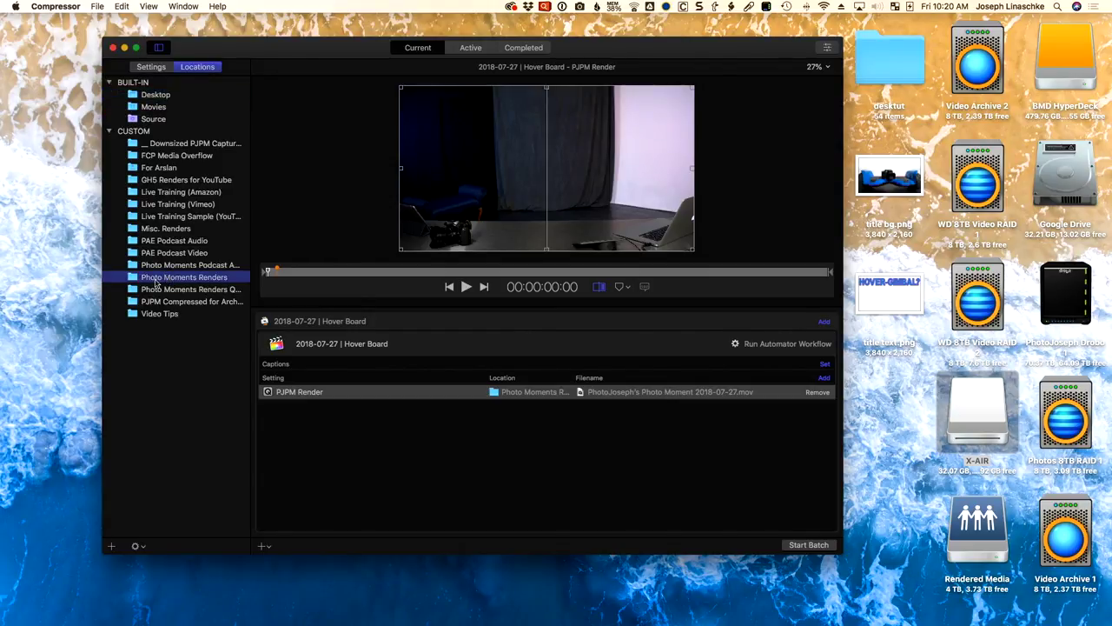
pyautogui.click(829, 48)
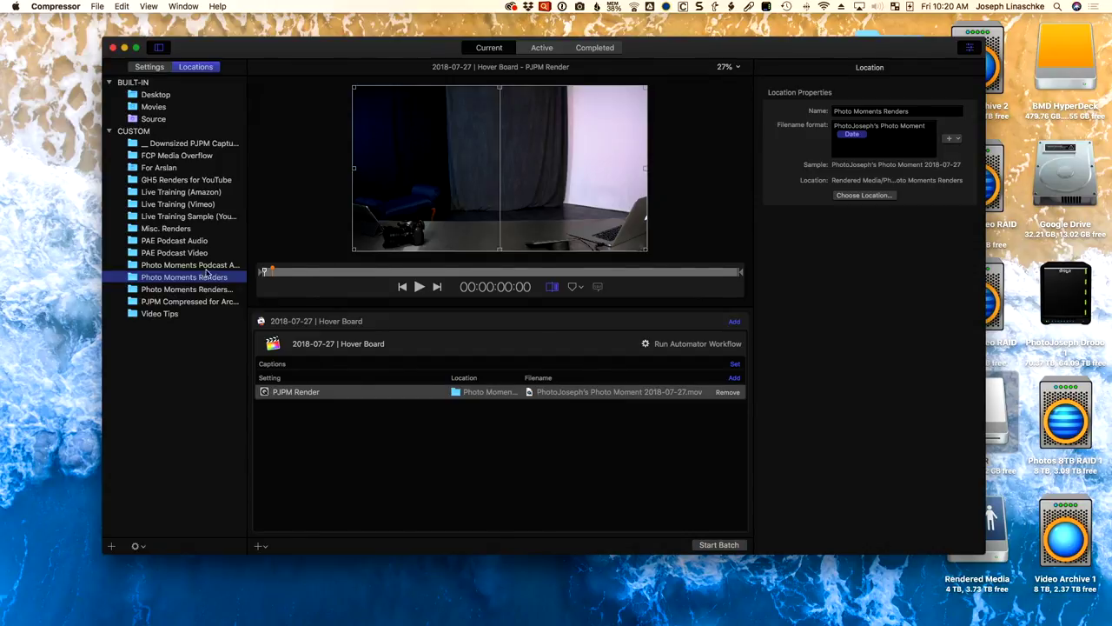
pyautogui.click(187, 290)
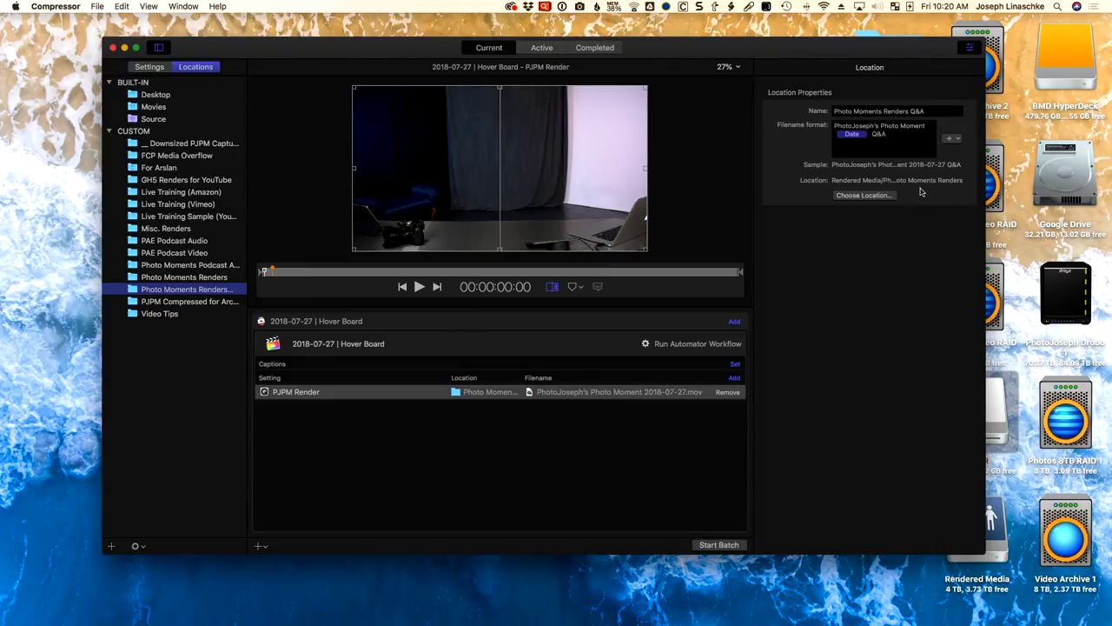
# Examine the completion action options of the 2018-07-27 | Hover Board job, keeping Run Automator Workflow selected.
pyautogui.click(150, 67)
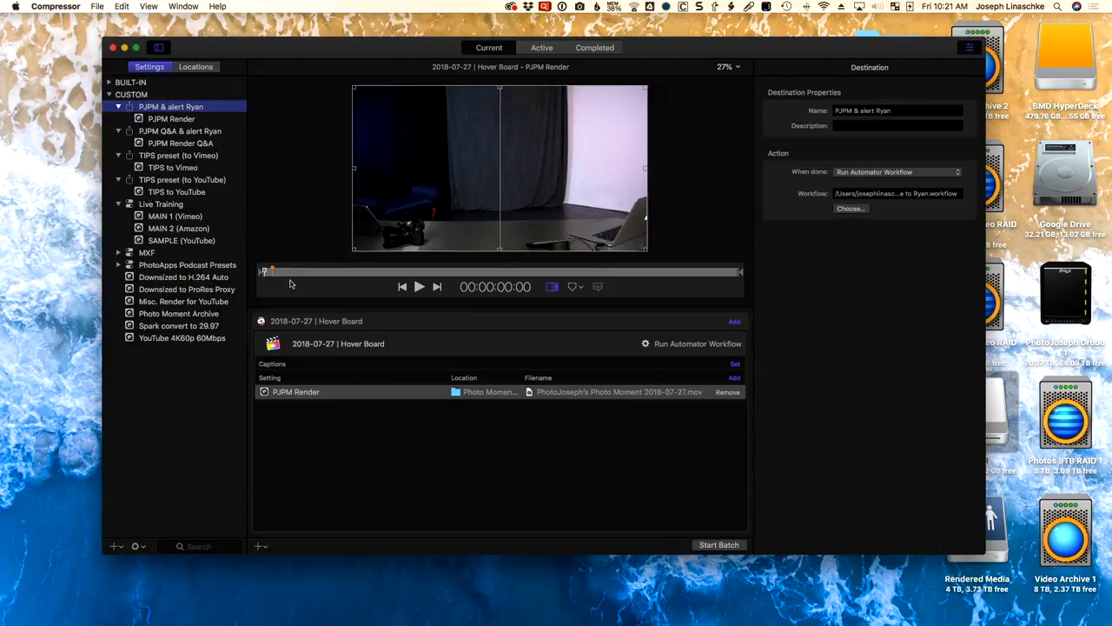
pyautogui.click(617, 345)
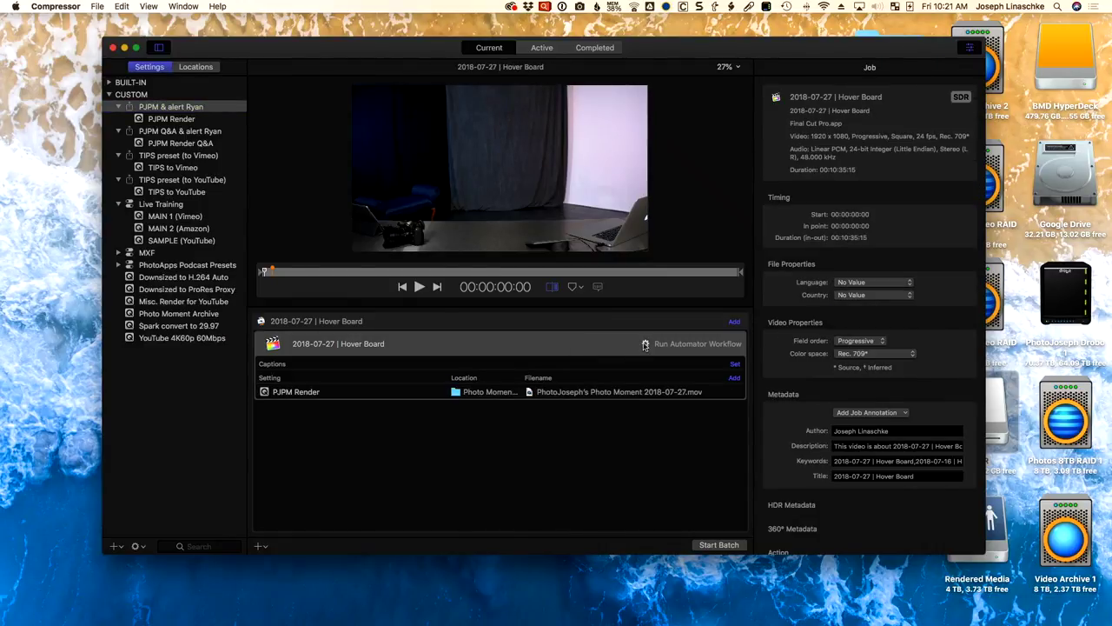
pyautogui.scroll(-3, 834, 428)
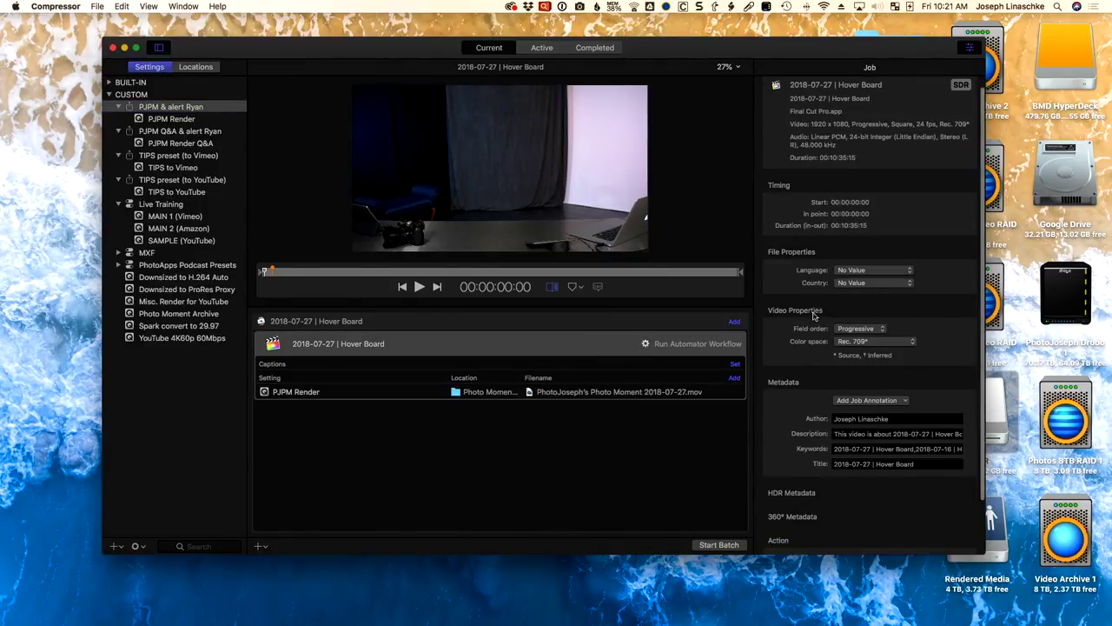
pyautogui.click(869, 501)
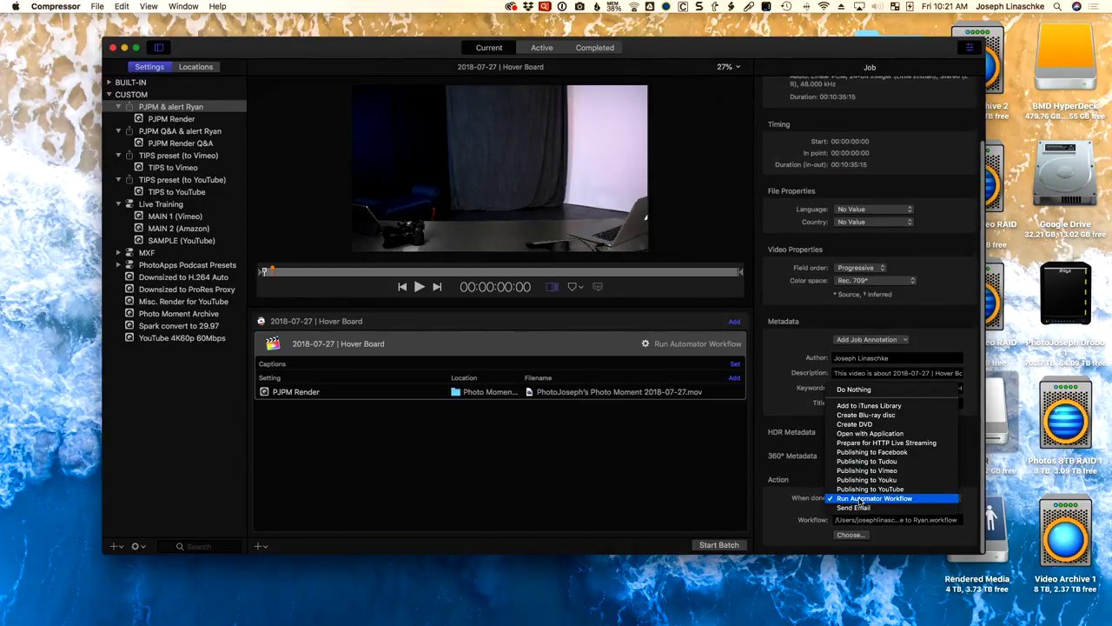
pyautogui.click(853, 507)
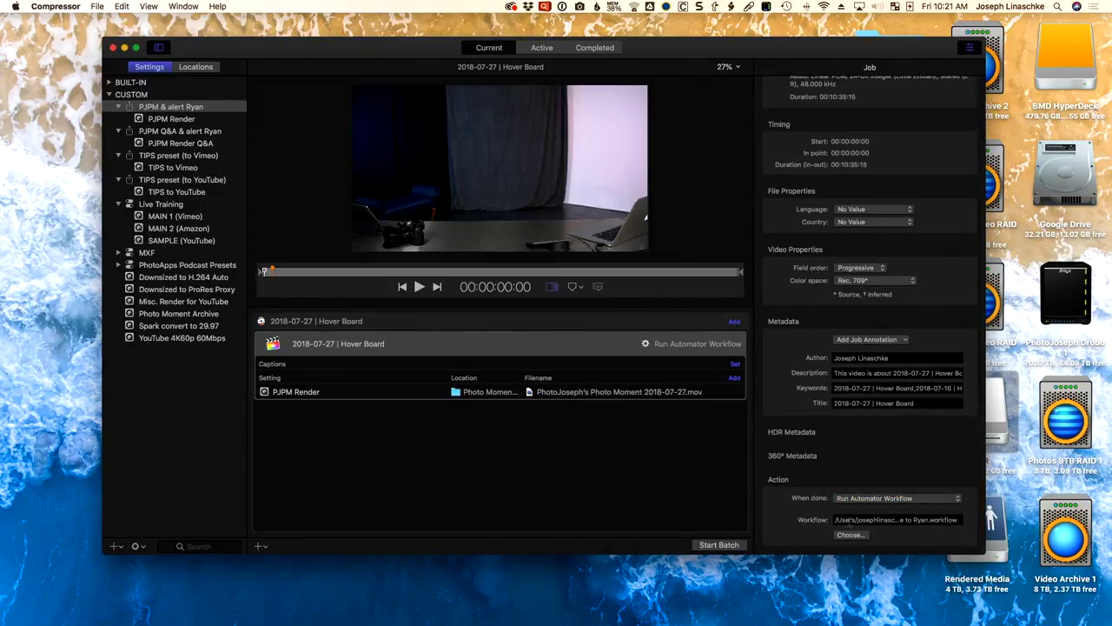
# Browse for the job's workflow, reveal the (safe) message workflow in Finder, and open it in Automator.
pyautogui.click(851, 536)
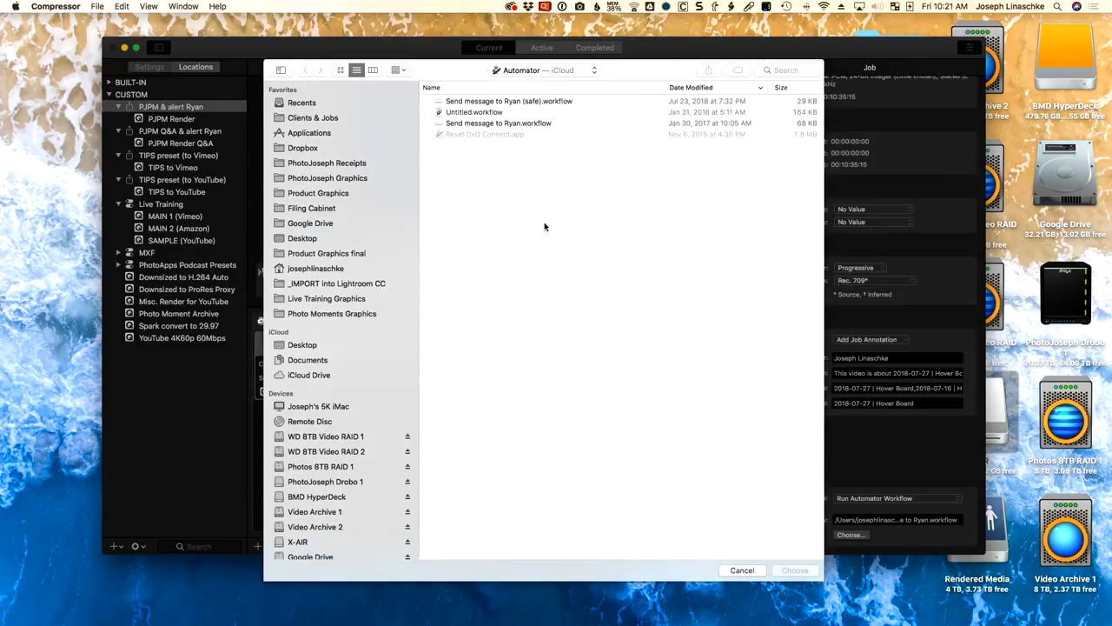
pyautogui.click(503, 101)
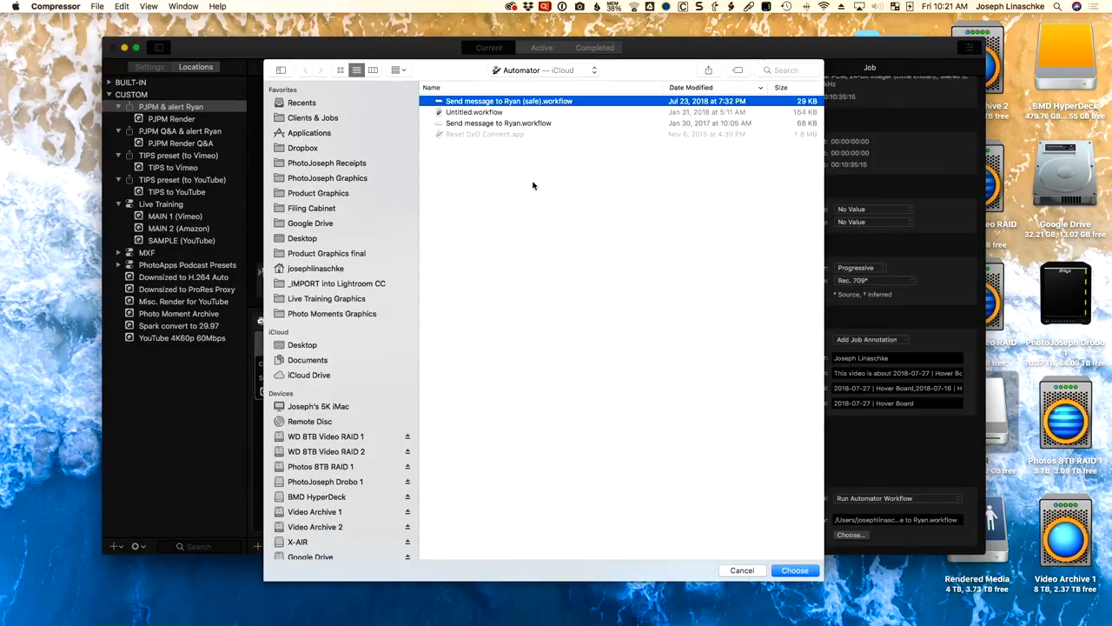
pyautogui.press('super+r')
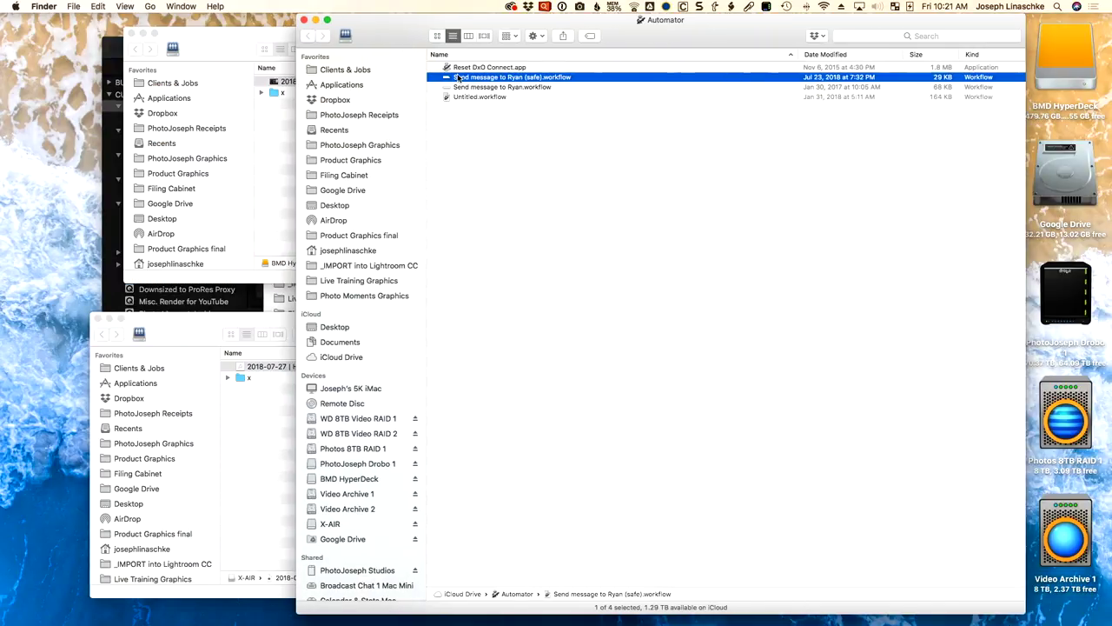
pyautogui.click(482, 87)
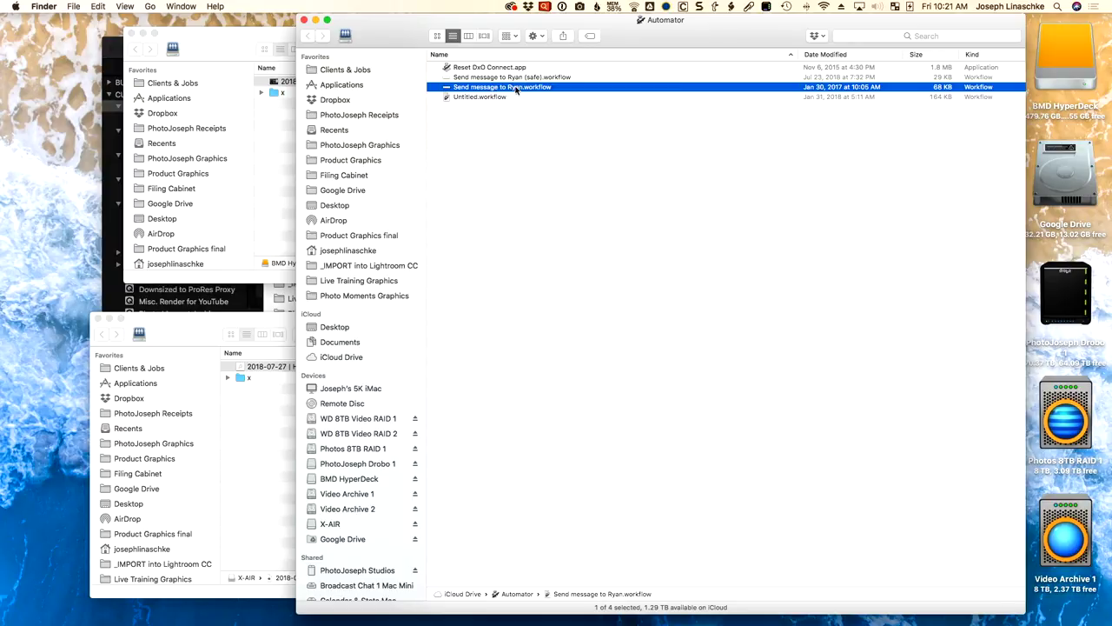
pyautogui.doubleClick(504, 77)
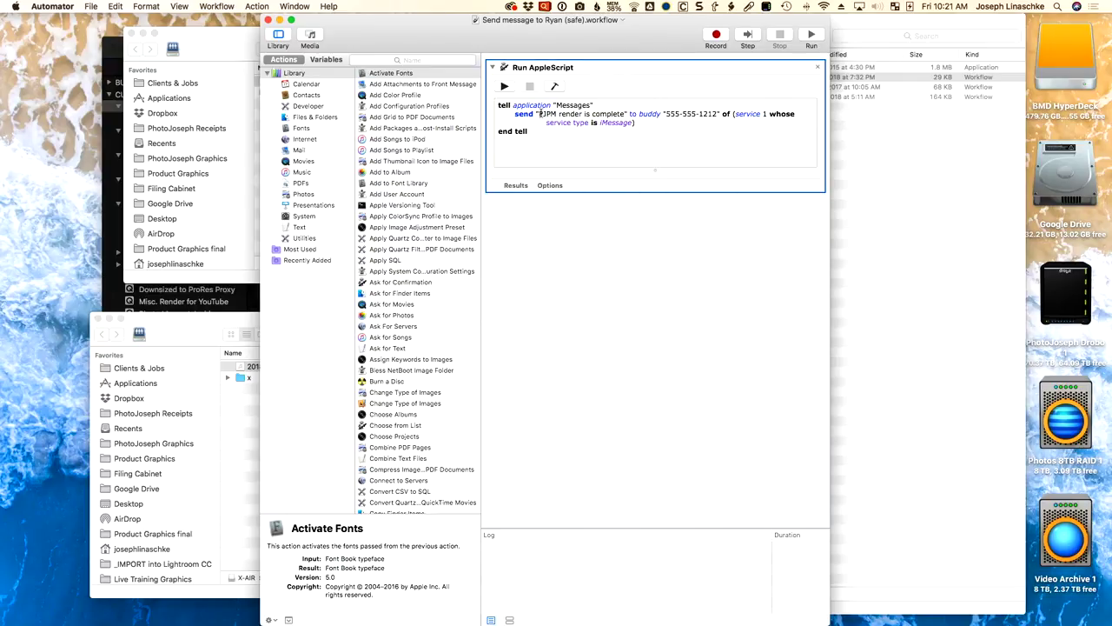
# Examine the message text and recipient in the Run AppleScript action, then return to Compressor and cancel the workflow selection.
pyautogui.moveTo(541, 113); pyautogui.dragTo(718, 114)
pyautogui.click(722, 132)
pyautogui.click(53, 7)
pyautogui.click(80, 139)
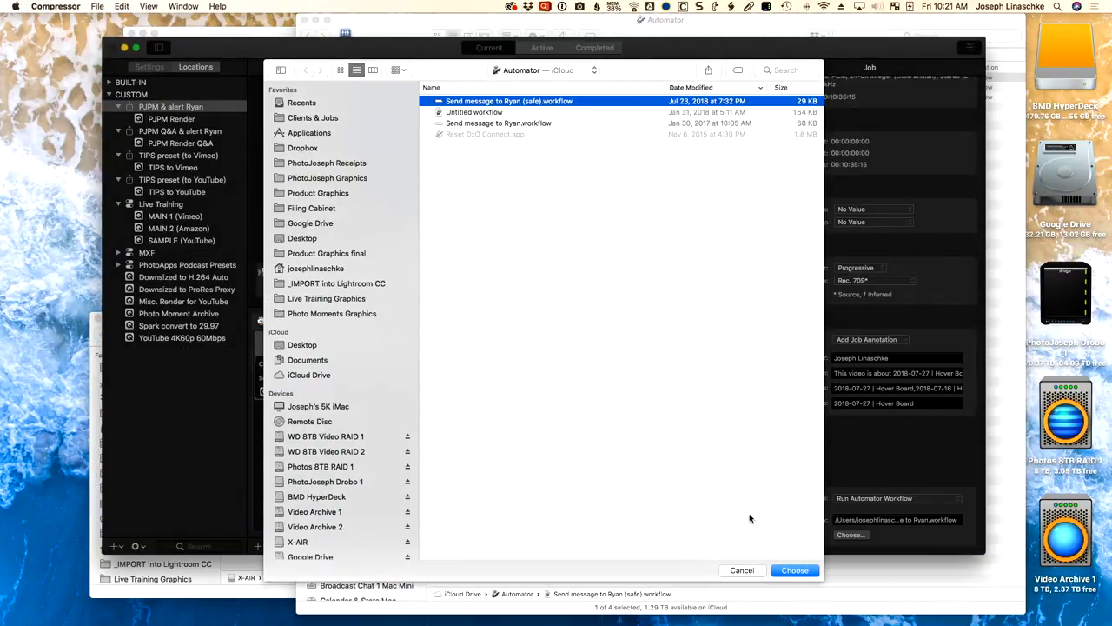
pyautogui.click(742, 571)
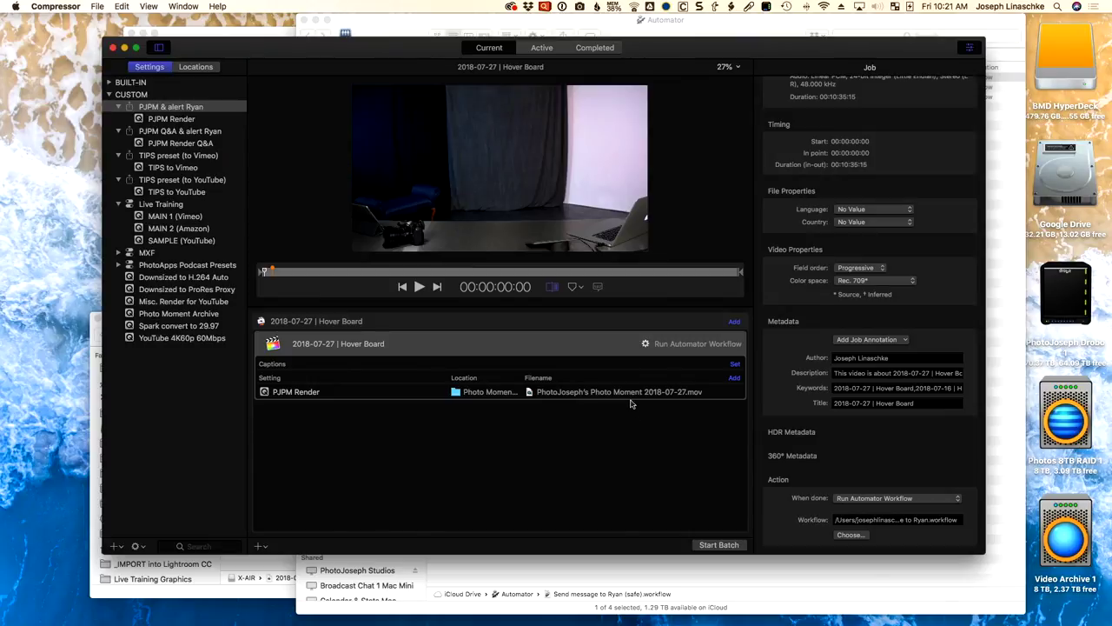